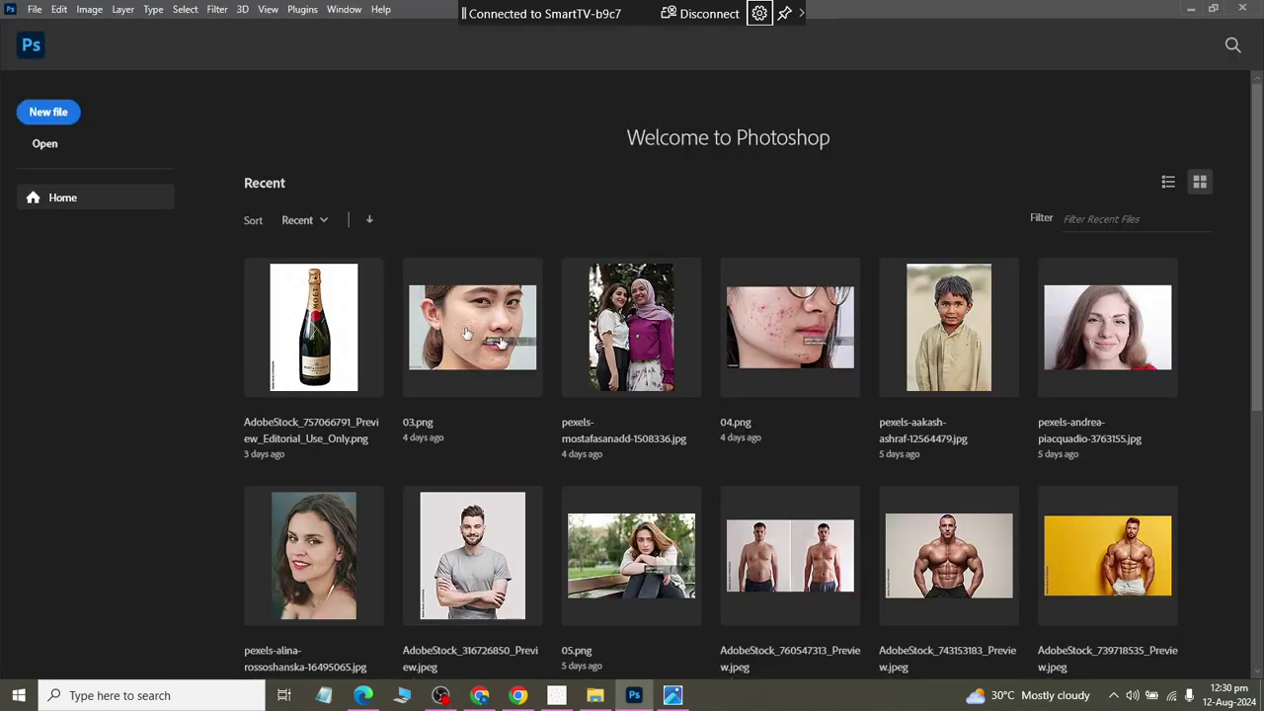
Create a 3.6 × 2.2 in, 300 ppi document from the Landscape 3x2 photo preset.
{"action": "left_click", "coordinate": [49, 111]}
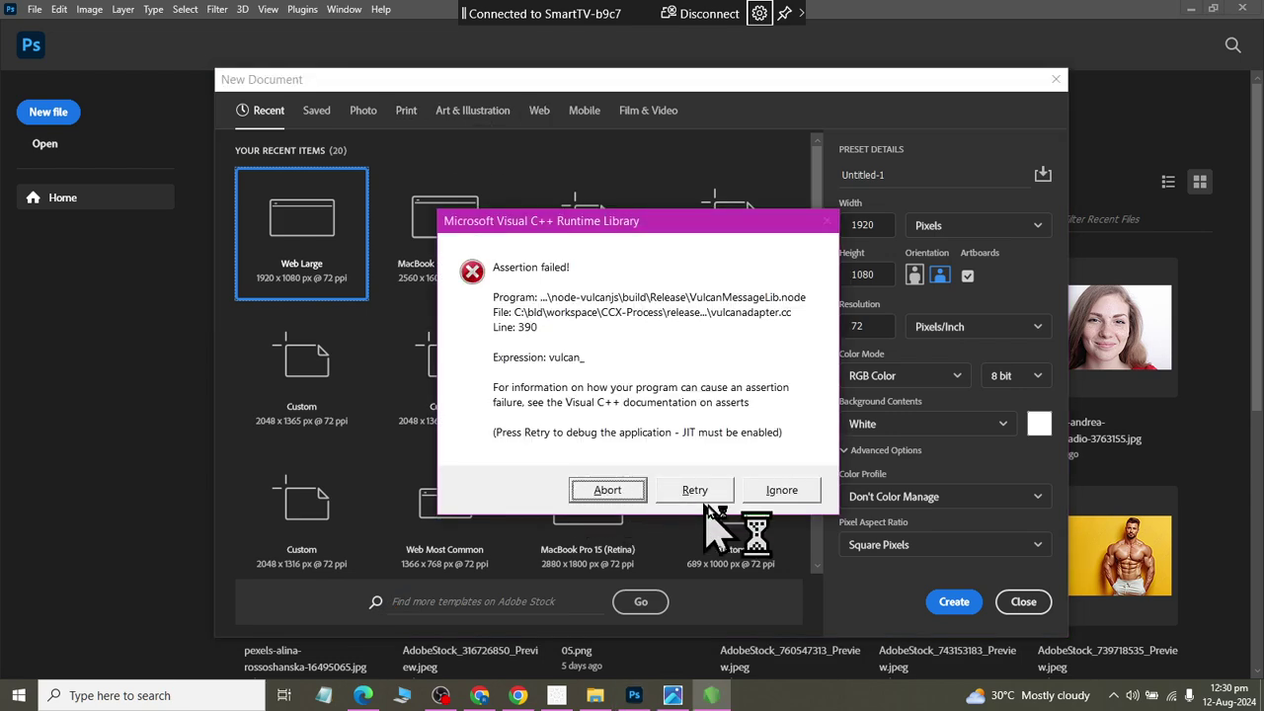
{"action": "left_click", "coordinate": [606, 492]}
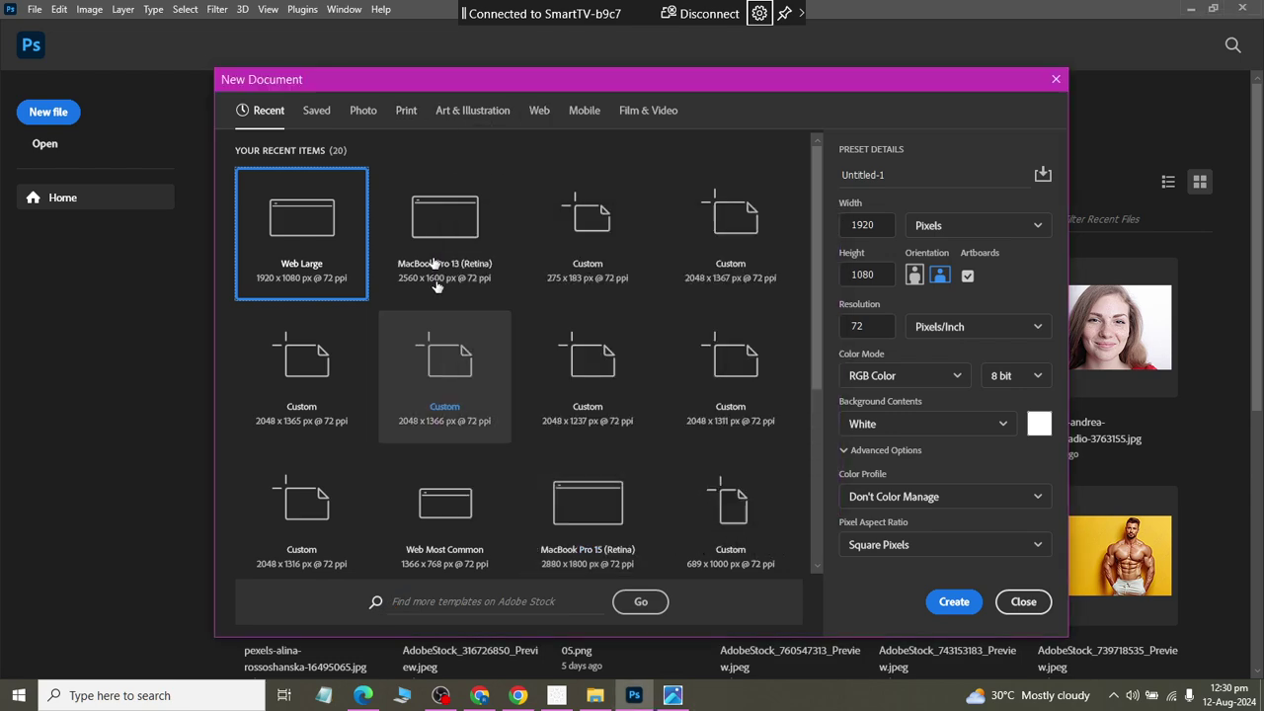
{"action": "left_click", "coordinate": [365, 111]}
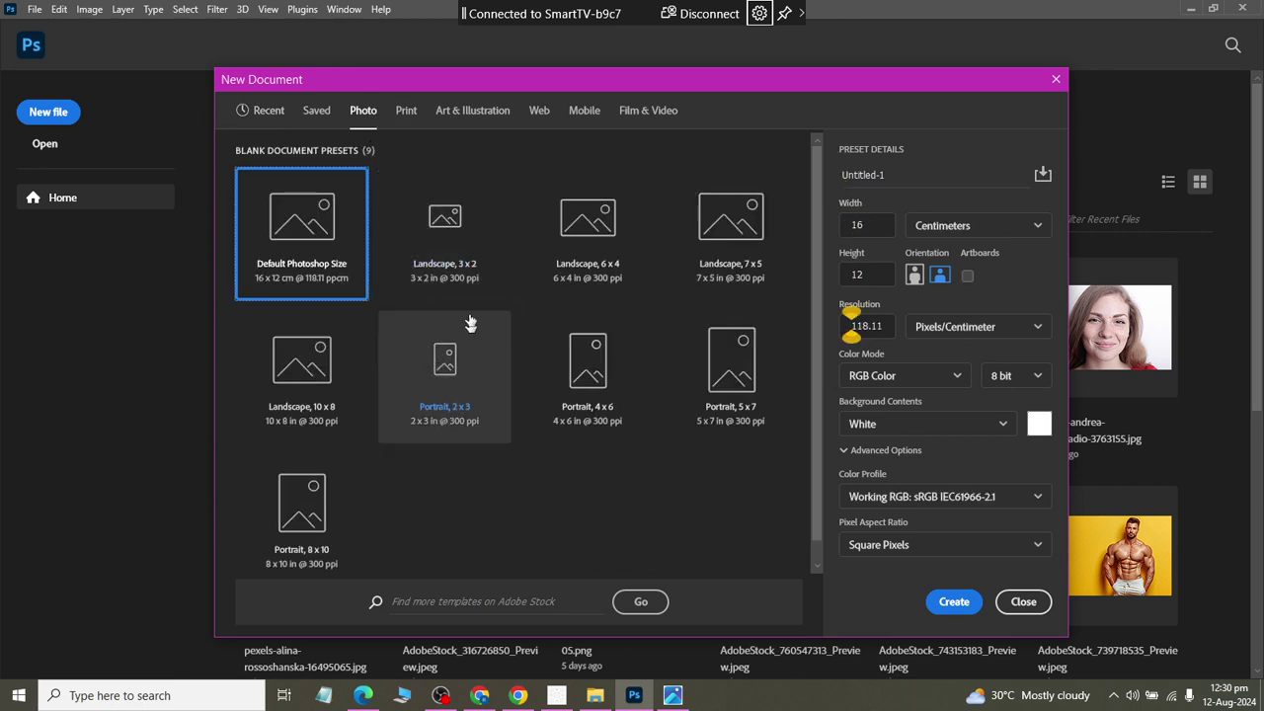
{"action": "left_click", "coordinate": [450, 272]}
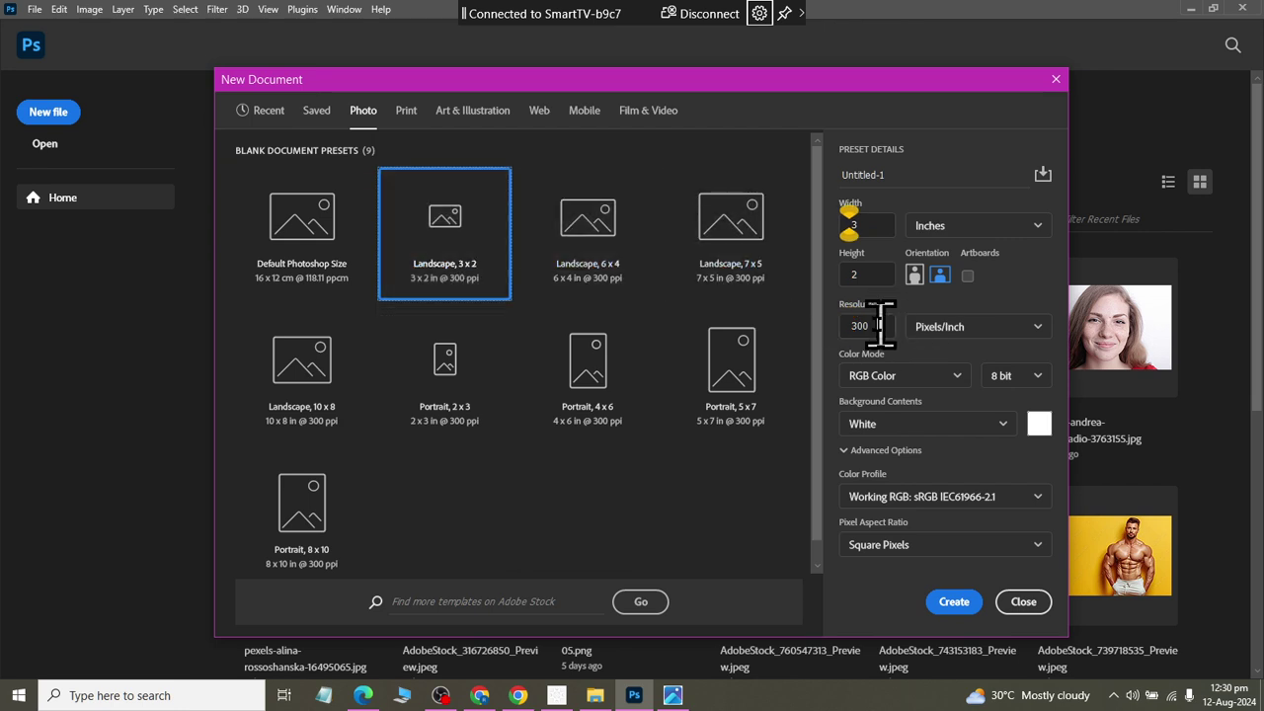
{"action": "left_click", "coordinate": [847, 326]}
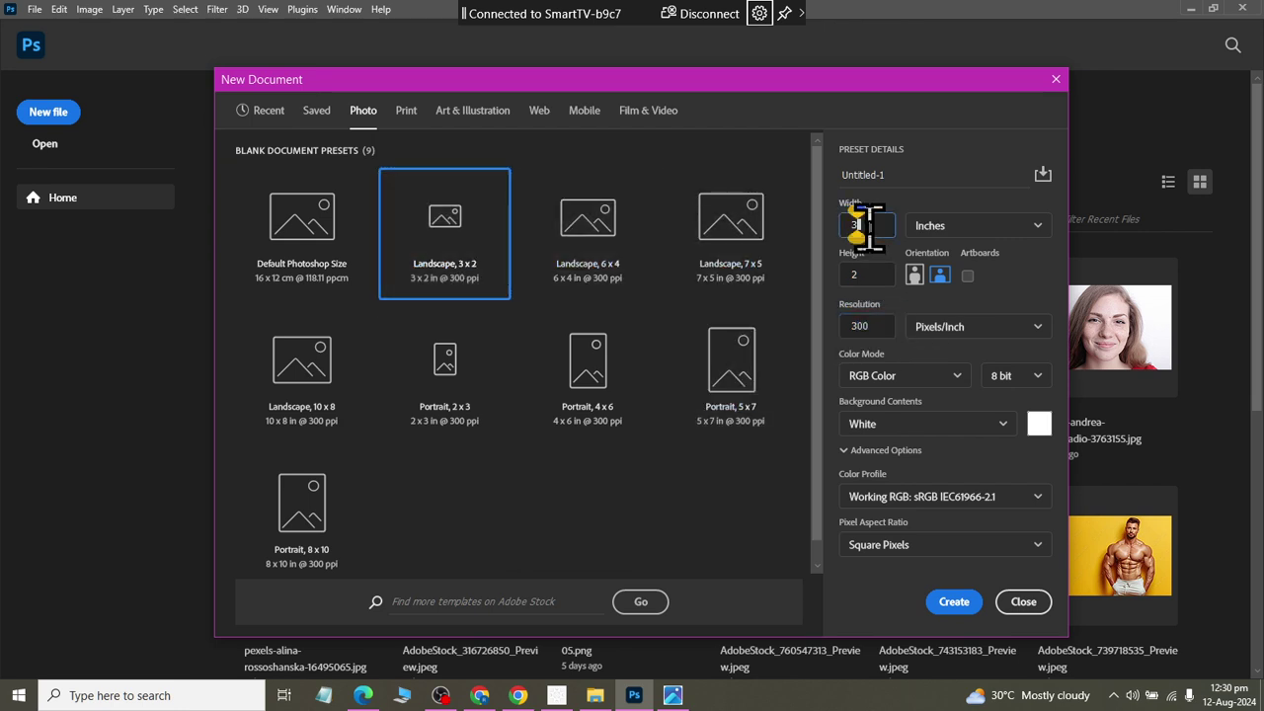
{"action": "left_click", "coordinate": [859, 224]}
{"action": "type", "text": ".6"}
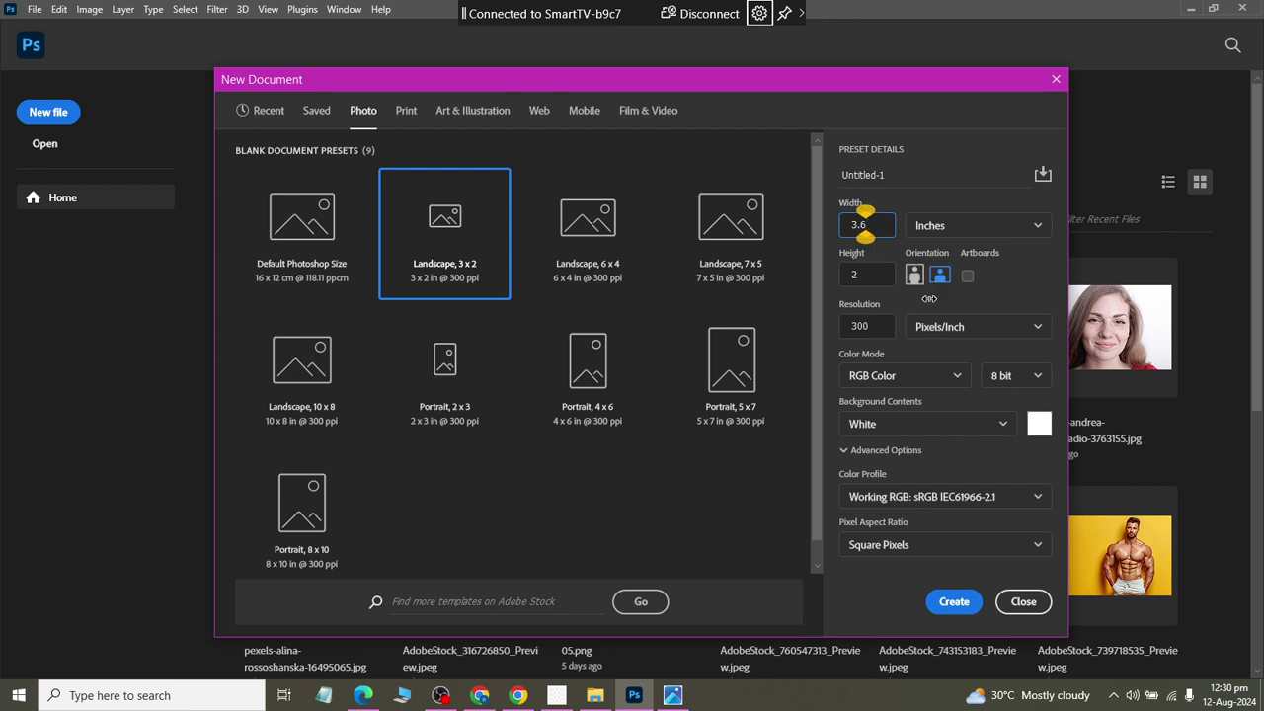
{"action": "left_click", "coordinate": [858, 274]}
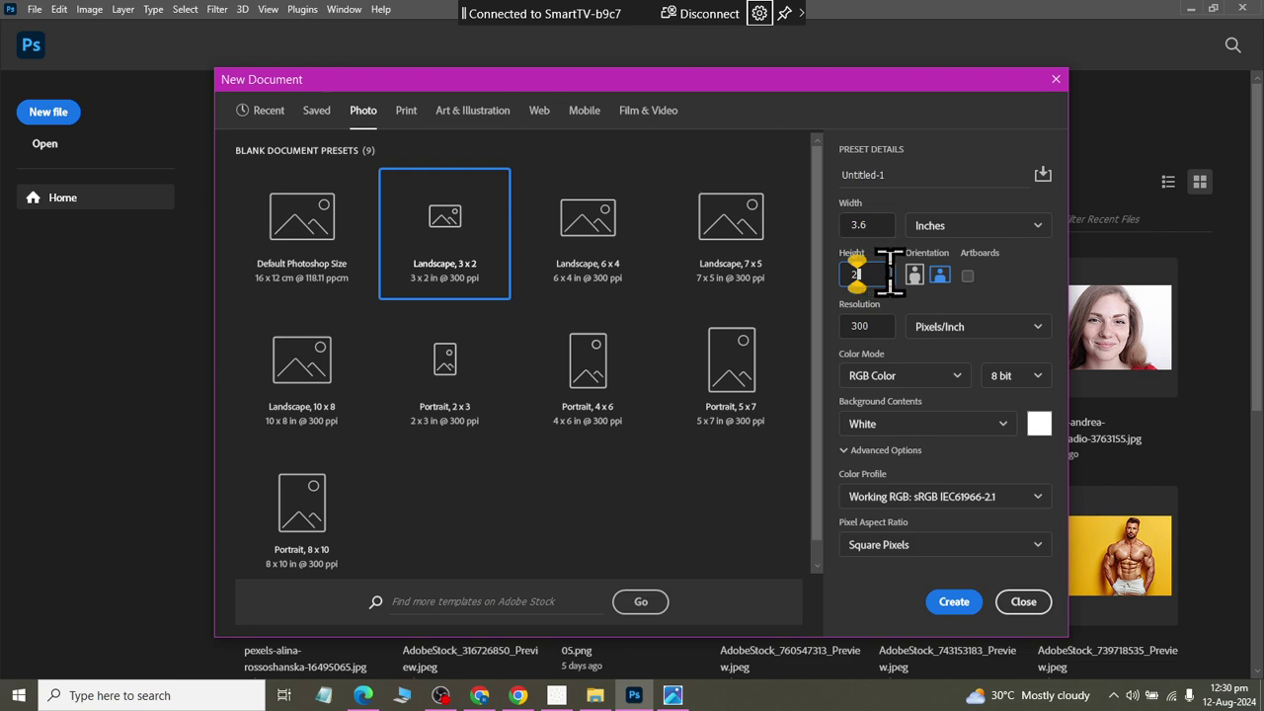
{"action": "type", "text": ".2"}
{"action": "left_click", "coordinate": [950, 601]}
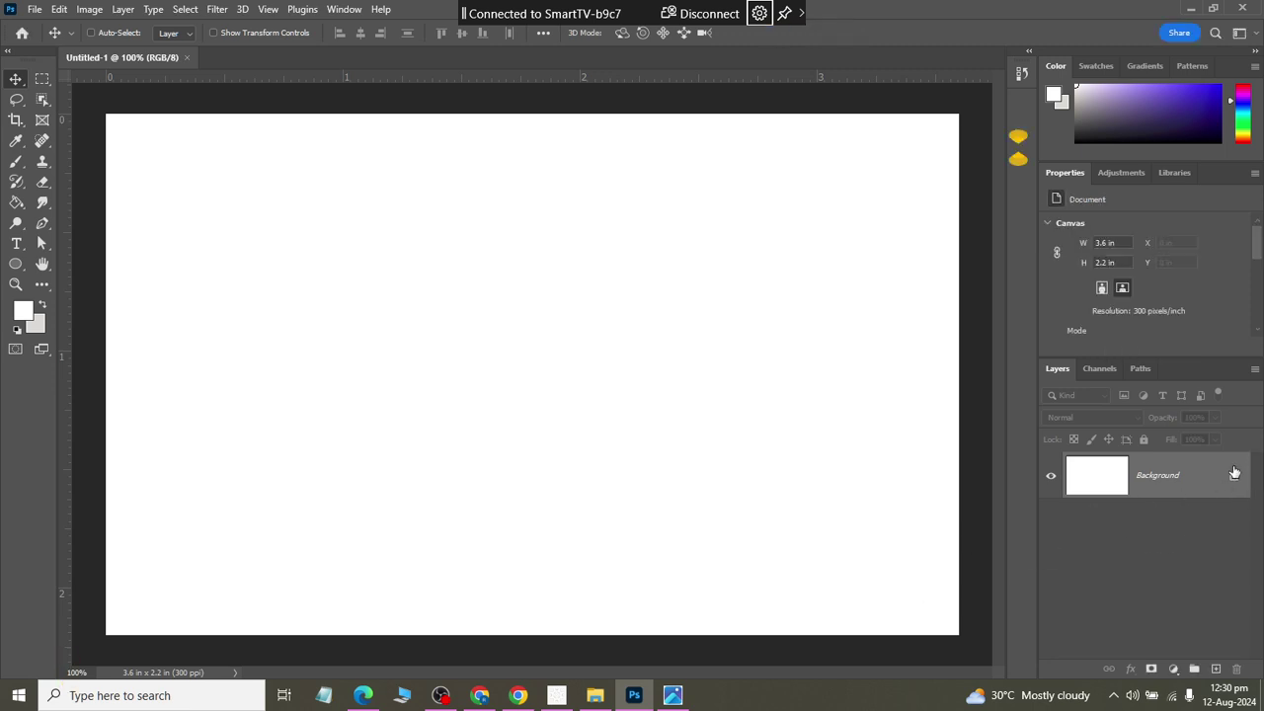
Unlock the background as Layer 0 and check the reference business card in Photos.
{"action": "left_click", "coordinate": [1233, 478]}
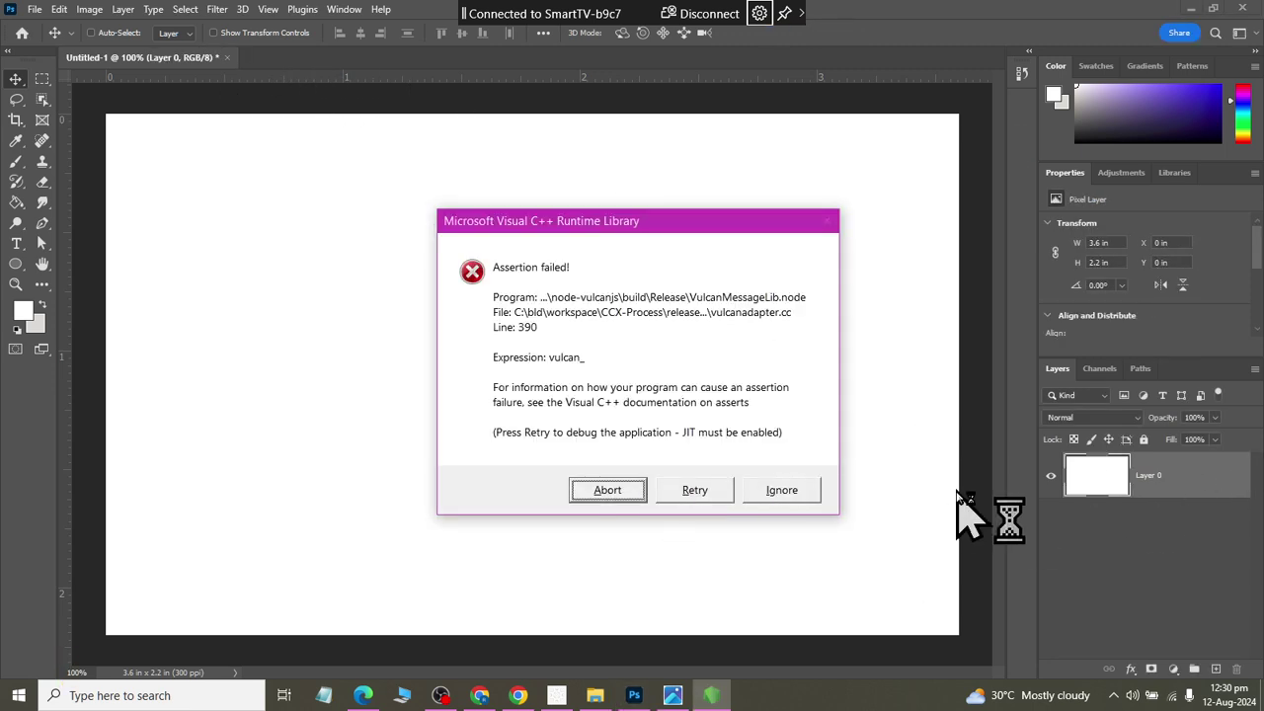
{"action": "left_click", "coordinate": [617, 491]}
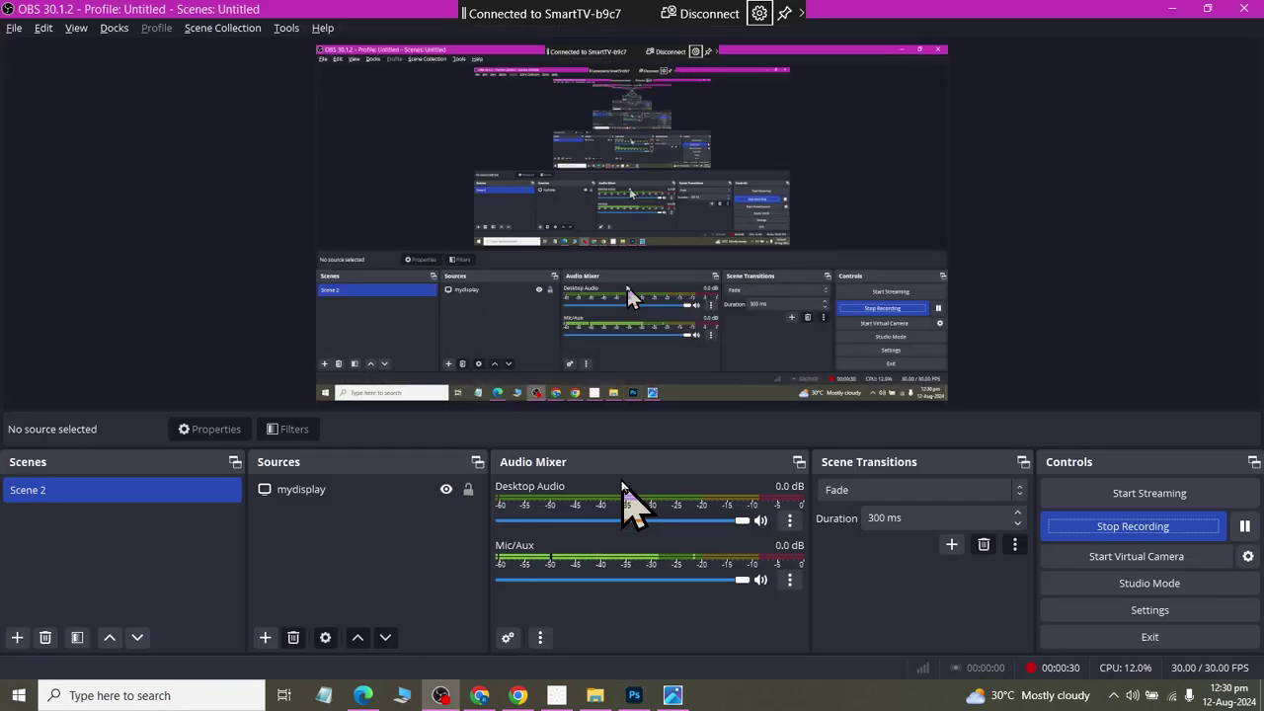
{"action": "key", "text": "alt+Tab"}
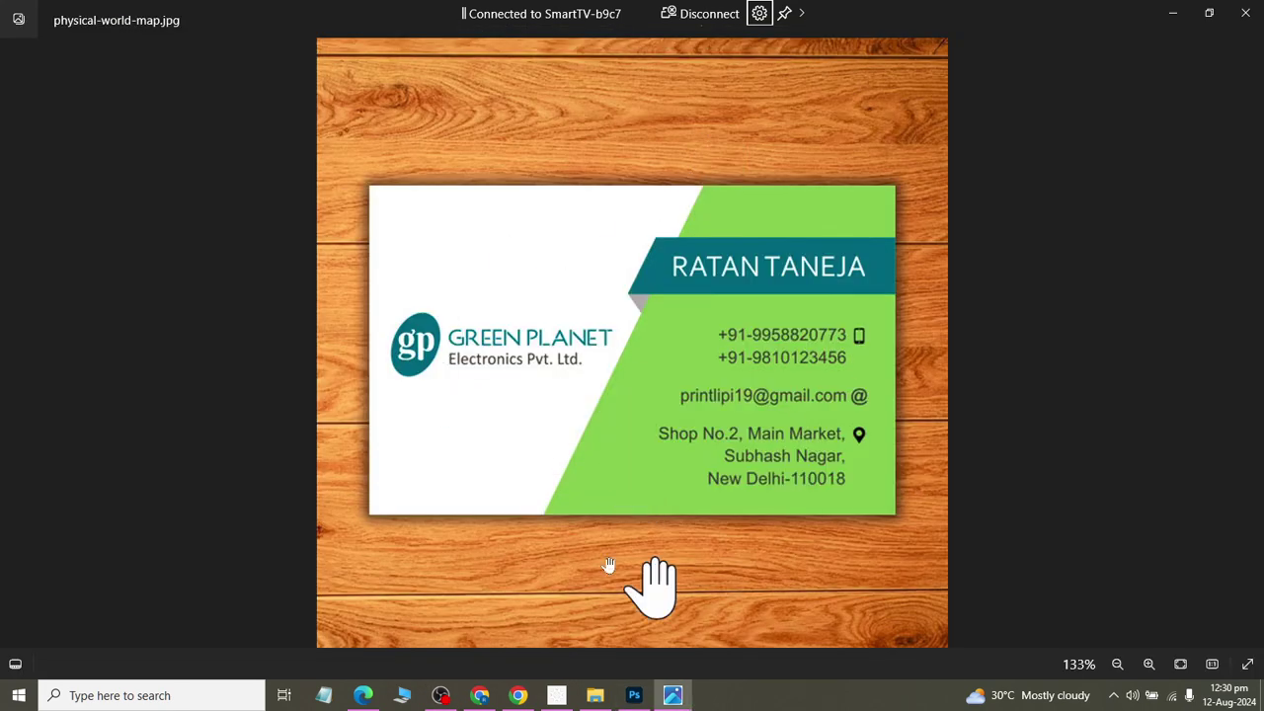
{"action": "key", "text": "alt+Tab"}
{"action": "key", "text": "alt+Tab"}
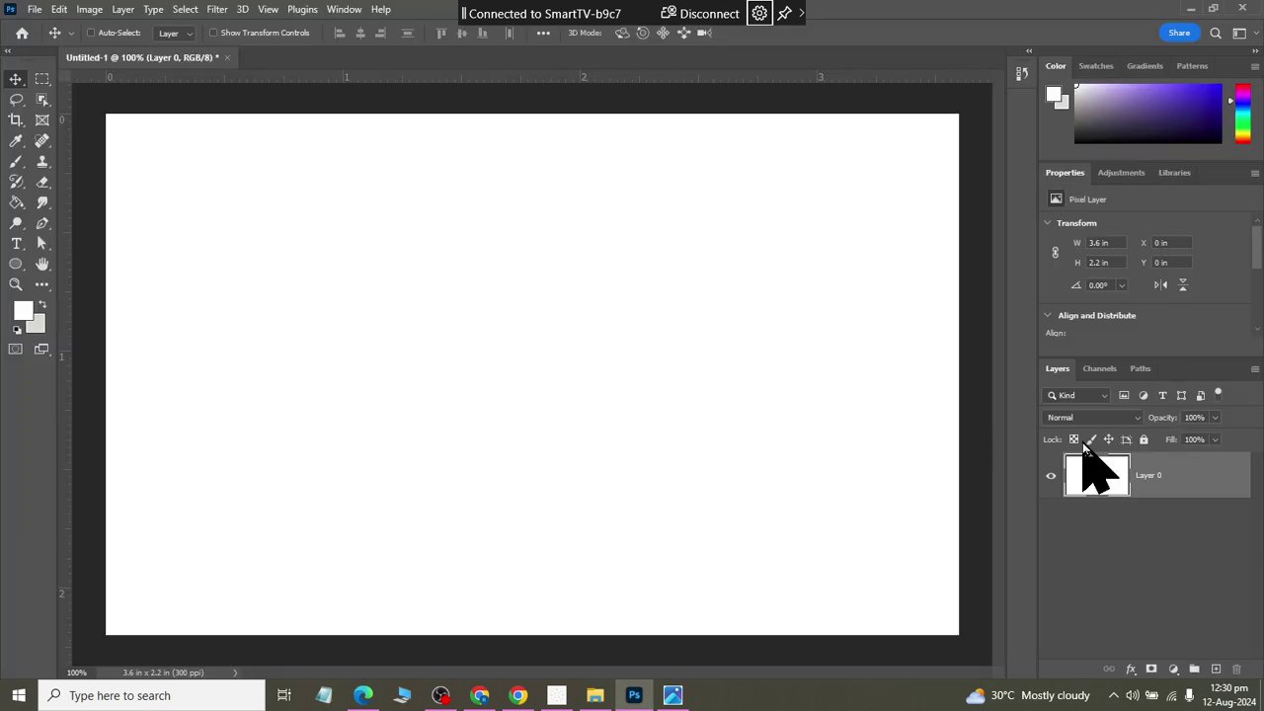
Select the Gradient tool with foreground #0000ff and background white.
{"action": "left_click", "coordinate": [17, 203]}
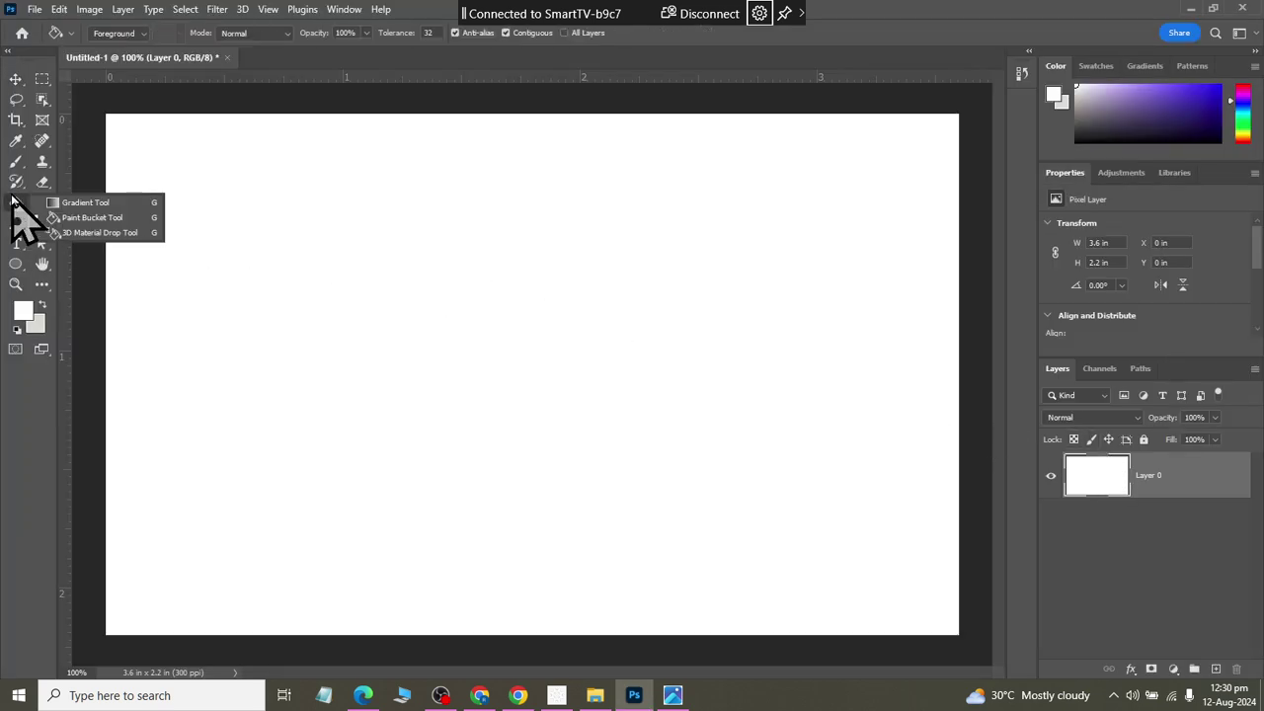
{"action": "left_click", "coordinate": [87, 204]}
{"action": "left_click", "coordinate": [23, 313]}
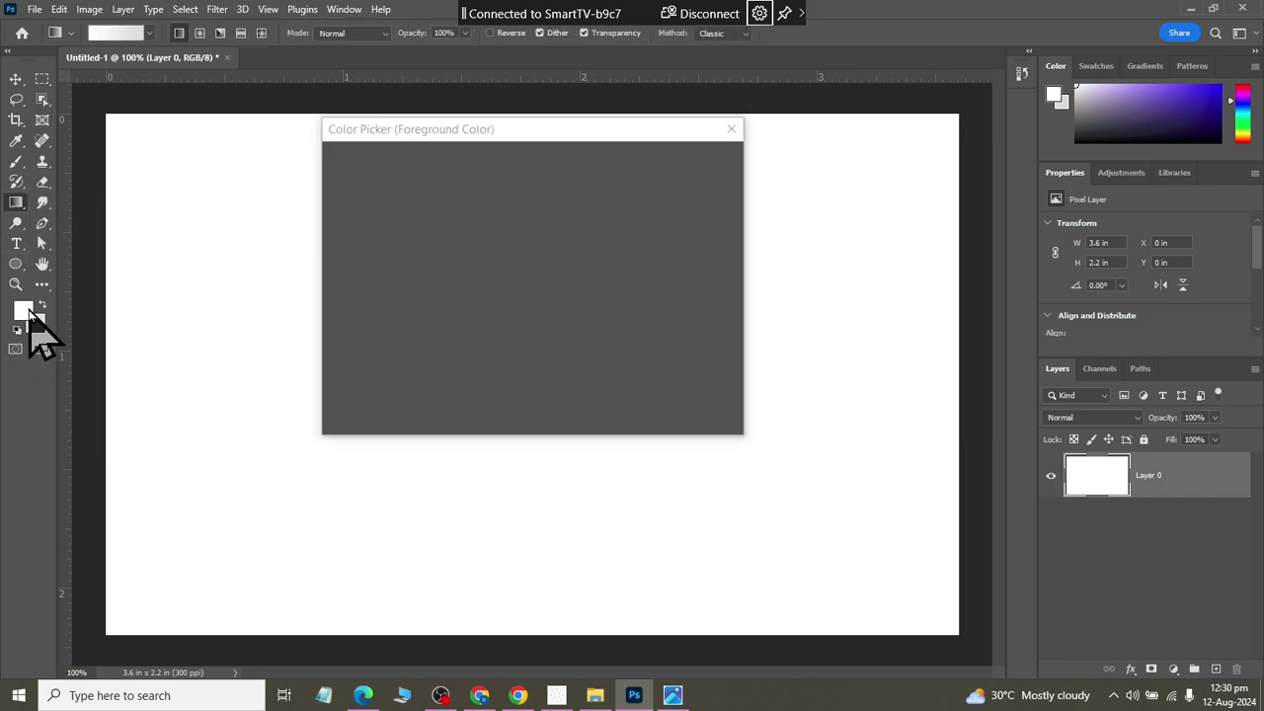
{"action": "type", "text": "0000ff"}
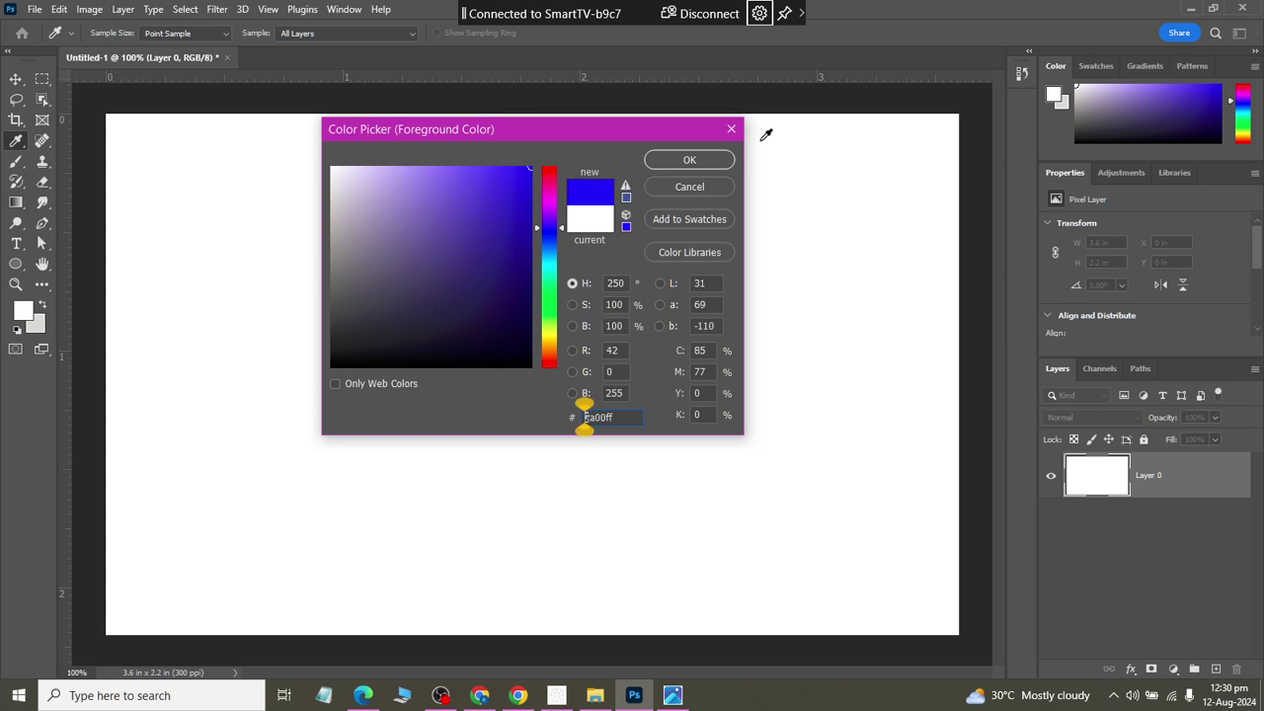
{"action": "left_click", "coordinate": [689, 160]}
{"action": "left_click", "coordinate": [36, 326]}
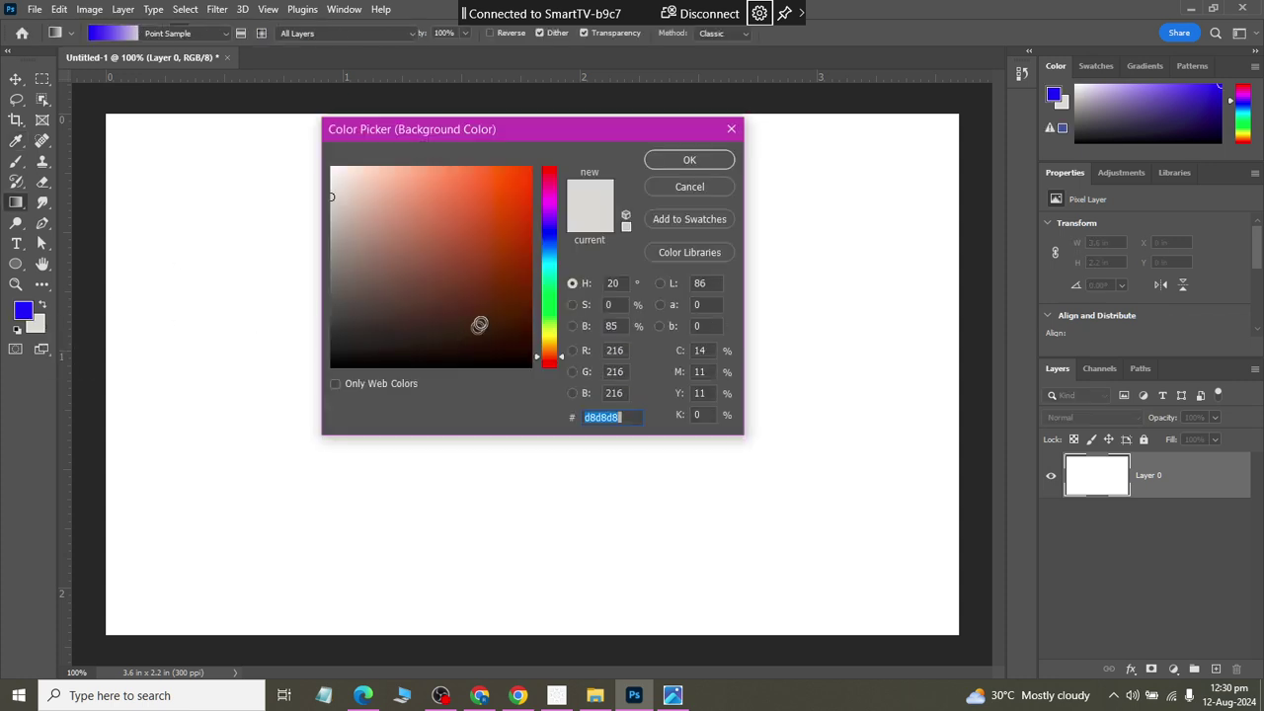
{"action": "left_click", "coordinate": [175, 158]}
{"action": "left_click", "coordinate": [689, 160]}
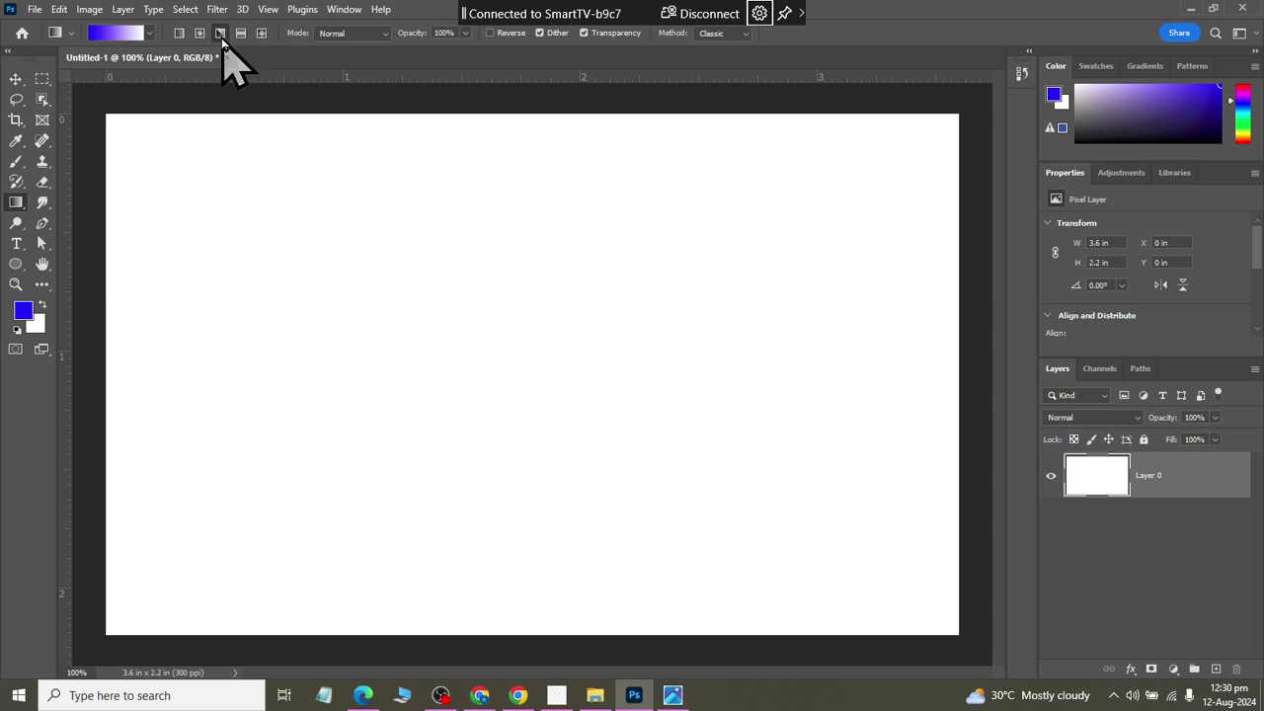
Draw a trial blue-to-white gradient on a new layer, then delete that layer.
{"action": "left_click", "coordinate": [1216, 670]}
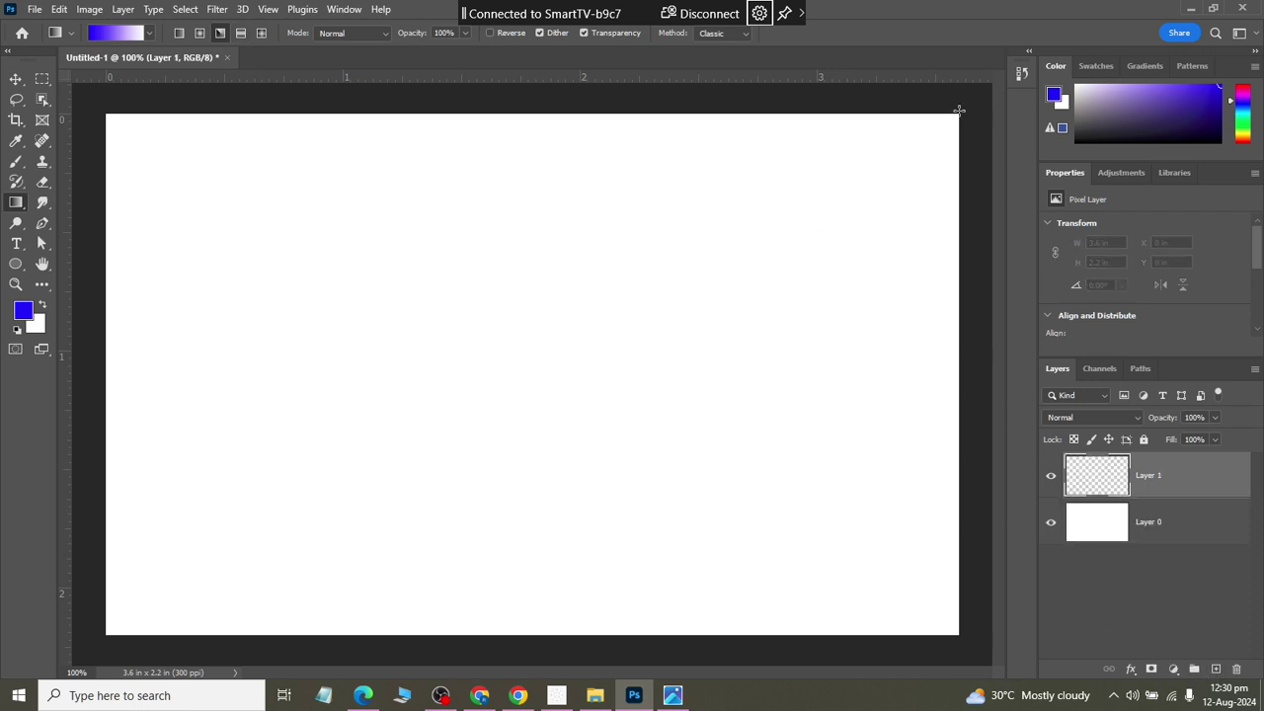
{"action": "left_click_drag", "start_coordinate": [959, 109], "coordinate": [84, 650]}
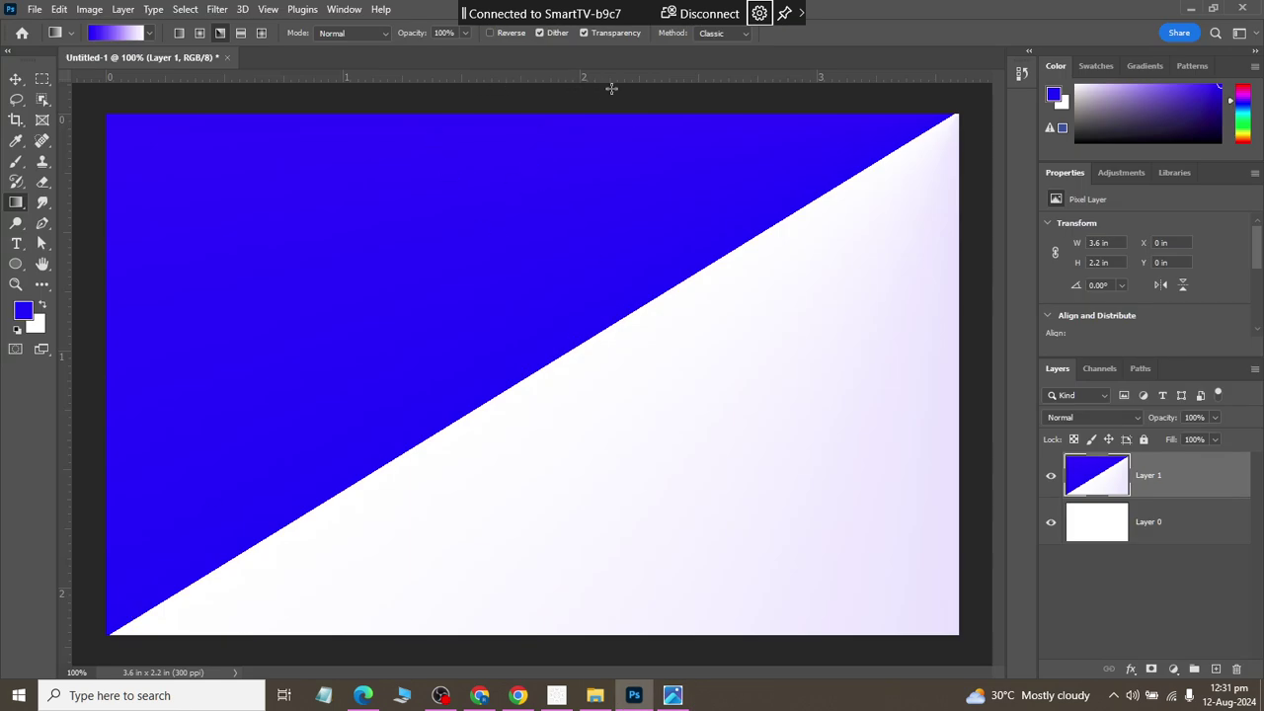
{"action": "left_click_drag", "start_coordinate": [611, 88], "coordinate": [284, 673]}
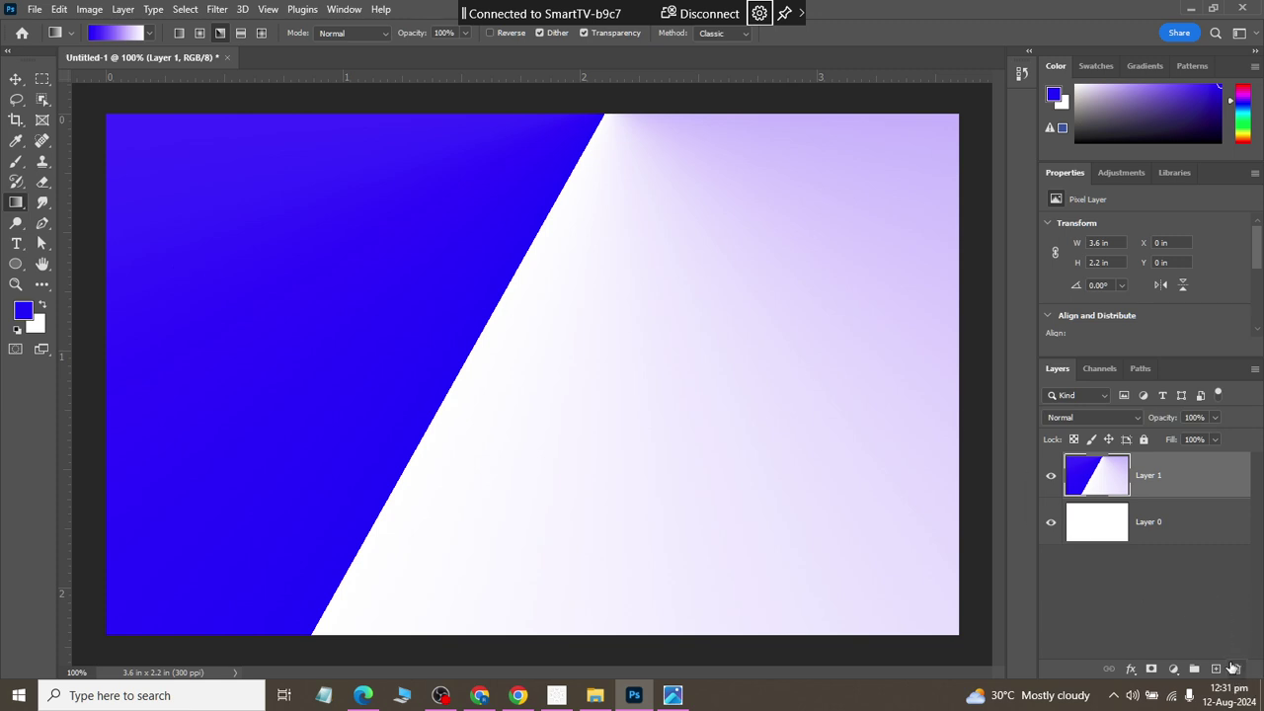
{"action": "left_click", "coordinate": [1236, 668]}
Fill Layer 0 with cyan #00ffe4 as the foreground colour.
{"action": "left_click", "coordinate": [553, 265]}
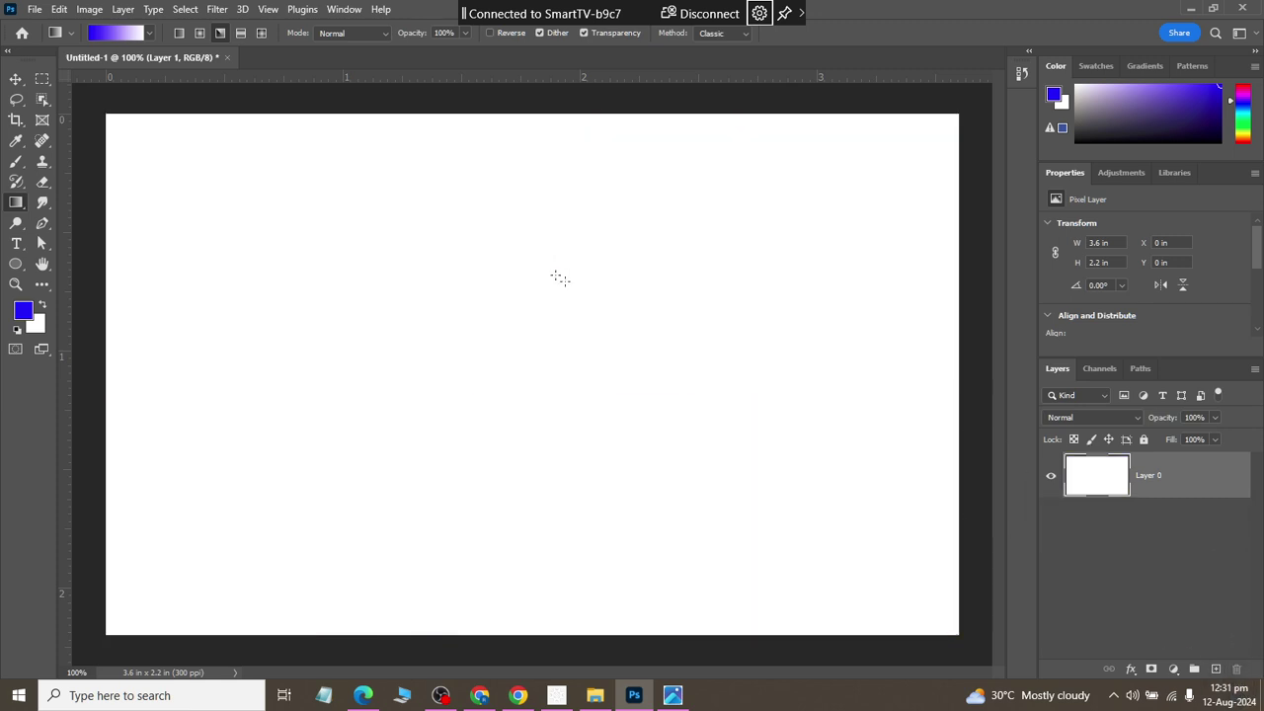
{"action": "left_click", "coordinate": [23, 312]}
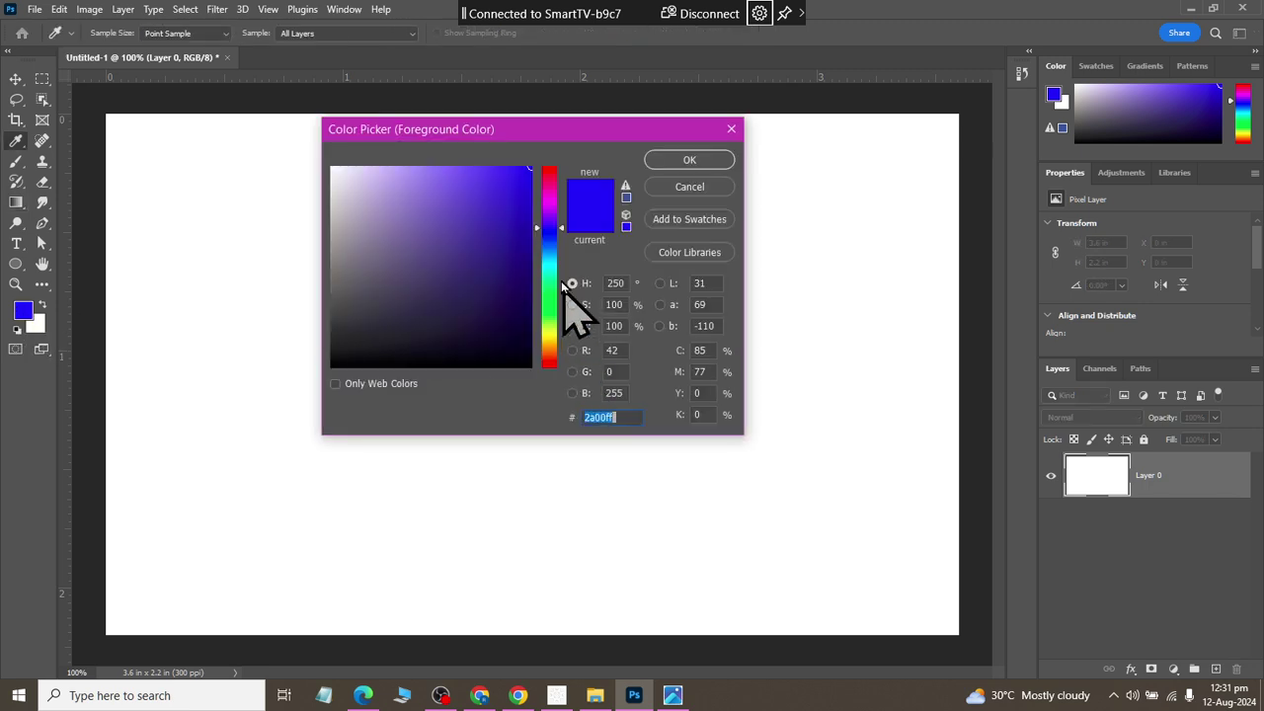
{"action": "left_click", "coordinate": [556, 244]}
{"action": "mouse_move", "coordinate": [556, 249]}
{"action": "left_mouse_down"}
{"action": "mouse_move", "coordinate": [563, 280]}
{"action": "mouse_move", "coordinate": [554, 264]}
{"action": "left_mouse_up"}
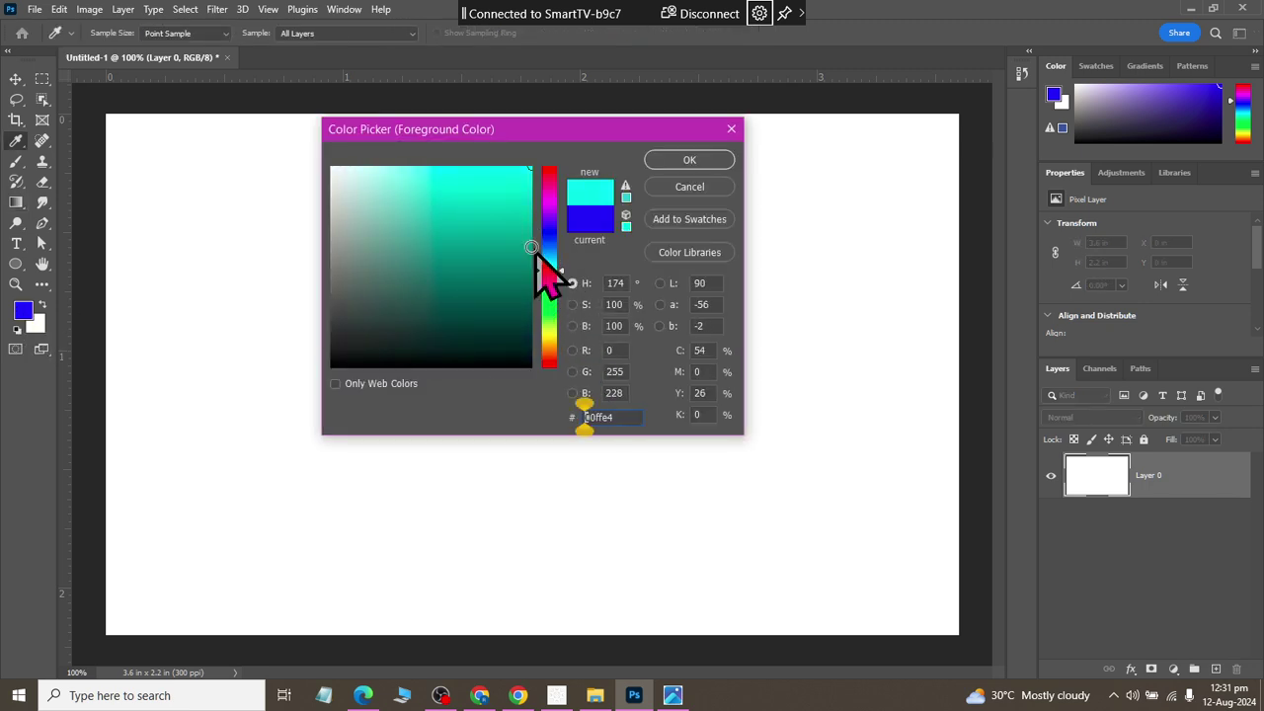
{"action": "left_click", "coordinate": [695, 161]}
{"action": "key", "text": "g"}
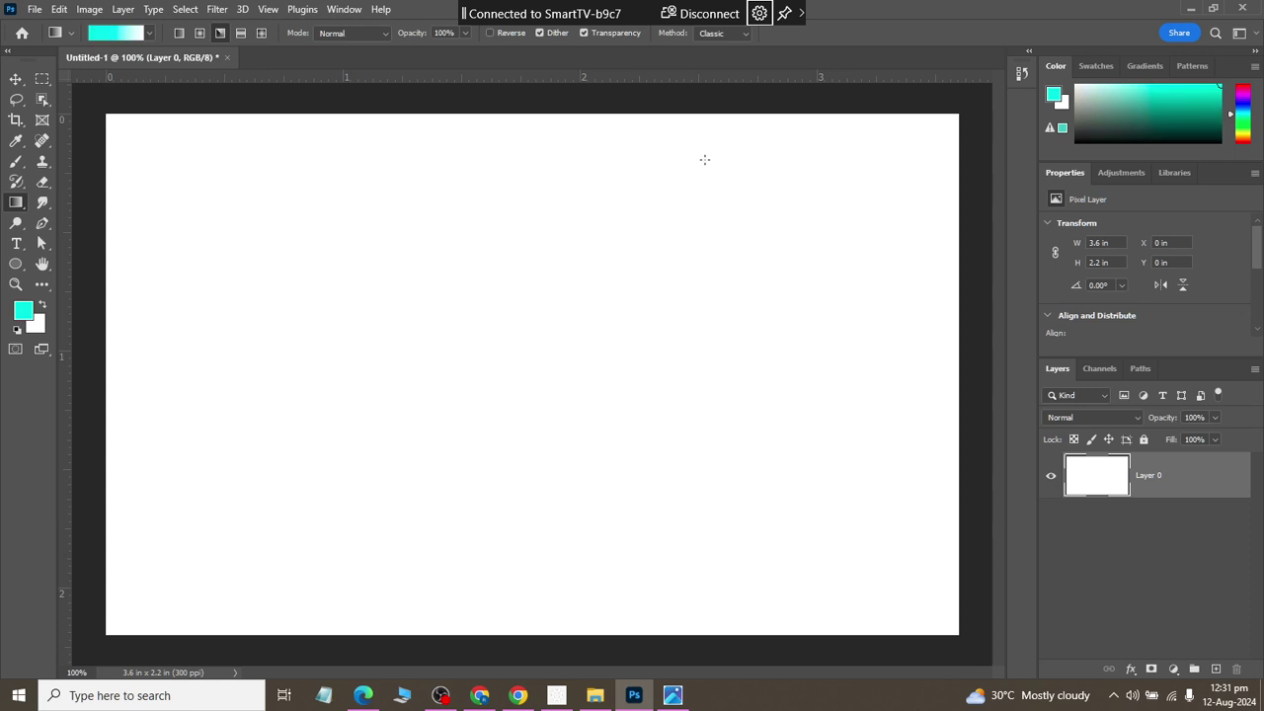
{"action": "key", "text": "alt+BackSpace"}
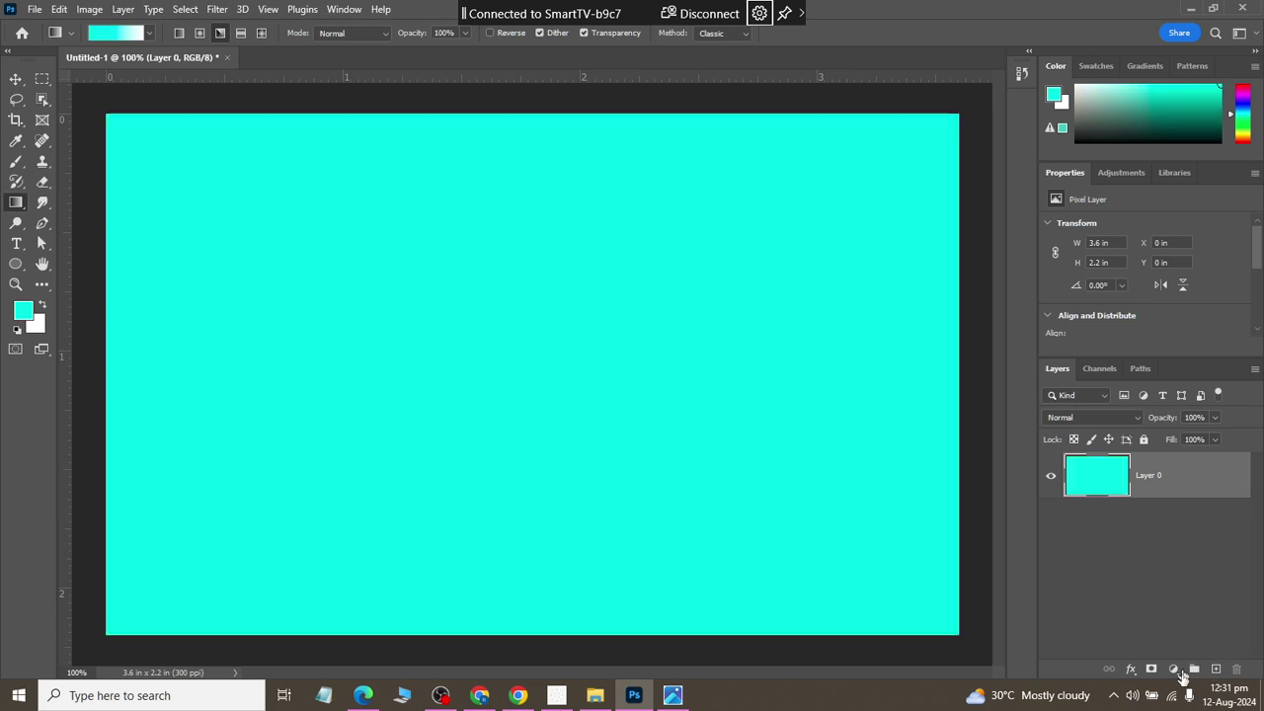
Add a white-filled Layer 1 and stack cyan Layer 0 above it.
{"action": "left_click", "coordinate": [1215, 668]}
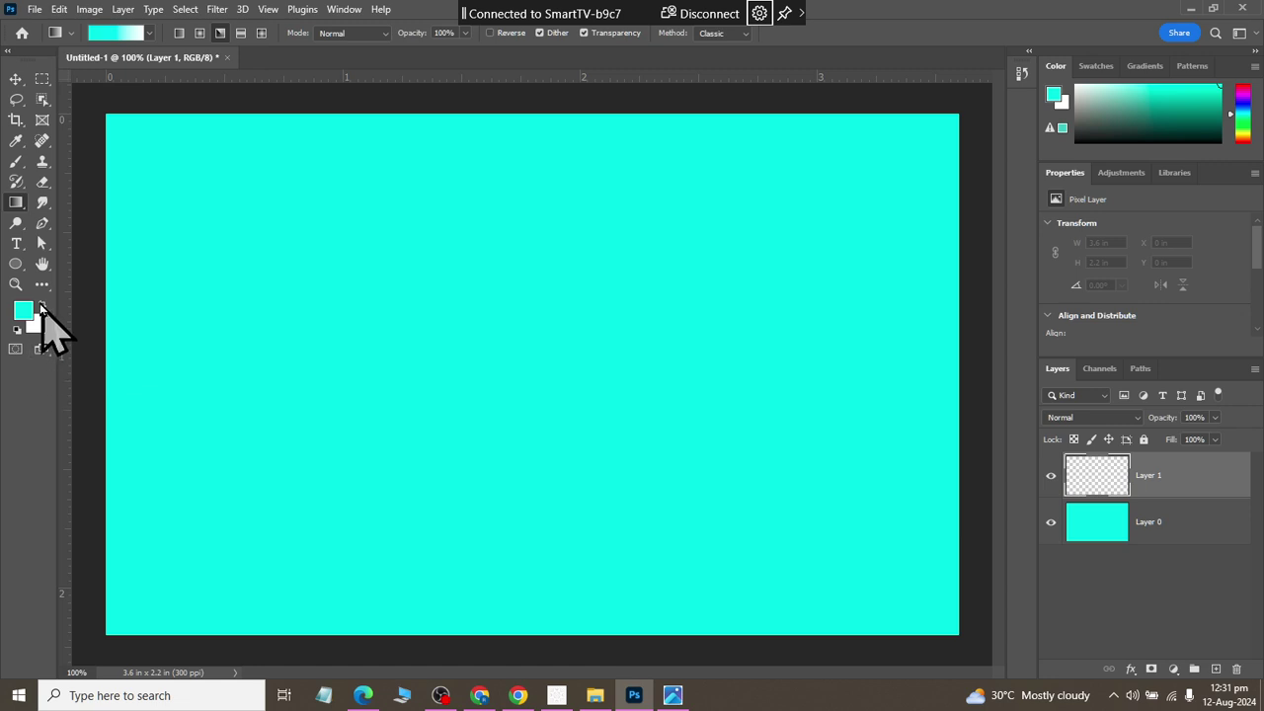
{"action": "left_click", "coordinate": [29, 313]}
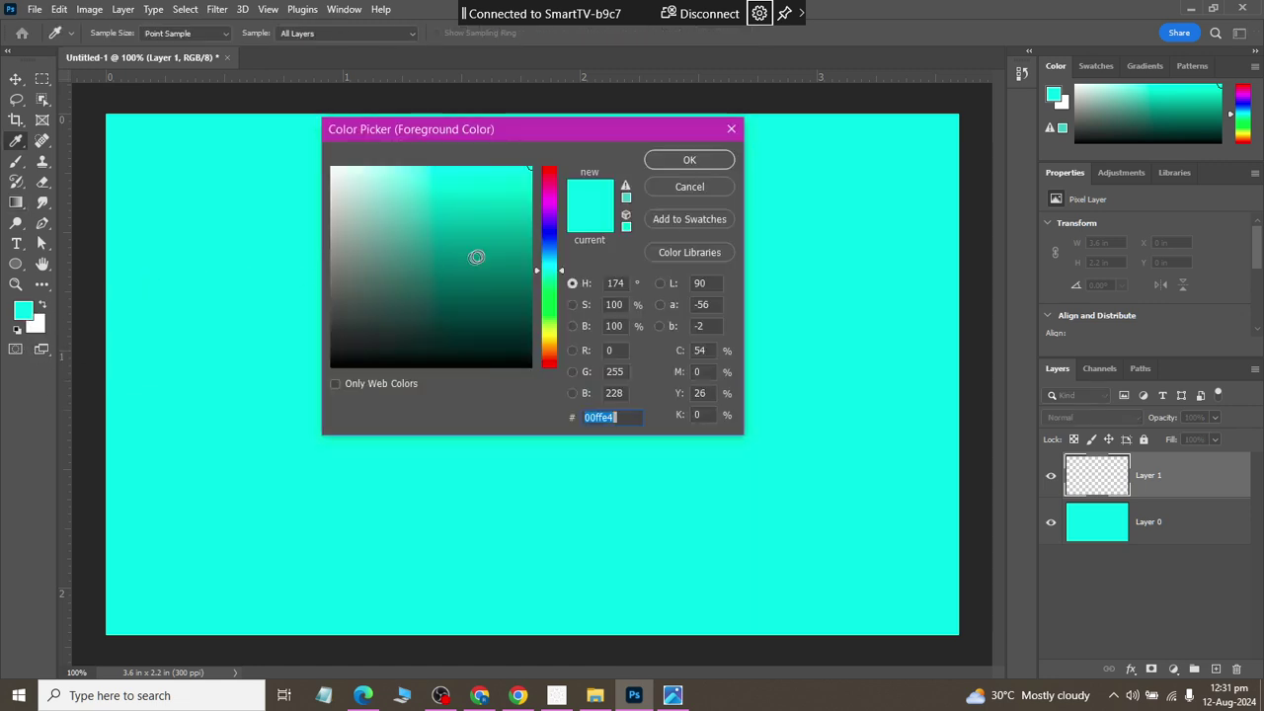
{"action": "left_click", "coordinate": [688, 187]}
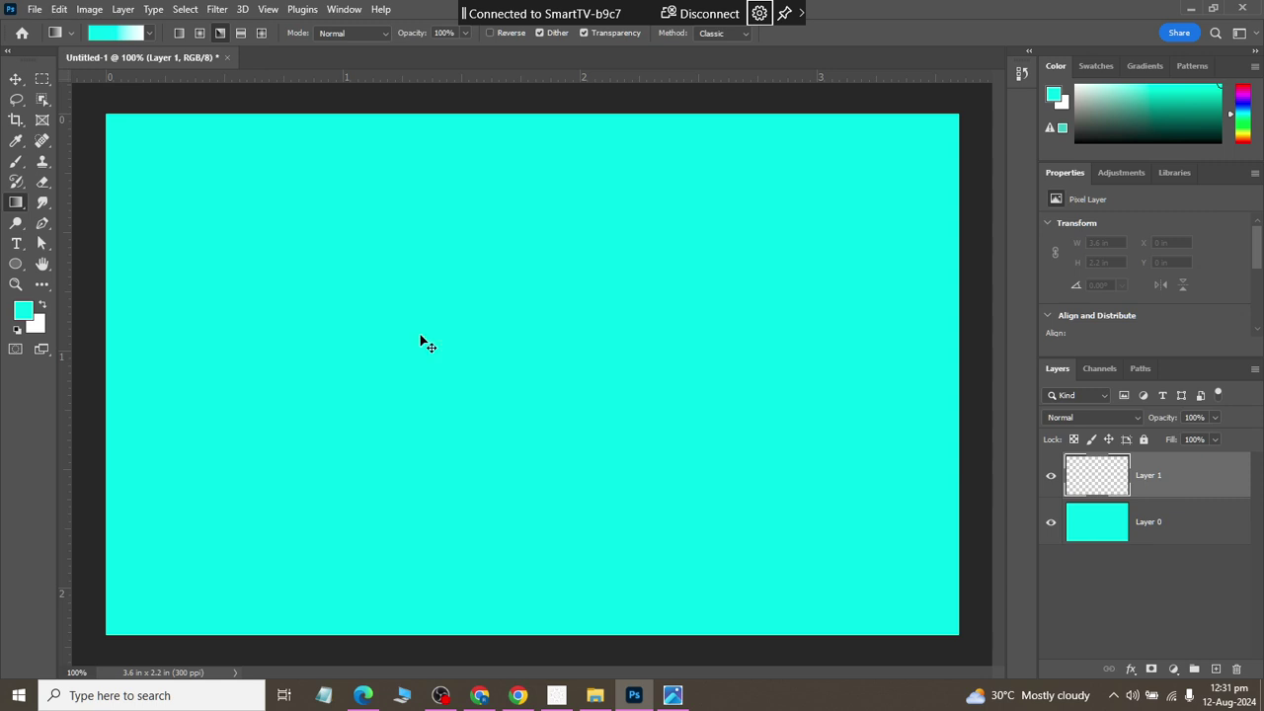
{"action": "key", "text": "ctrl+BackSpace"}
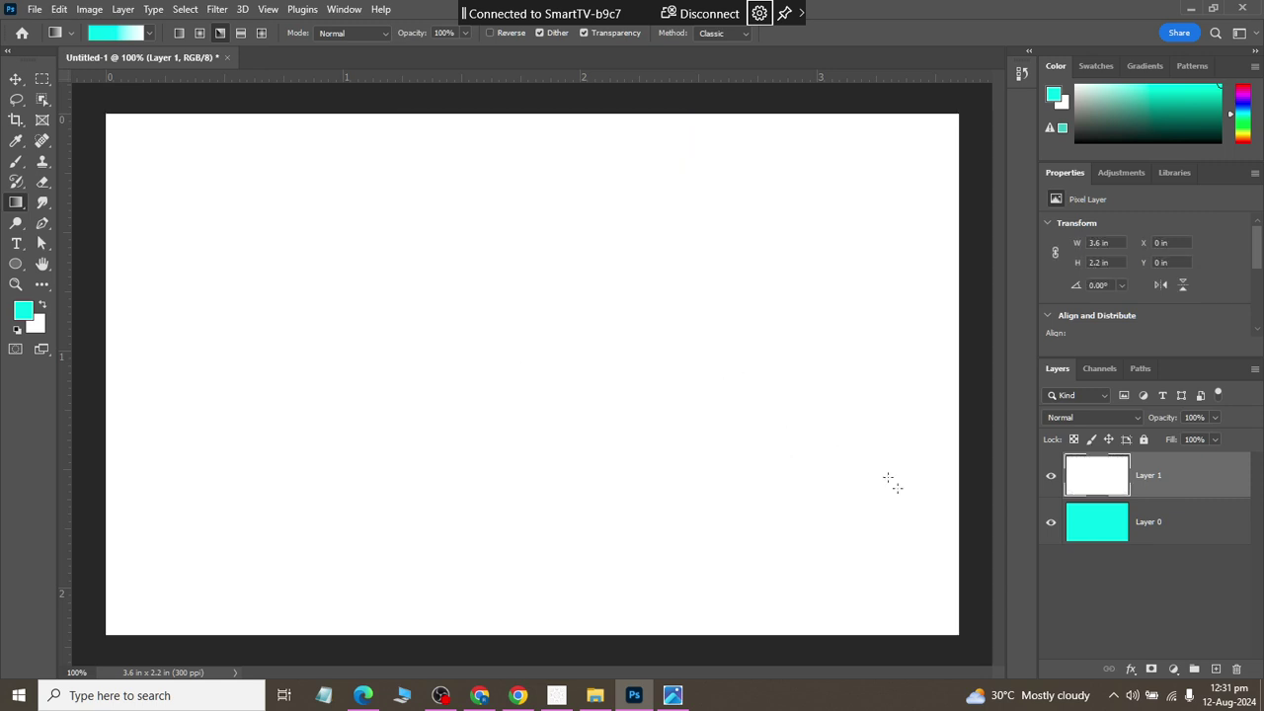
{"action": "left_click_drag", "start_coordinate": [1102, 526], "coordinate": [1116, 475]}
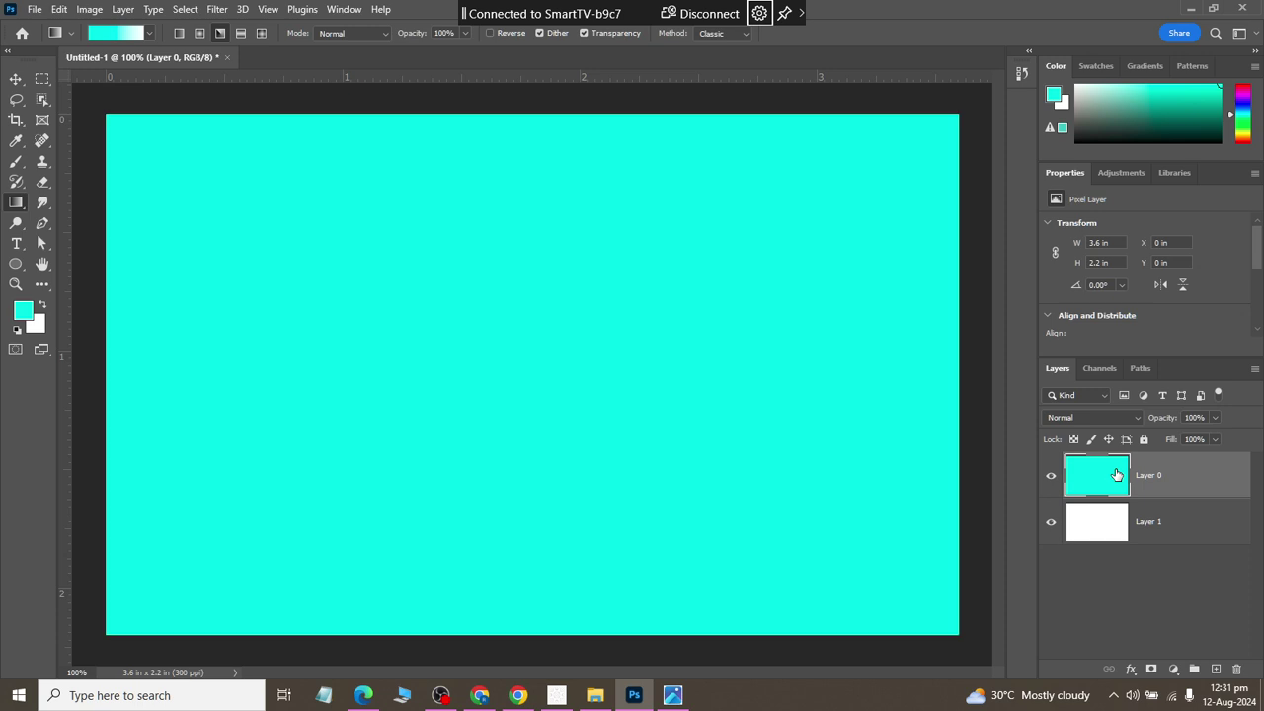
Distort the cyan layer's left corners rightward into a slanted panel, leaving a white wedge.
{"action": "left_click", "coordinate": [60, 9]}
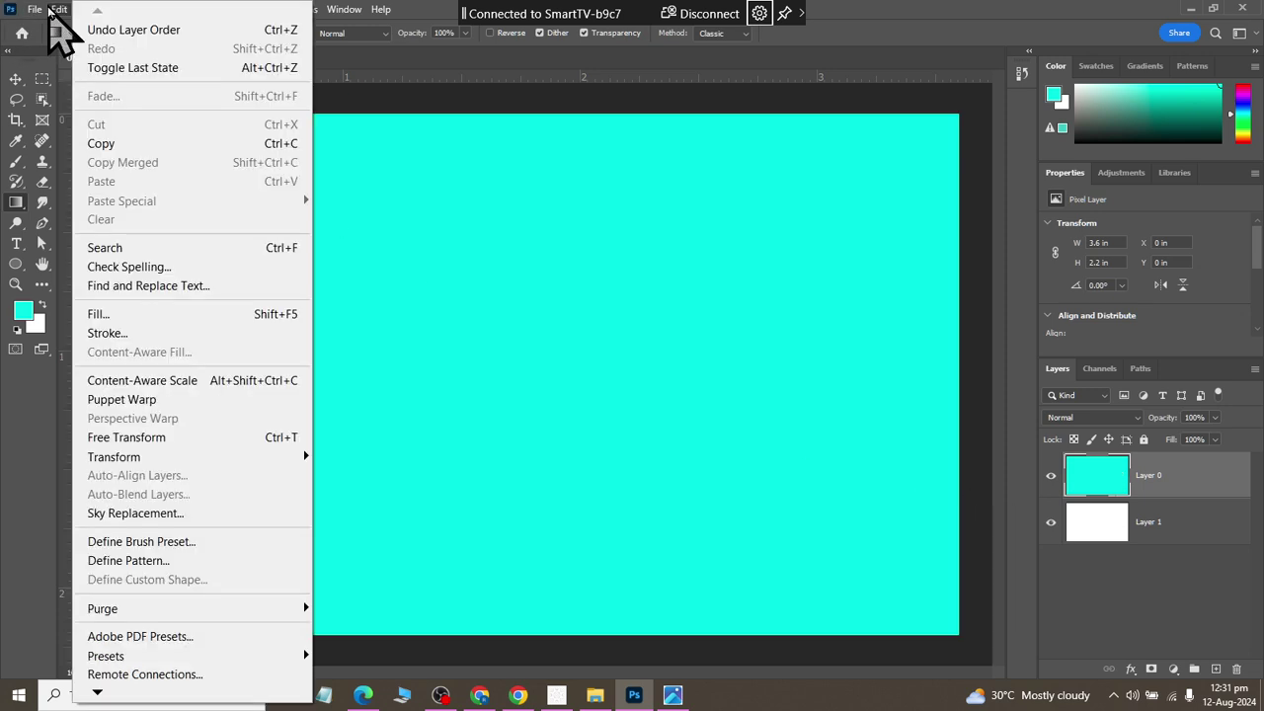
{"action": "mouse_move", "coordinate": [113, 456]}
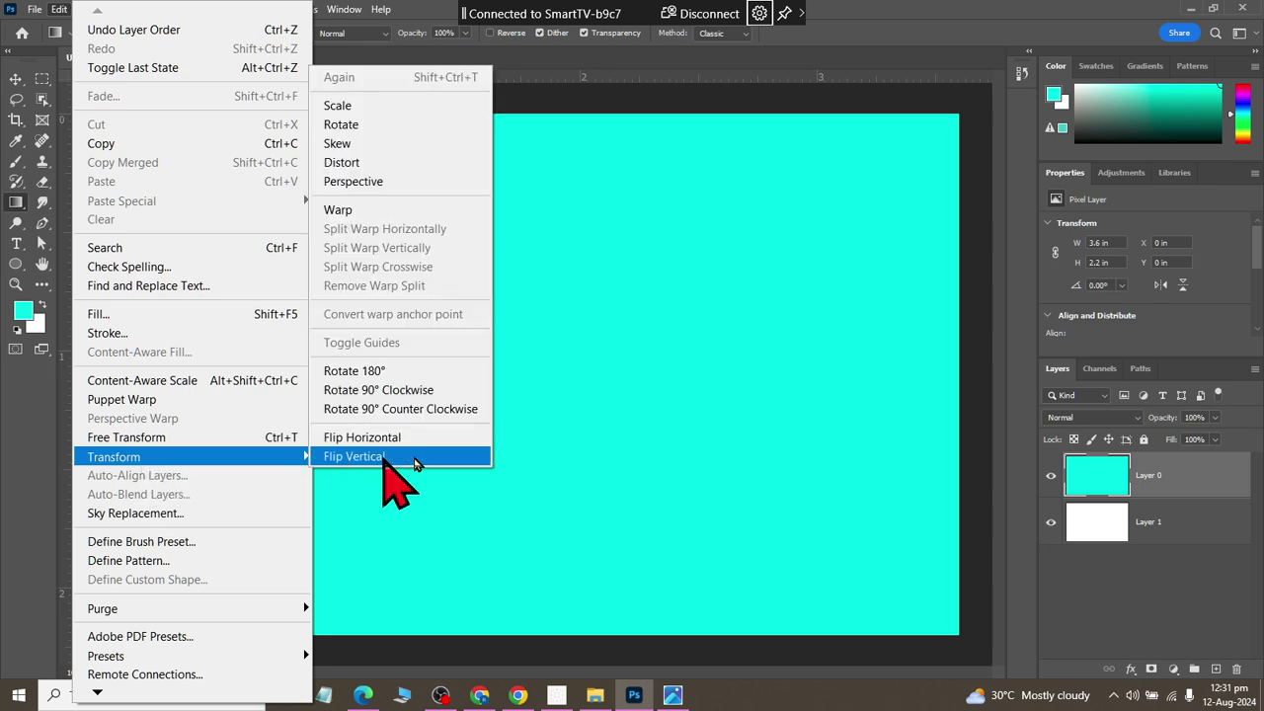
{"action": "left_click", "coordinate": [411, 164]}
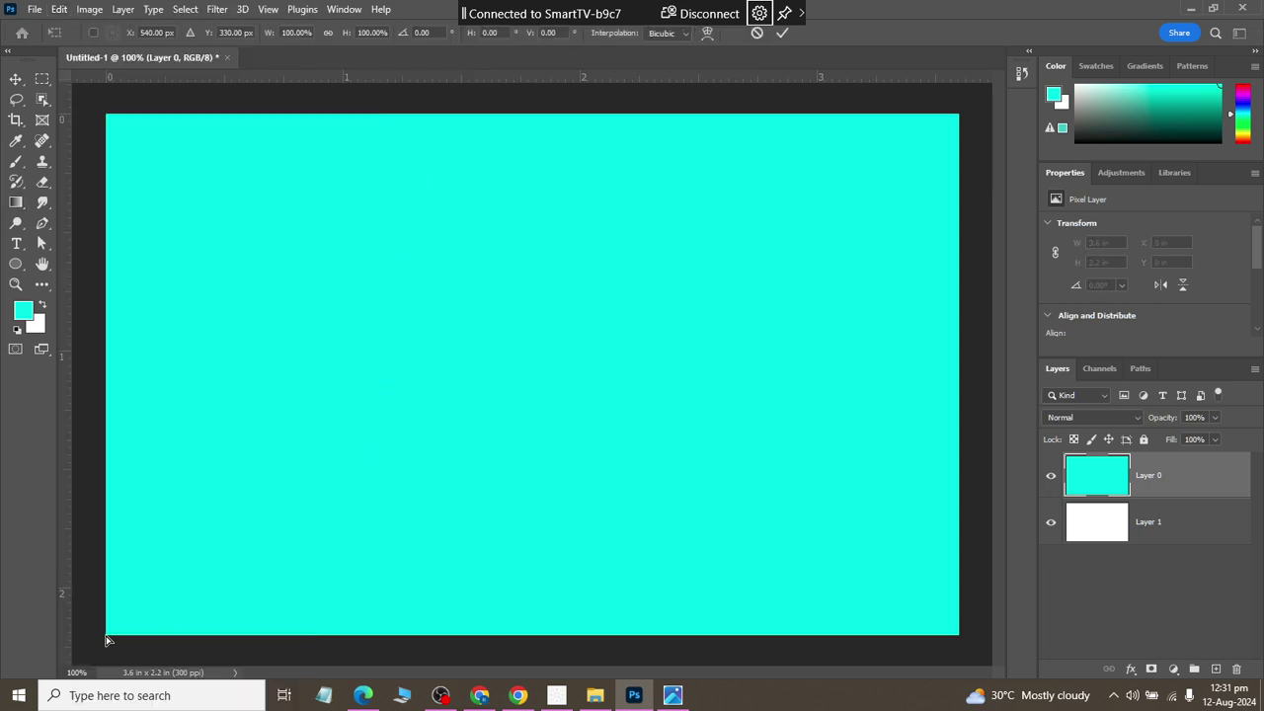
{"action": "left_click_drag", "start_coordinate": [107, 640], "coordinate": [604, 638]}
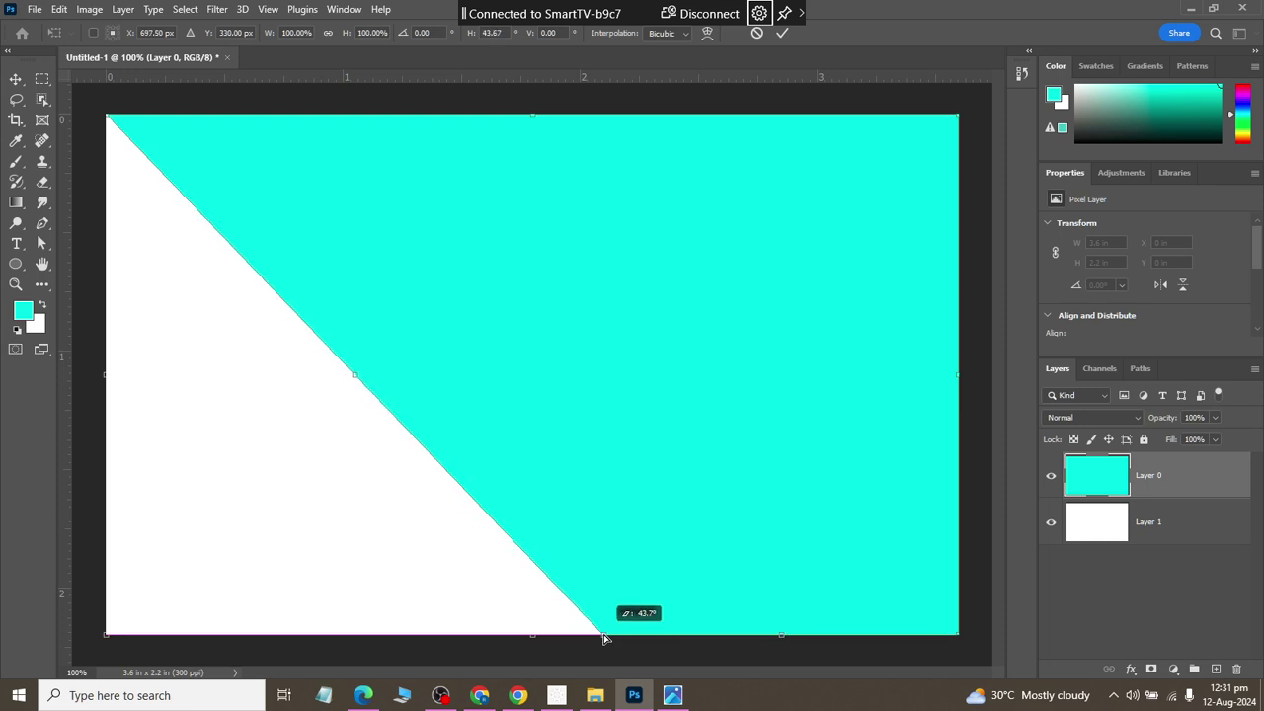
{"action": "left_click_drag", "start_coordinate": [604, 638], "coordinate": [434, 634]}
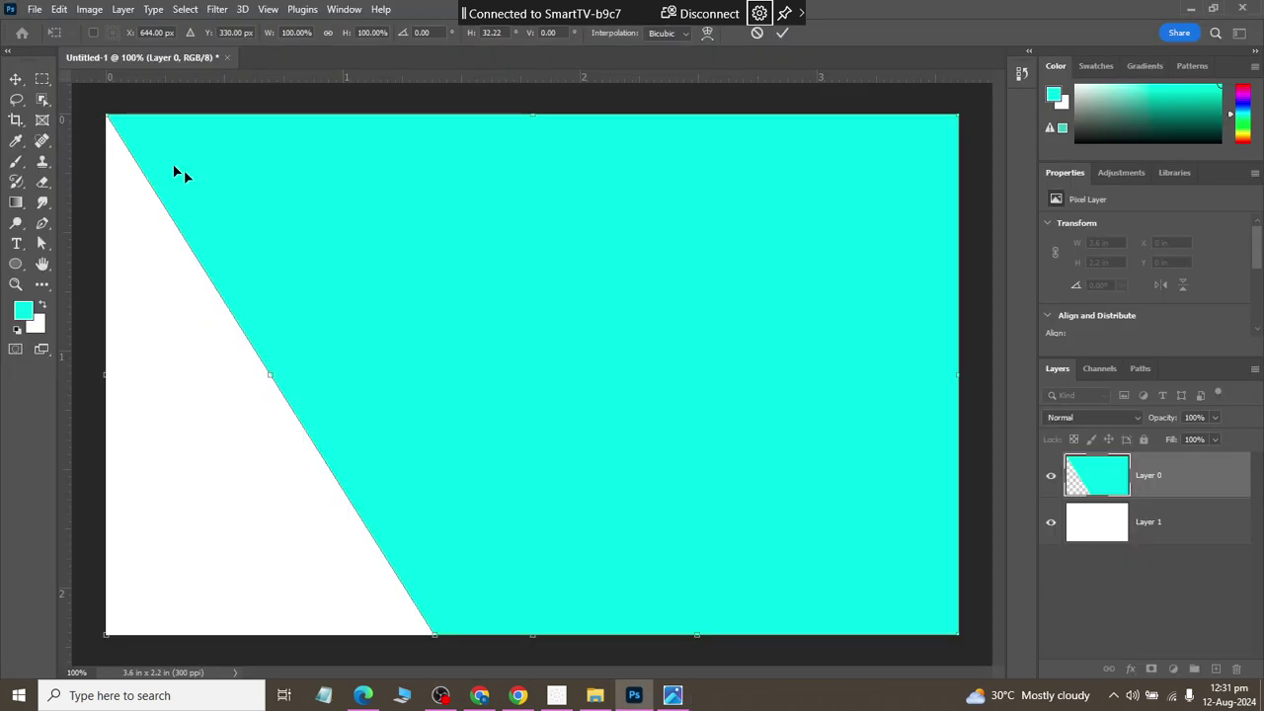
{"action": "mouse_move", "coordinate": [109, 119]}
{"action": "left_mouse_down"}
{"action": "mouse_move", "coordinate": [674, 119]}
{"action": "mouse_move", "coordinate": [655, 120]}
{"action": "left_mouse_up"}
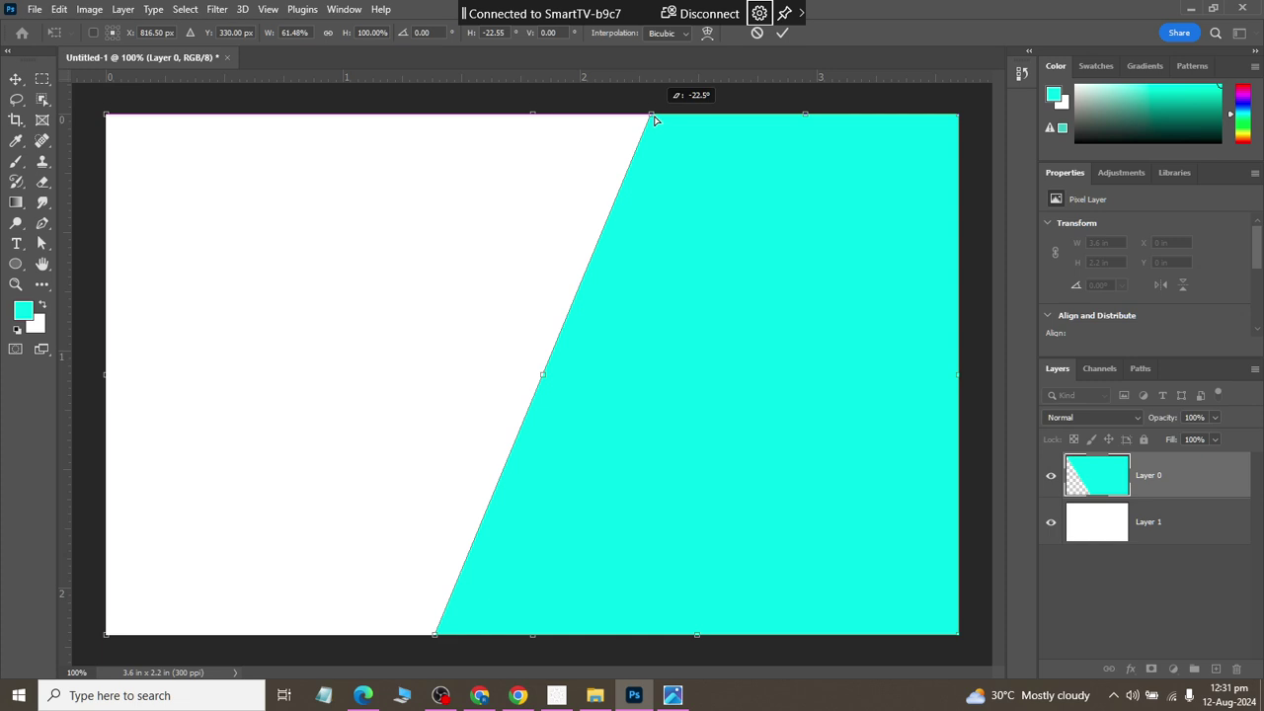
{"action": "left_click", "coordinate": [16, 79]}
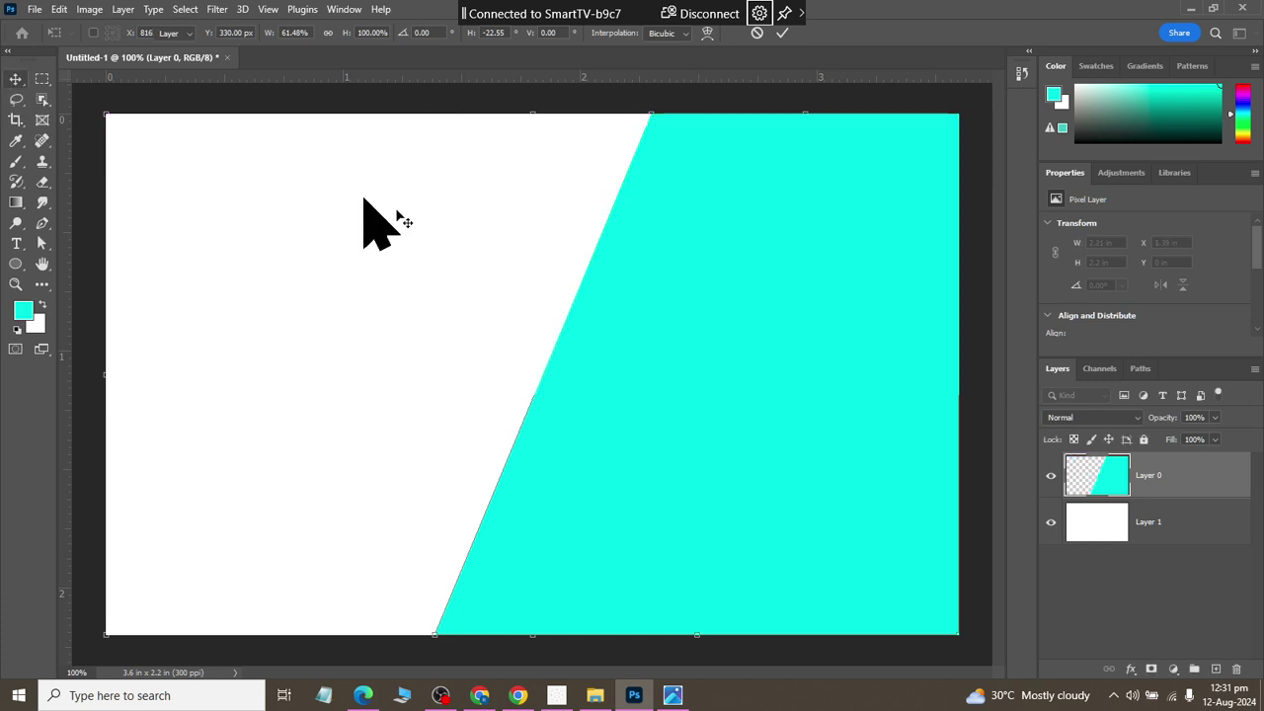
Save a copy to the computer, browsing to Documents > Ps Files > Blossoms.
{"action": "key", "text": "alt+Tab"}
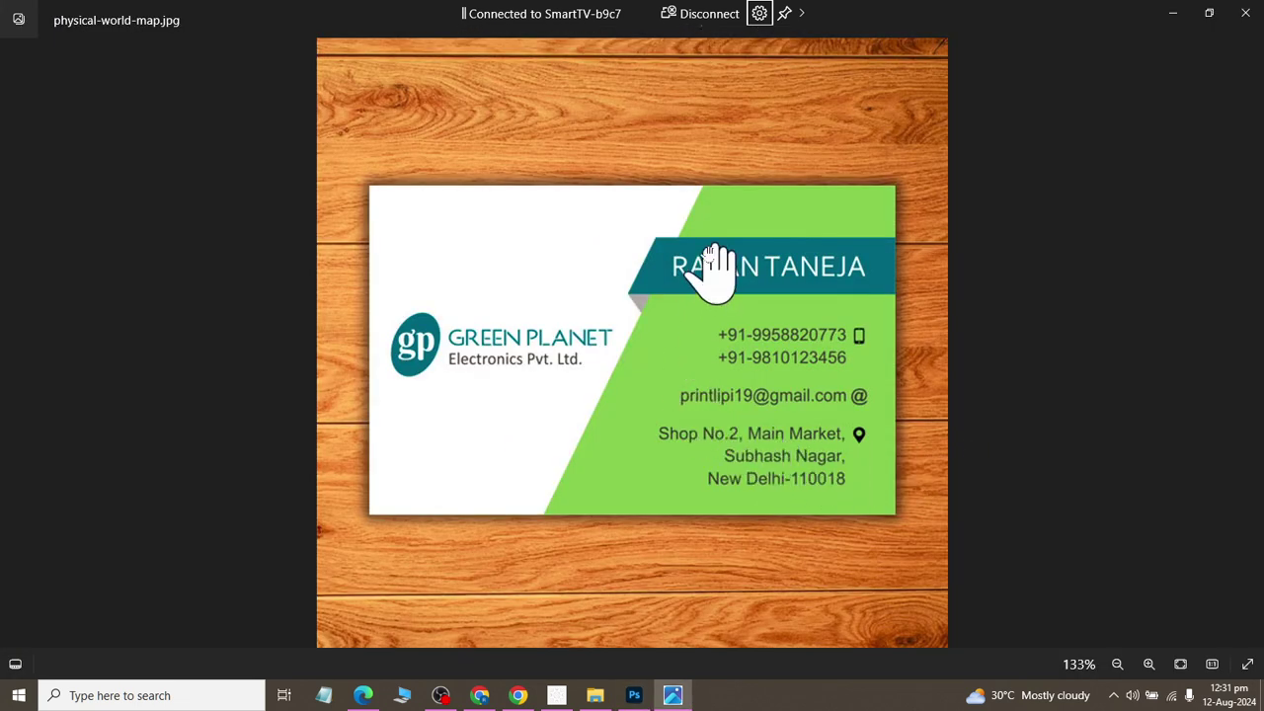
{"action": "key", "text": "alt+Tab"}
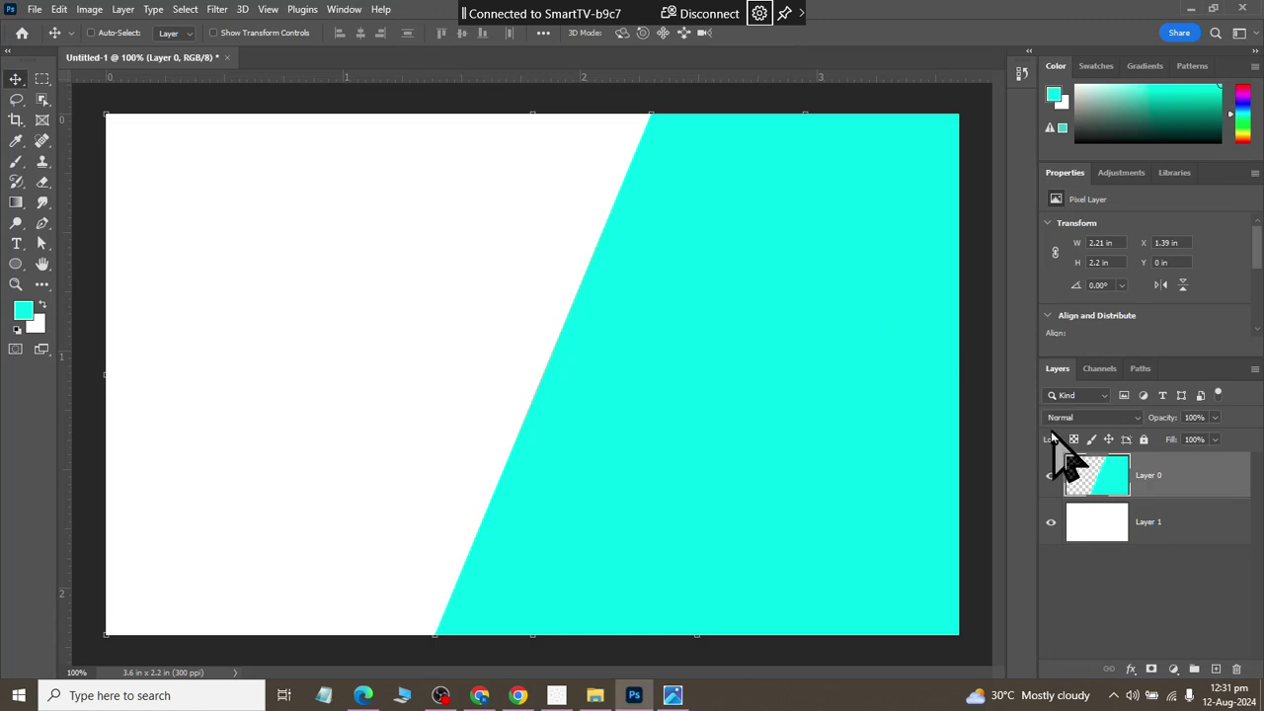
{"action": "key", "text": "ctrl+s"}
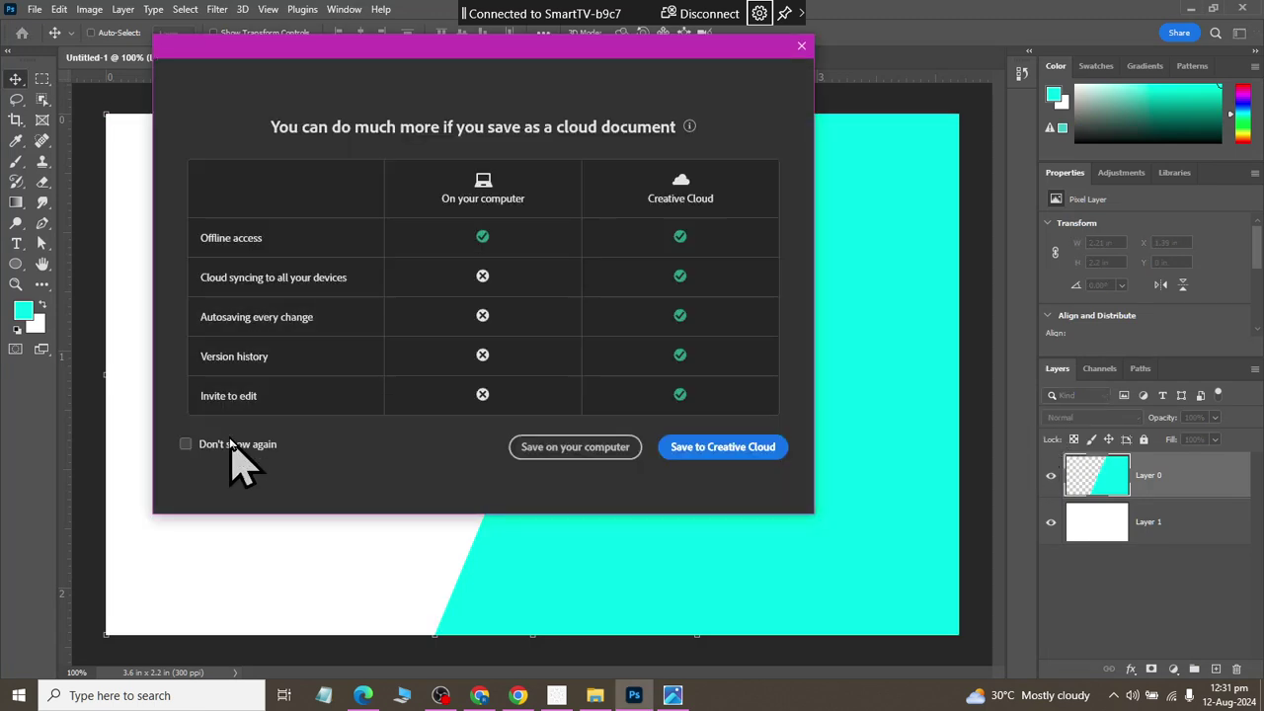
{"action": "left_click", "coordinate": [575, 448]}
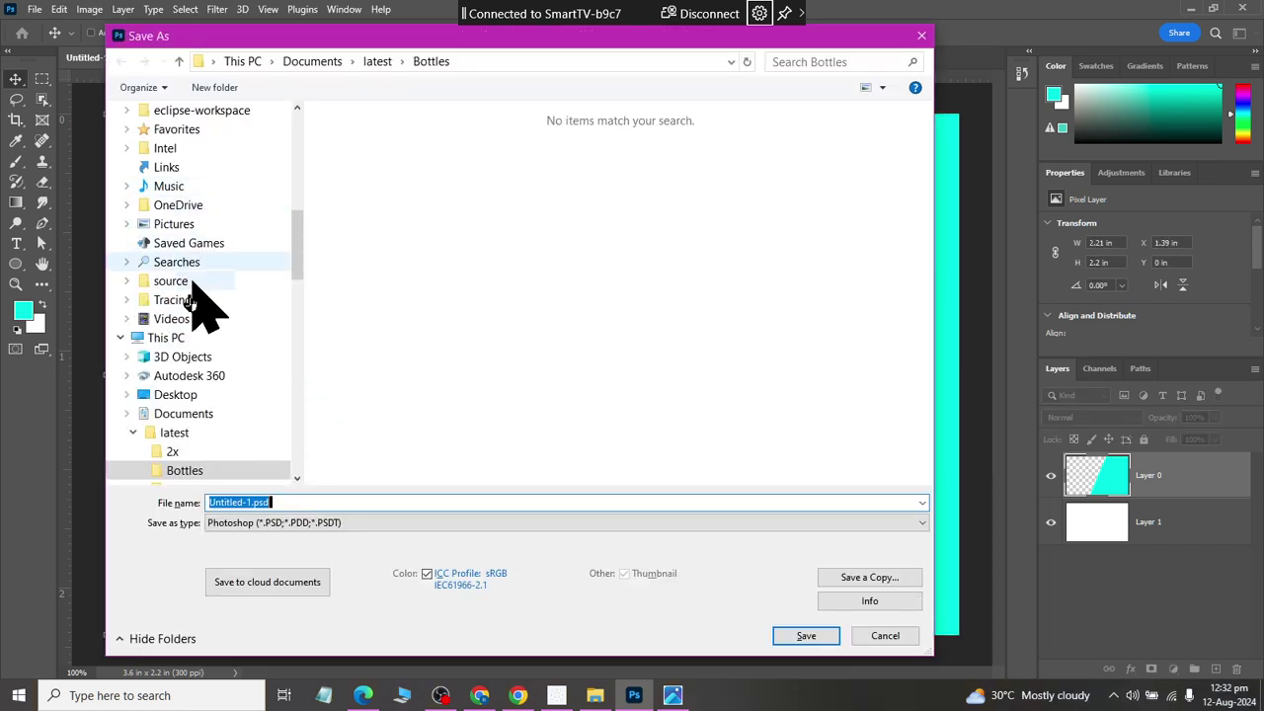
{"action": "left_click", "coordinate": [184, 414]}
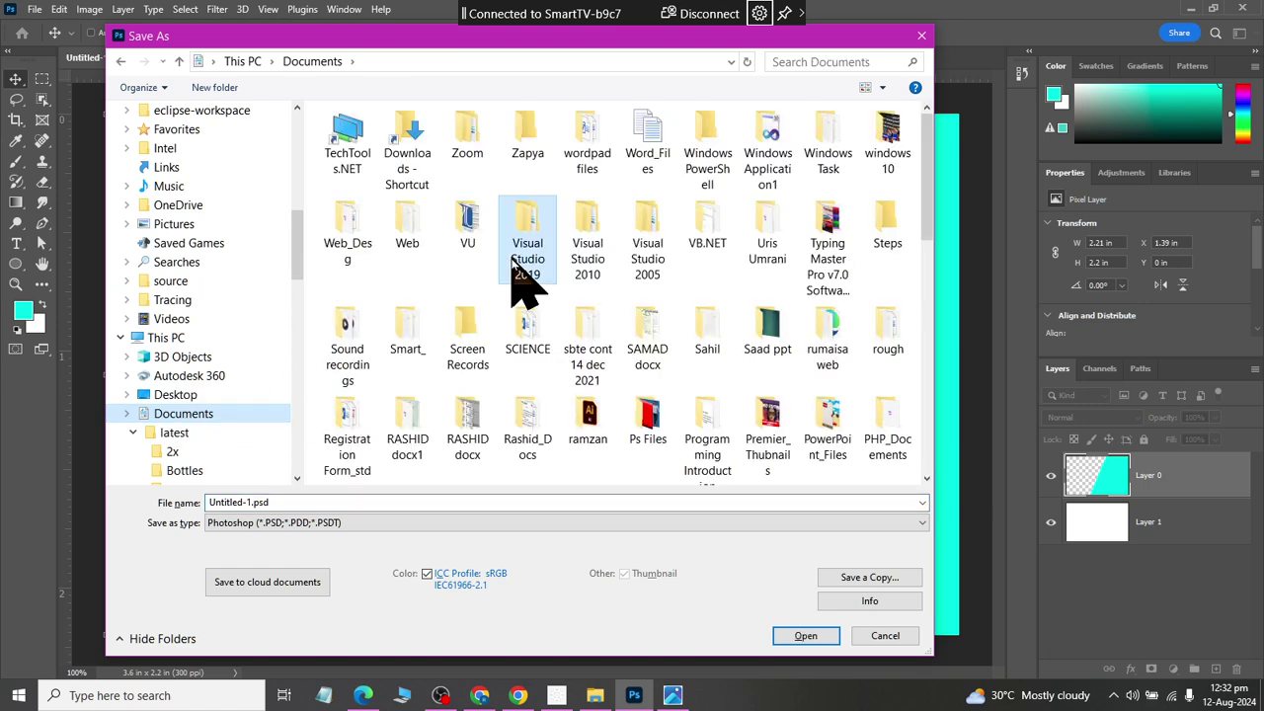
{"action": "type", "text": "ps"}
{"action": "key", "text": "Return"}
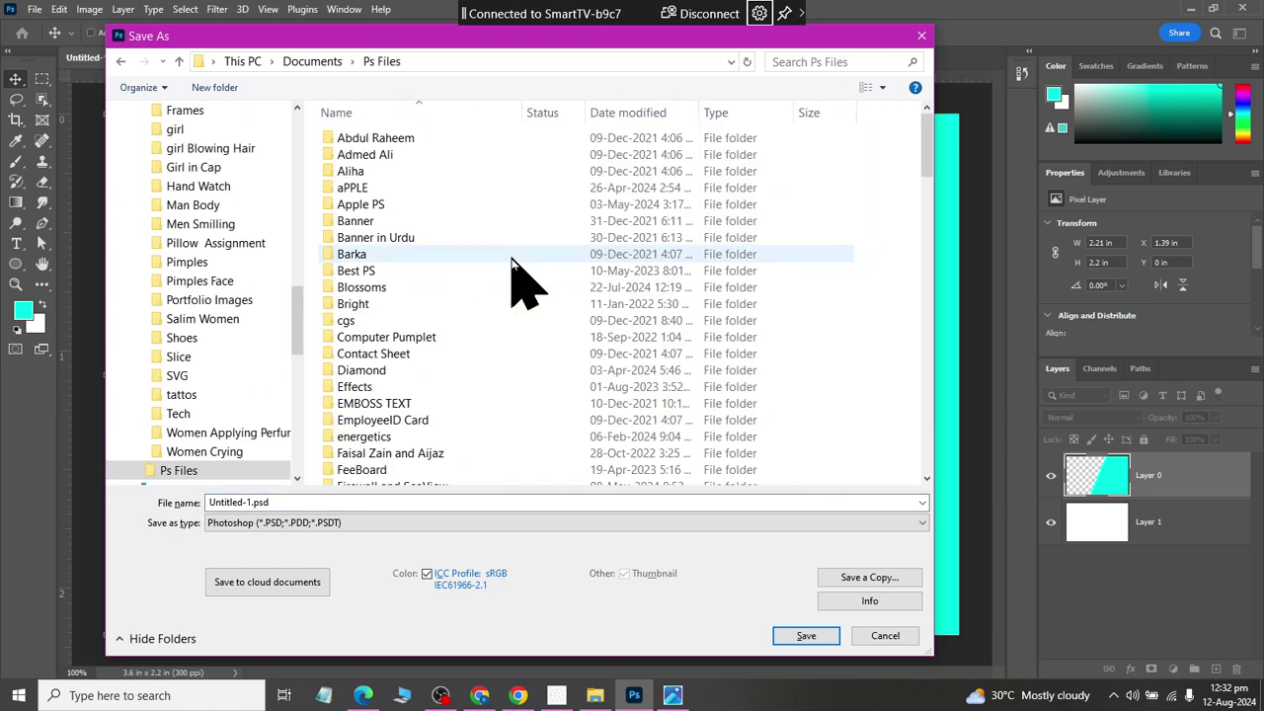
{"action": "key", "text": "Return"}
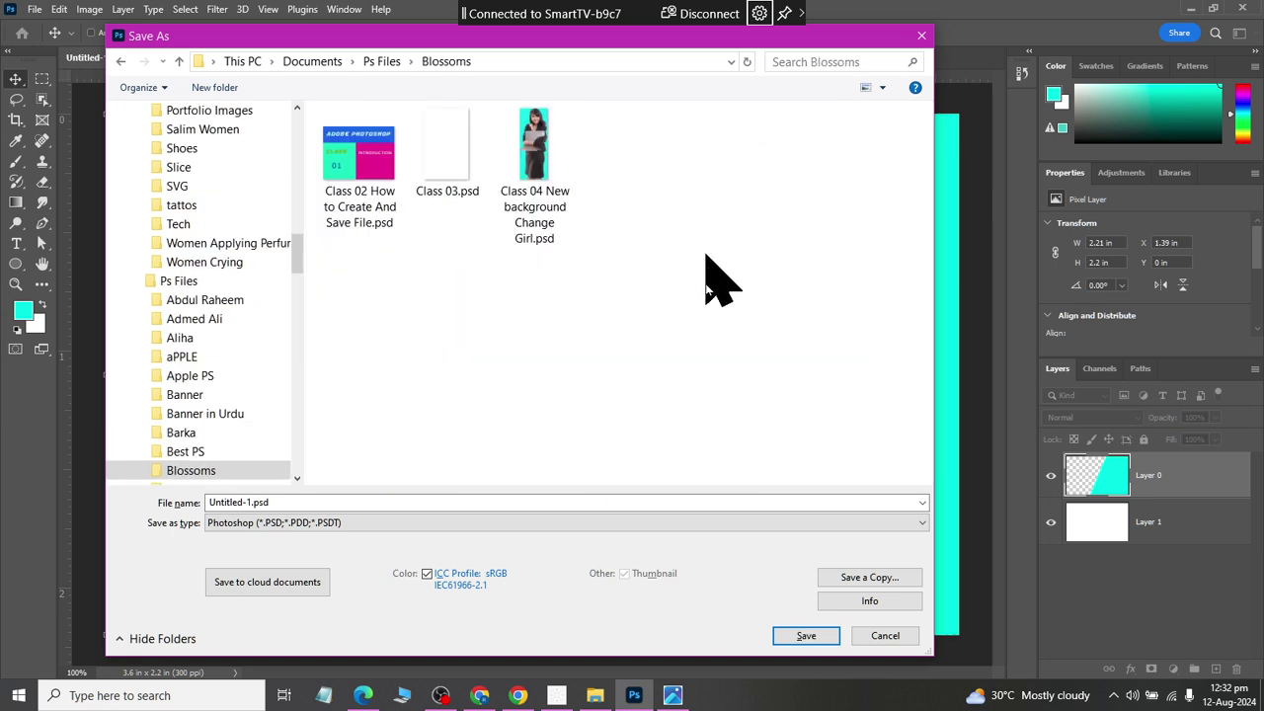
Save the file as Class 10 with default format options, then recheck the reference card.
{"action": "left_click", "coordinate": [314, 503]}
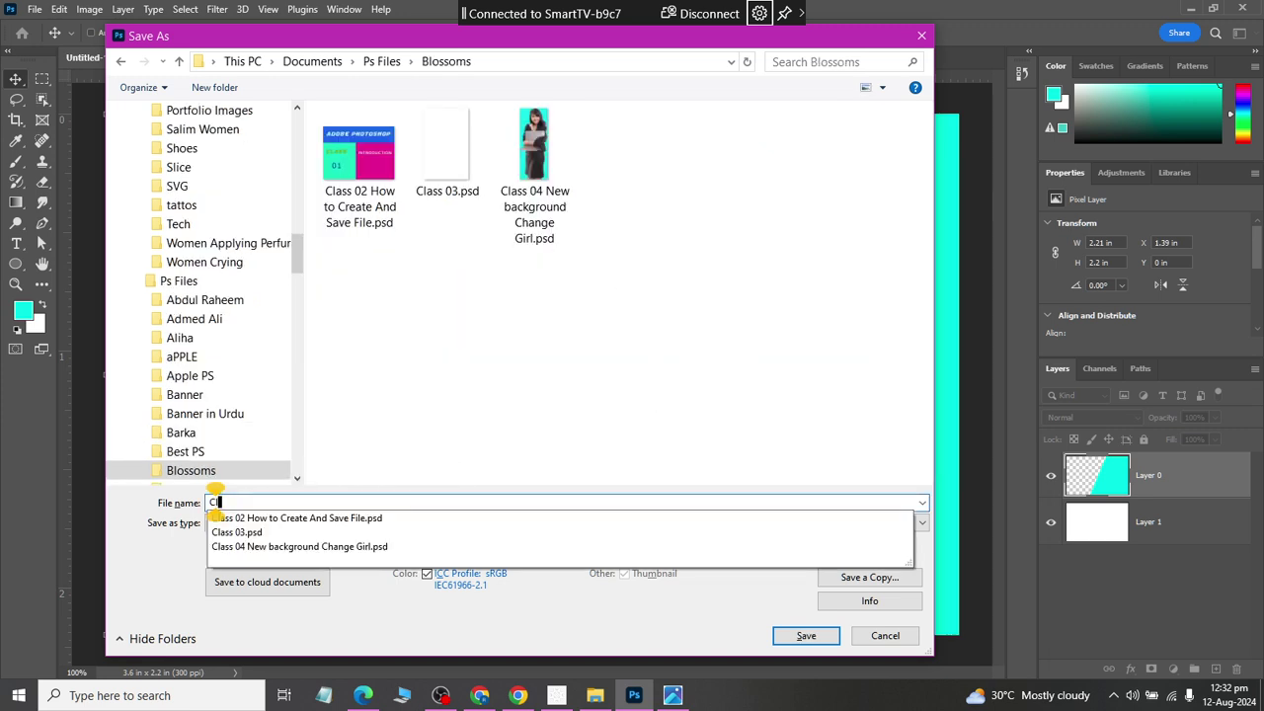
{"action": "type", "text": "Class 10"}
{"action": "key", "text": "Return"}
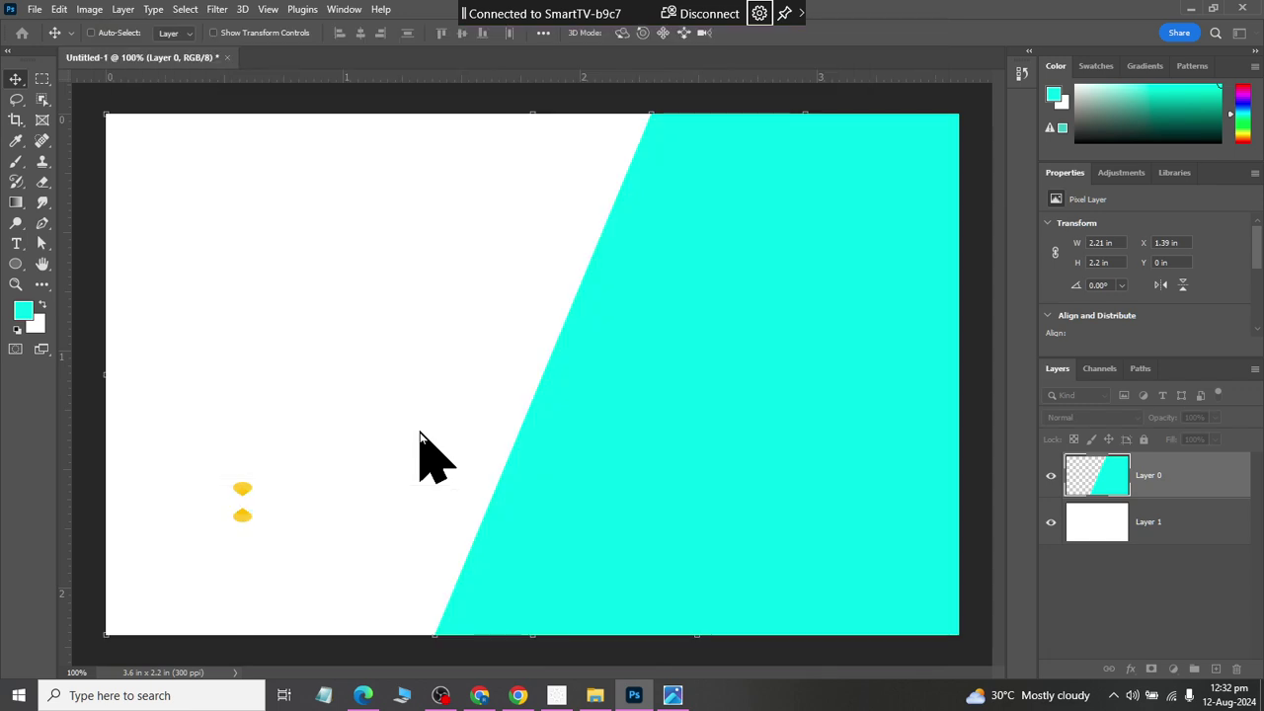
{"action": "left_click", "coordinate": [678, 155]}
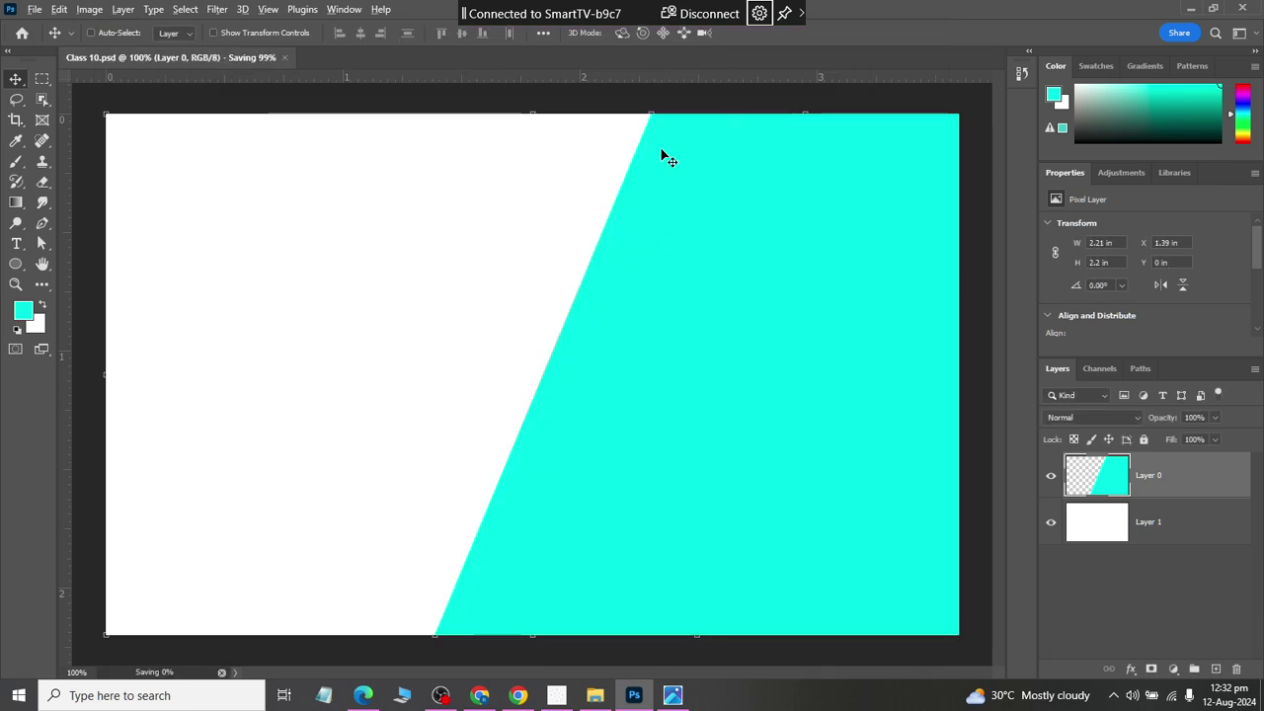
{"action": "key", "text": "alt+Tab"}
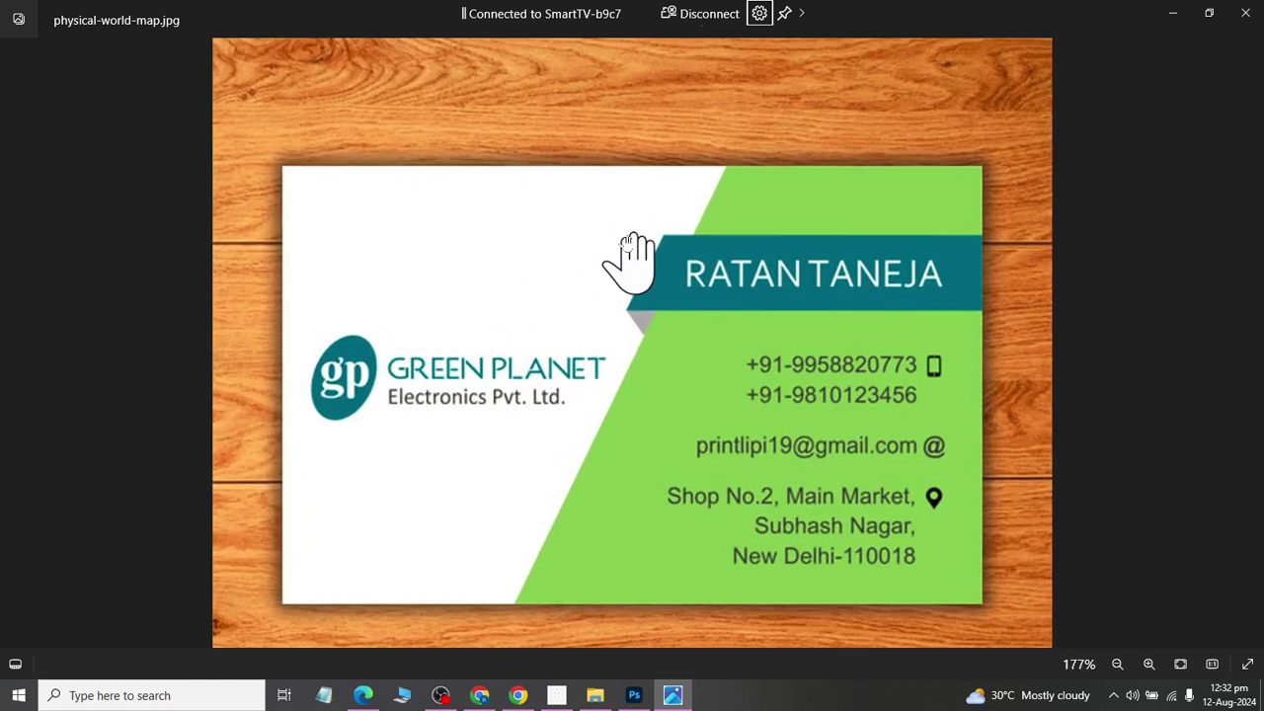
{"action": "key", "text": "alt+Tab"}
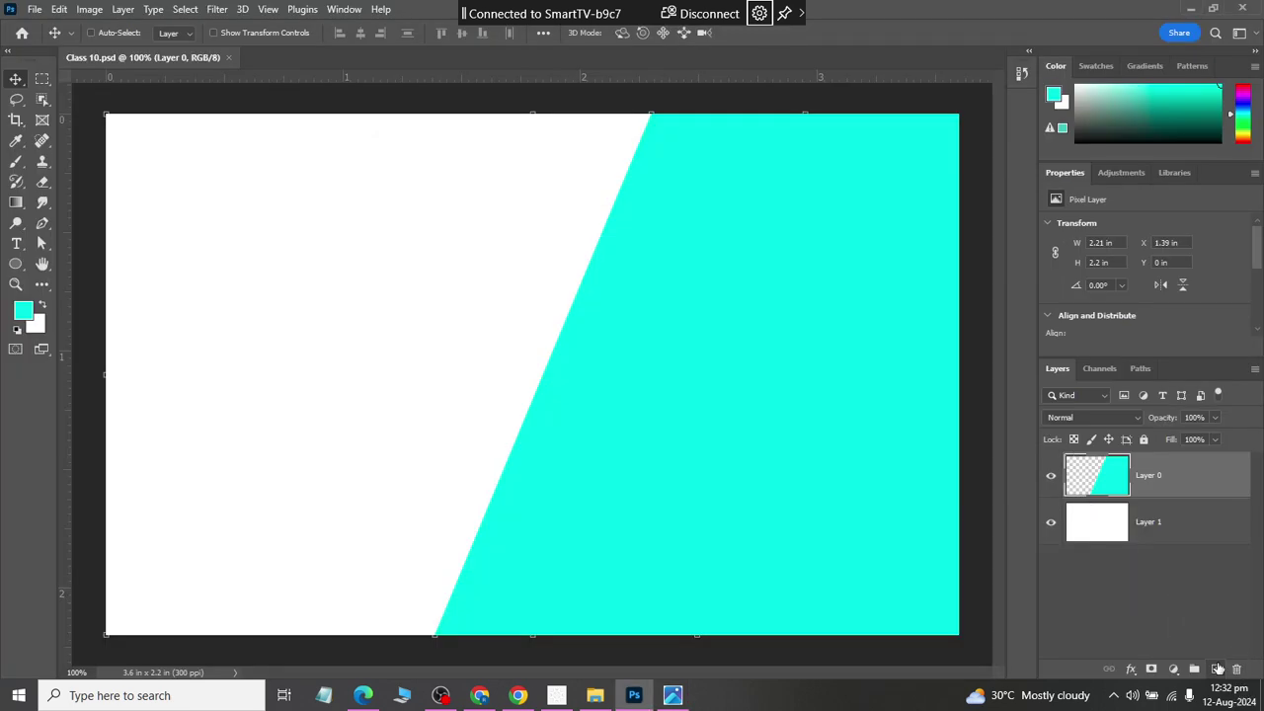
Add a new layer and try a rounded rectangle across the card, then undo it.
{"action": "left_click", "coordinate": [1216, 668]}
{"action": "right_click", "coordinate": [14, 265]}
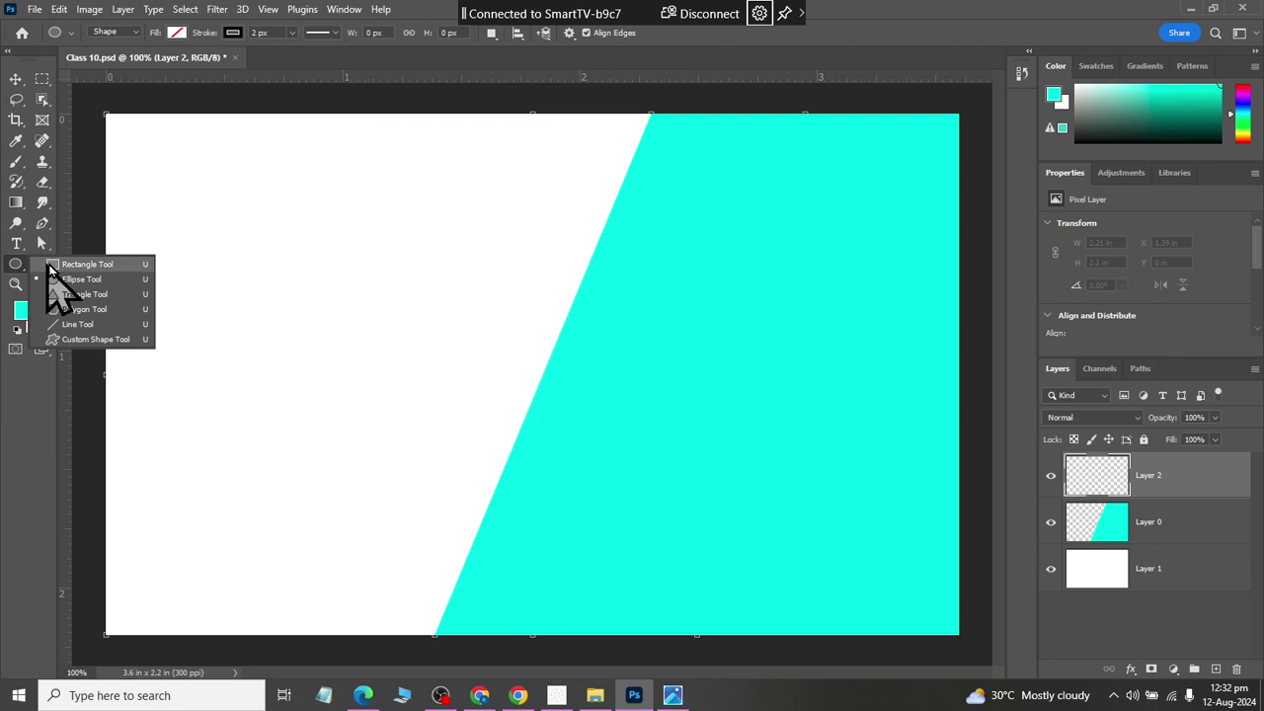
{"action": "left_click", "coordinate": [93, 263]}
{"action": "mouse_move", "coordinate": [322, 240]}
{"action": "left_mouse_down"}
{"action": "mouse_move", "coordinate": [672, 322]}
{"action": "mouse_move", "coordinate": [889, 319]}
{"action": "left_mouse_up"}
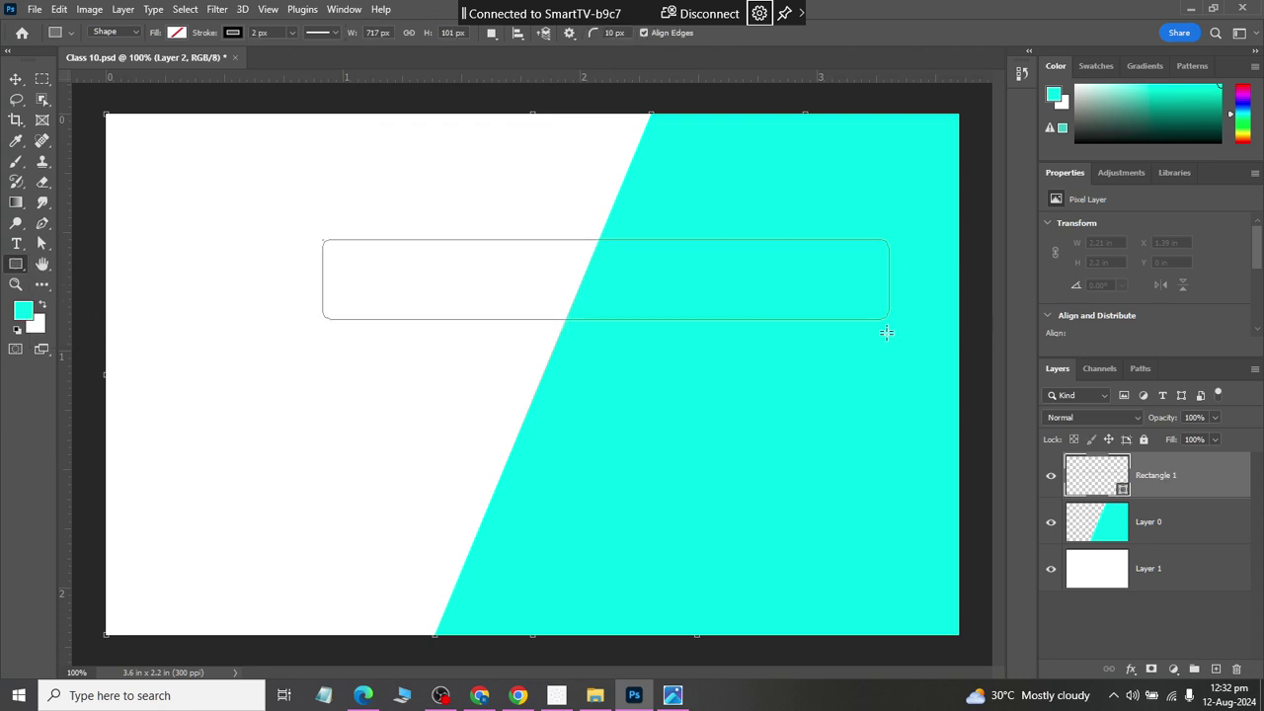
{"action": "key", "text": "ctrl+z"}
{"action": "key", "text": "ctrl+z"}
Set the rectangle corner radius to 10 px and draw a band across the card's middle.
{"action": "right_click", "coordinate": [15, 264]}
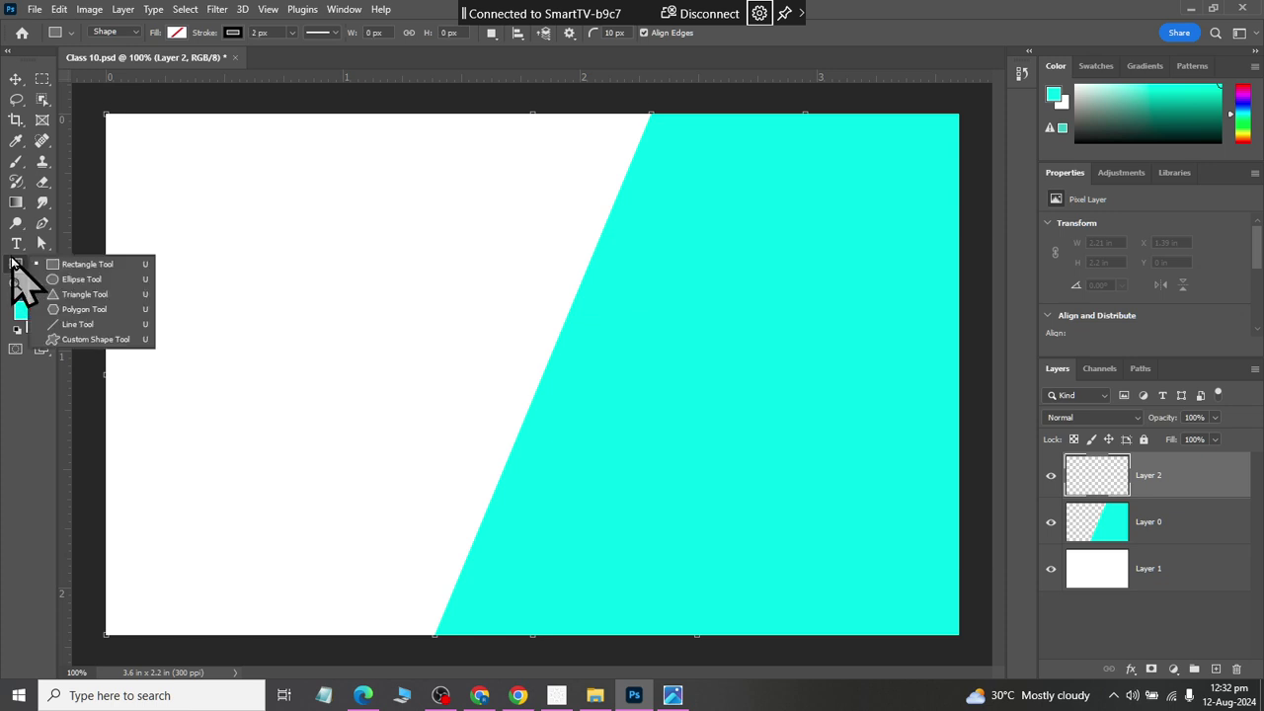
{"action": "left_click", "coordinate": [79, 264]}
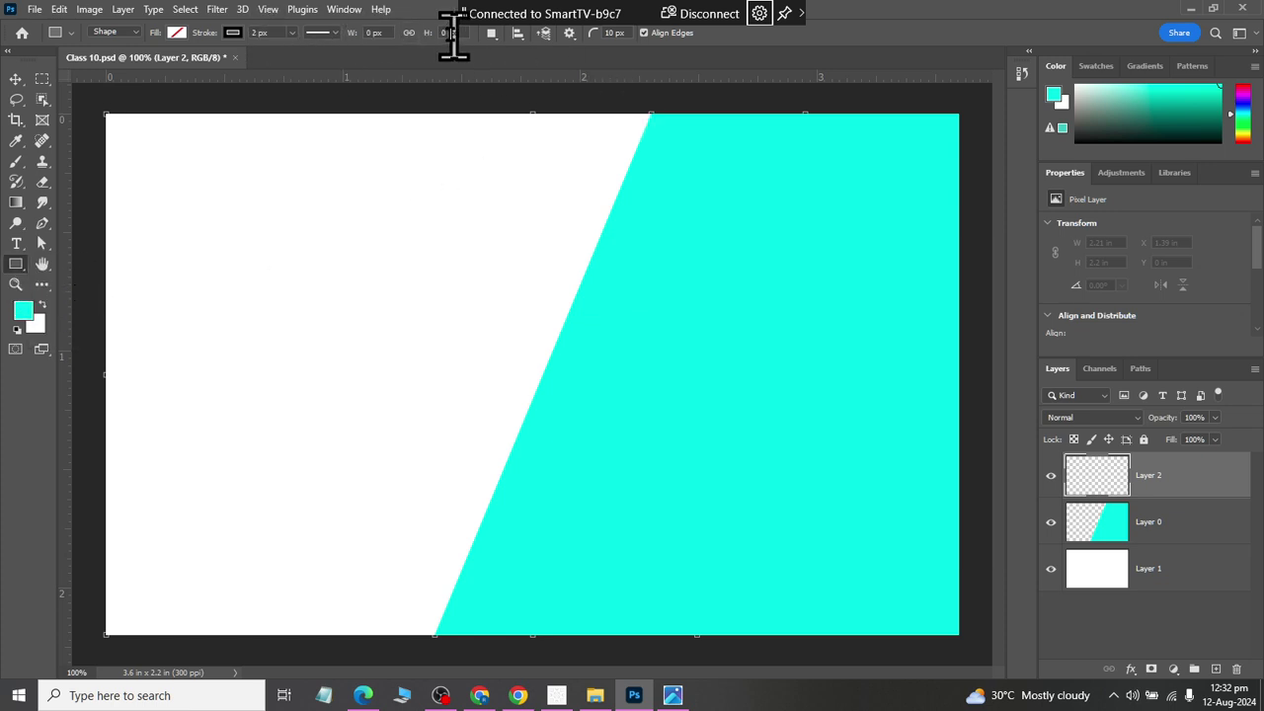
{"action": "left_click", "coordinate": [612, 33]}
{"action": "type", "text": "10"}
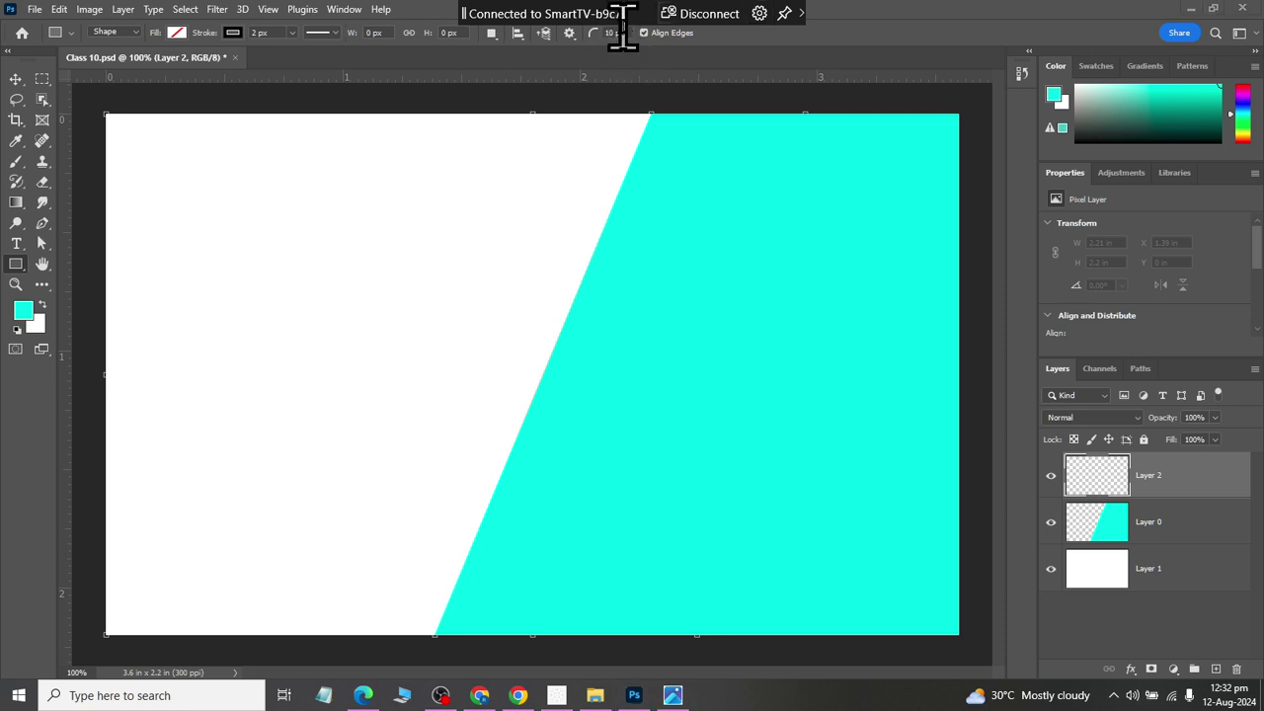
{"action": "type", "text": "0"}
{"action": "key", "text": "Return"}
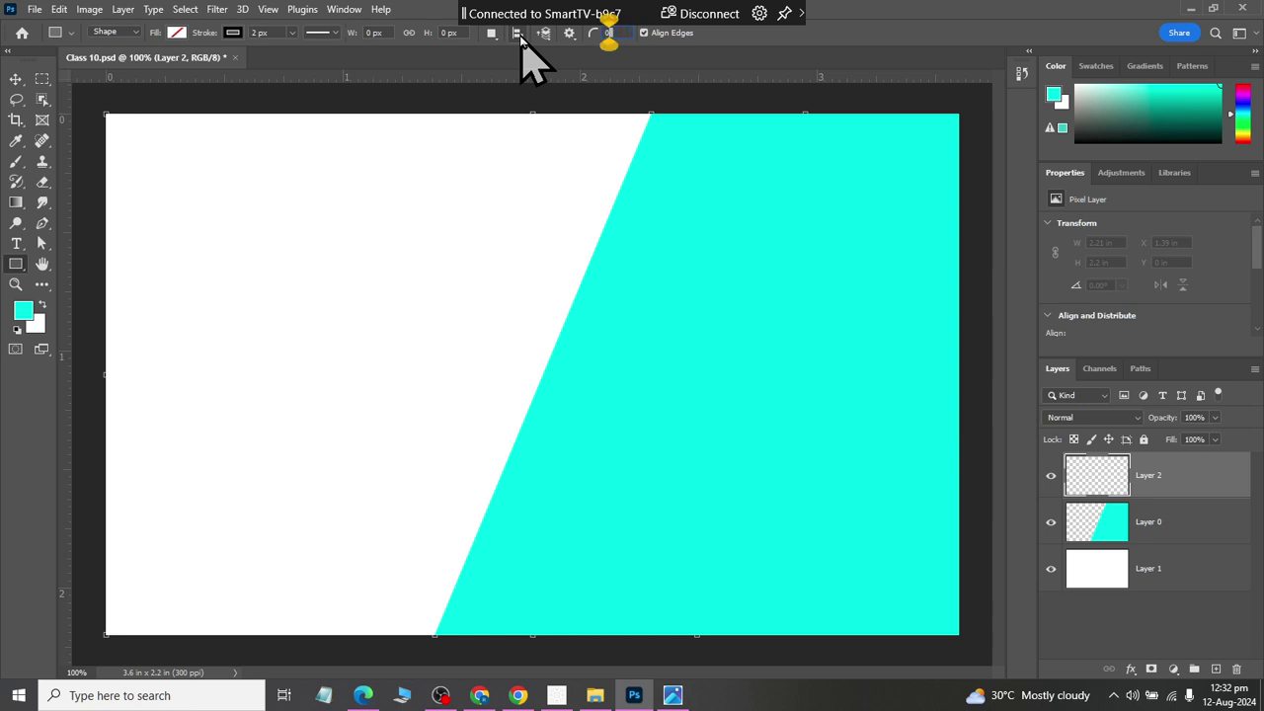
{"action": "left_click_drag", "start_coordinate": [373, 297], "coordinate": [827, 367]}
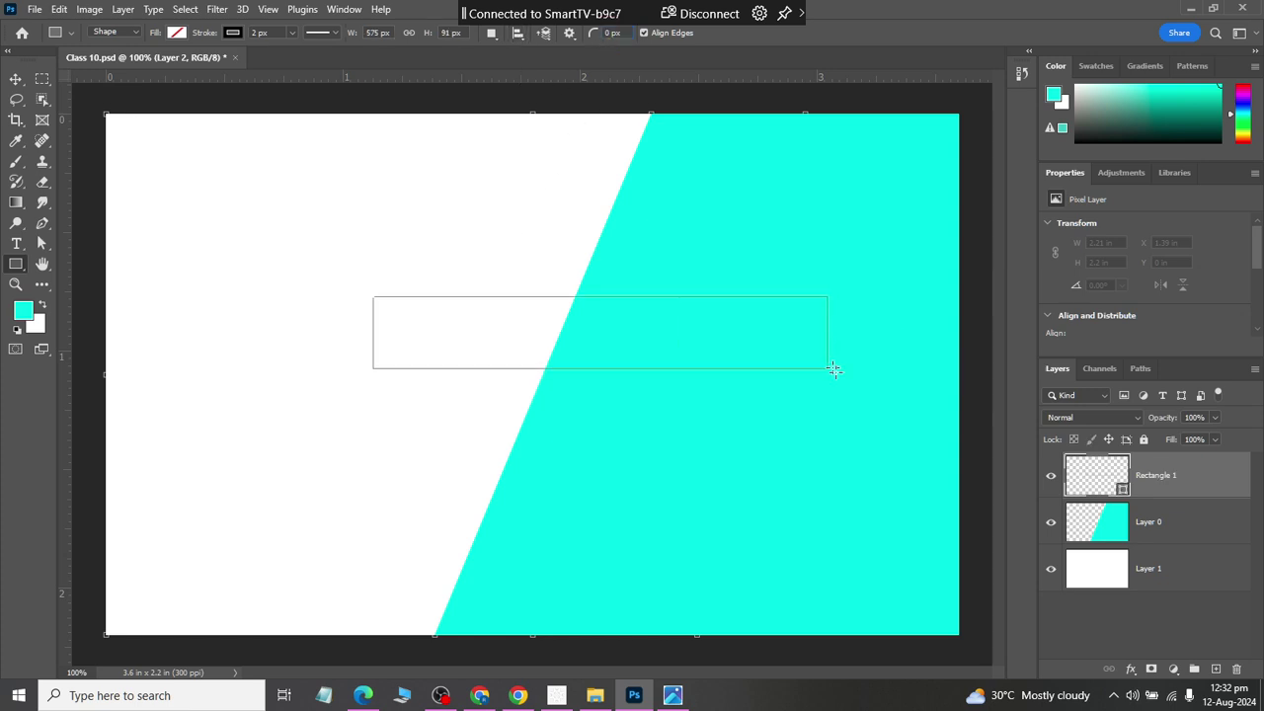
Give Rectangle 1 a solid navy #071492 fill with no stroke.
{"action": "left_click", "coordinate": [62, 33]}
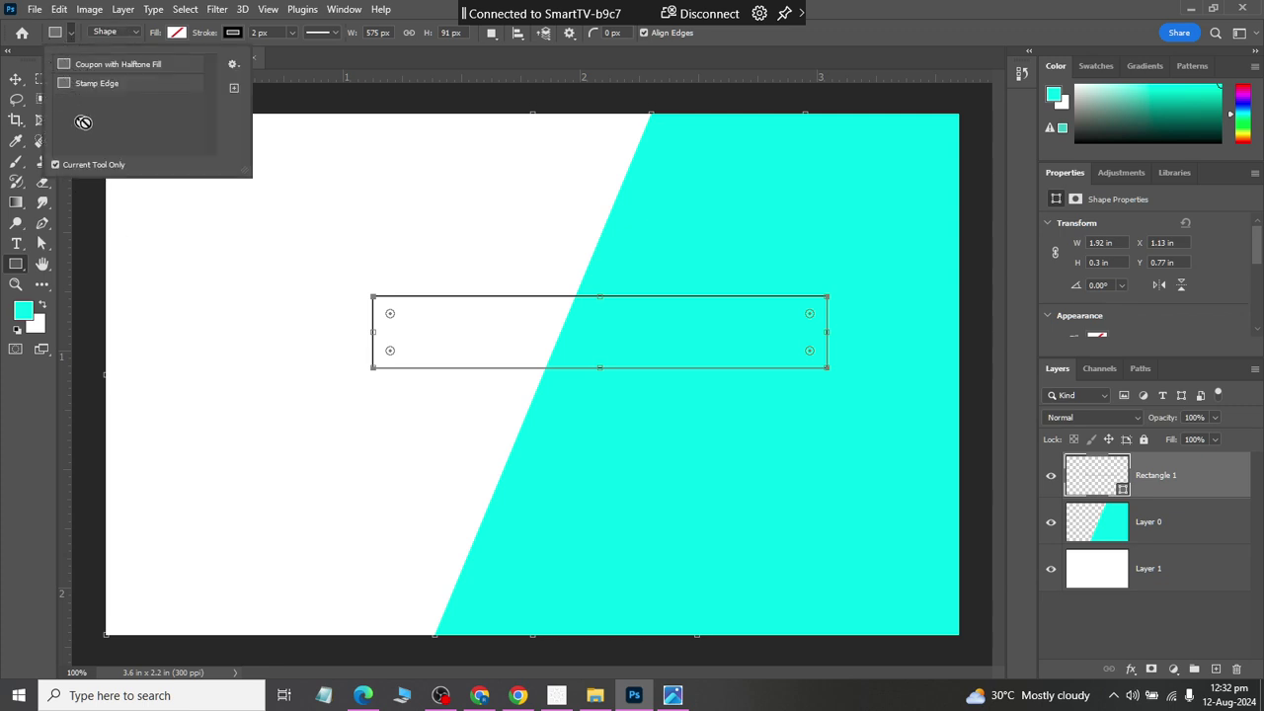
{"action": "left_click", "coordinate": [177, 33]}
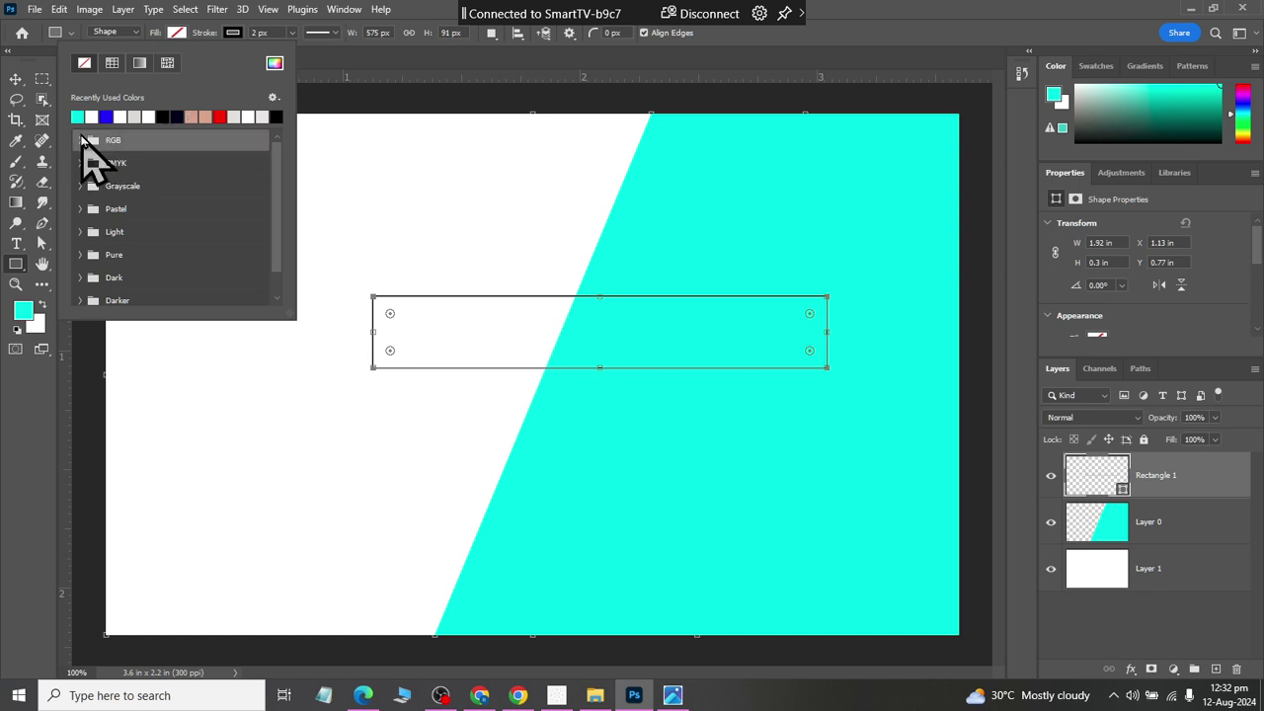
{"action": "left_click", "coordinate": [82, 141]}
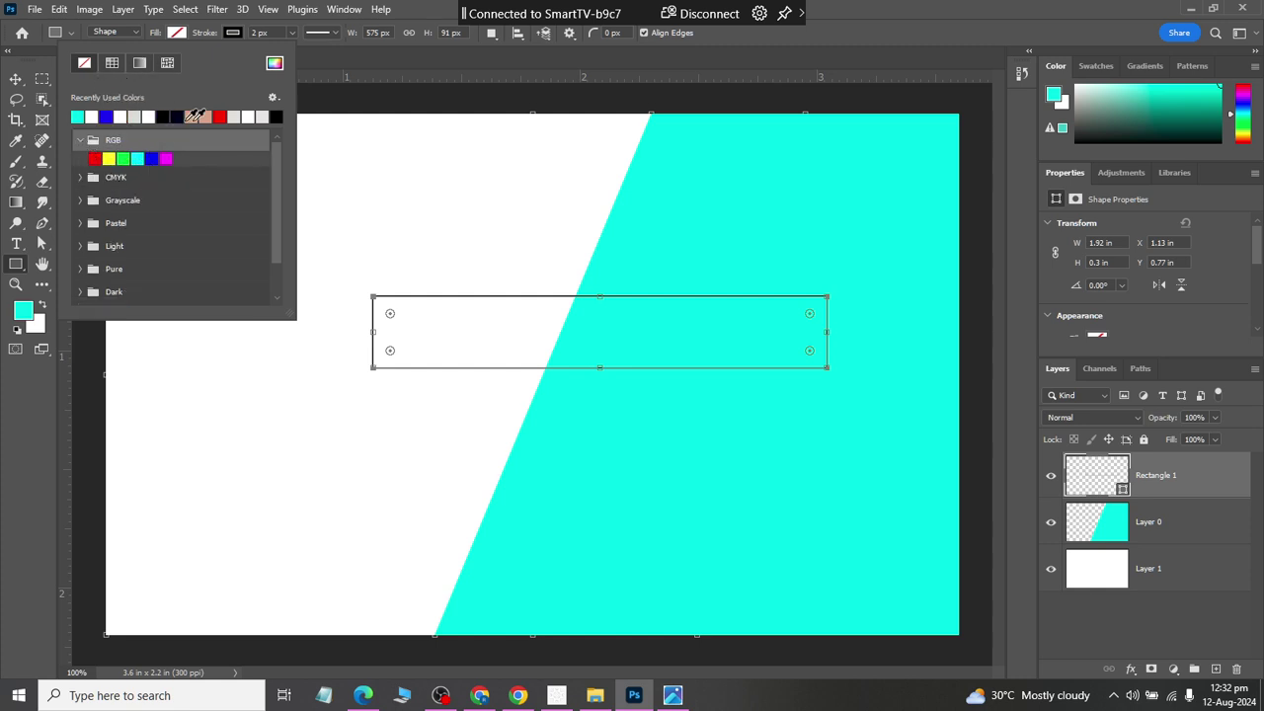
{"action": "left_click", "coordinate": [274, 63]}
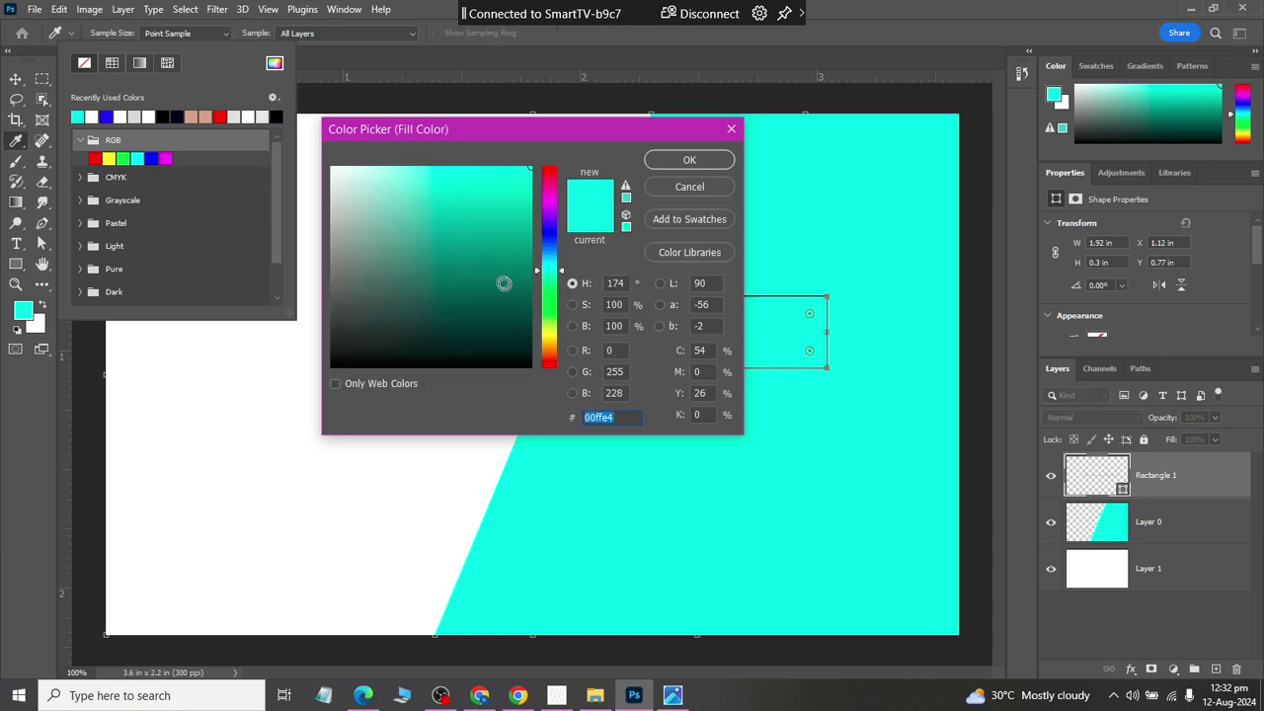
{"action": "left_click_drag", "start_coordinate": [564, 290], "coordinate": [561, 239]}
{"action": "left_click", "coordinate": [521, 250]}
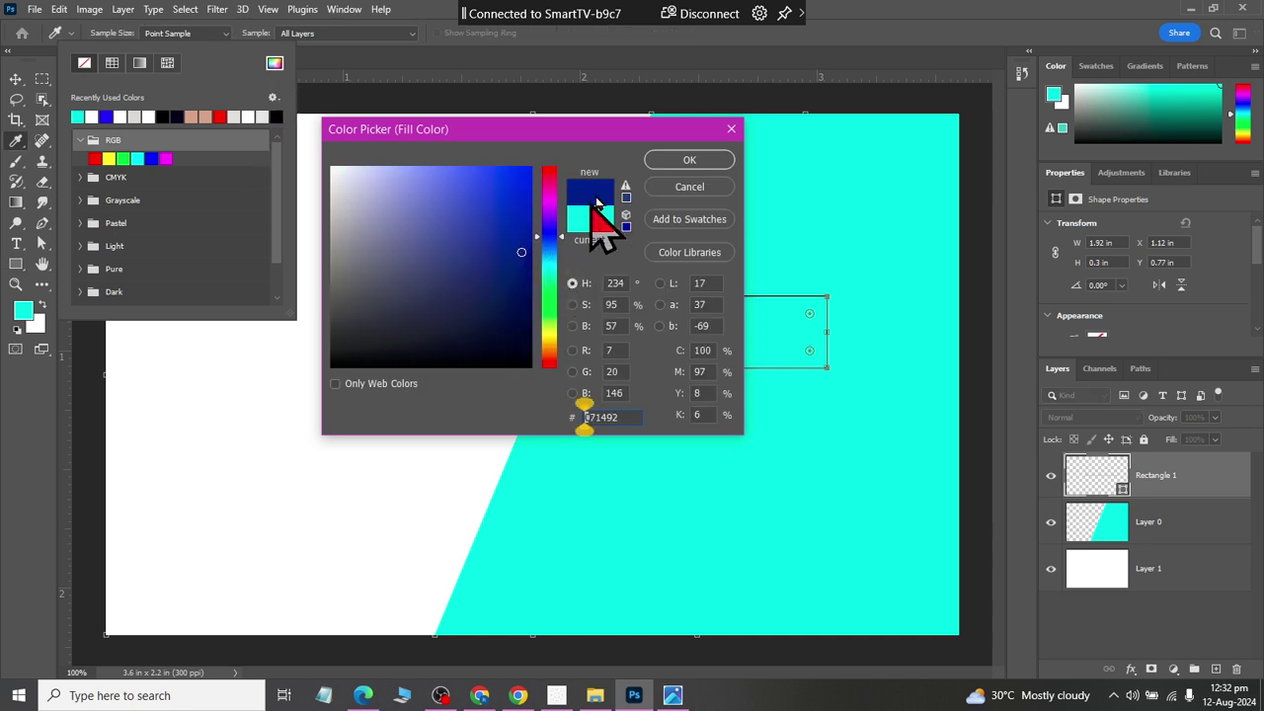
{"action": "left_click", "coordinate": [689, 160]}
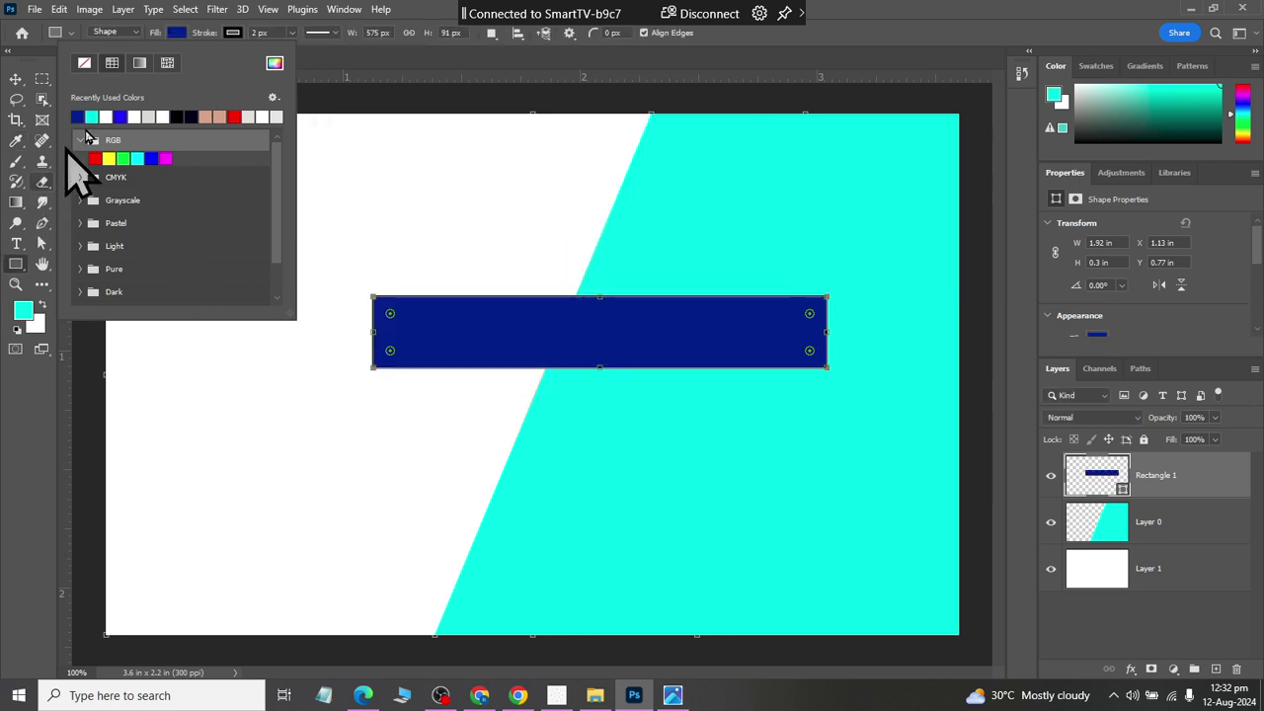
{"action": "left_click", "coordinate": [255, 32]}
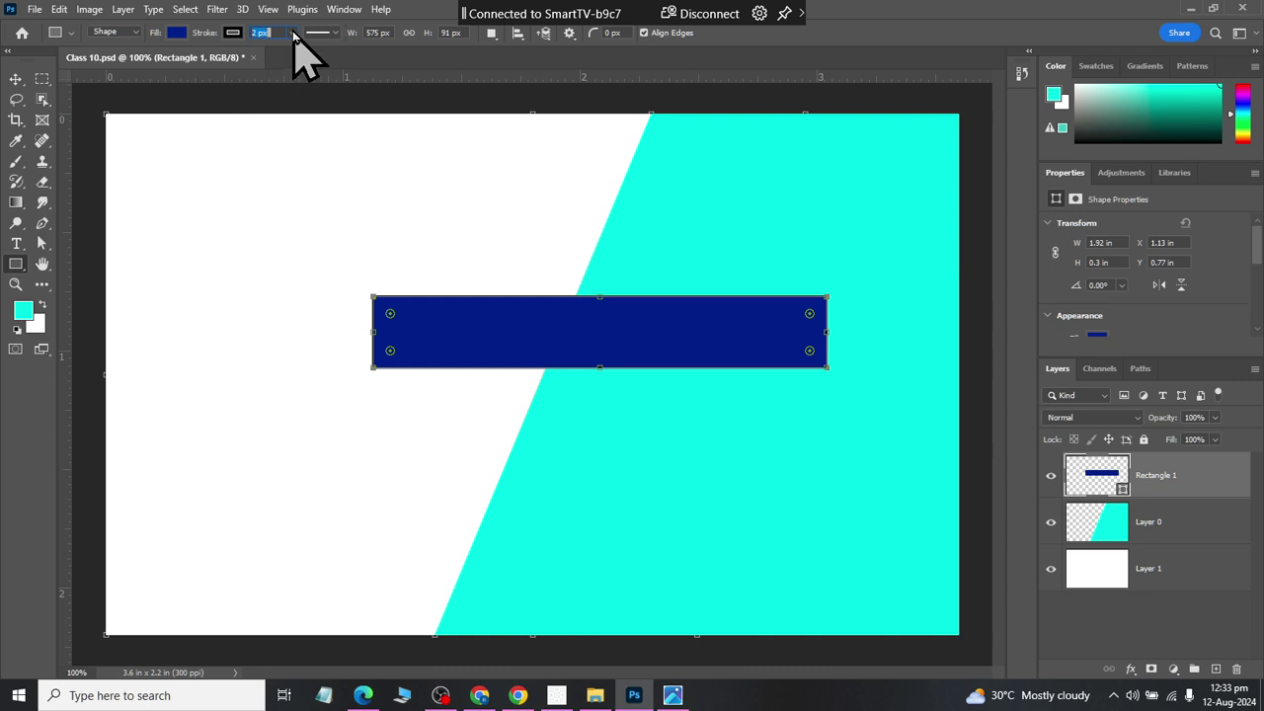
{"action": "left_click", "coordinate": [233, 33]}
{"action": "left_click", "coordinate": [139, 63]}
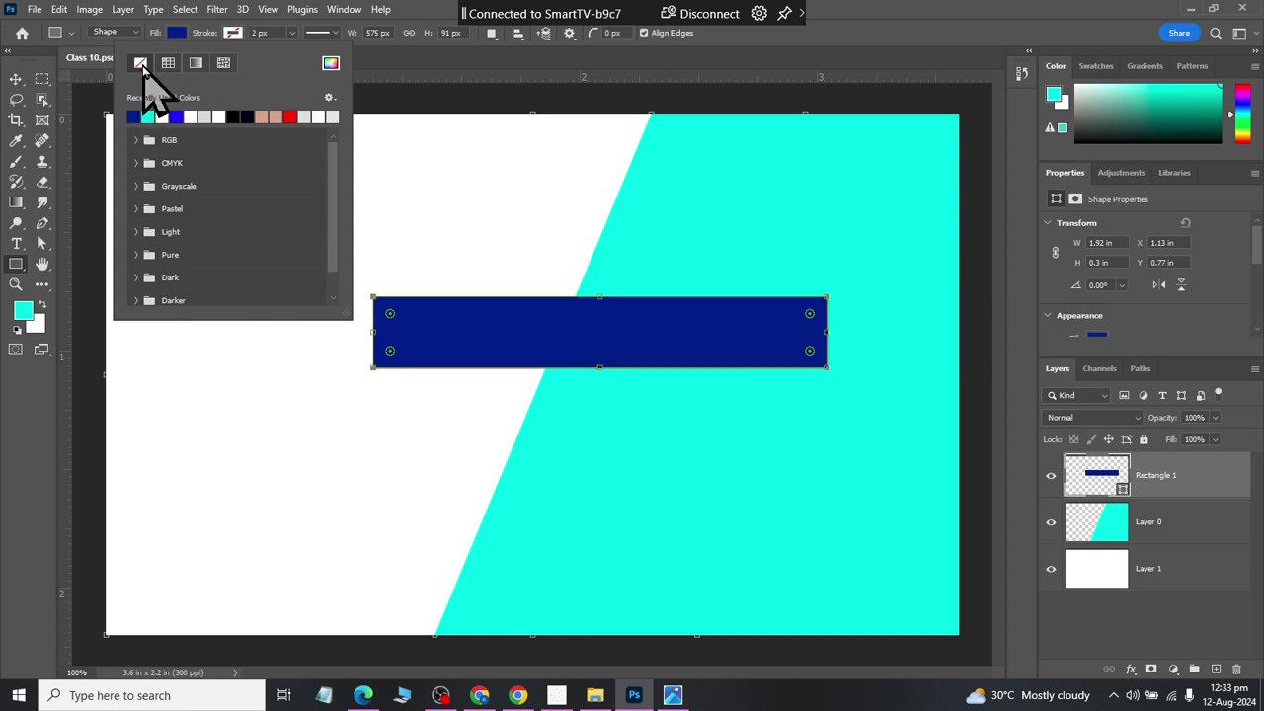
{"action": "left_click", "coordinate": [18, 80]}
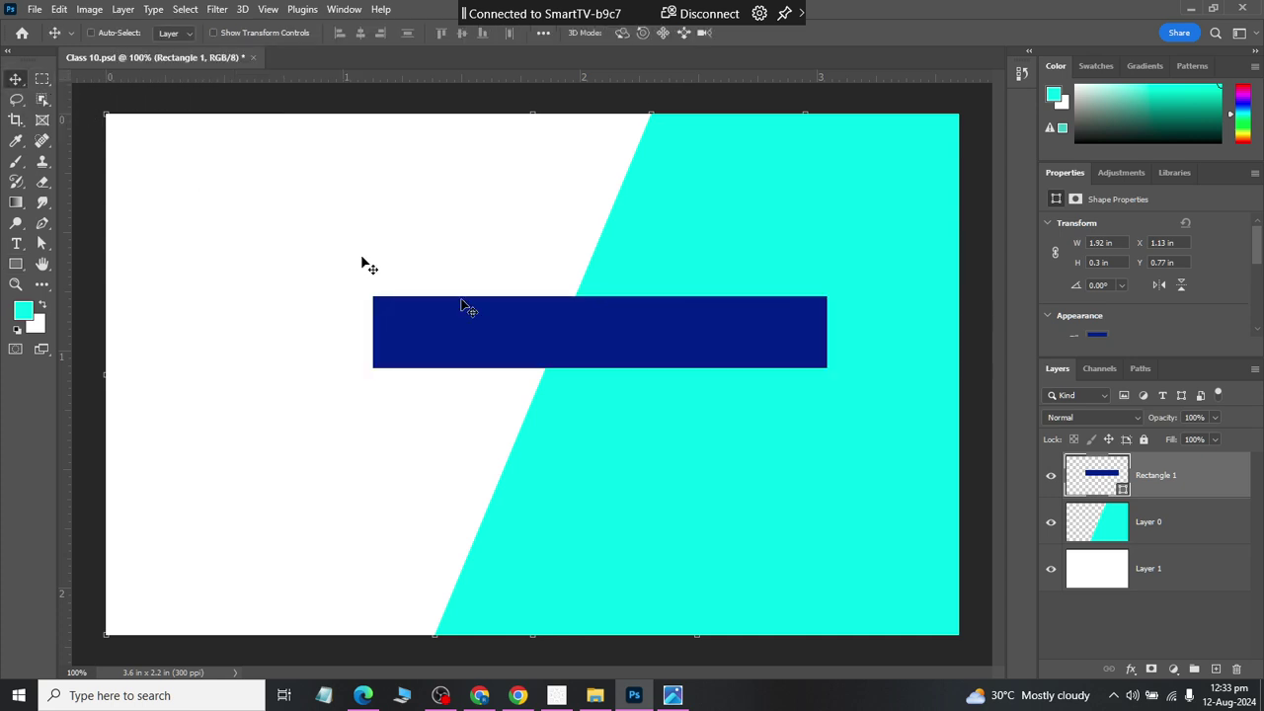
Move the navy band up to the right edge and skew its left end into a slant.
{"action": "mouse_move", "coordinate": [657, 344]}
{"action": "left_mouse_down"}
{"action": "mouse_move", "coordinate": [789, 276]}
{"action": "mouse_move", "coordinate": [767, 248]}
{"action": "left_mouse_up"}
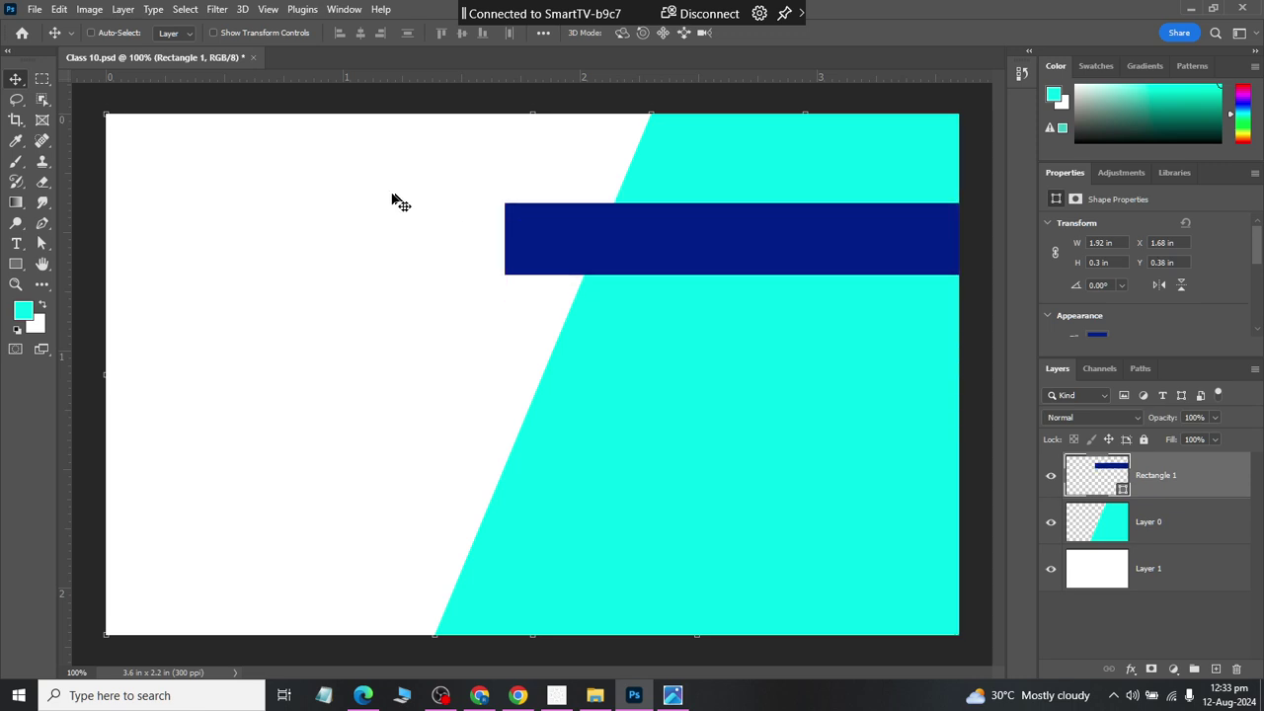
{"action": "key", "text": "alt+Tab"}
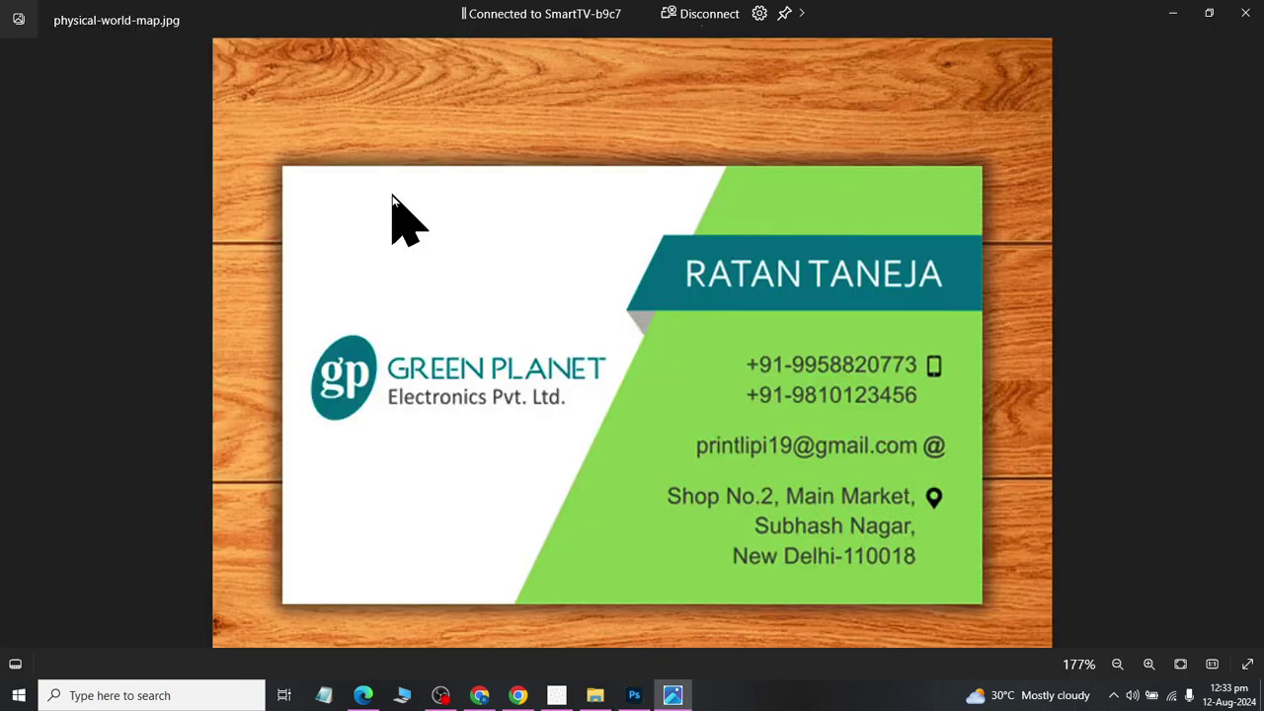
{"action": "key", "text": "alt+Tab"}
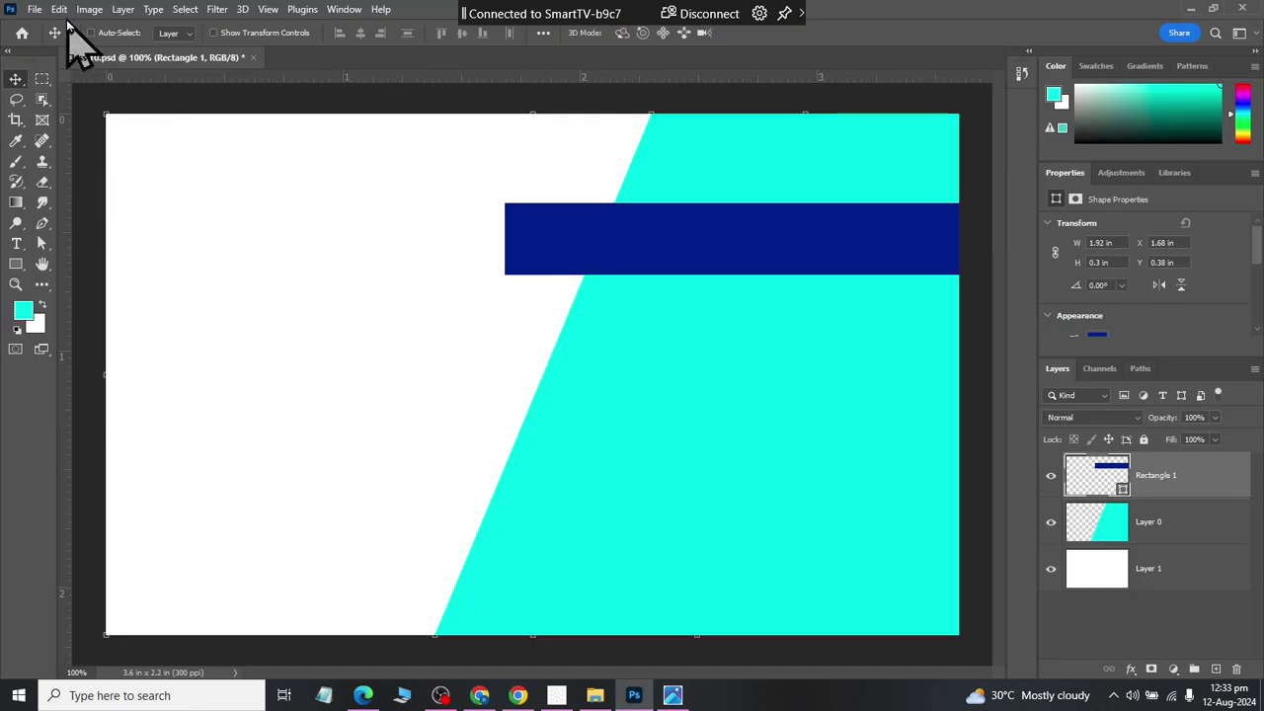
{"action": "key", "text": "ctrl+t"}
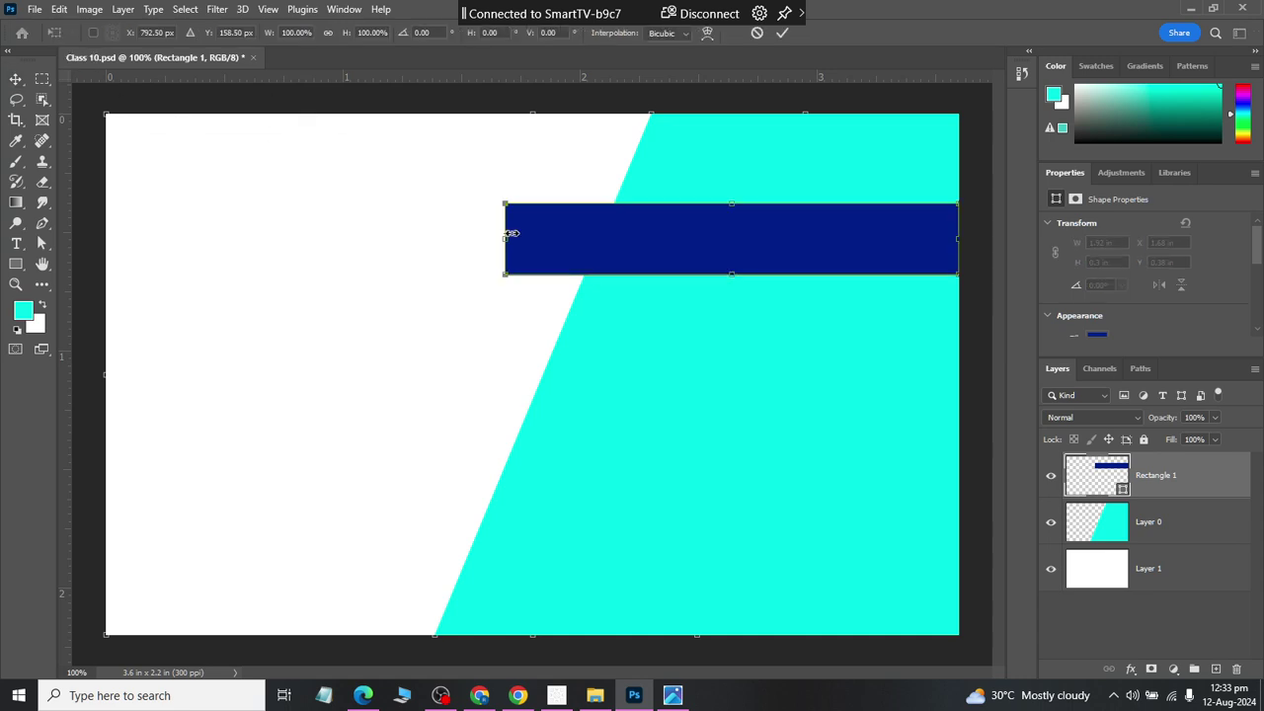
{"action": "left_click_drag", "start_coordinate": [511, 234], "coordinate": [532, 234]}
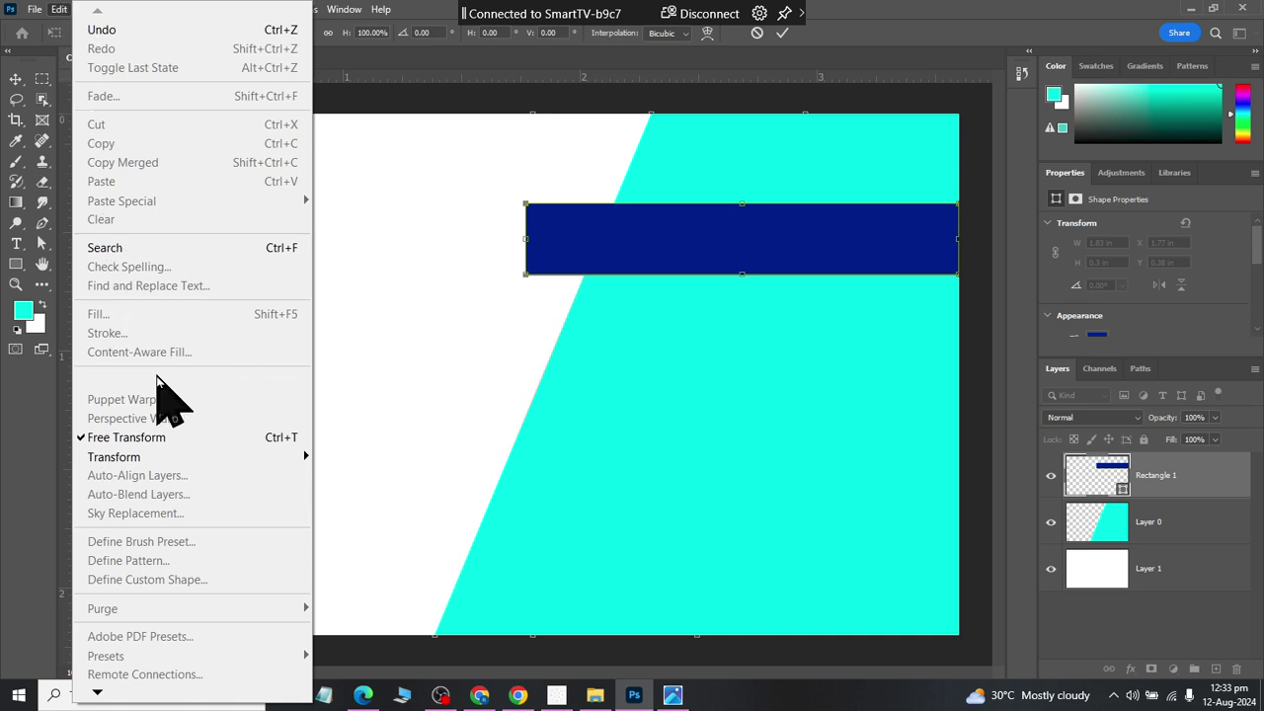
{"action": "mouse_move", "coordinate": [114, 456]}
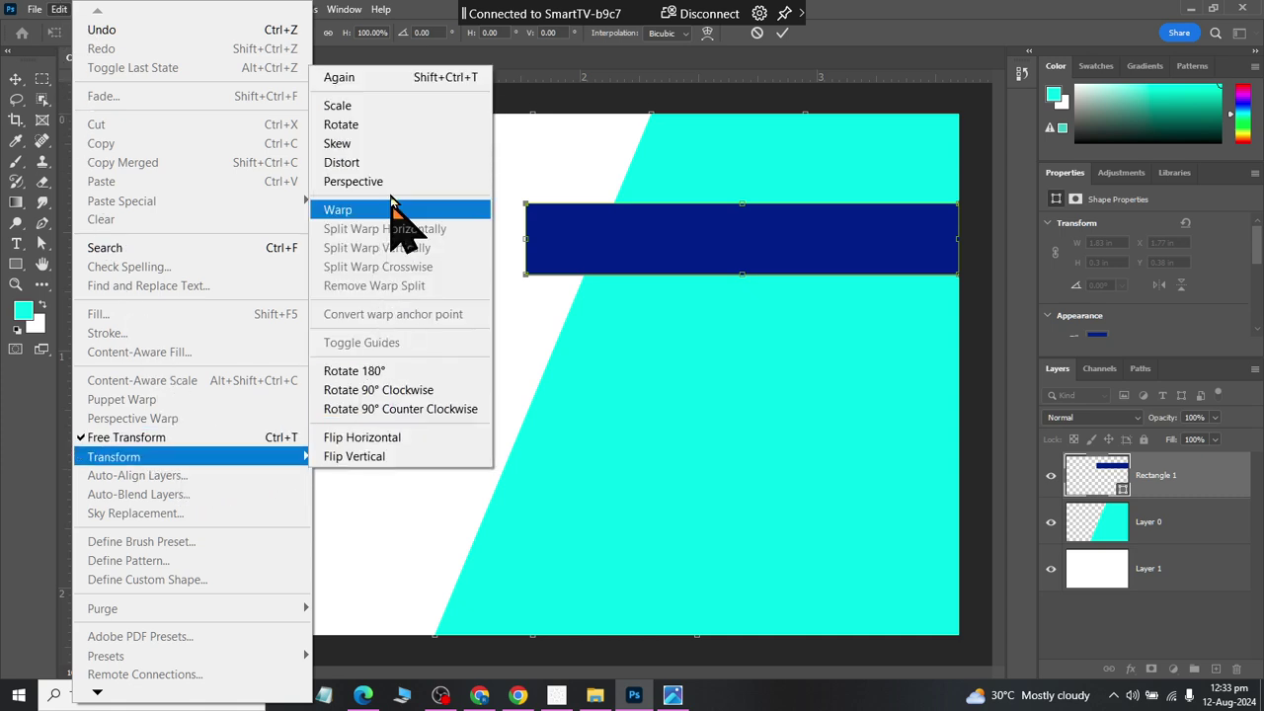
{"action": "left_click", "coordinate": [389, 146]}
{"action": "left_click_drag", "start_coordinate": [539, 209], "coordinate": [550, 208]}
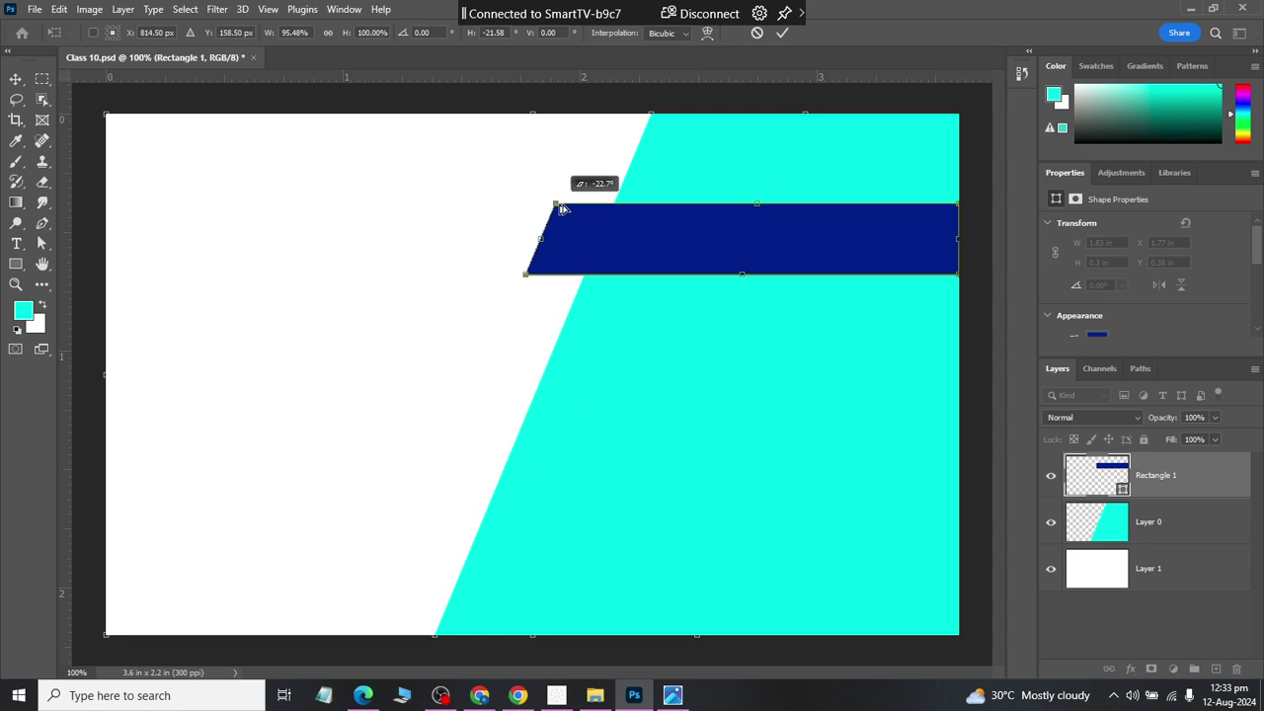
{"action": "left_click_drag", "start_coordinate": [565, 209], "coordinate": [564, 208]}
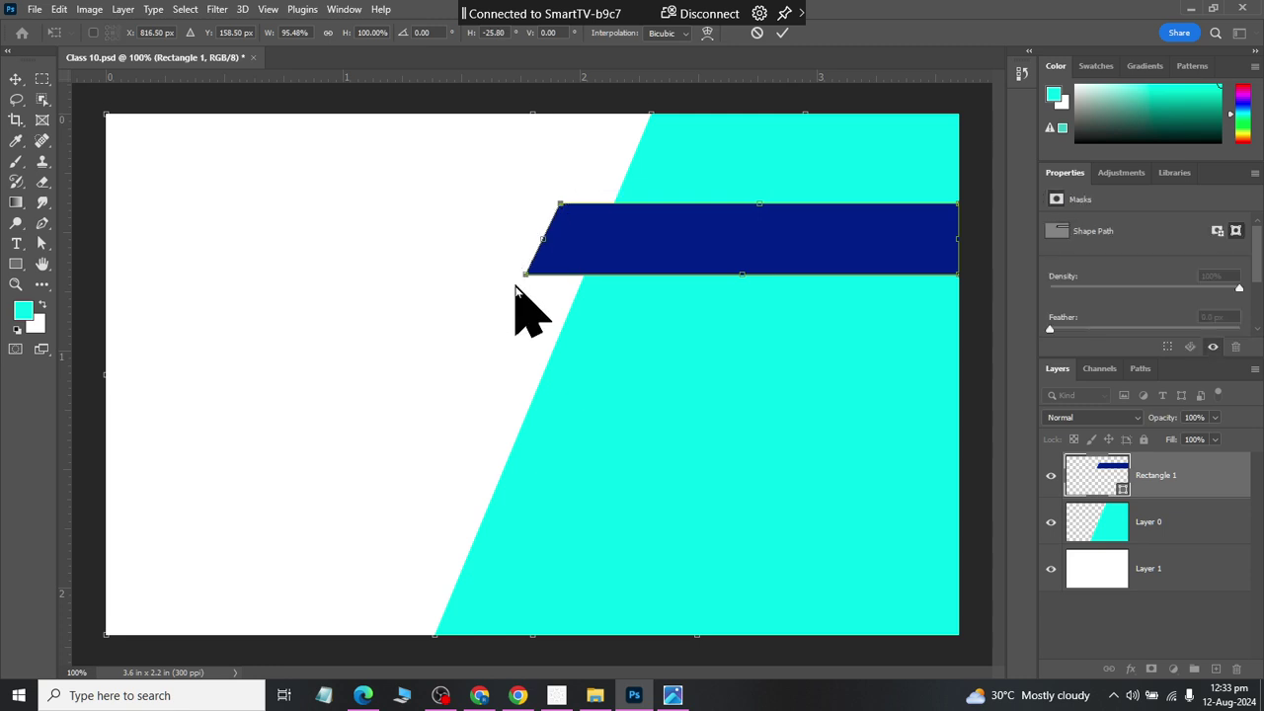
{"action": "left_click", "coordinate": [16, 79]}
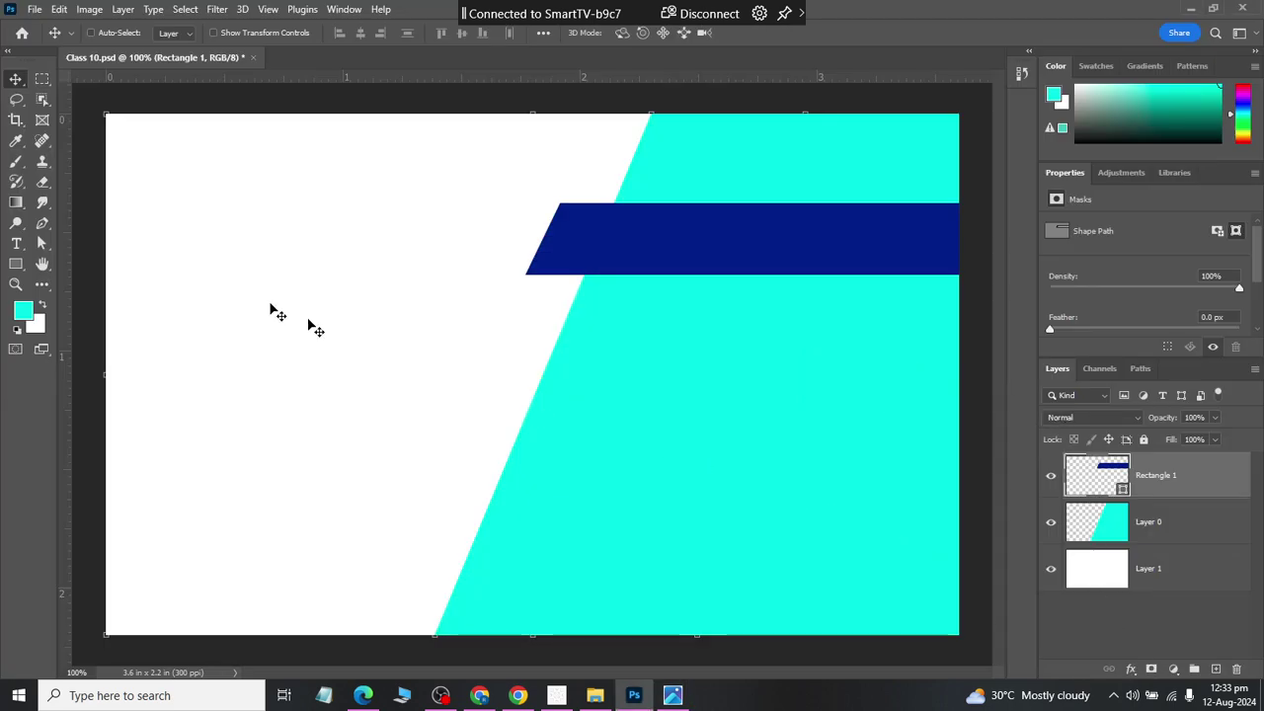
Create a flat 549 × 91 px navy triangle with 0 px corner radius below the band.
{"action": "left_click", "coordinate": [16, 265]}
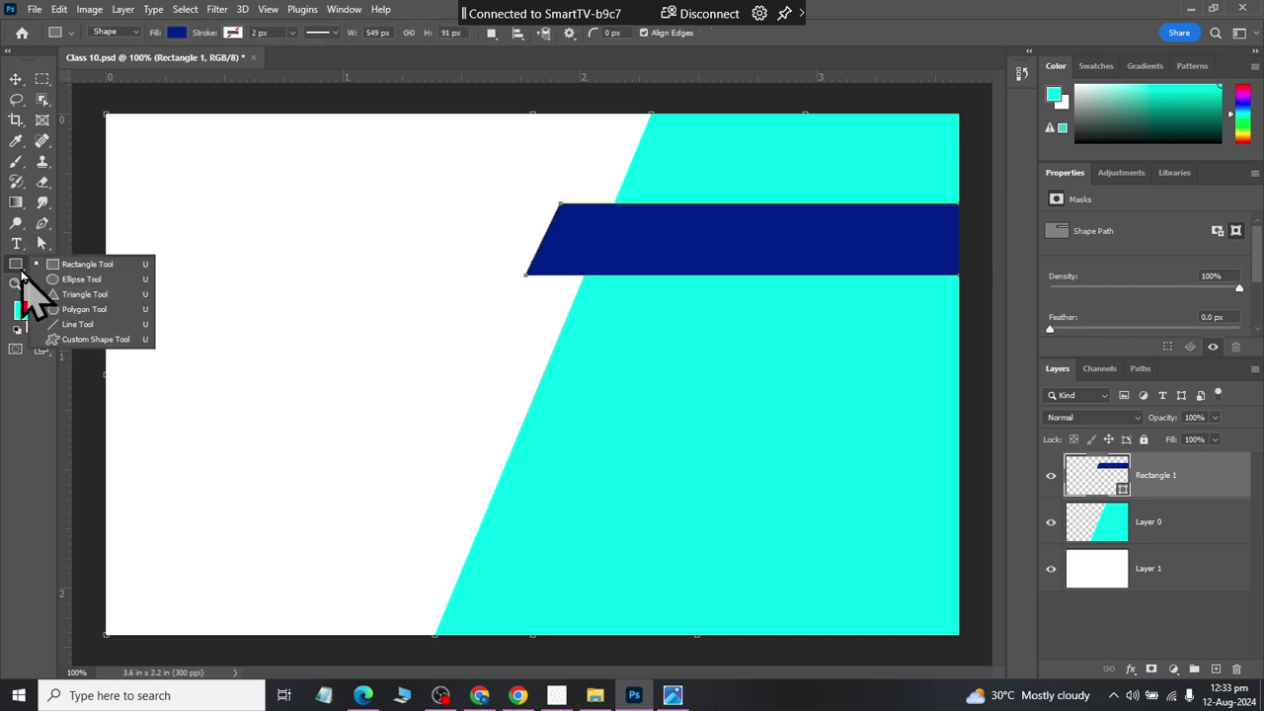
{"action": "left_click", "coordinate": [84, 294]}
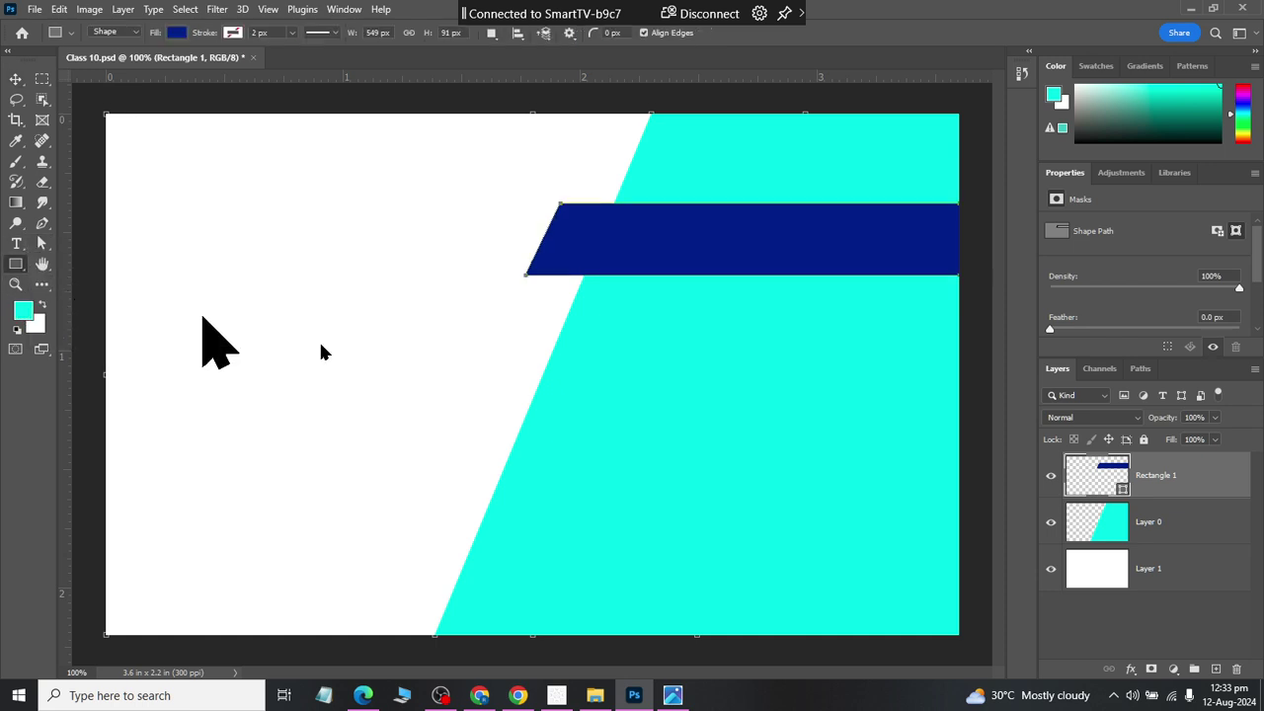
{"action": "left_click", "coordinate": [344, 351]}
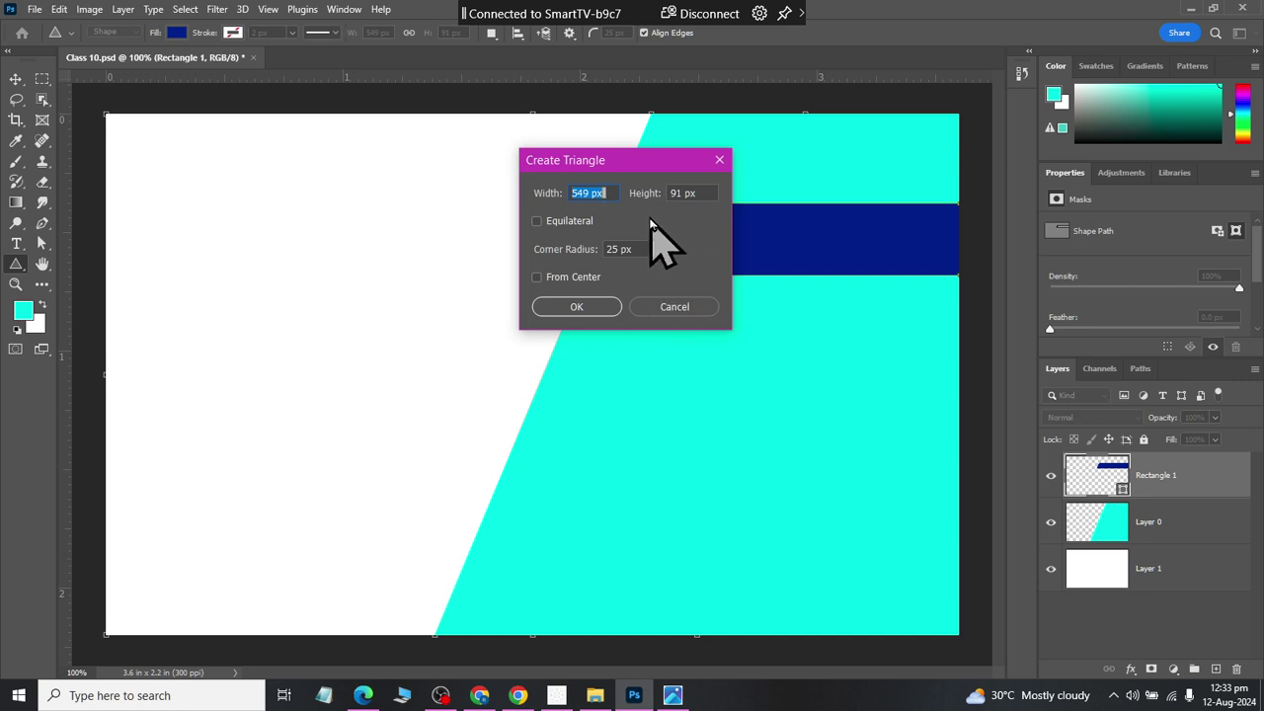
{"action": "left_click", "coordinate": [574, 309]}
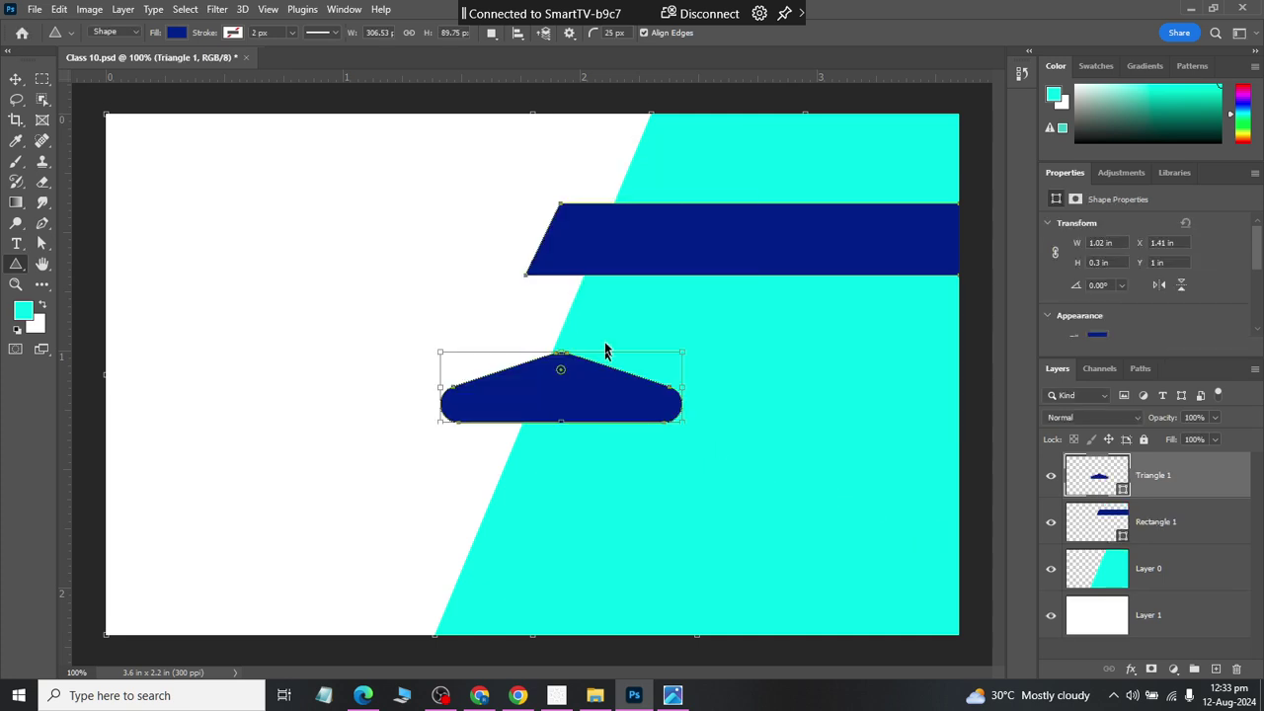
{"action": "key", "text": "ctrl+z"}
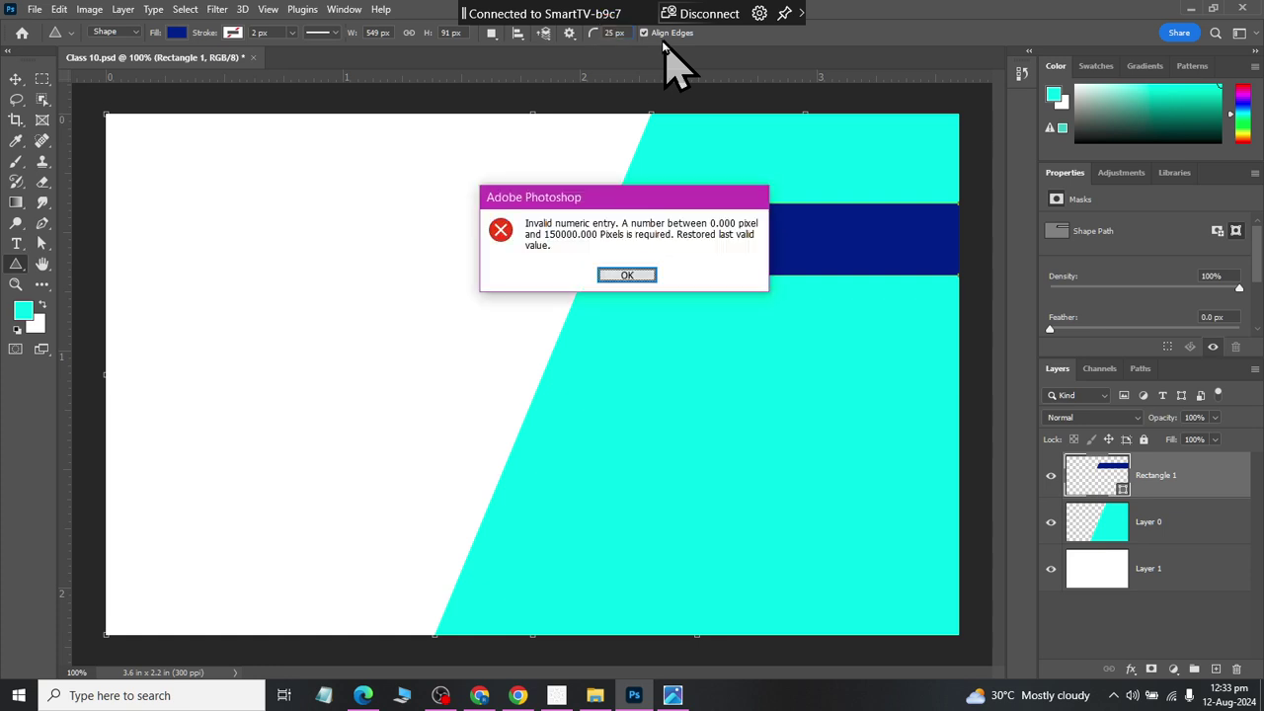
{"action": "left_click", "coordinate": [625, 276]}
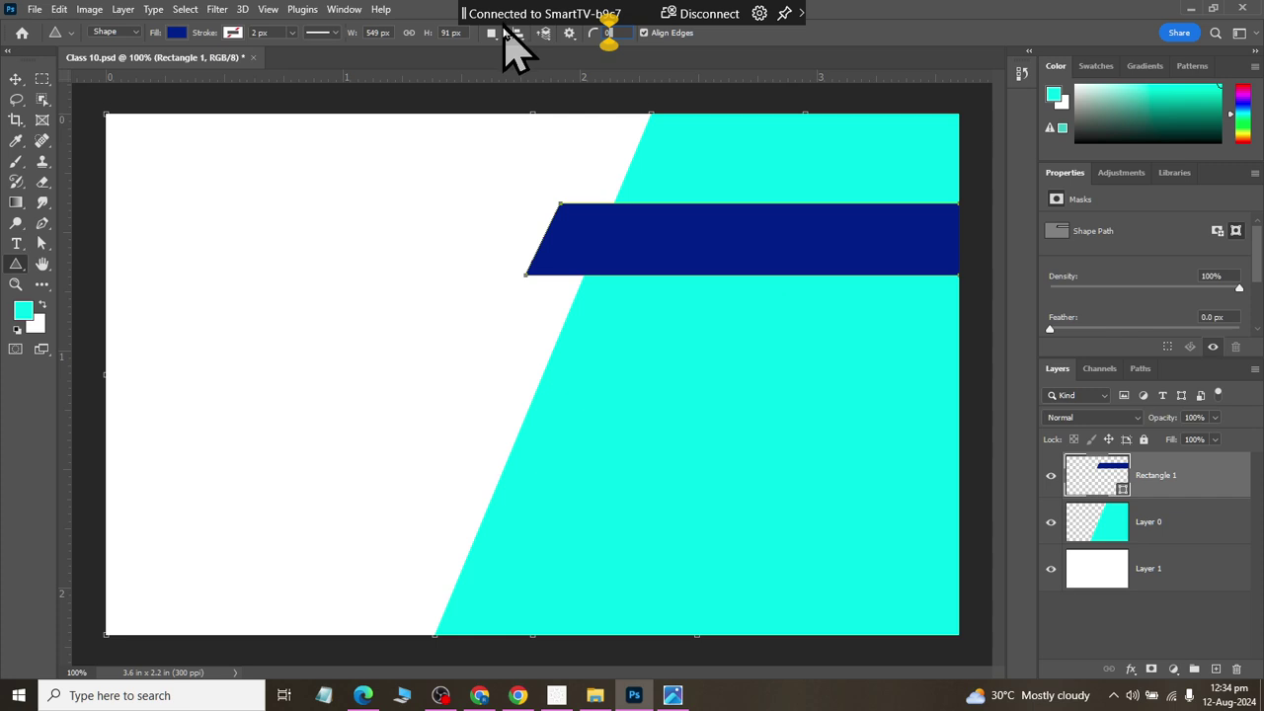
{"action": "key", "text": "Return"}
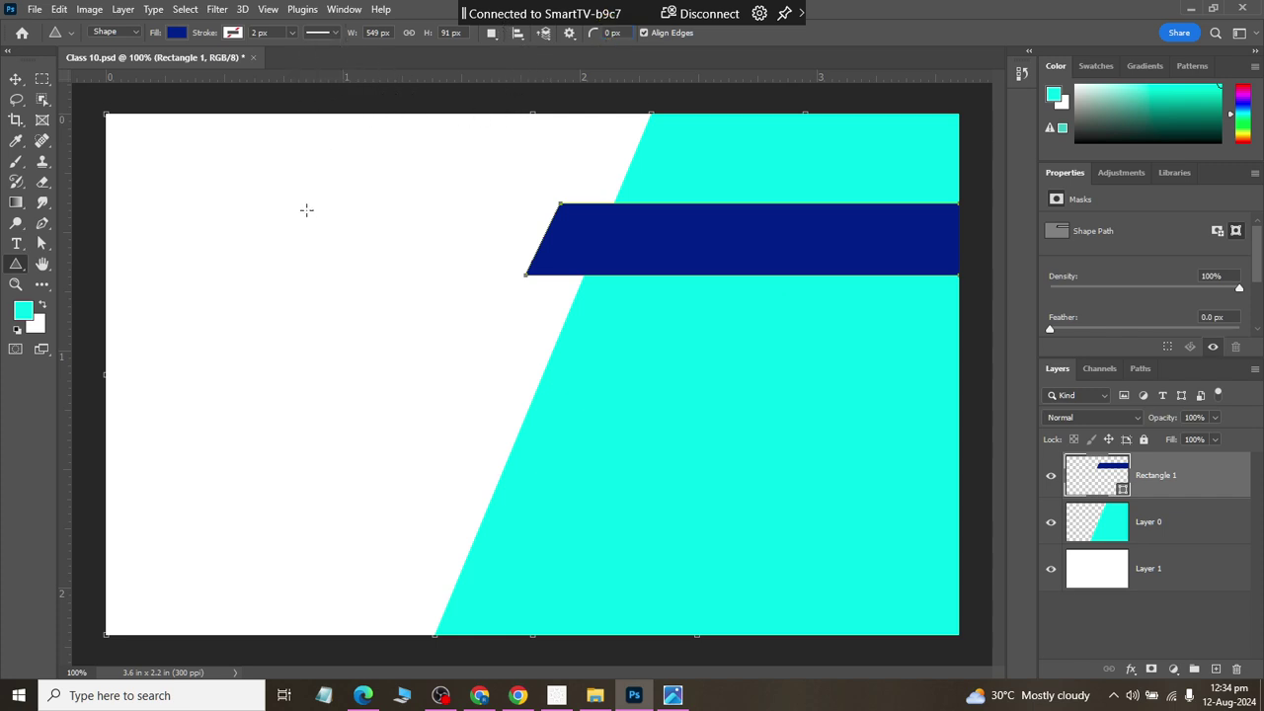
{"action": "left_click", "coordinate": [309, 301]}
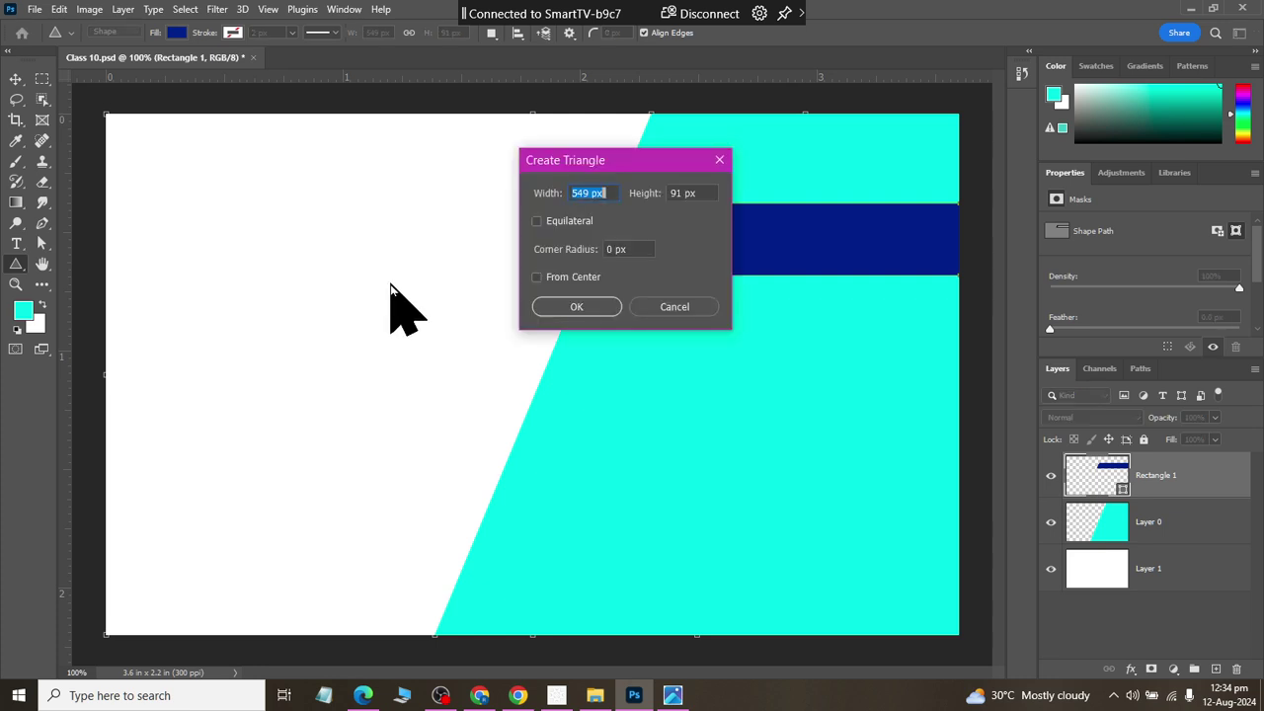
{"action": "key", "text": "Return"}
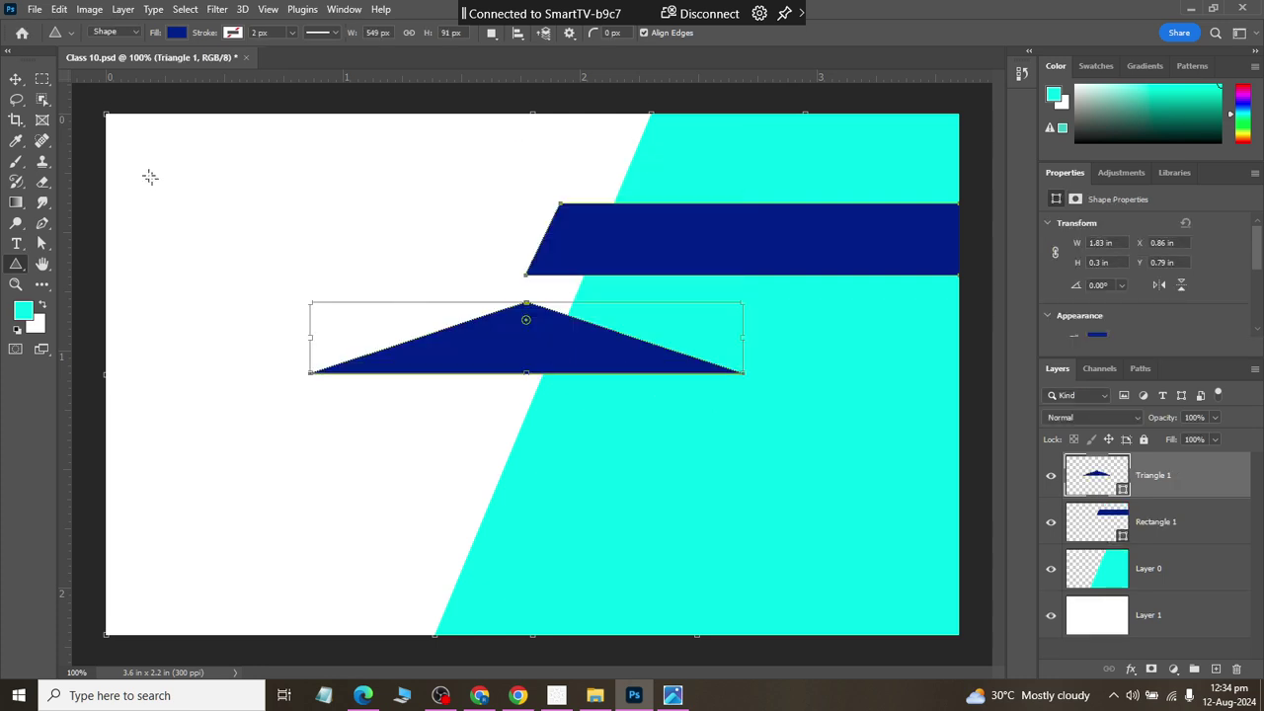
{"action": "left_click", "coordinate": [16, 79]}
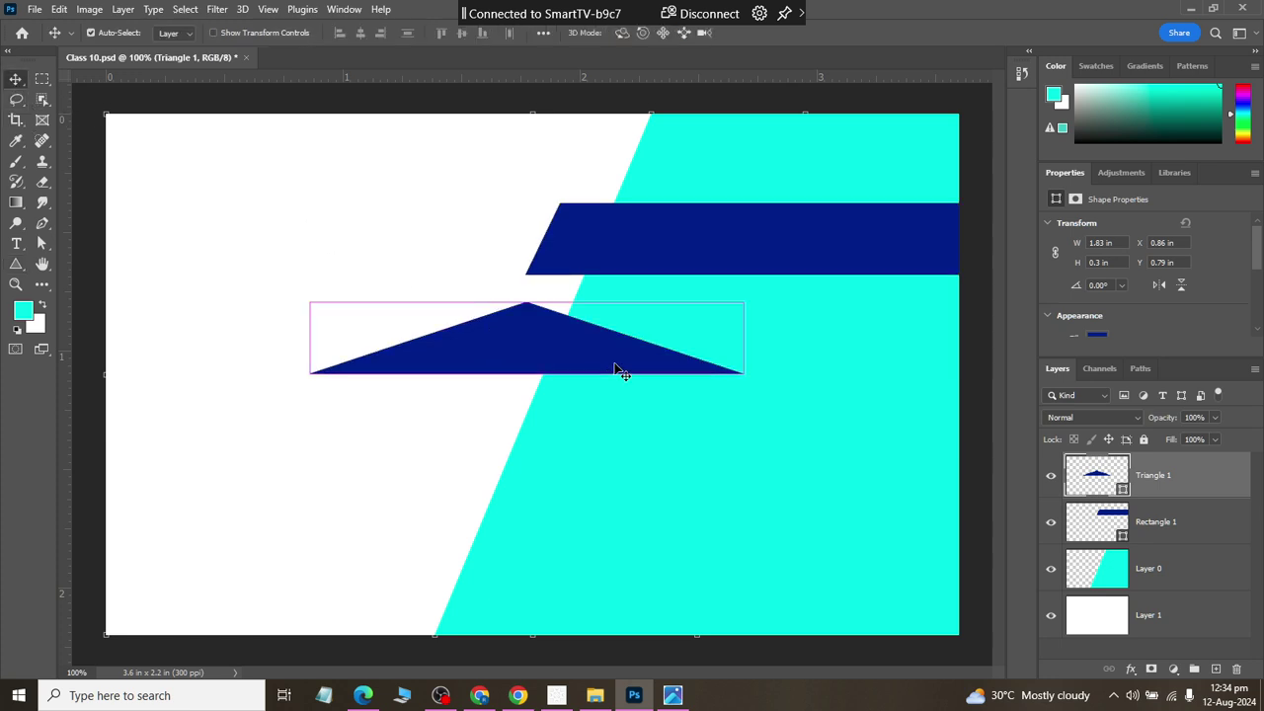
Reshape the triangle narrower and taller, and give it a light-grey fill.
{"action": "key", "text": "ctrl+t"}
{"action": "left_click_drag", "start_coordinate": [745, 375], "coordinate": [531, 420]}
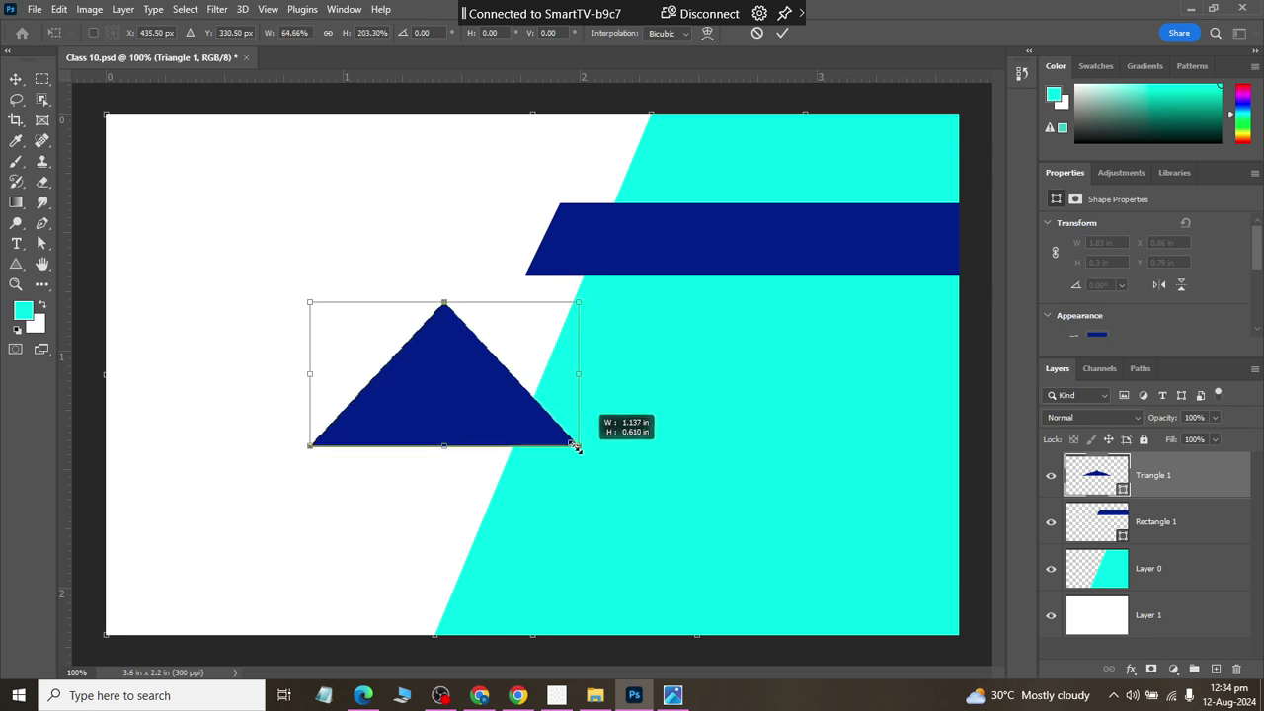
{"action": "left_click", "coordinate": [16, 81]}
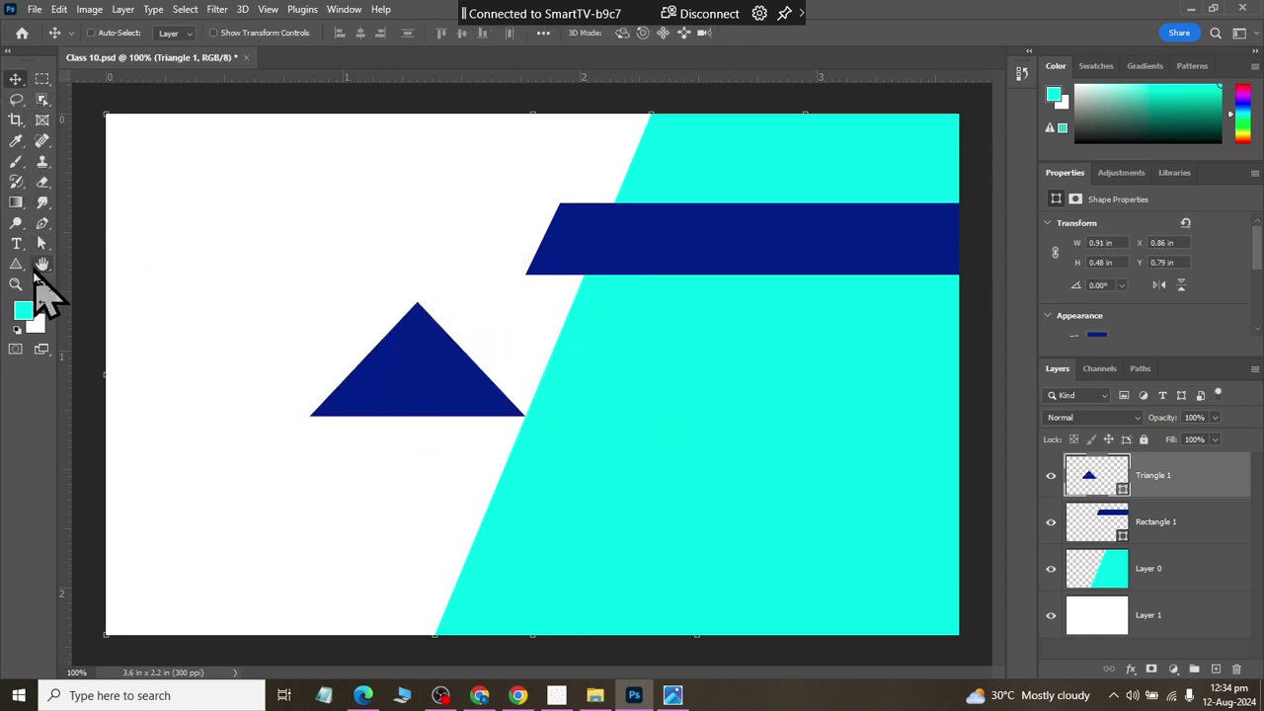
{"action": "left_click", "coordinate": [16, 263]}
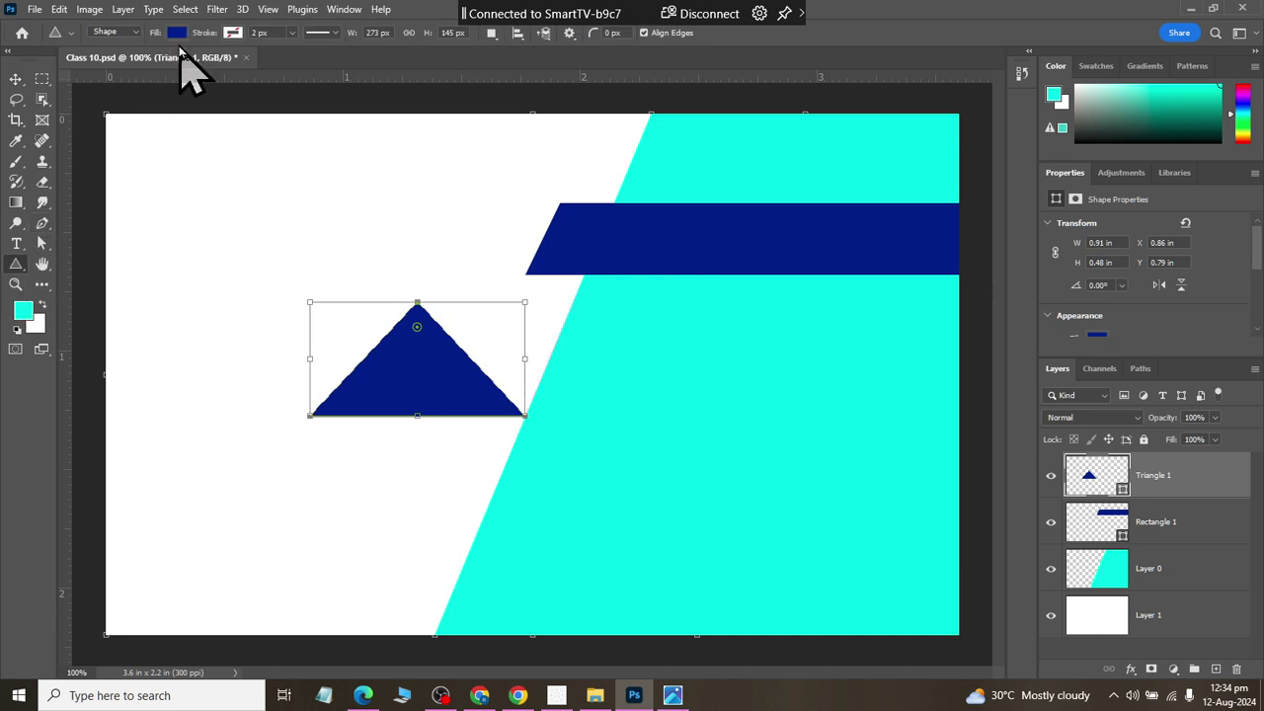
{"action": "left_click", "coordinate": [177, 35]}
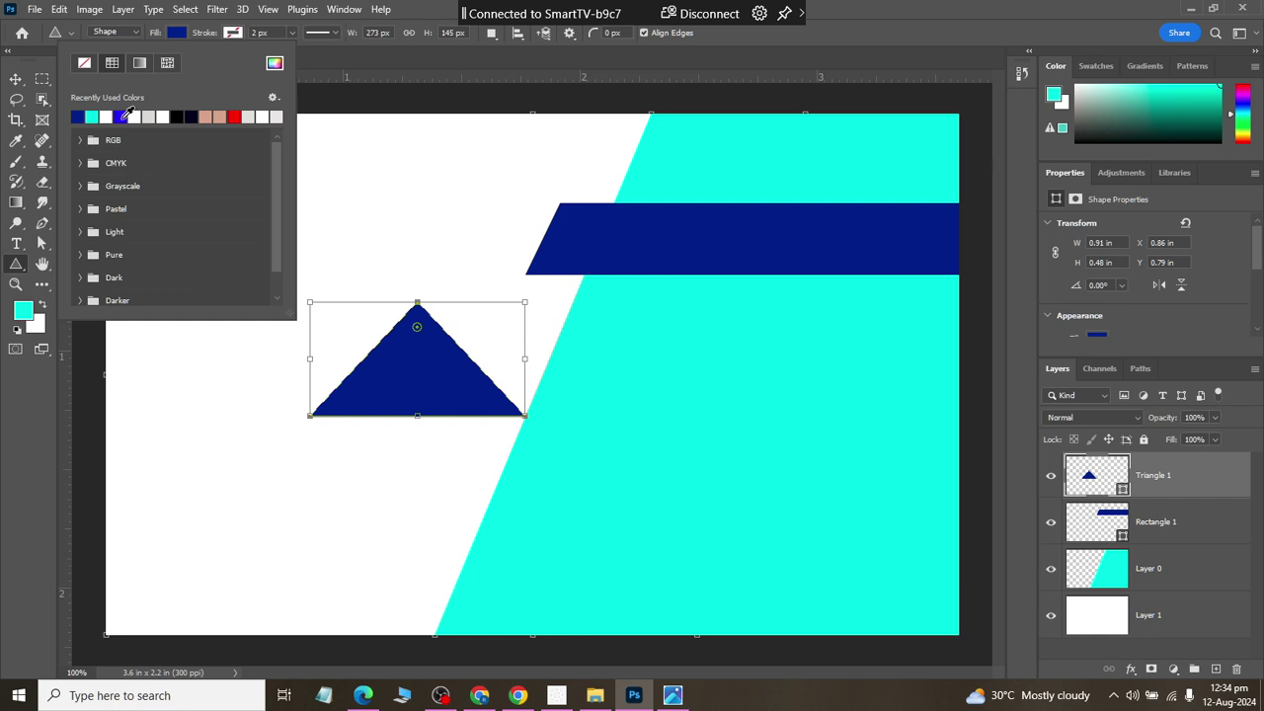
{"action": "left_click", "coordinate": [151, 116]}
Move the grey triangle against the band, shrink it to about 58% and rotate it about -37°.
{"action": "left_click", "coordinate": [16, 79]}
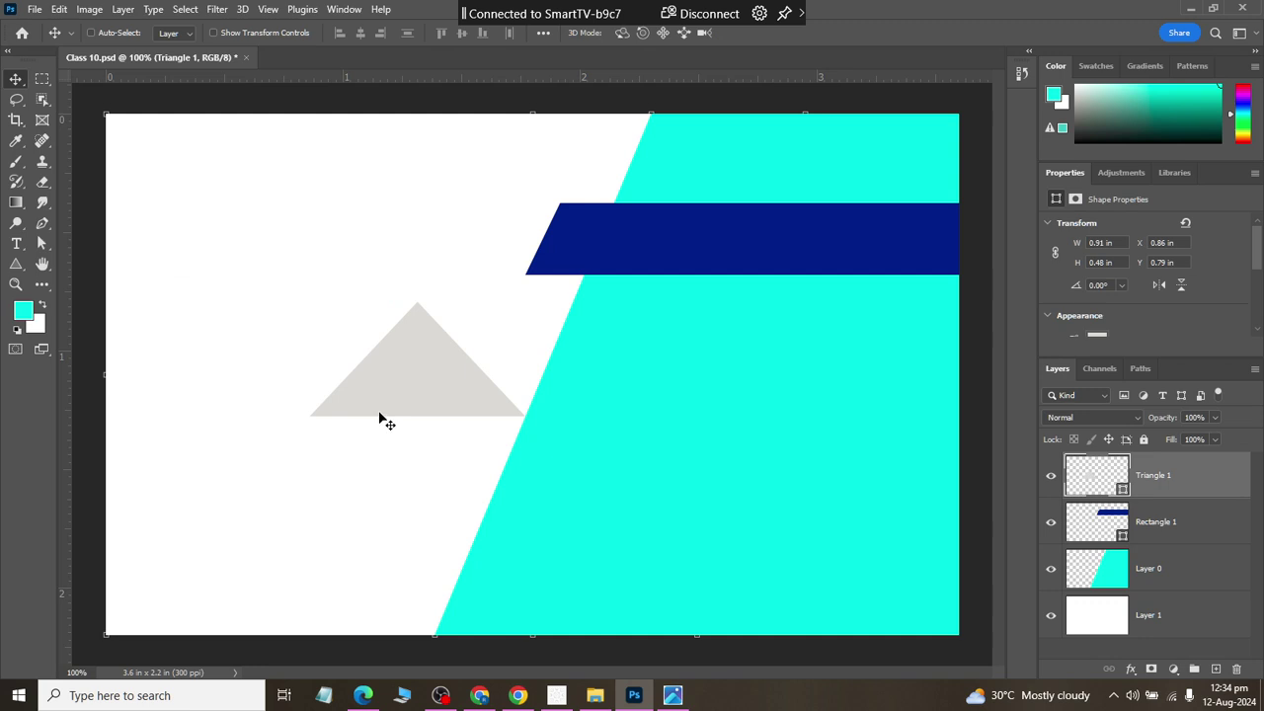
{"action": "left_click_drag", "start_coordinate": [379, 413], "coordinate": [523, 378]}
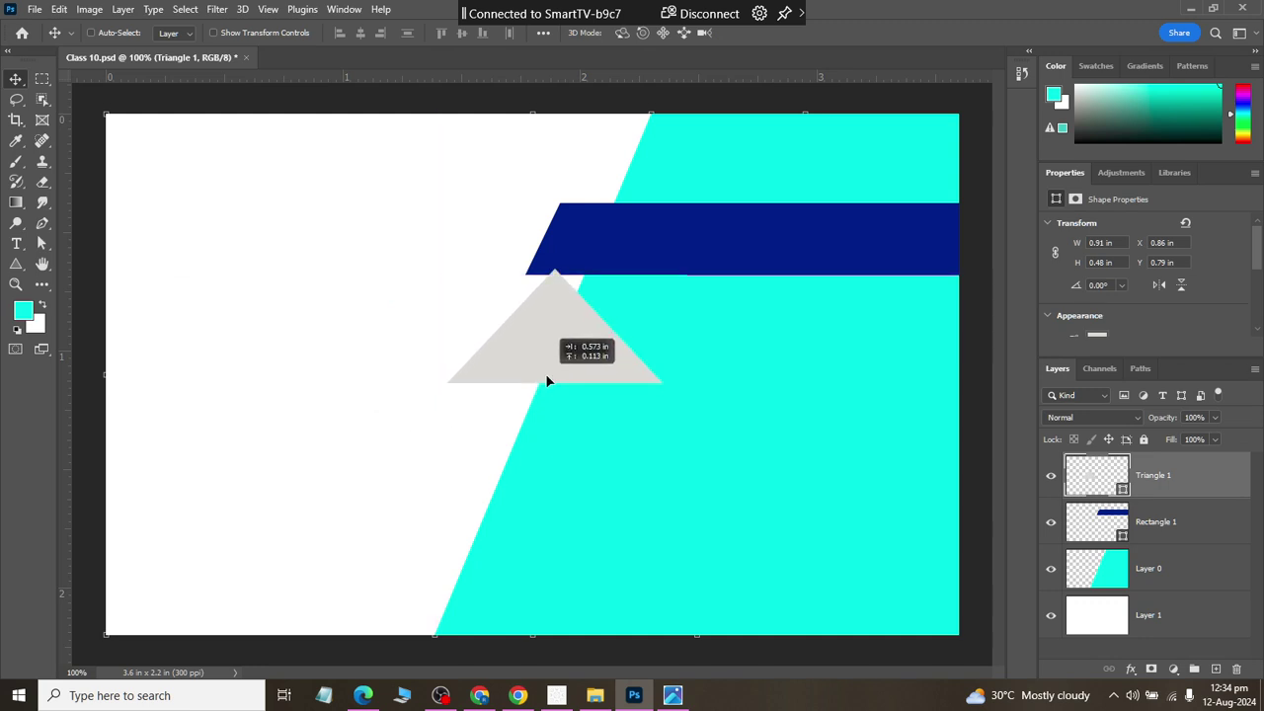
{"action": "key", "text": "ctrl+t"}
{"action": "scroll", "coordinate": [592, 338], "scroll_direction": "up", "scroll_amount": 2}
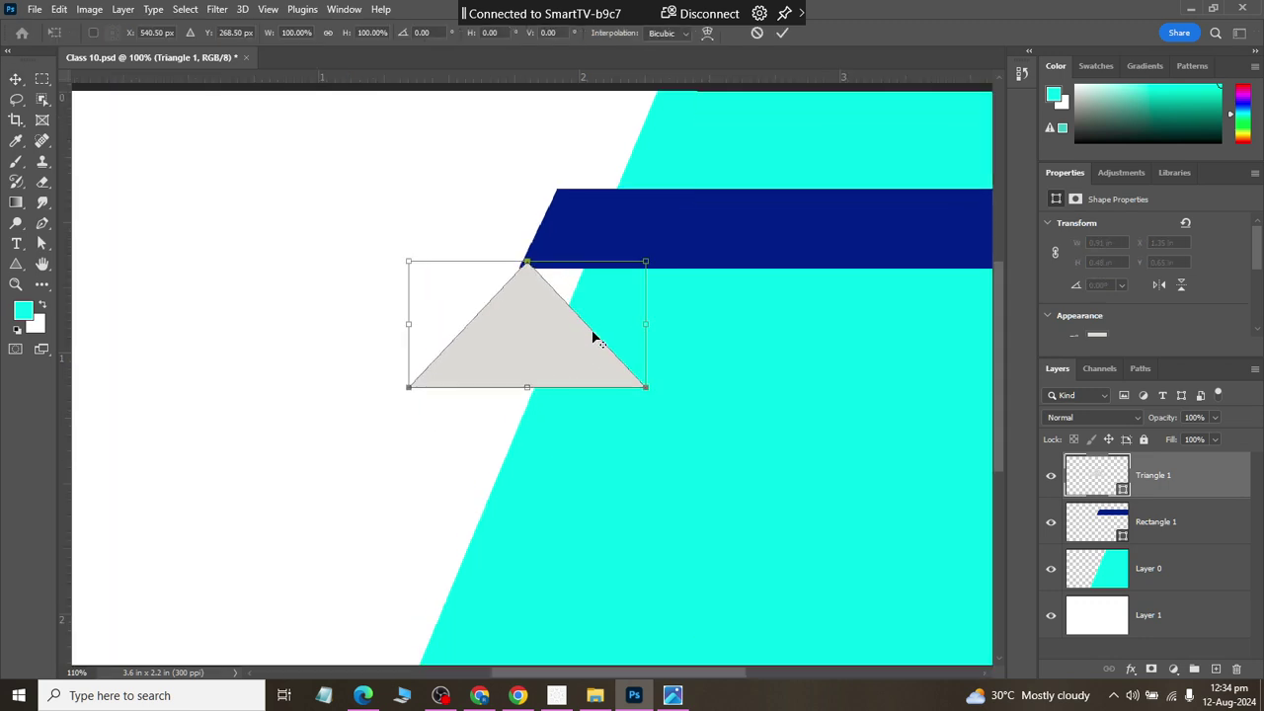
{"action": "scroll", "coordinate": [641, 415], "scroll_direction": "up", "scroll_amount": 2}
{"action": "left_click_drag", "start_coordinate": [670, 414], "coordinate": [528, 322]}
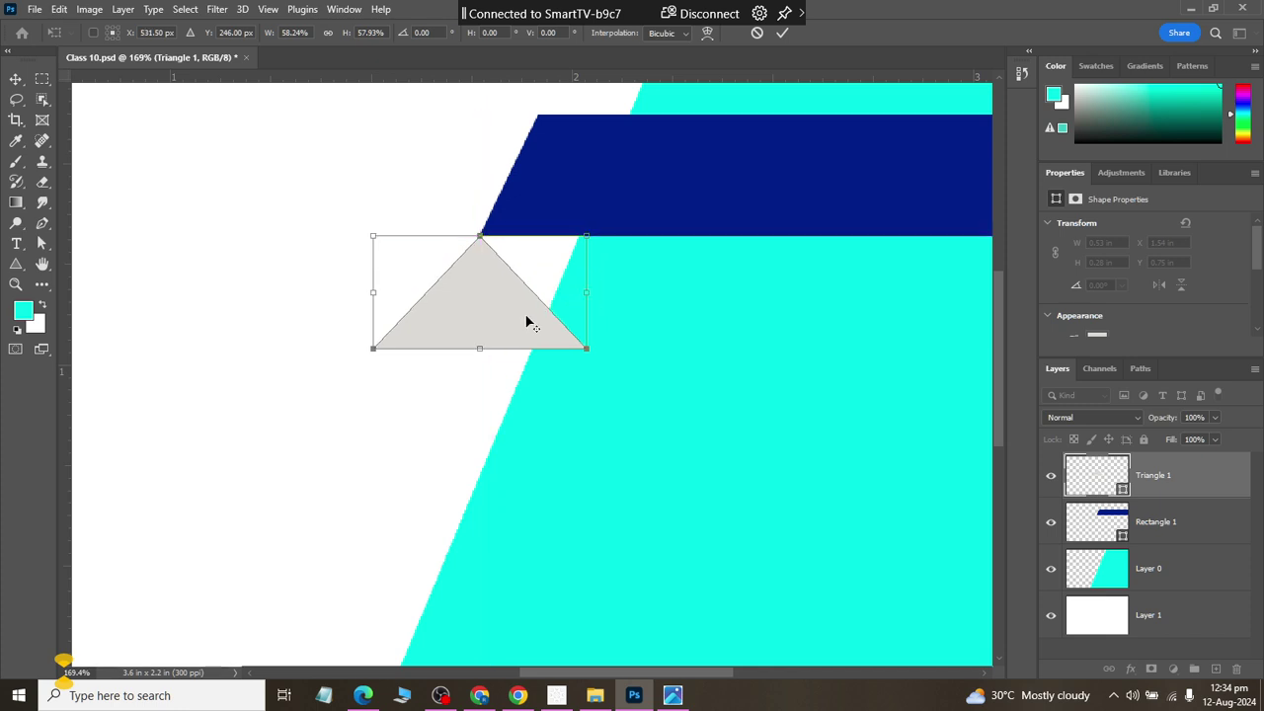
{"action": "scroll", "coordinate": [527, 322], "scroll_direction": "up", "scroll_amount": 1}
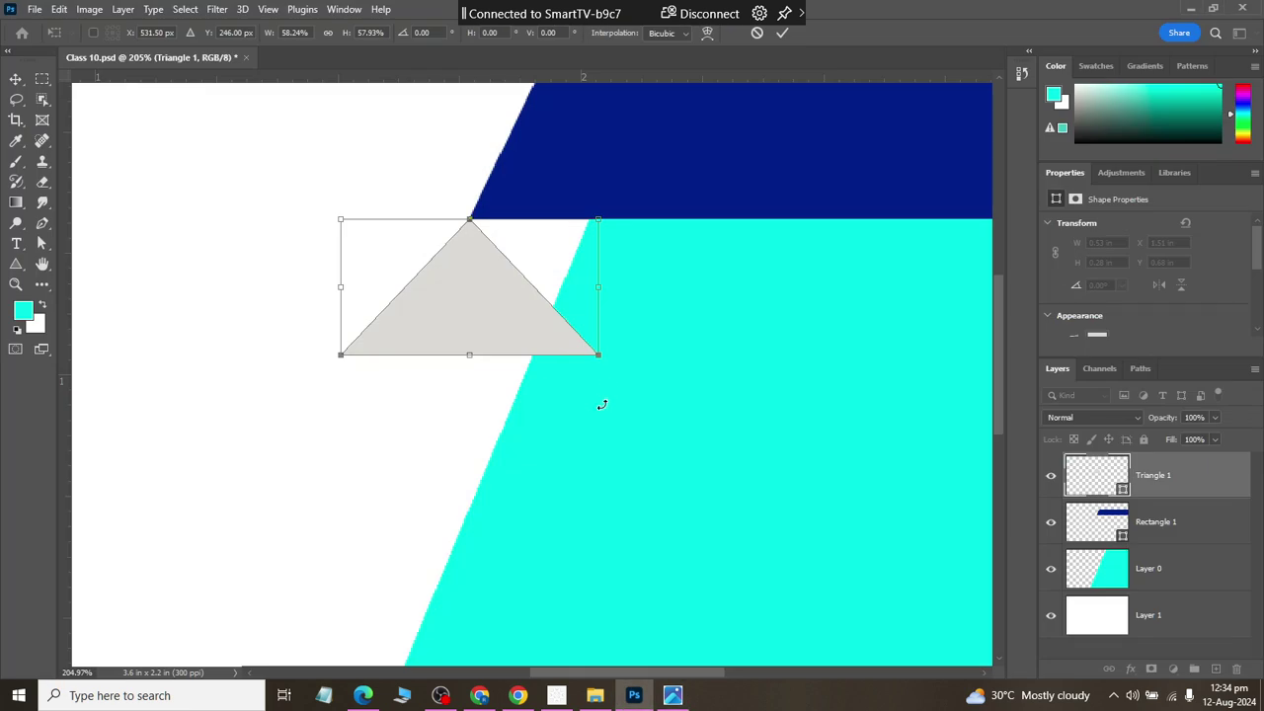
{"action": "left_click_drag", "start_coordinate": [618, 374], "coordinate": [647, 286]}
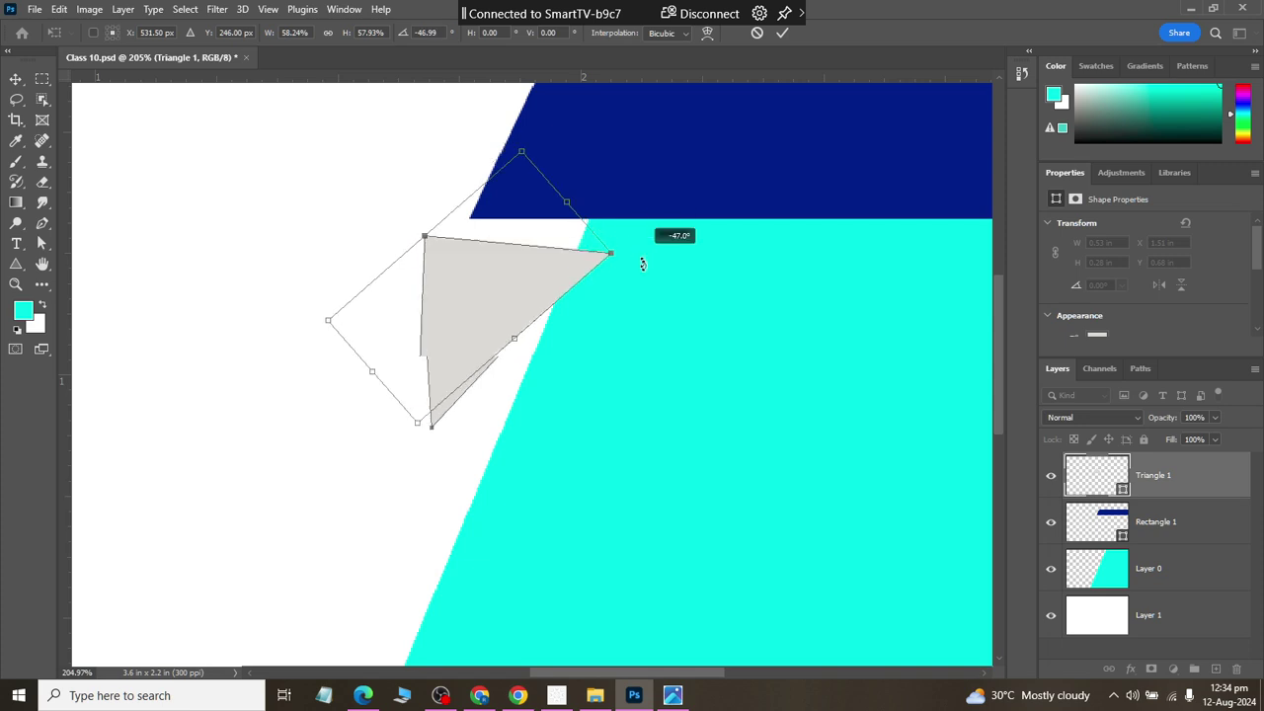
Rotate the triangle to about -71° and shrink it to about 34% at the band's left end.
{"action": "left_click_drag", "start_coordinate": [464, 292], "coordinate": [498, 282]}
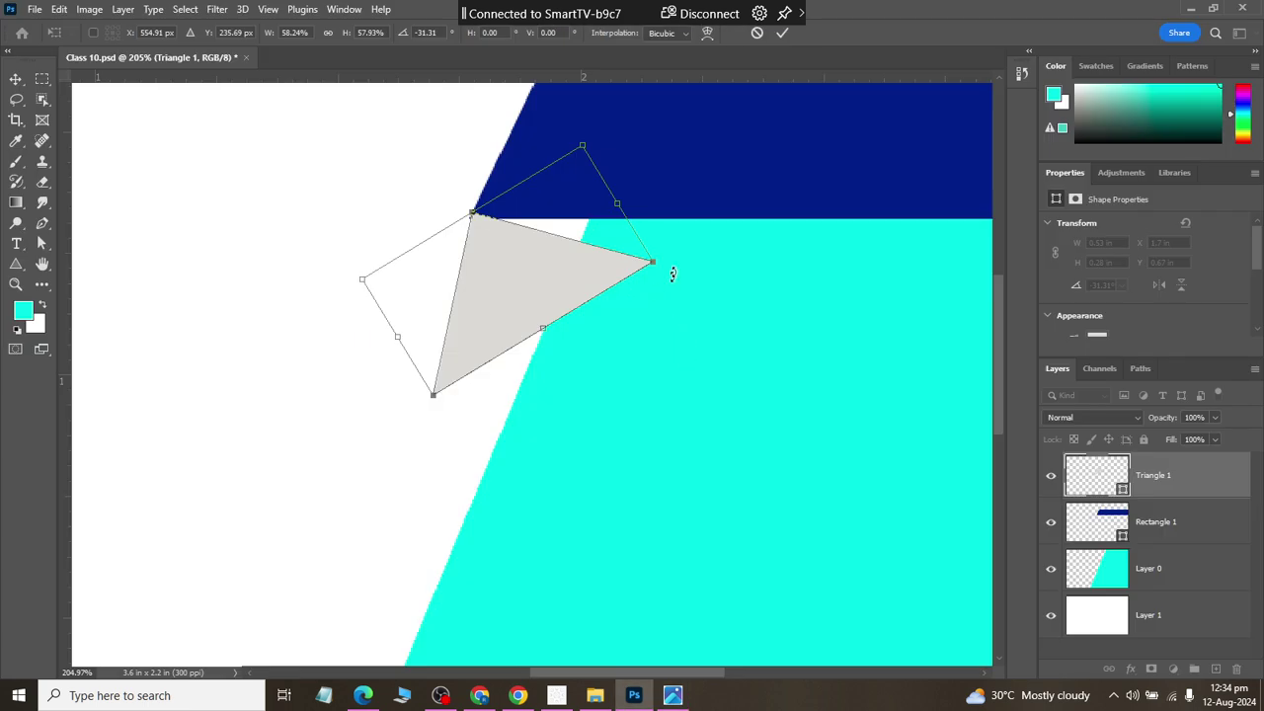
{"action": "left_click_drag", "start_coordinate": [673, 273], "coordinate": [660, 148]}
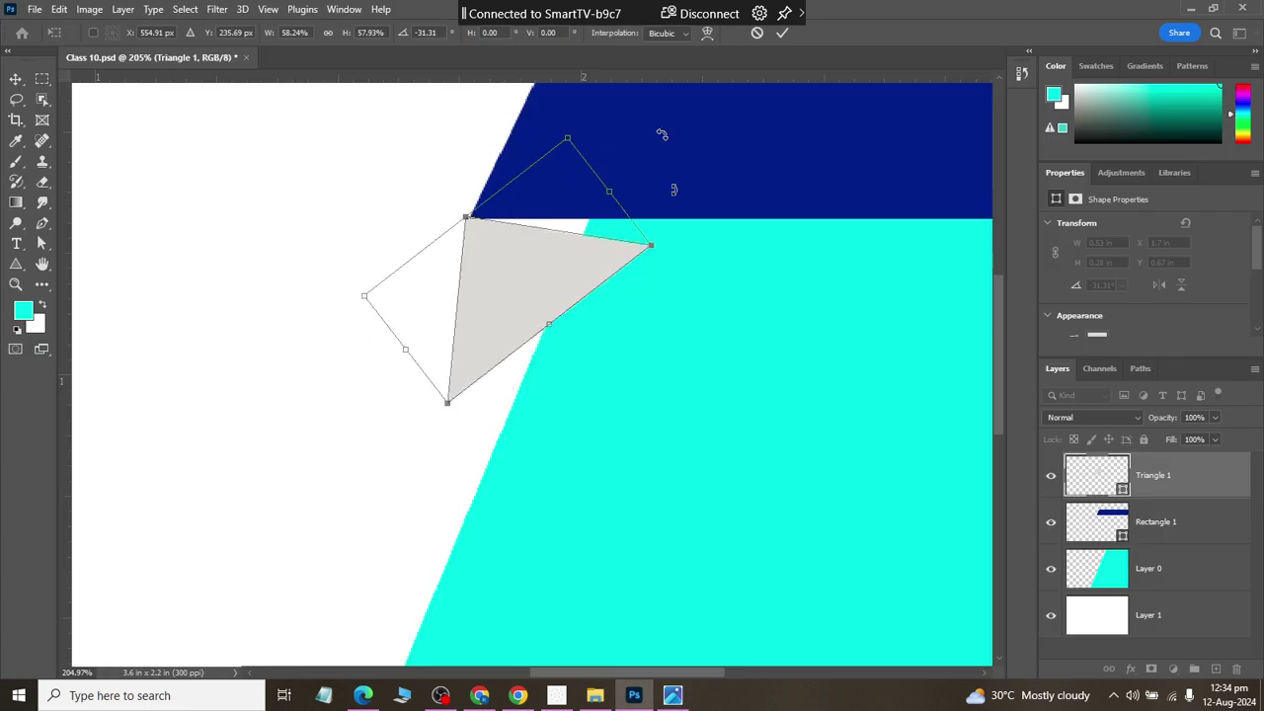
{"action": "left_click_drag", "start_coordinate": [459, 329], "coordinate": [495, 302]}
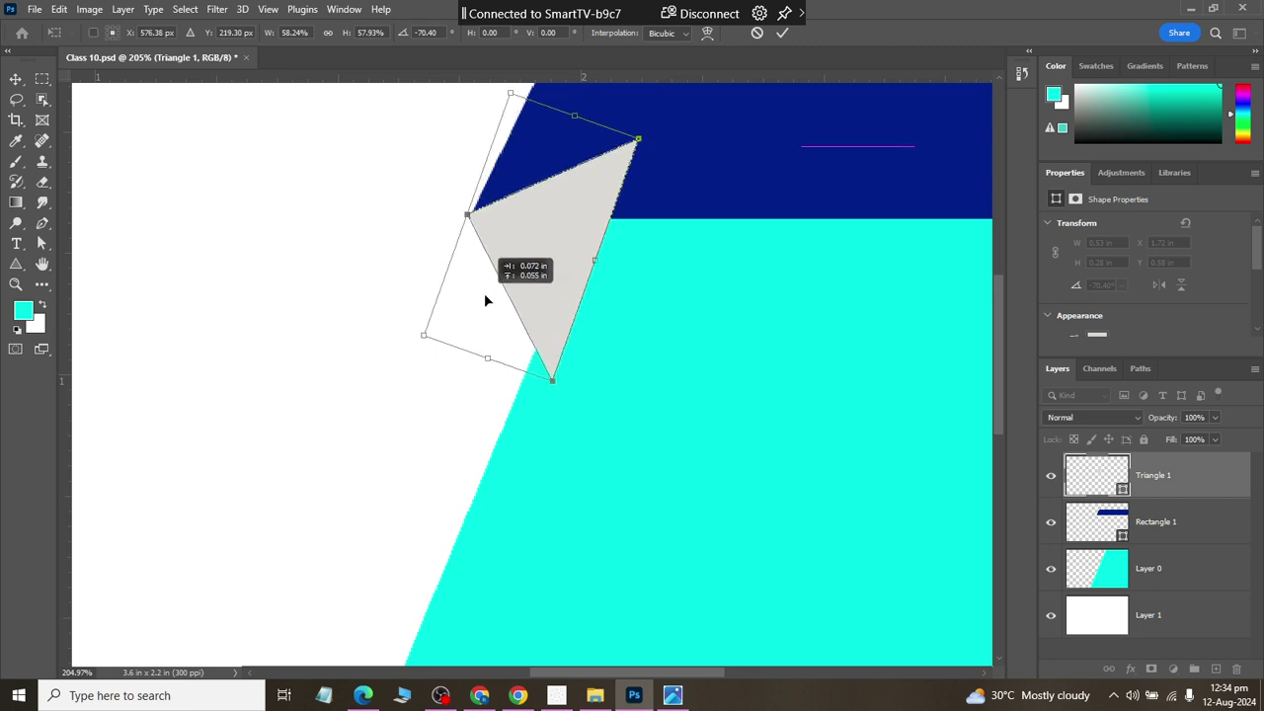
{"action": "left_click_drag", "start_coordinate": [496, 302], "coordinate": [497, 309]}
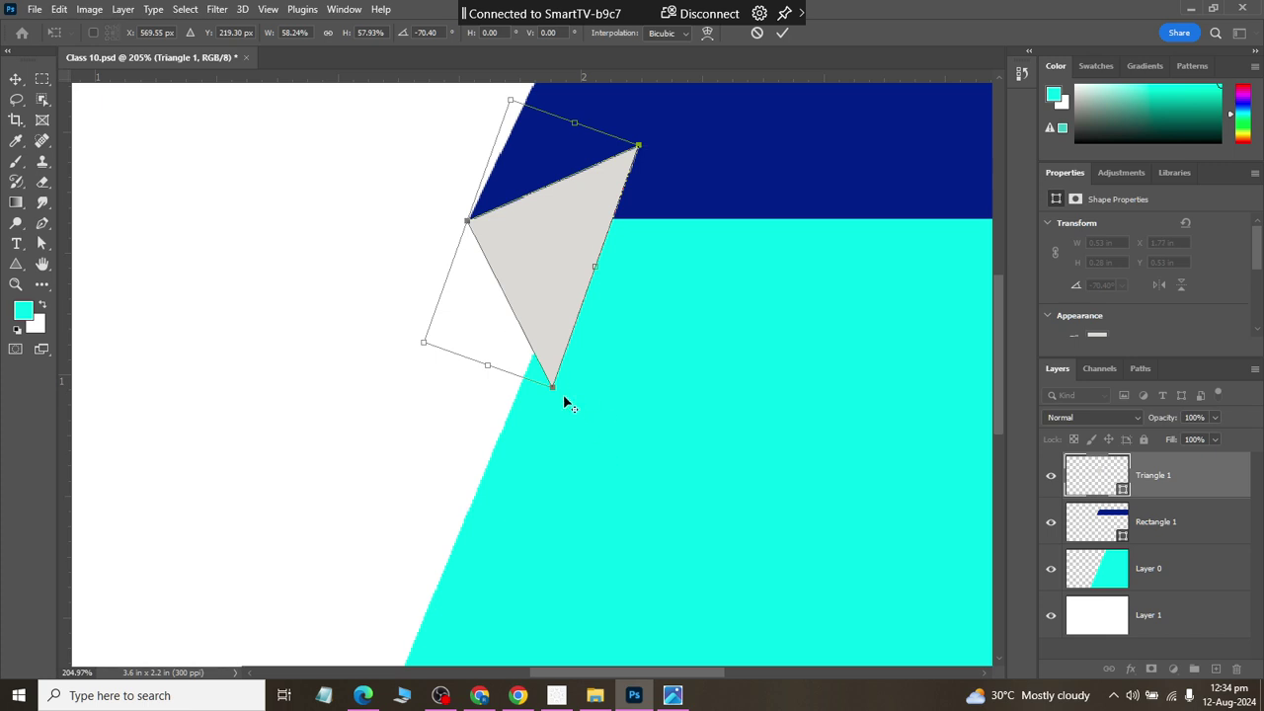
{"action": "left_click_drag", "start_coordinate": [552, 386], "coordinate": [542, 334]}
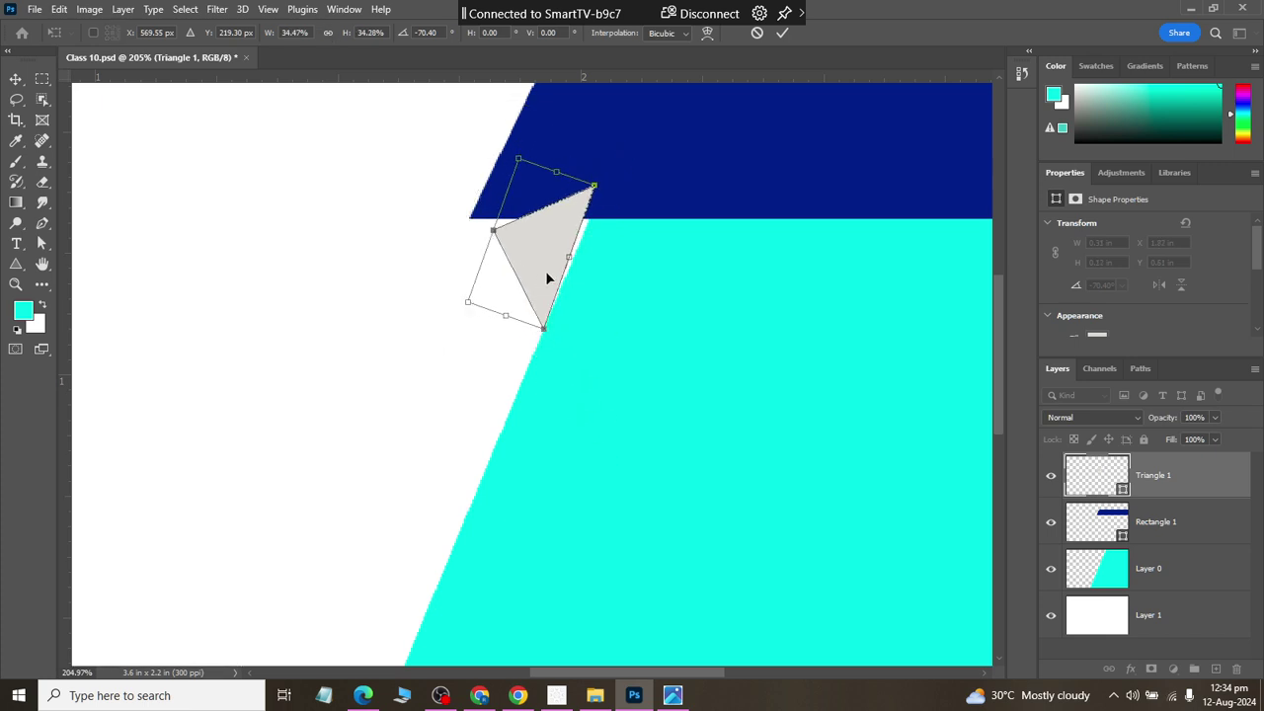
{"action": "mouse_move", "coordinate": [545, 271]}
{"action": "left_mouse_down"}
{"action": "mouse_move", "coordinate": [524, 262]}
{"action": "mouse_move", "coordinate": [584, 294]}
{"action": "left_mouse_up"}
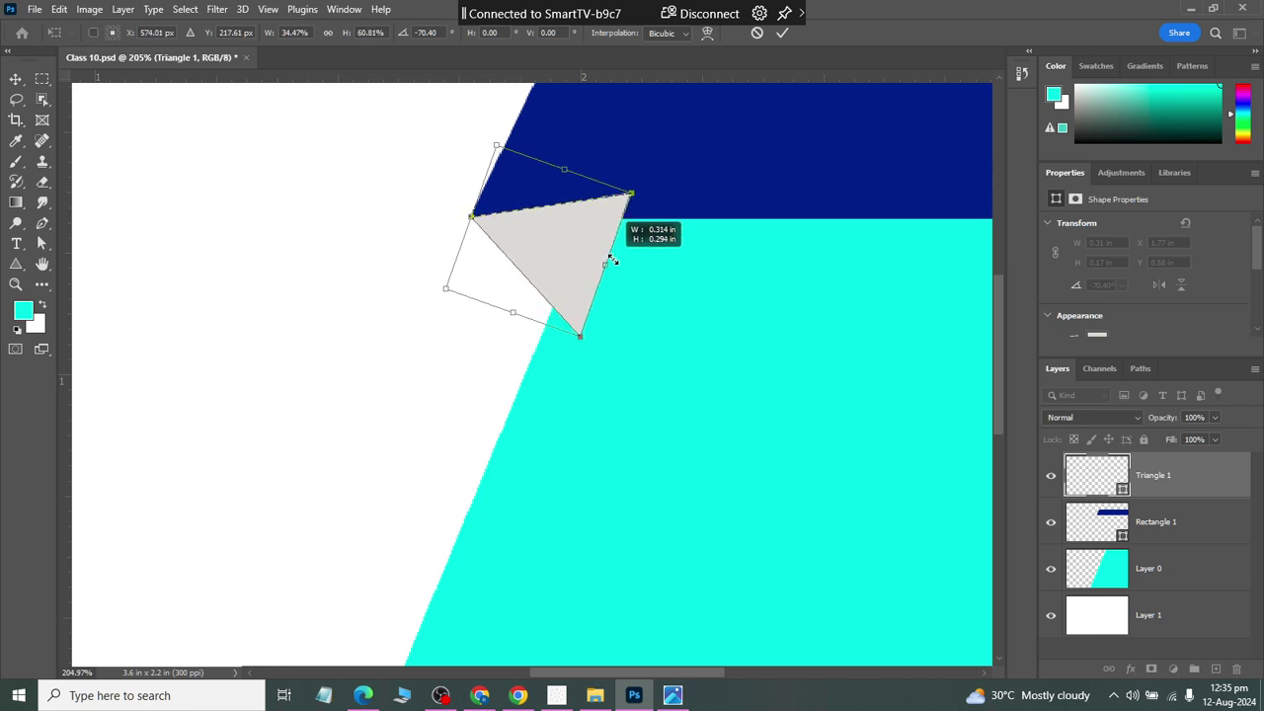
{"action": "left_click", "coordinate": [17, 83]}
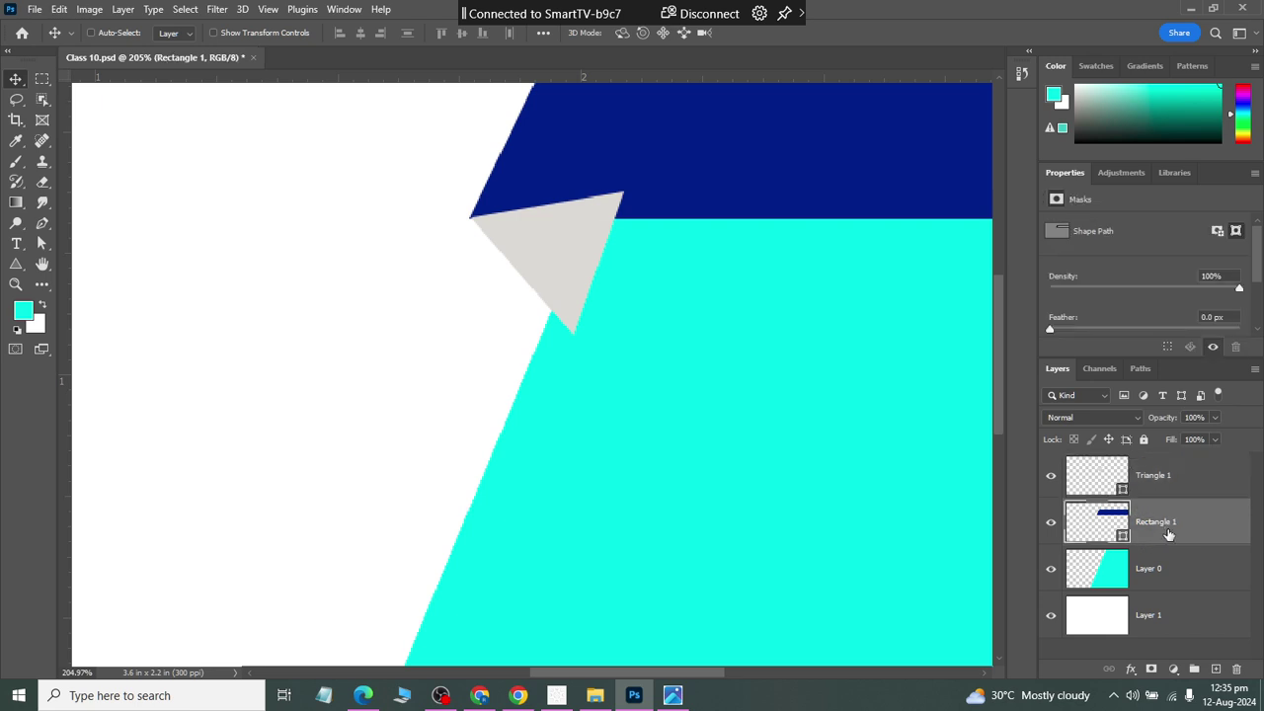
Move the Rectangle 1 and Layer 0 layers above Triangle 1 in the Layers panel.
{"action": "left_click_drag", "start_coordinate": [1161, 517], "coordinate": [1150, 477]}
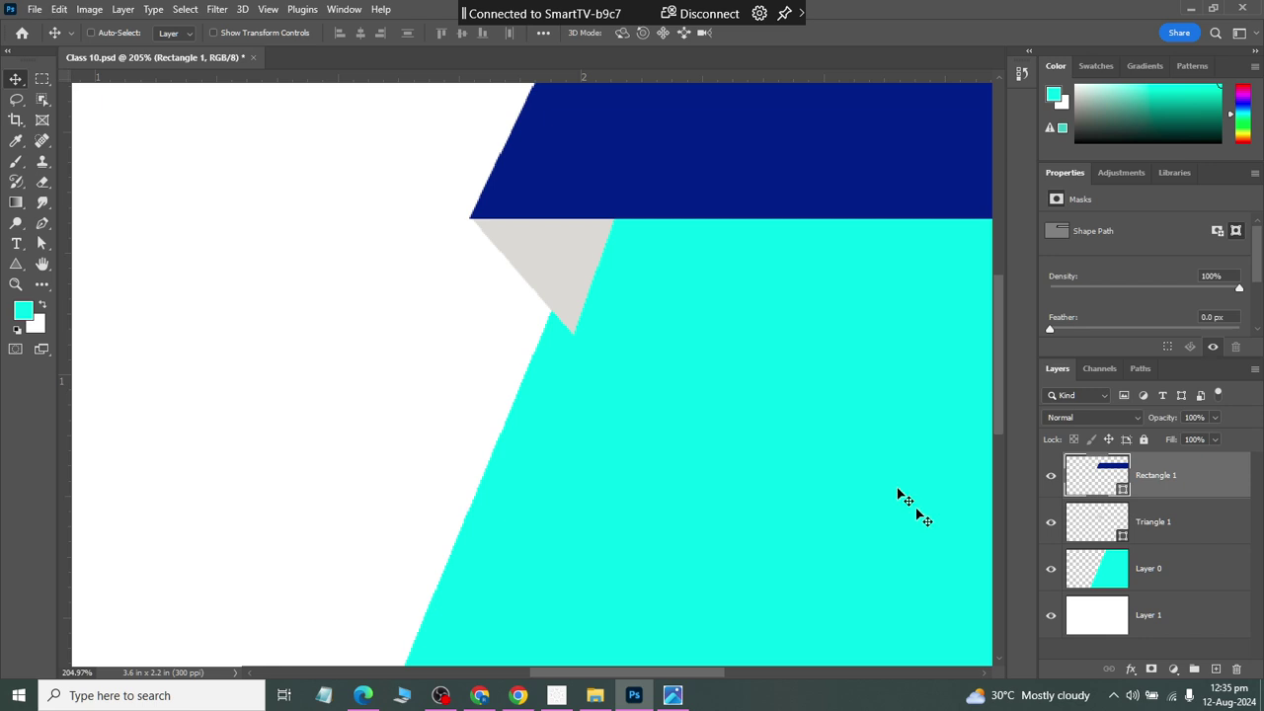
{"action": "left_click_drag", "start_coordinate": [1172, 575], "coordinate": [1165, 533]}
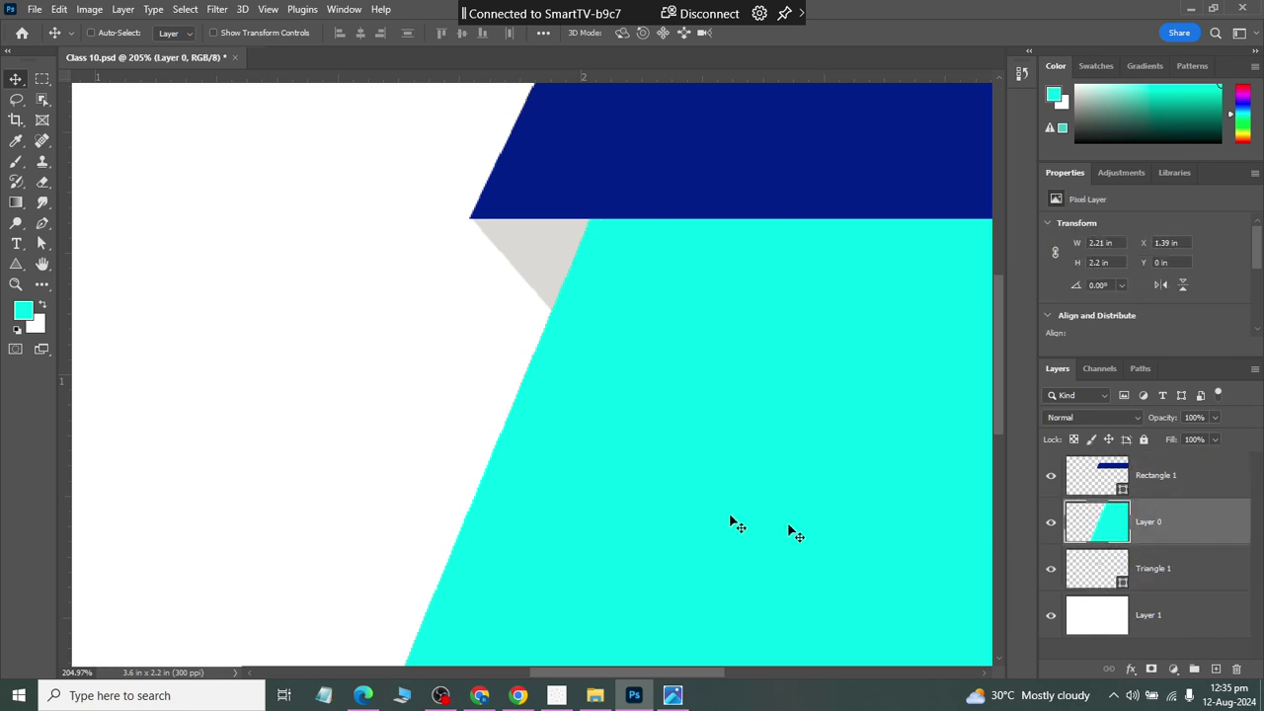
{"action": "scroll", "coordinate": [454, 324], "scroll_direction": "down", "scroll_amount": 5}
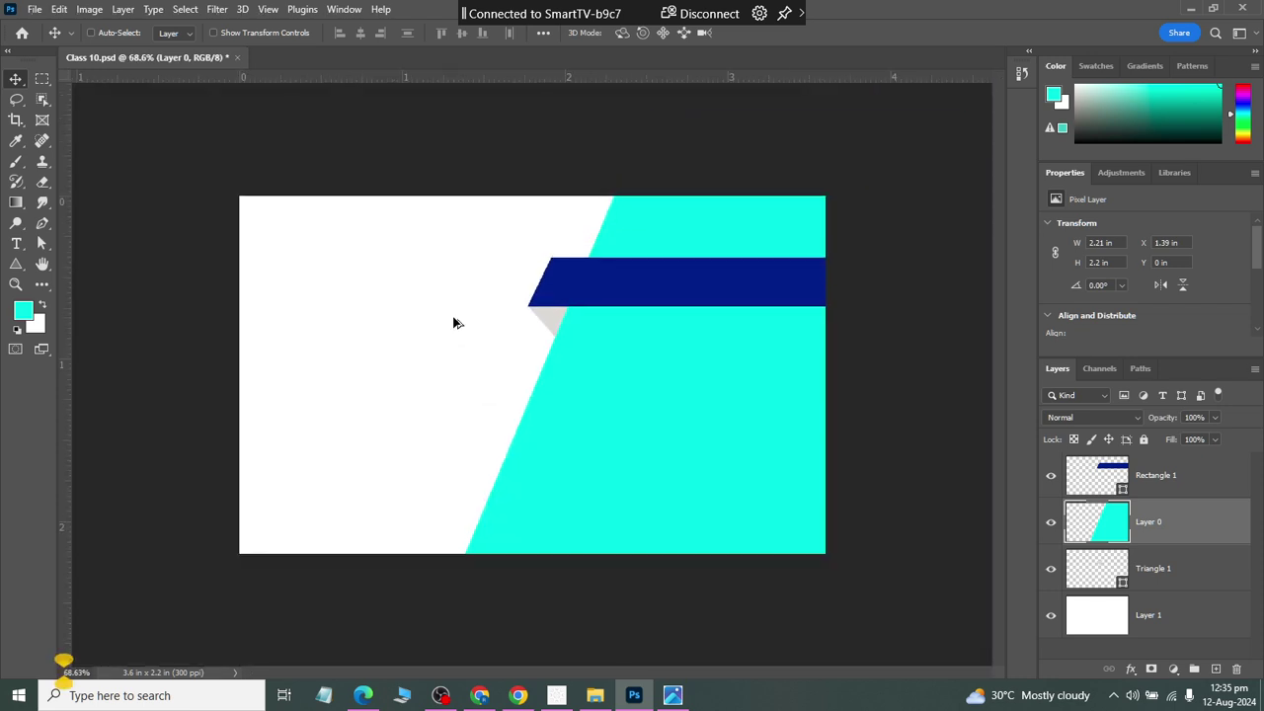
{"action": "left_click_drag", "start_coordinate": [1101, 485], "coordinate": [1114, 509]}
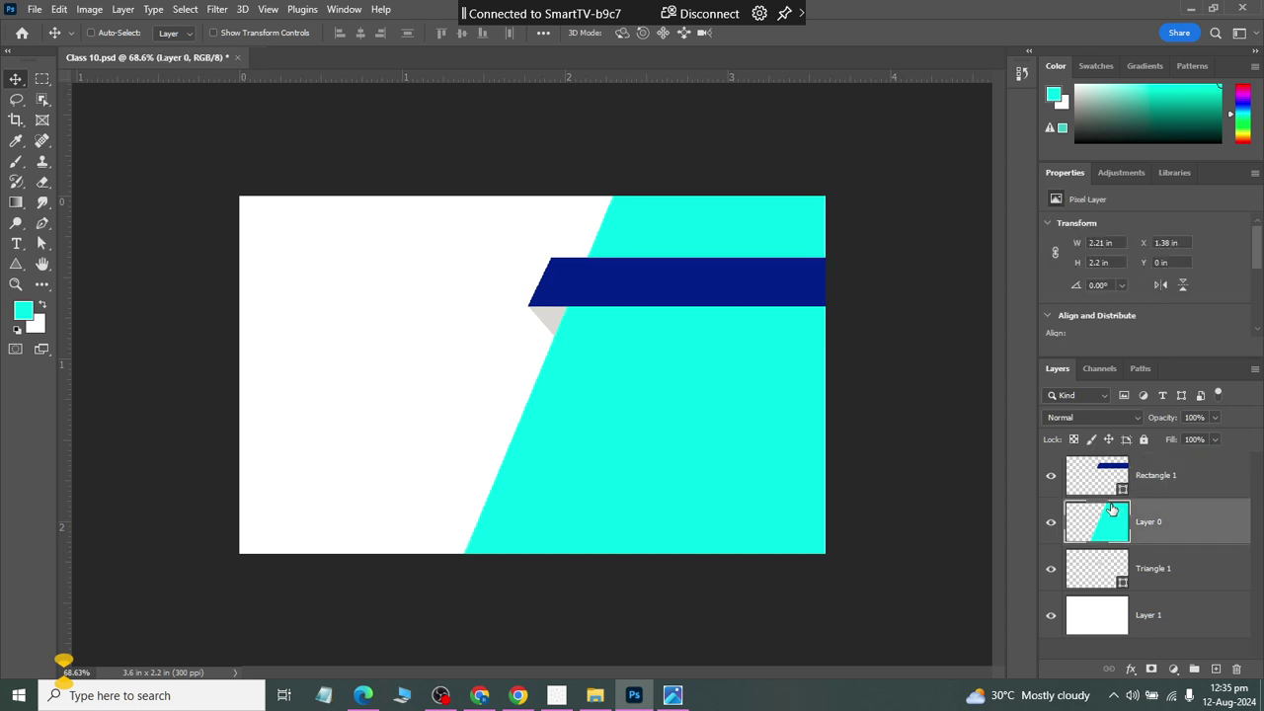
{"action": "key", "text": "Right"}
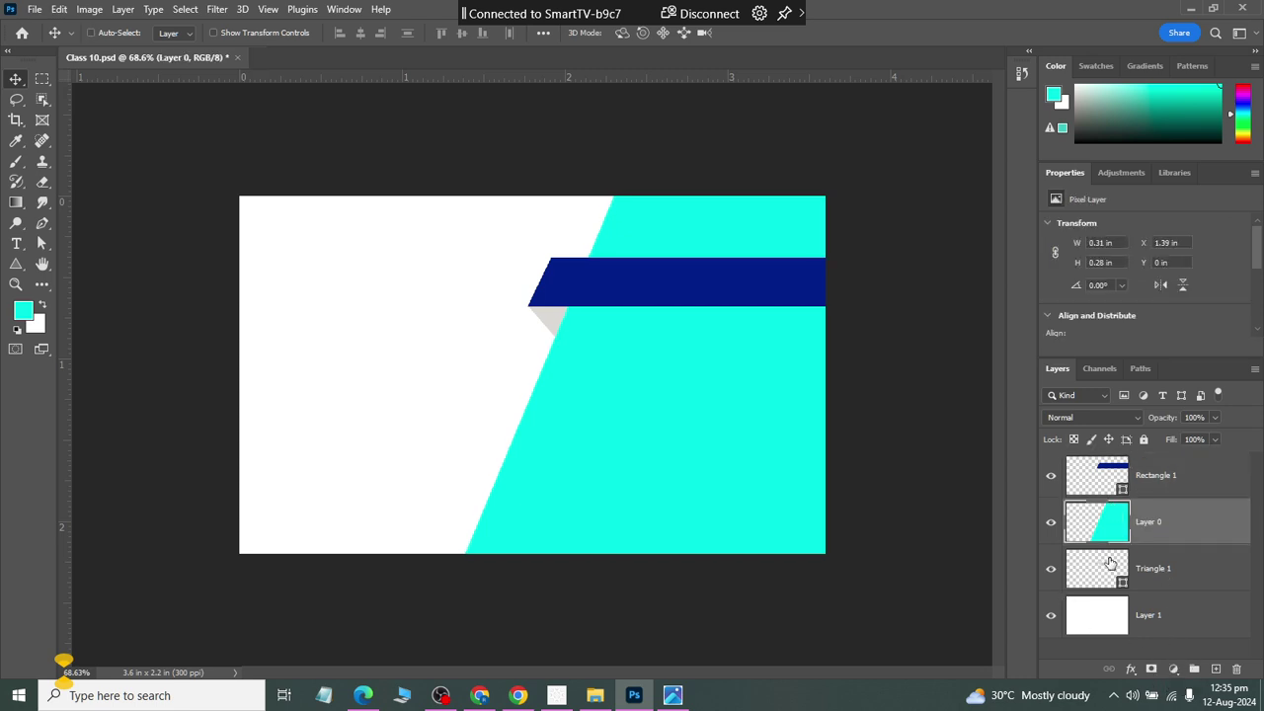
Compare the layered card with the reference image and reselect the blue band layer.
{"action": "left_click", "coordinate": [1109, 562]}
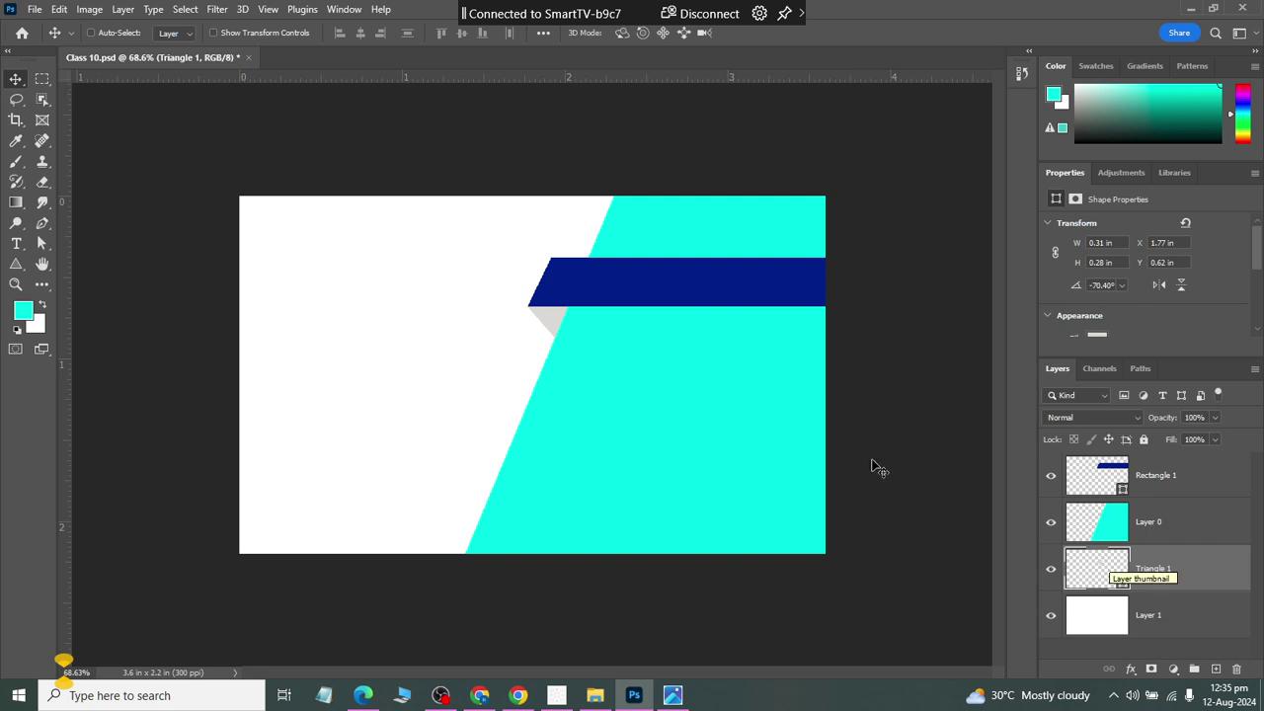
{"action": "left_click", "coordinate": [1173, 507]}
{"action": "key", "text": "alt+Tab"}
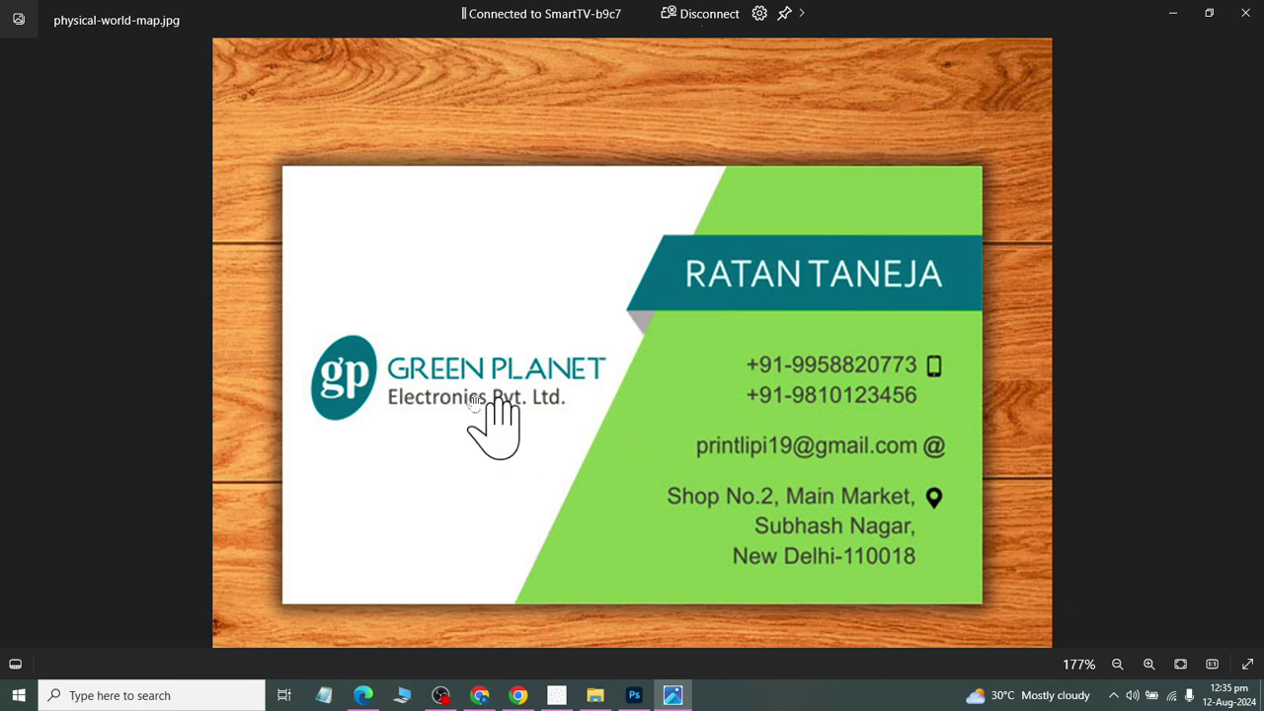
{"action": "key", "text": "alt+Tab"}
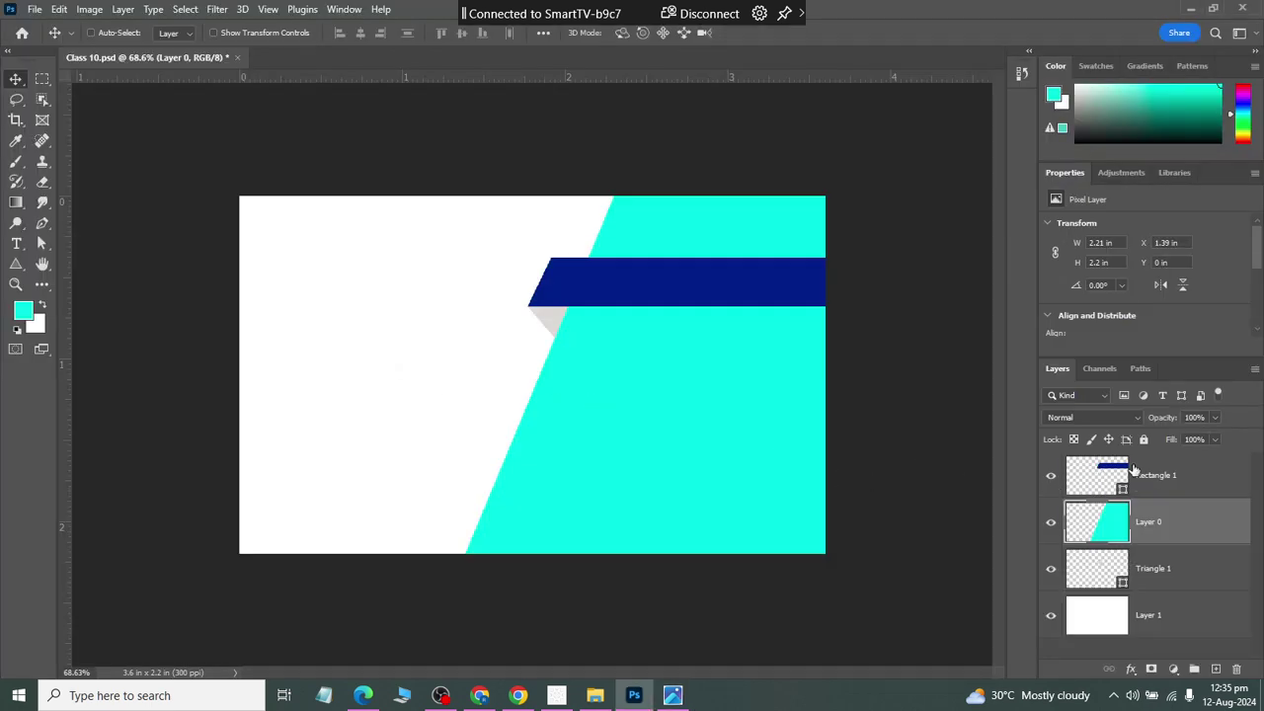
{"action": "left_click", "coordinate": [1133, 472]}
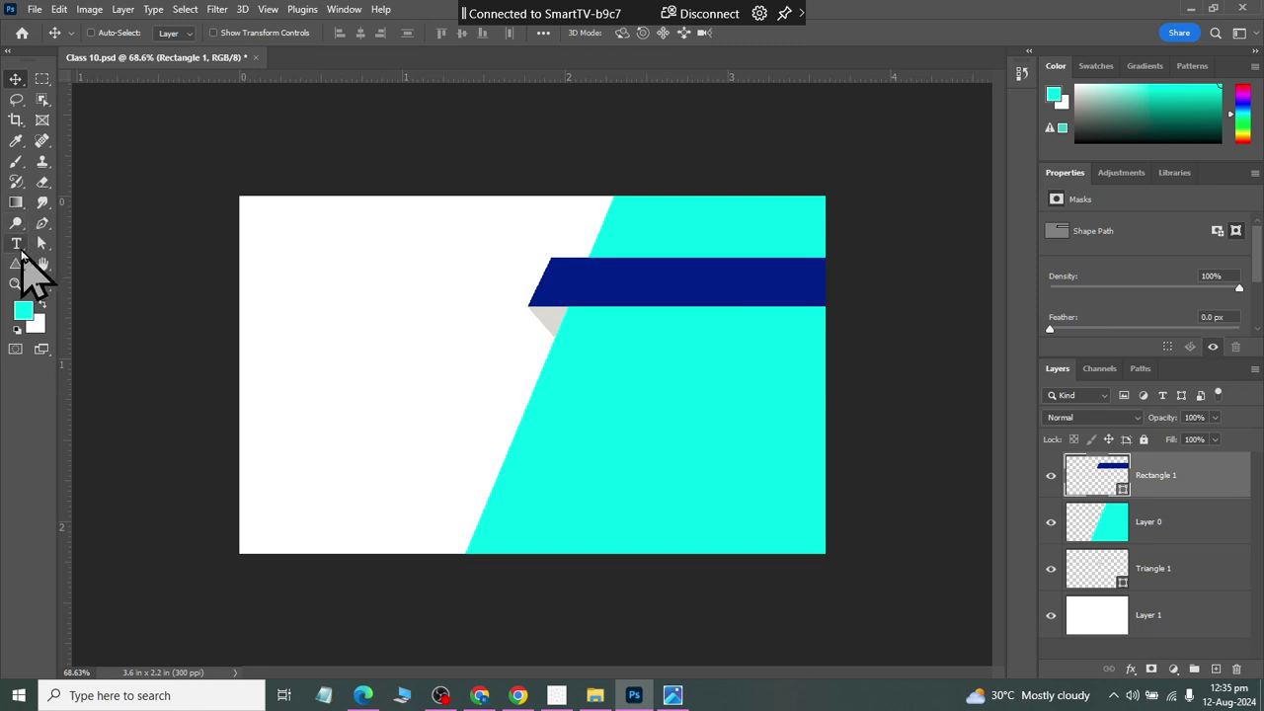
Draw a navy ellipse to the left of the slanted panel with the Ellipse Tool.
{"action": "left_click", "coordinate": [18, 264]}
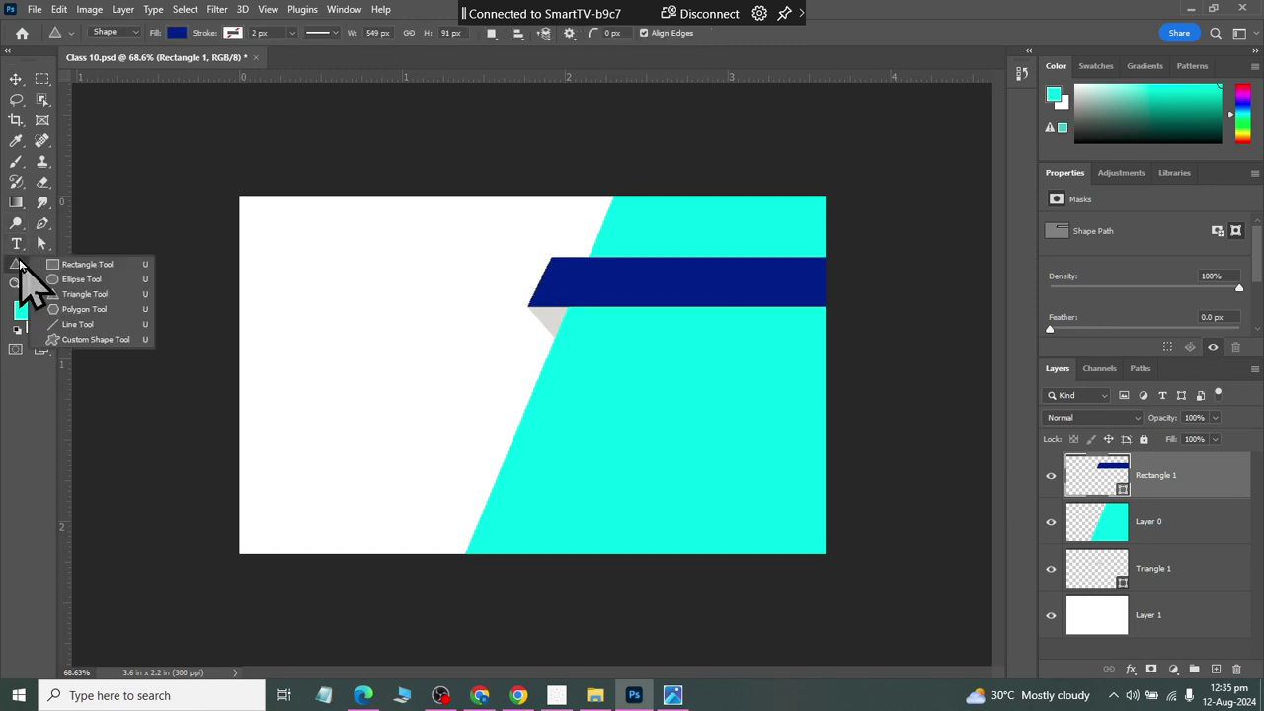
{"action": "left_click", "coordinate": [69, 280]}
{"action": "key", "text": "ctrl+plus"}
{"action": "left_click_drag", "start_coordinate": [334, 283], "coordinate": [393, 374]}
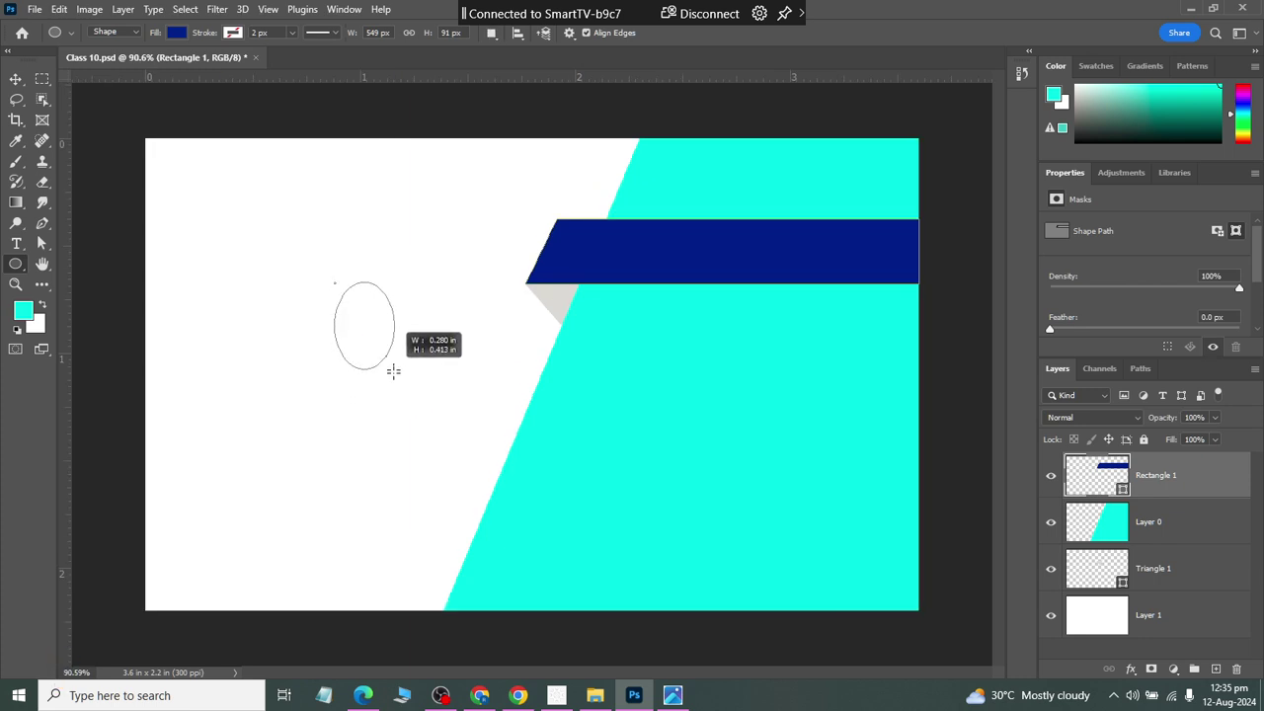
{"action": "left_click_drag", "start_coordinate": [393, 374], "coordinate": [407, 375]}
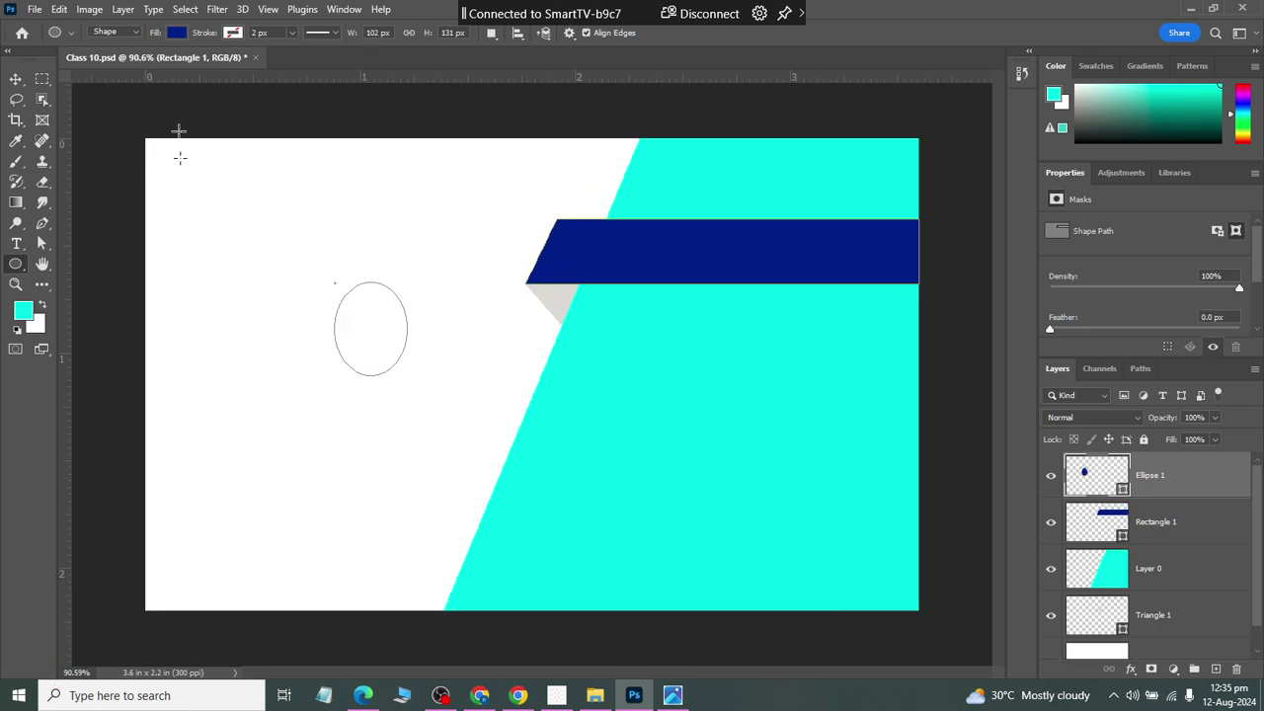
{"action": "left_click", "coordinate": [177, 33]}
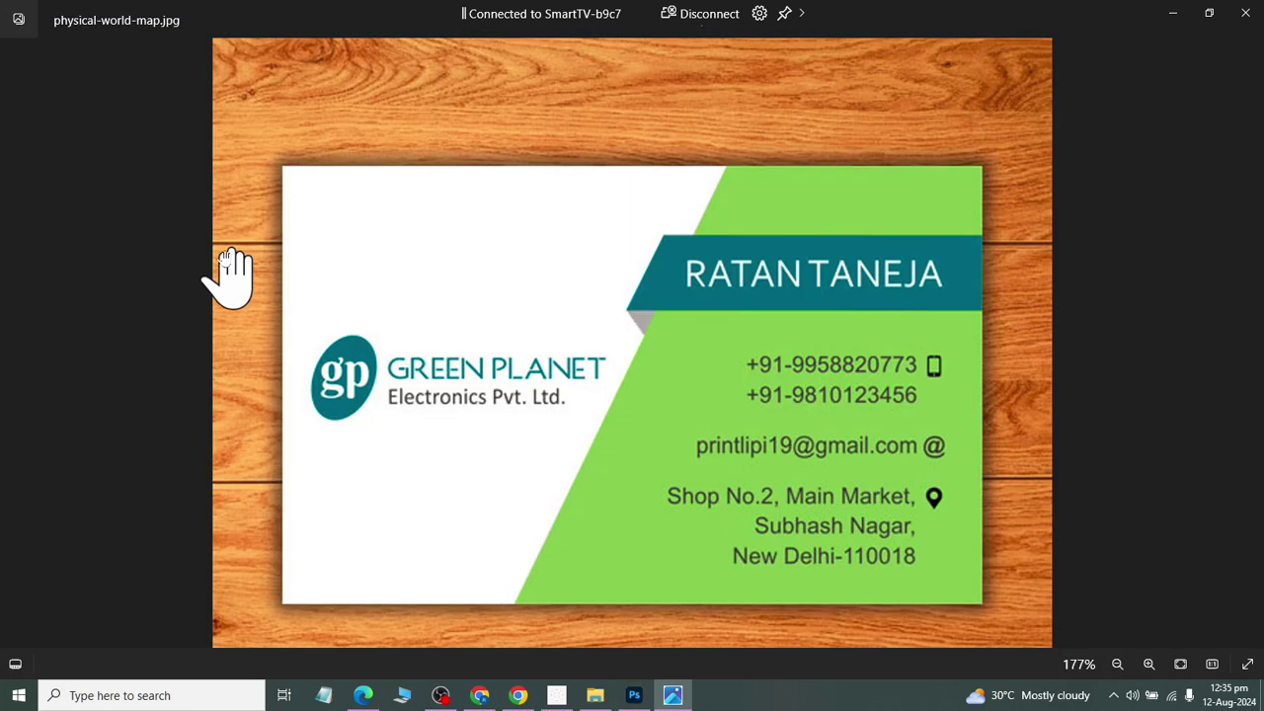
{"action": "left_click", "coordinate": [496, 322]}
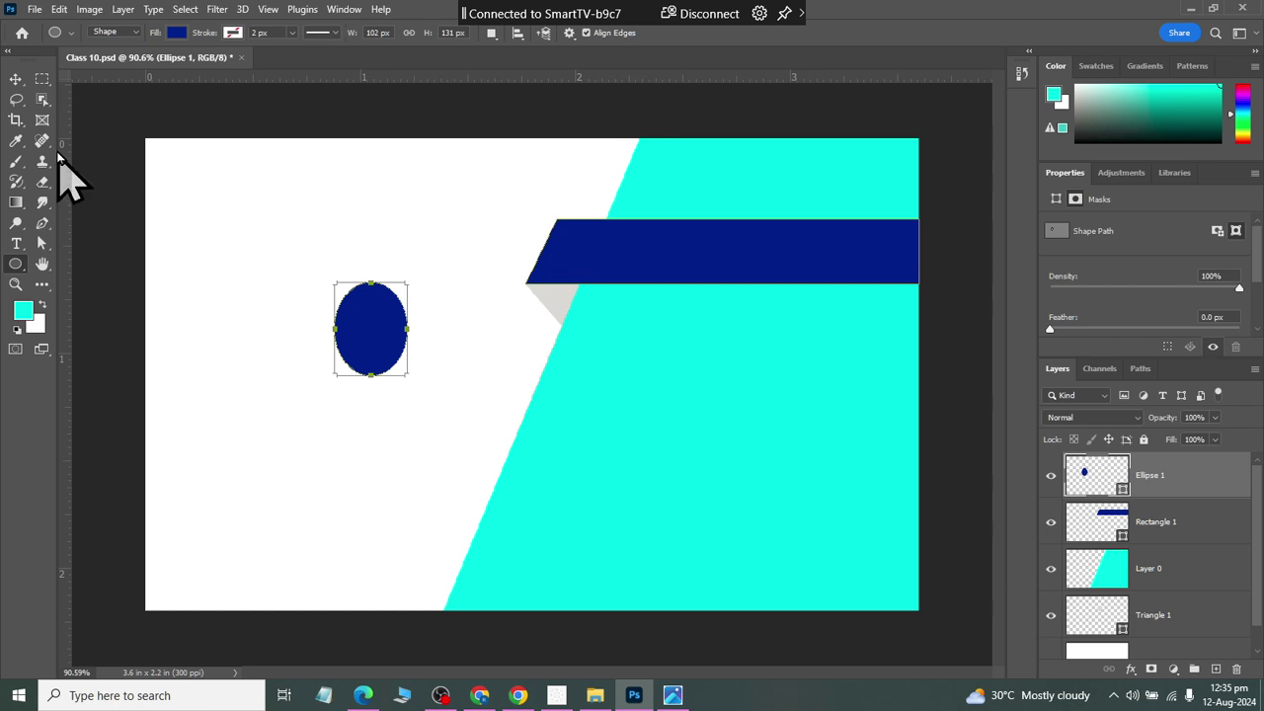
Tilt the ellipse about 21° and move it near the card's left edge, then check the reference.
{"action": "left_click", "coordinate": [16, 79]}
{"action": "key", "text": "ctrl+t"}
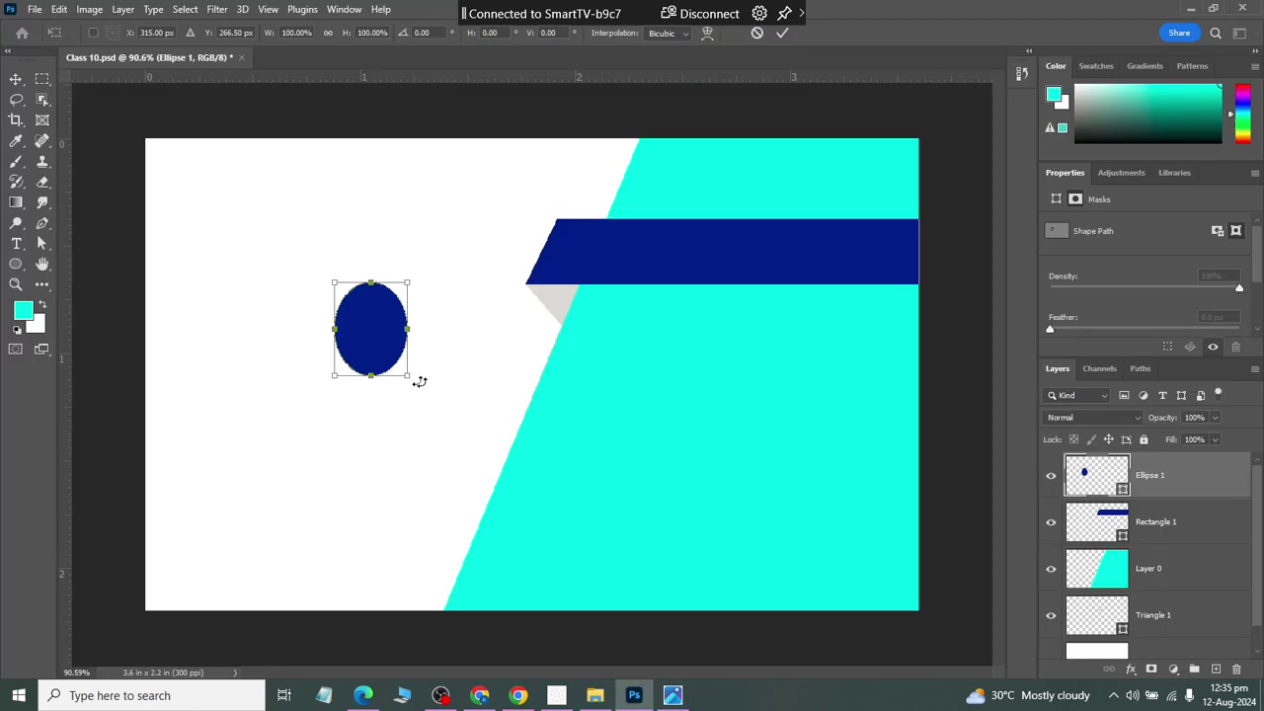
{"action": "left_click_drag", "start_coordinate": [419, 381], "coordinate": [231, 355]}
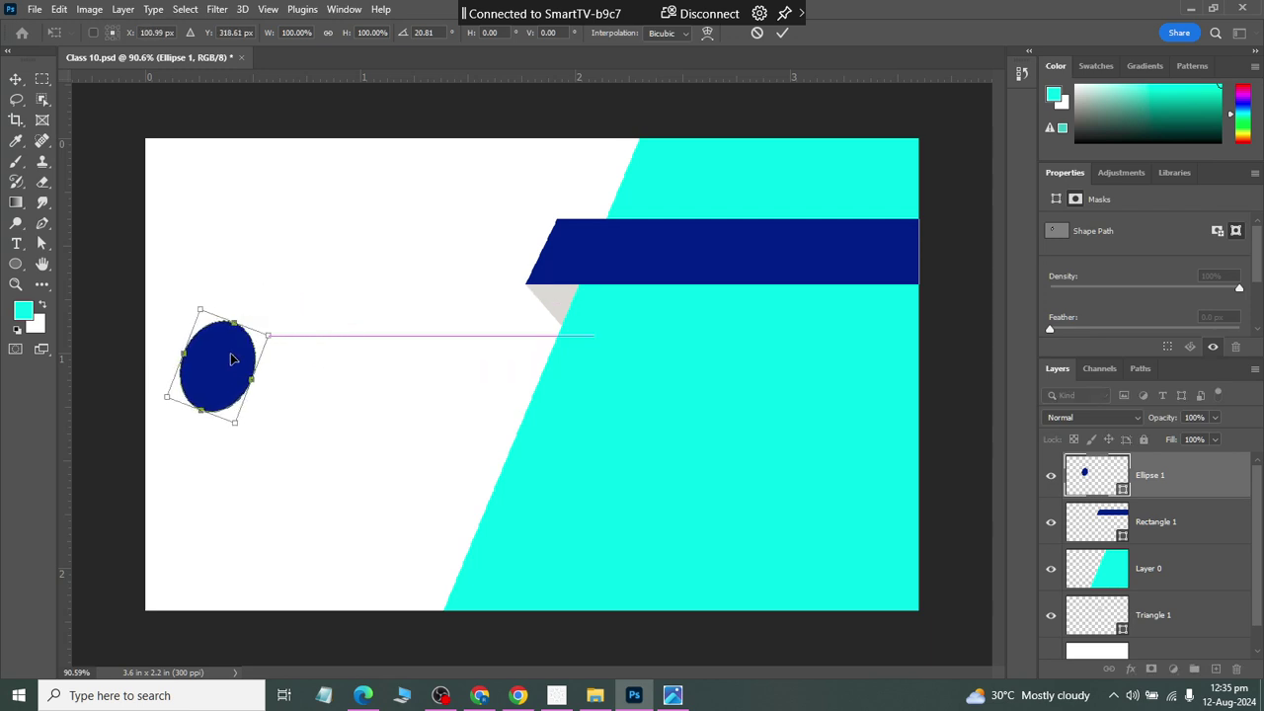
{"action": "left_click", "coordinate": [15, 79]}
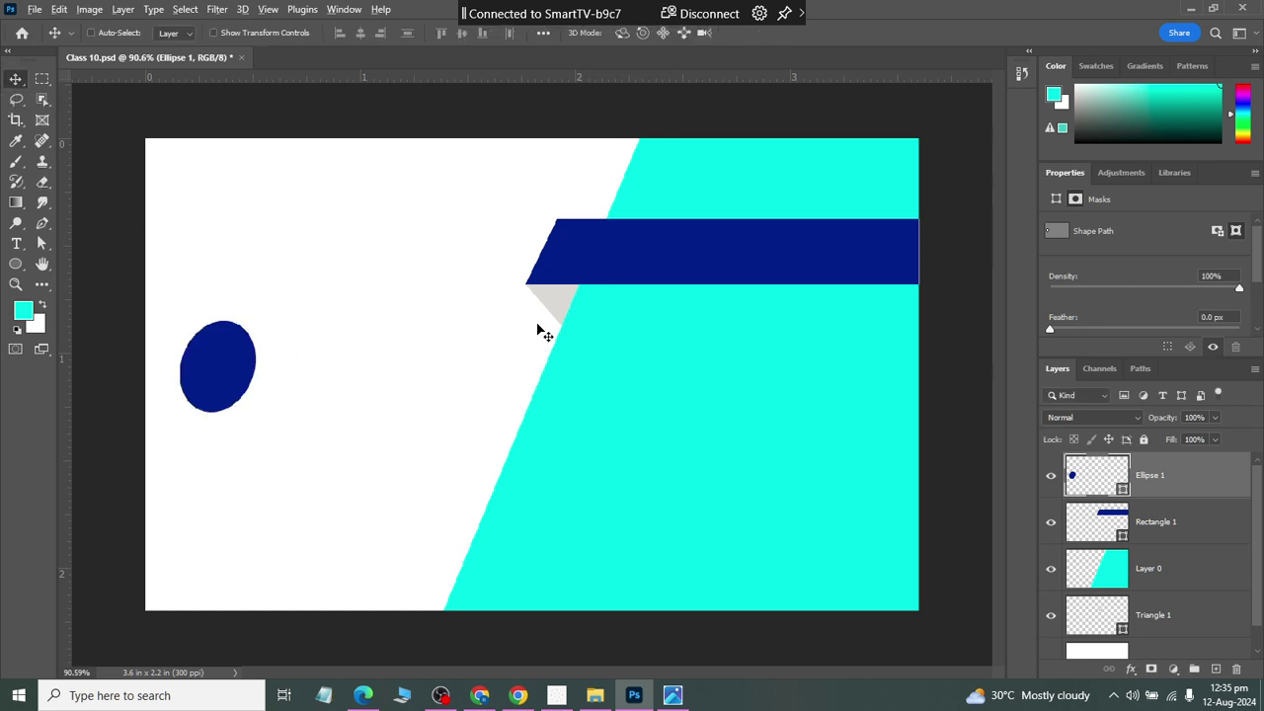
{"action": "key", "text": "alt+Tab"}
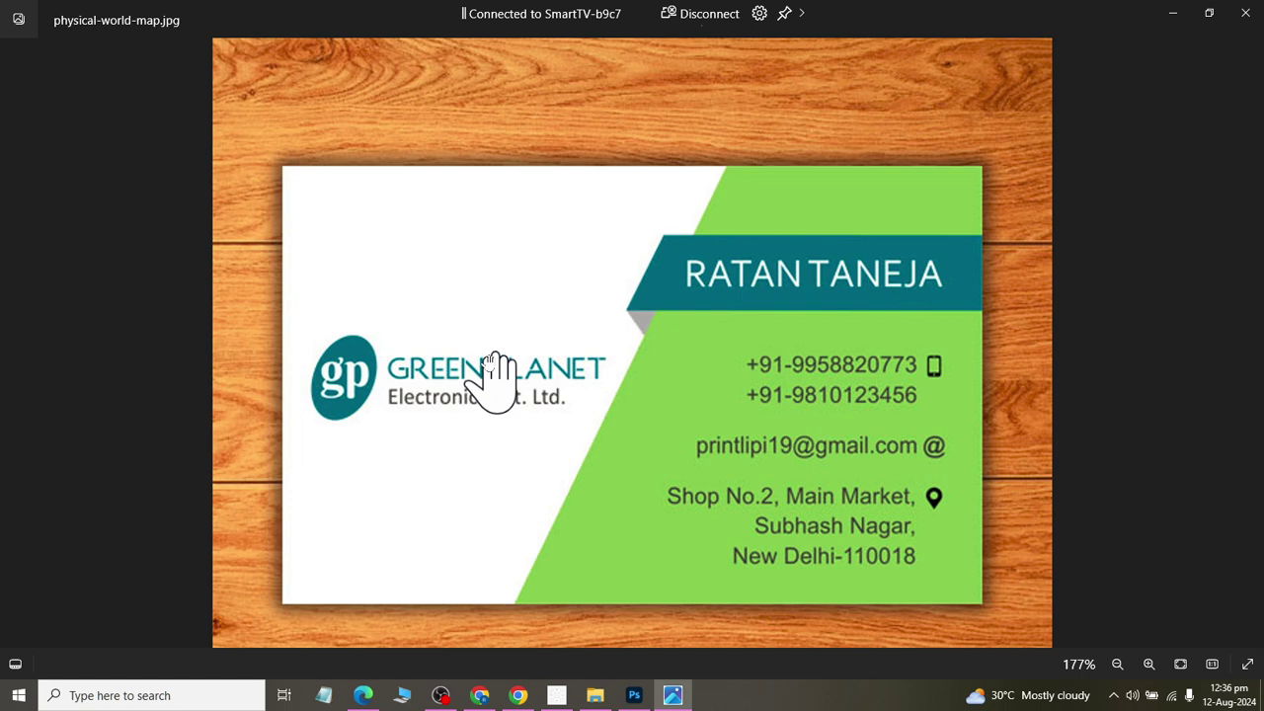
{"action": "scroll", "coordinate": [939, 361], "scroll_direction": "up", "scroll_amount": 3}
{"action": "scroll", "coordinate": [1111, 429], "scroll_direction": "up", "scroll_amount": 2}
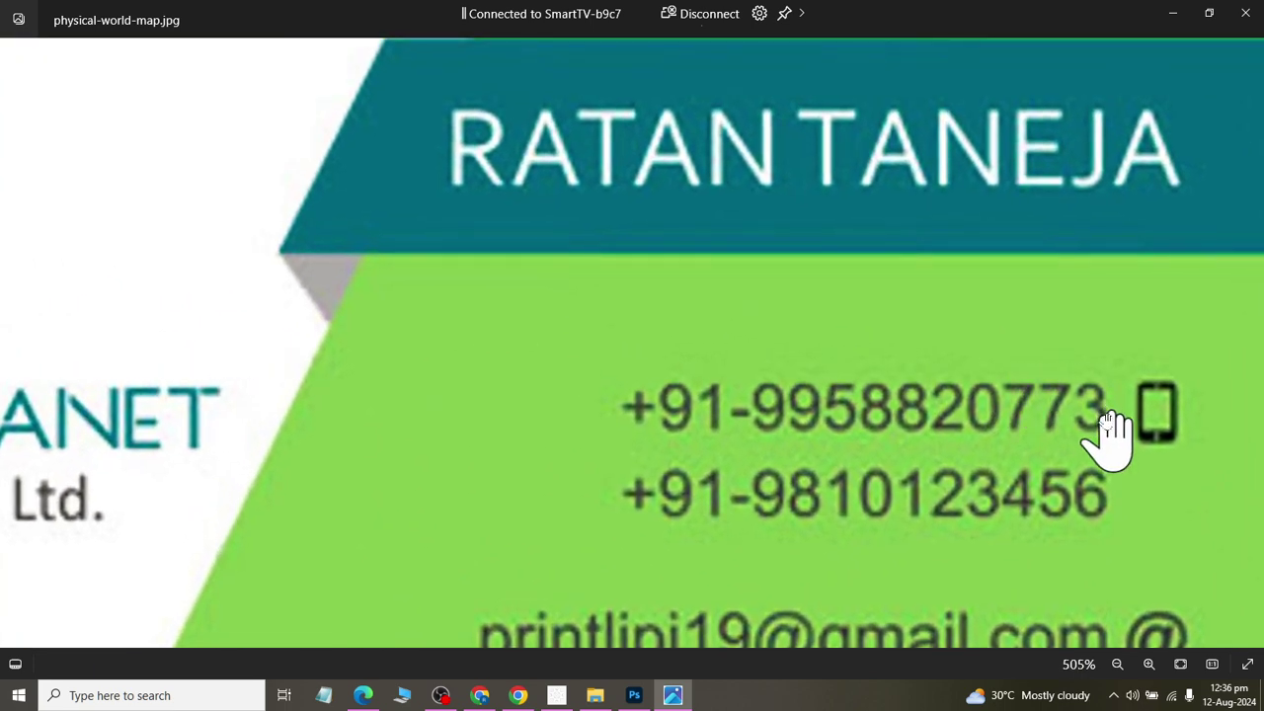
{"action": "left_click_drag", "start_coordinate": [1111, 429], "coordinate": [874, 361]}
{"action": "scroll", "coordinate": [959, 376], "scroll_direction": "down", "scroll_amount": 1}
{"action": "scroll", "coordinate": [948, 370], "scroll_direction": "down", "scroll_amount": 1}
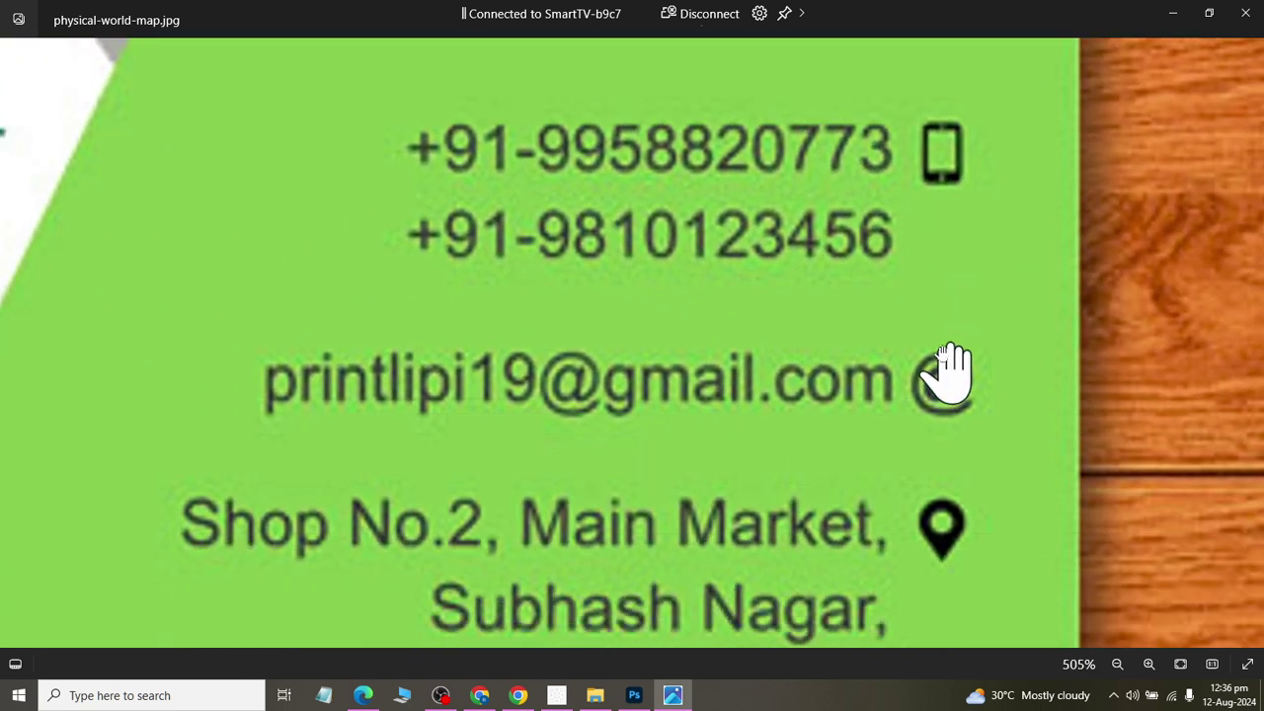
{"action": "scroll", "coordinate": [932, 434], "scroll_direction": "down", "scroll_amount": 2}
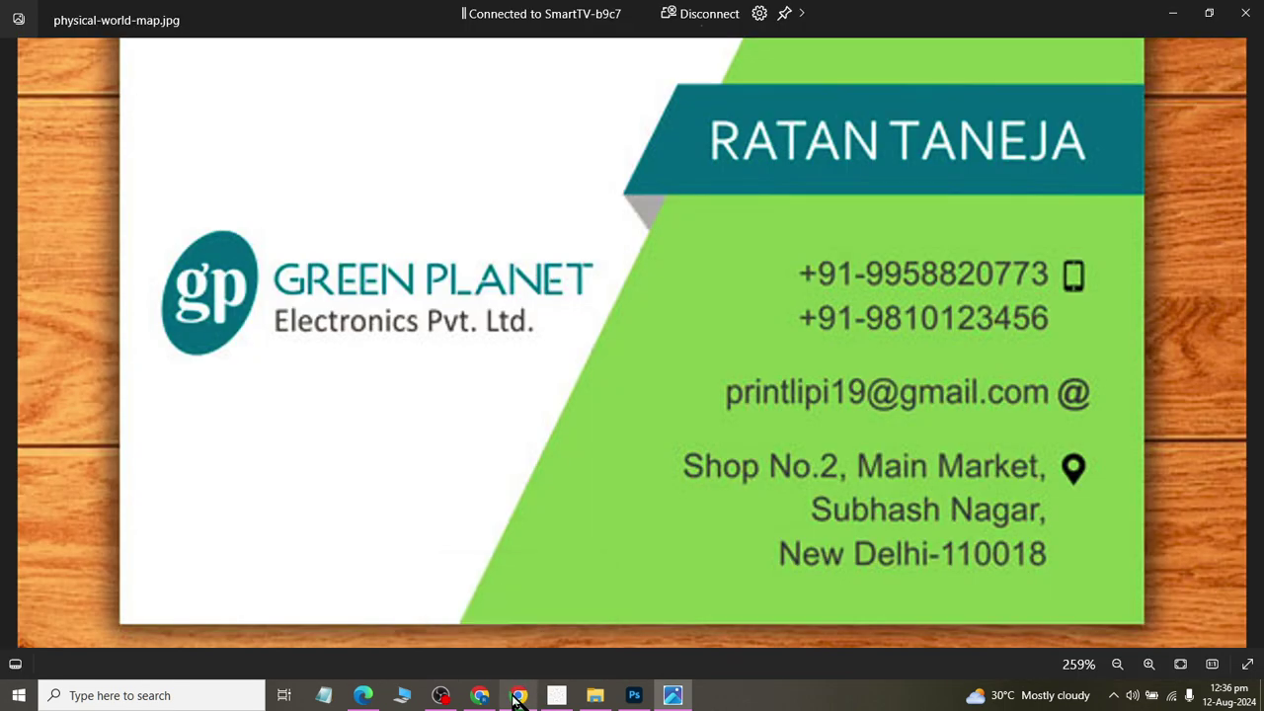
{"action": "key", "text": "super"}
Copy the cleanpng.com address from the image-sites list in Sticky Notes, then bring Chrome forward.
{"action": "type", "text": "sti"}
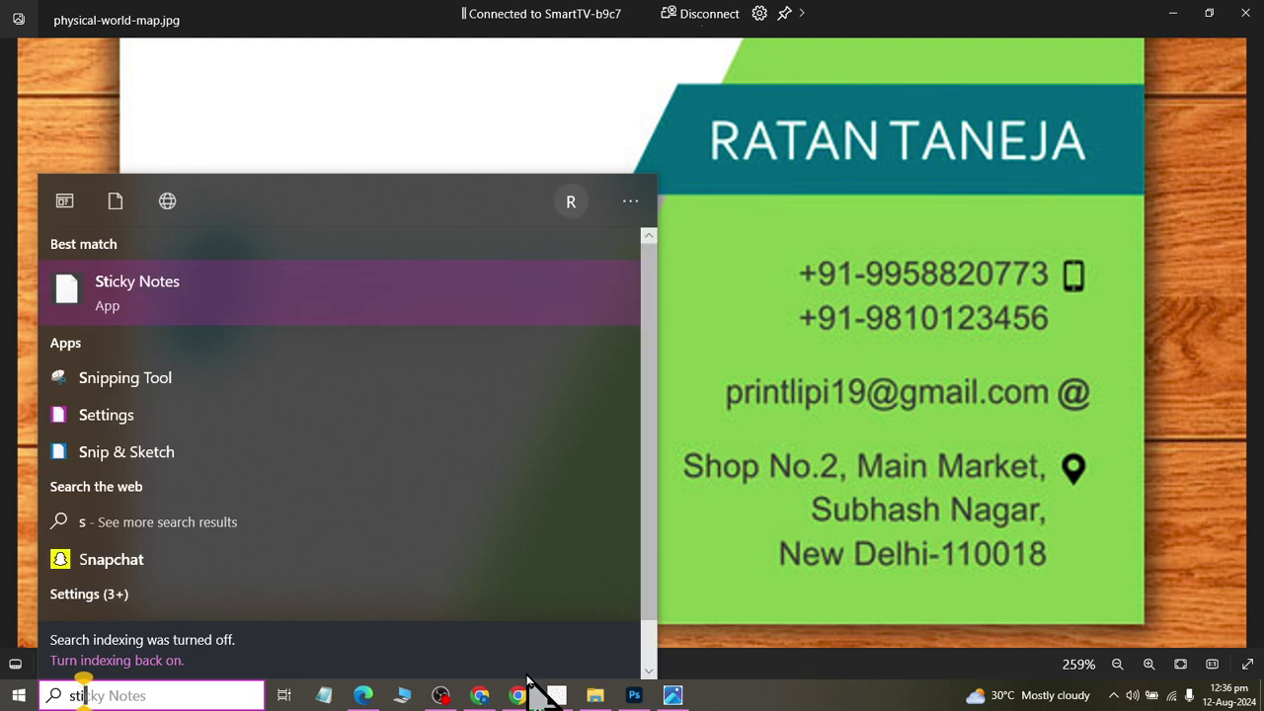
{"action": "type", "text": "ck"}
{"action": "left_click", "coordinate": [225, 308]}
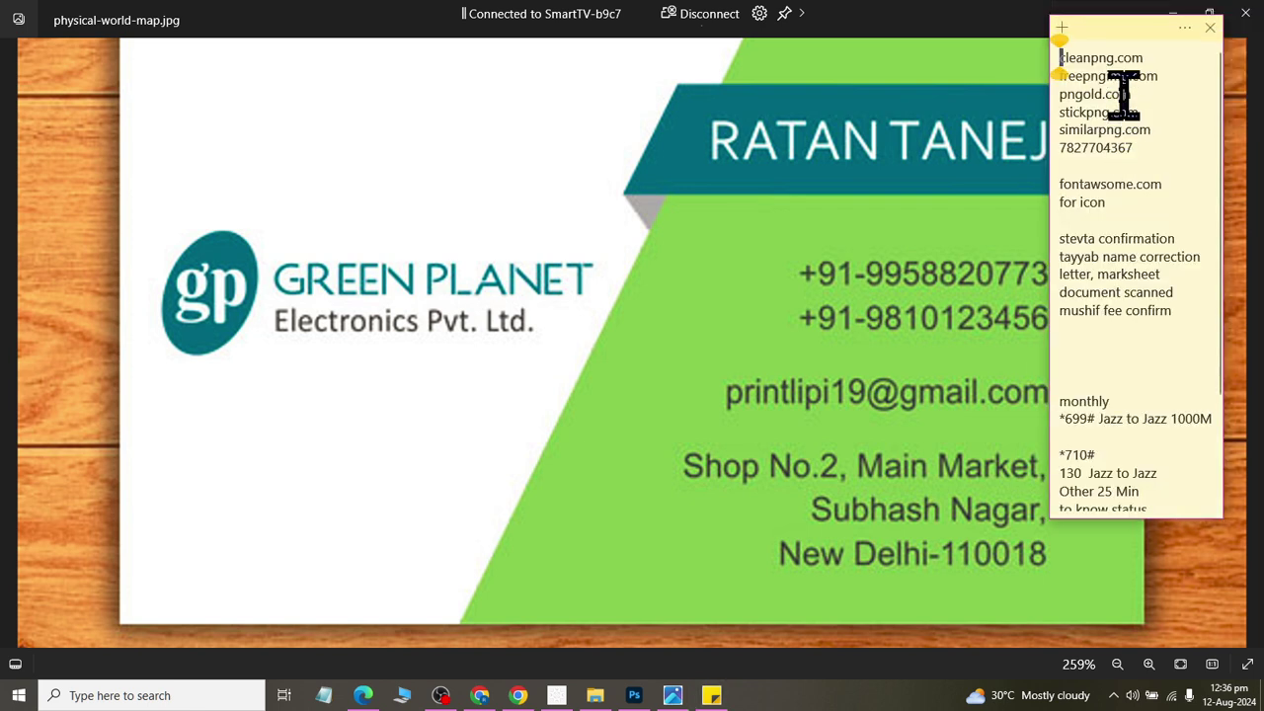
{"action": "left_click", "coordinate": [1148, 59]}
{"action": "left_click", "coordinate": [1160, 94]}
{"action": "left_click_drag", "start_coordinate": [1159, 51], "coordinate": [977, 43]}
{"action": "key", "text": "ctrl+c"}
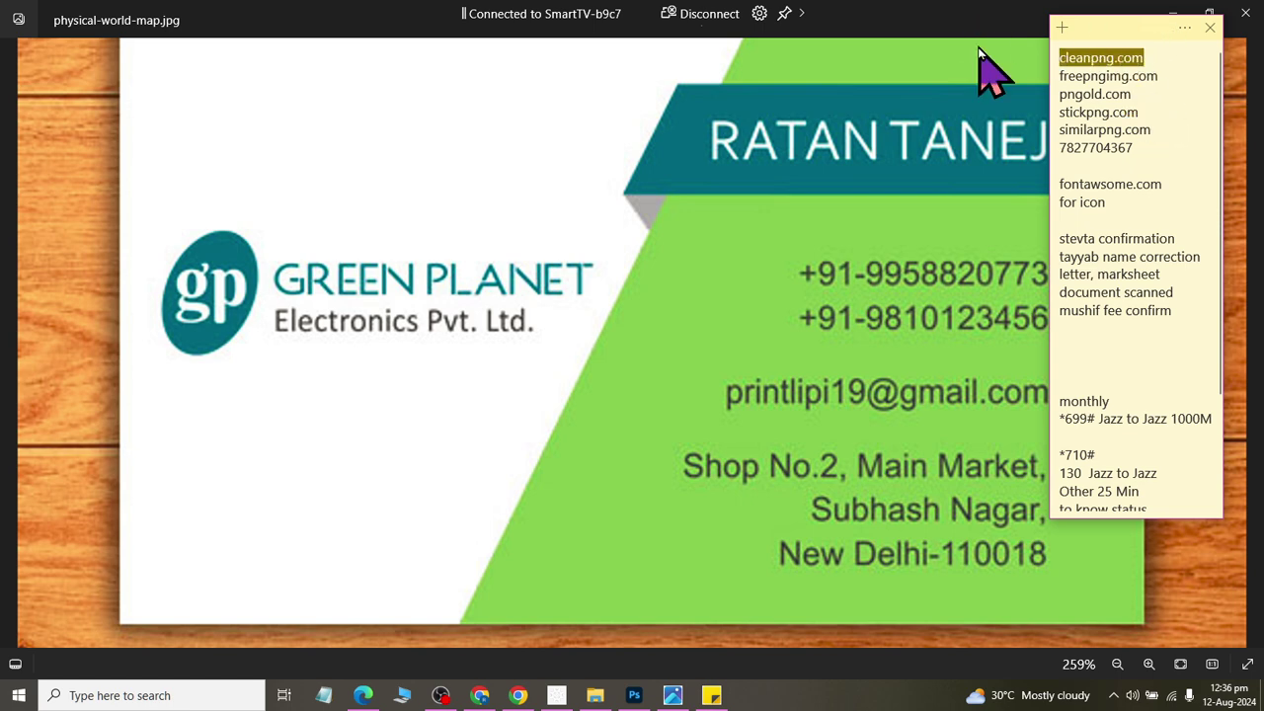
{"action": "left_click", "coordinate": [480, 696]}
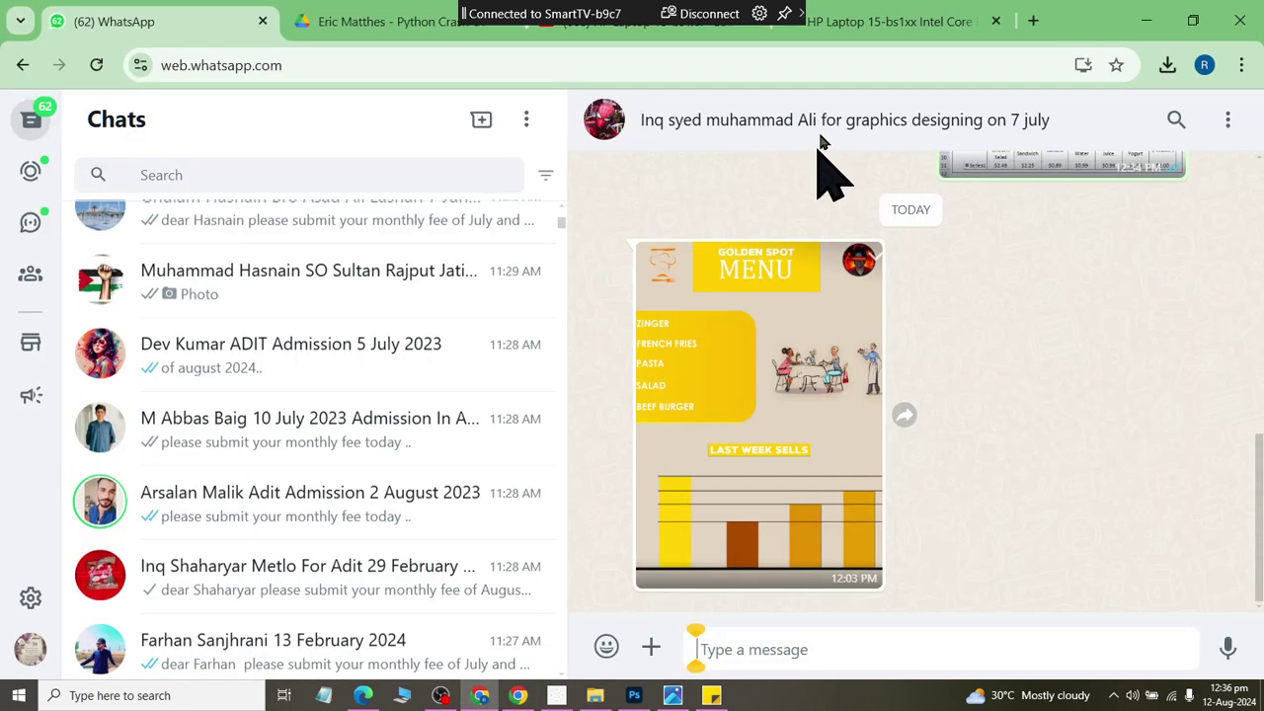
Go to cleanpng.com in a new tab and open the Logo PNG category.
{"action": "left_click", "coordinate": [1032, 22]}
{"action": "key", "text": "ctrl+v"}
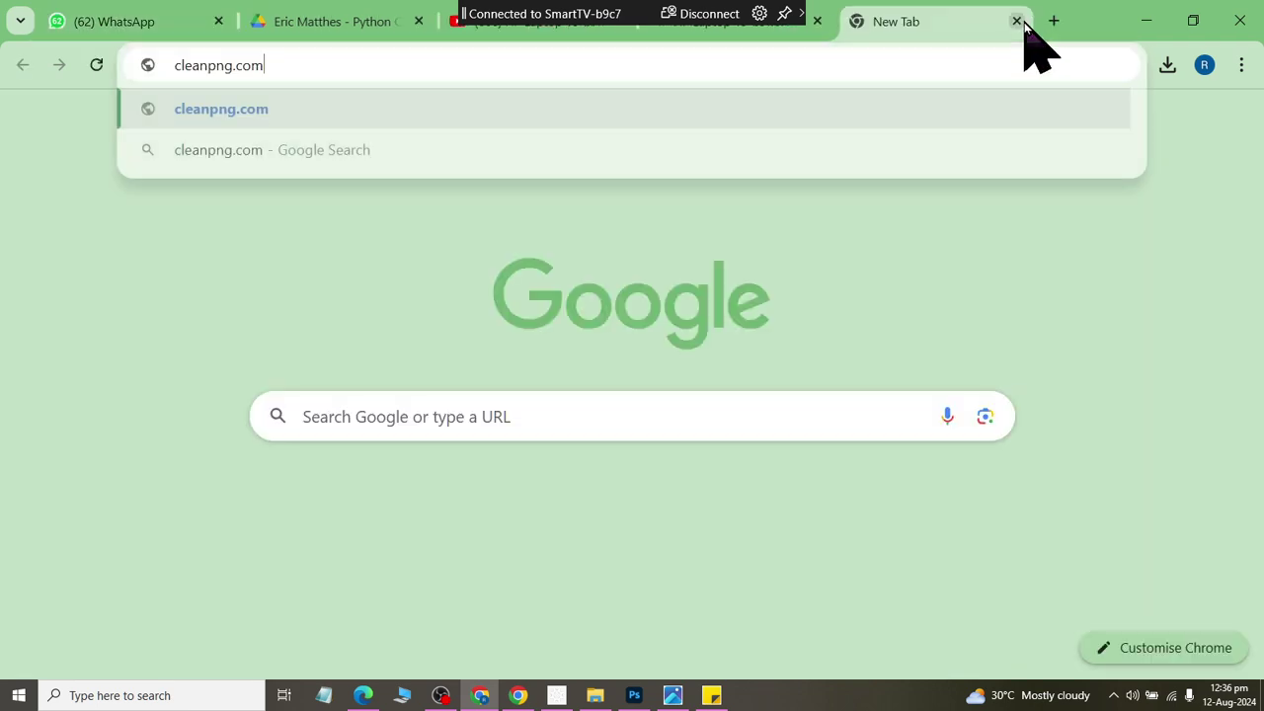
{"action": "key", "text": "Return"}
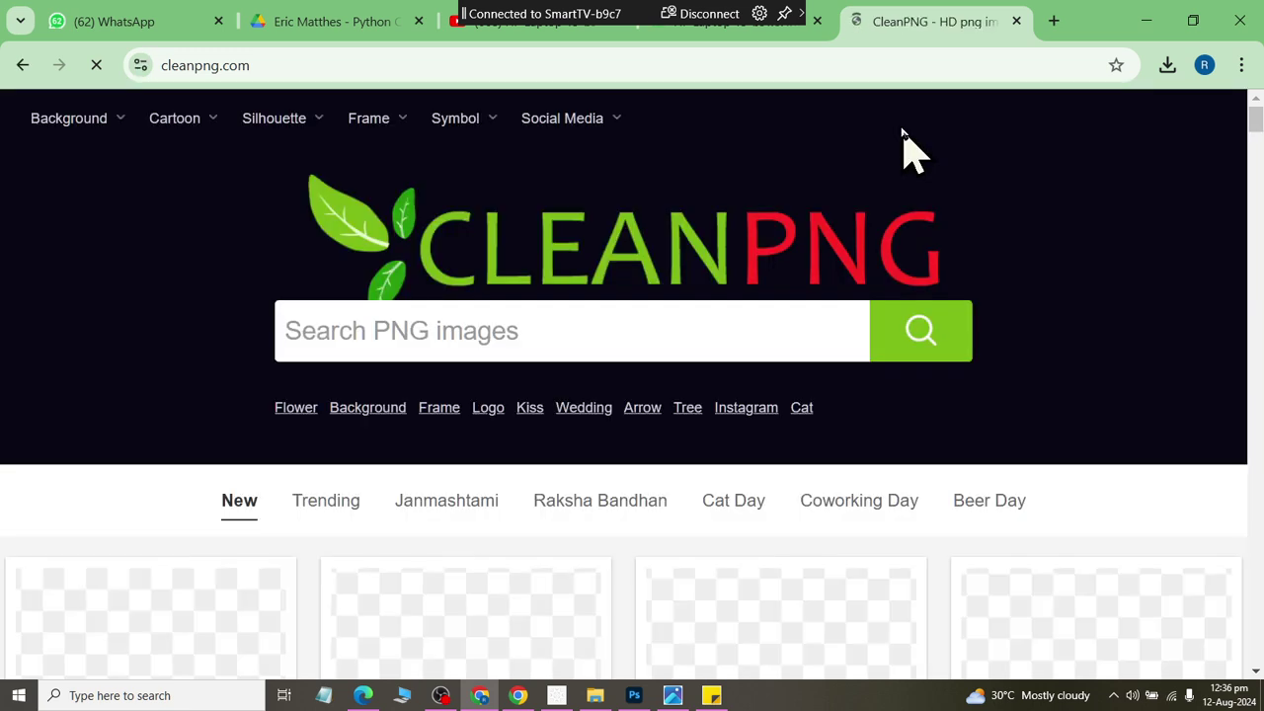
{"action": "scroll", "coordinate": [894, 217], "scroll_direction": "down", "scroll_amount": 4}
{"action": "scroll", "coordinate": [888, 290], "scroll_direction": "up", "scroll_amount": 4}
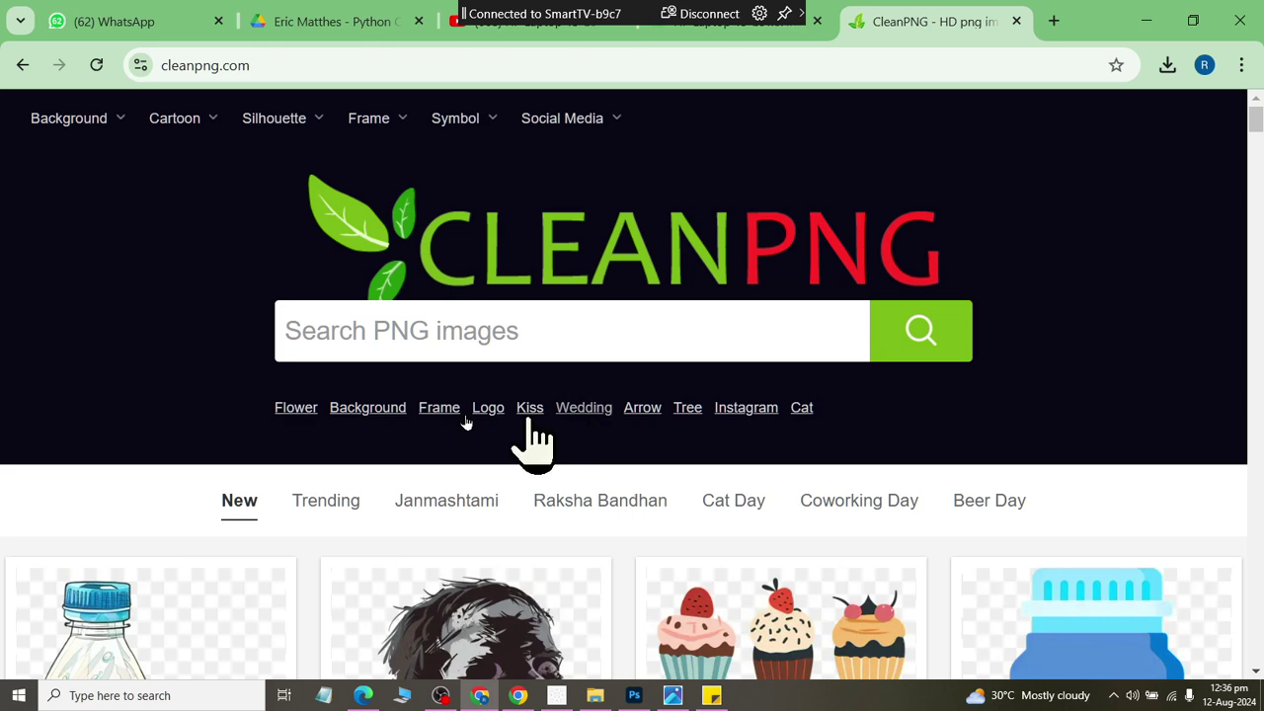
{"action": "left_click", "coordinate": [489, 409]}
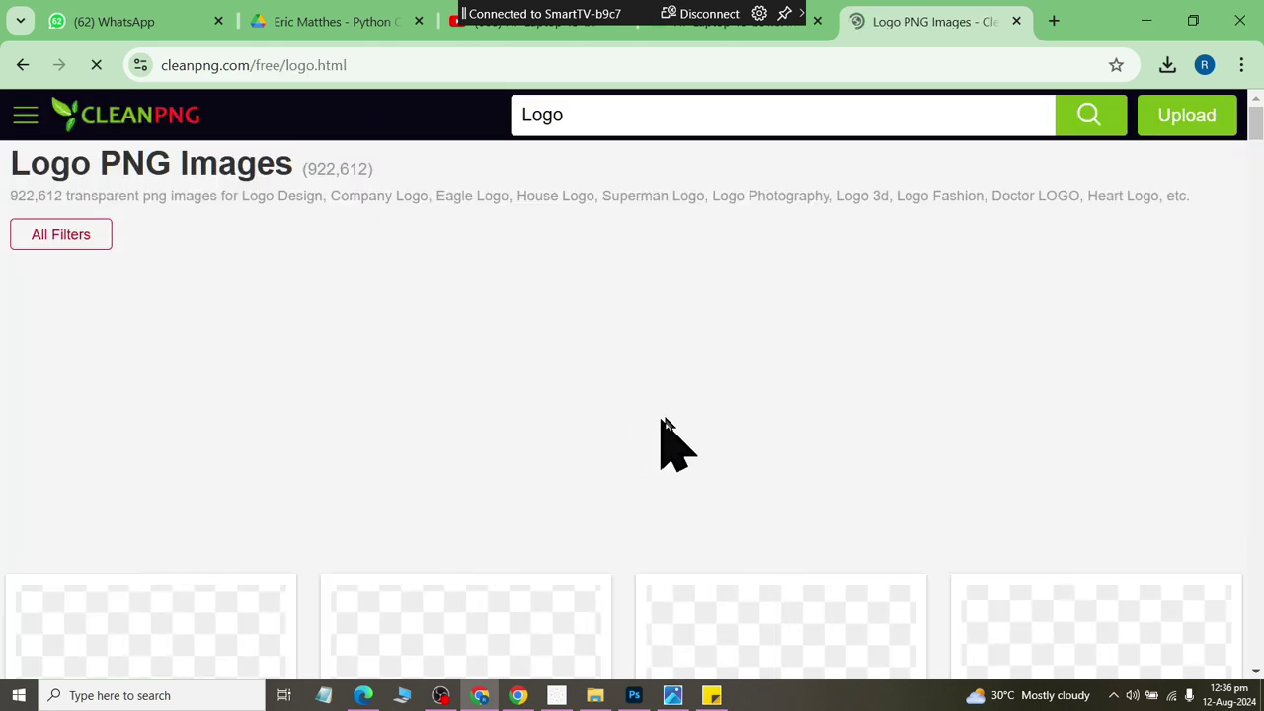
Scroll down through the Logo PNG results grid and back up to the top.
{"action": "scroll", "coordinate": [689, 390], "scroll_direction": "down", "scroll_amount": 3}
{"action": "scroll", "coordinate": [688, 390], "scroll_direction": "down", "scroll_amount": 2}
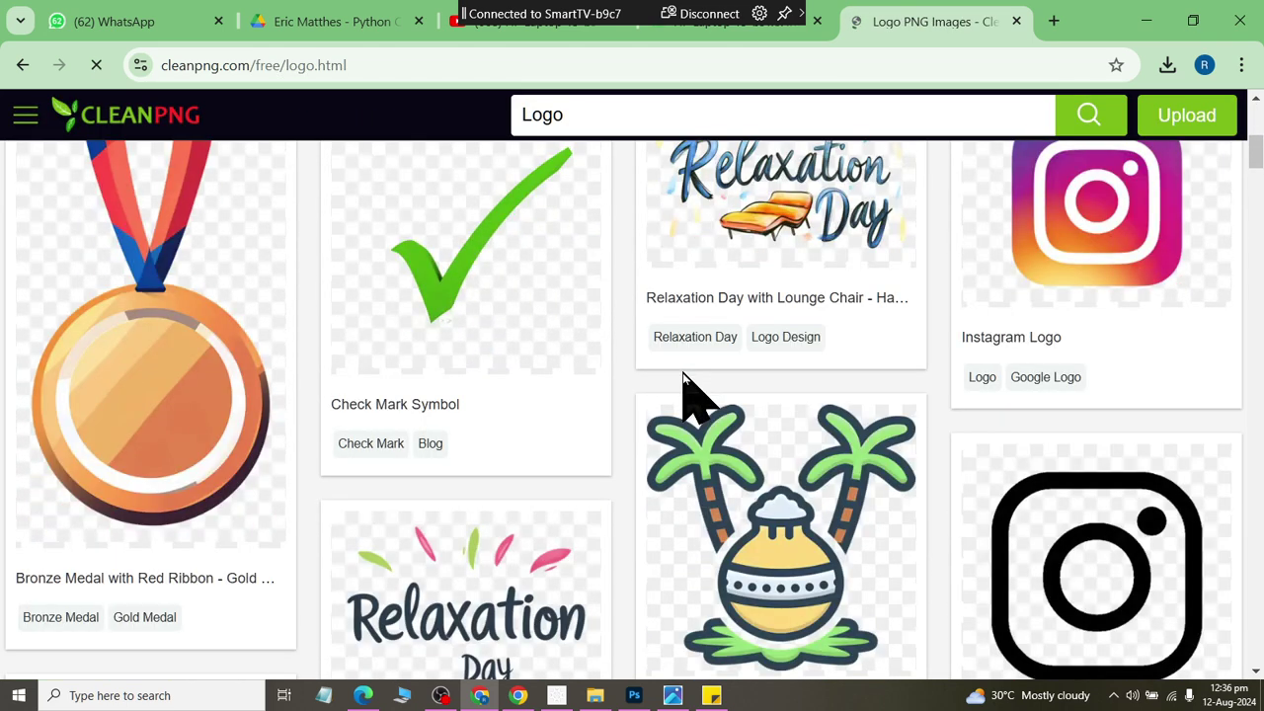
{"action": "scroll", "coordinate": [686, 385], "scroll_direction": "down", "scroll_amount": 4}
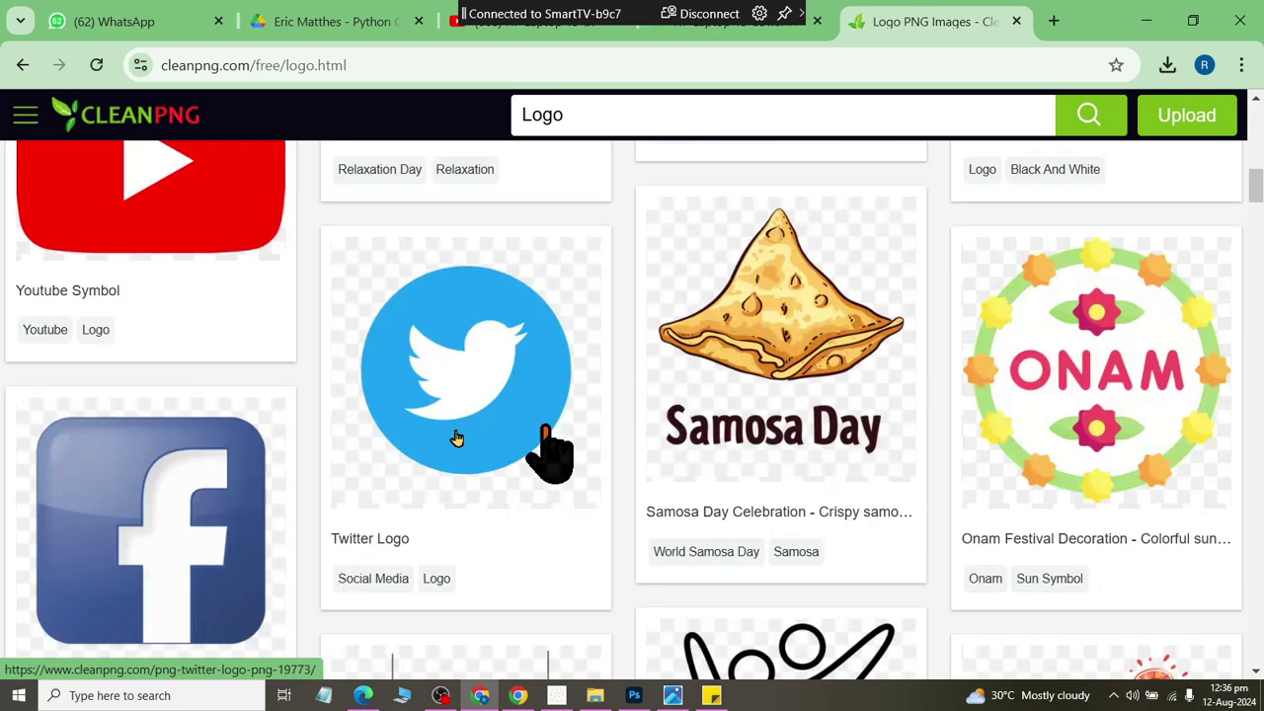
{"action": "scroll", "coordinate": [464, 424], "scroll_direction": "down", "scroll_amount": 1}
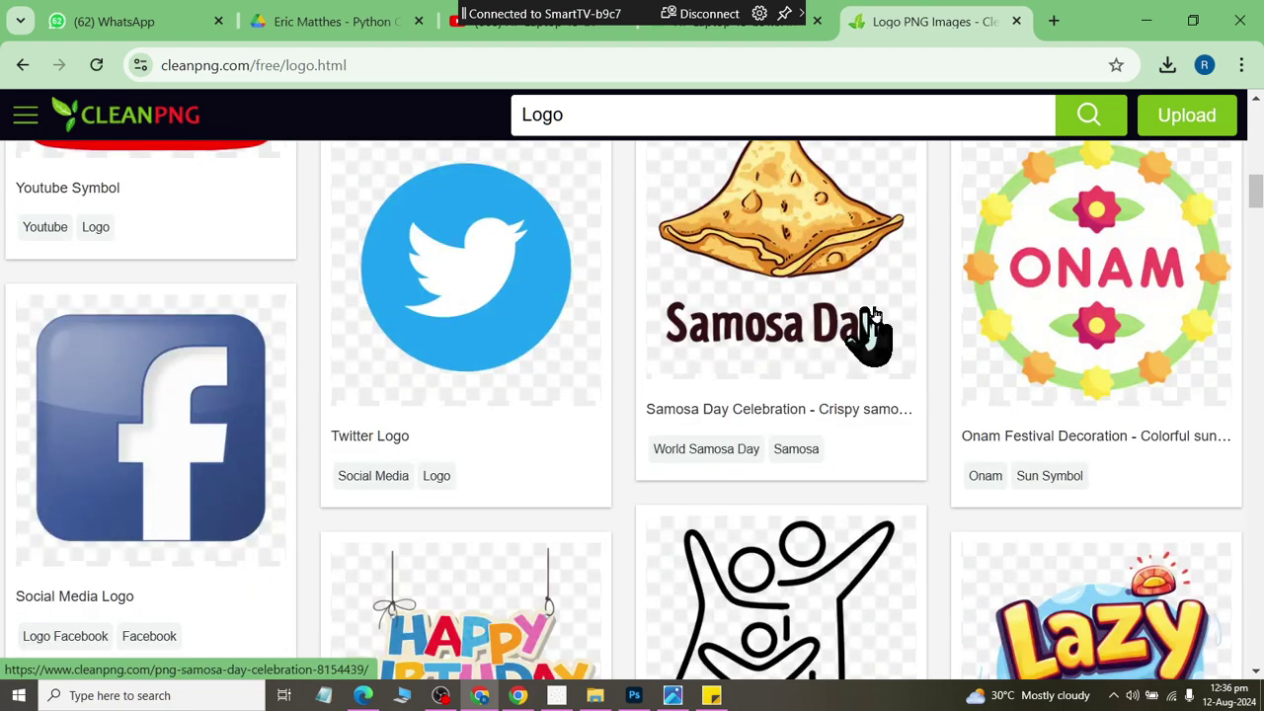
{"action": "scroll", "coordinate": [879, 340], "scroll_direction": "down", "scroll_amount": 4}
{"action": "scroll", "coordinate": [888, 346], "scroll_direction": "down", "scroll_amount": 3}
{"action": "scroll", "coordinate": [893, 366], "scroll_direction": "down", "scroll_amount": 2}
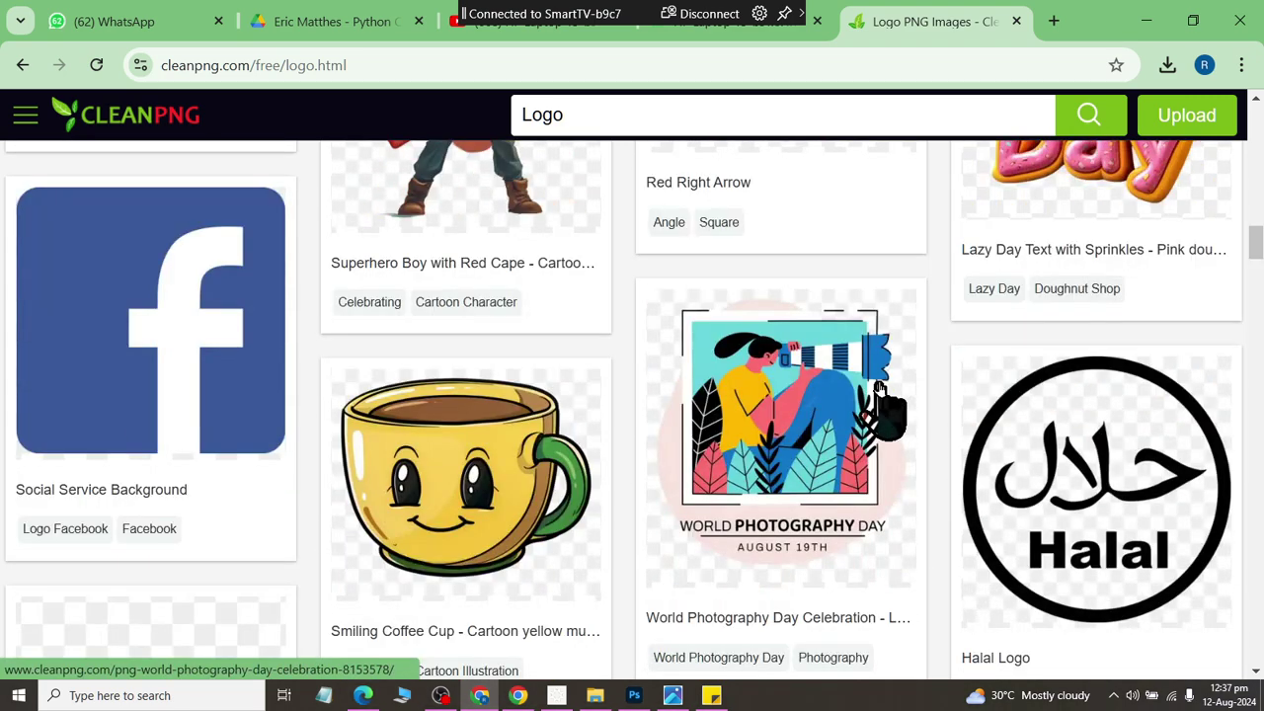
{"action": "scroll", "coordinate": [851, 413], "scroll_direction": "down", "scroll_amount": 1}
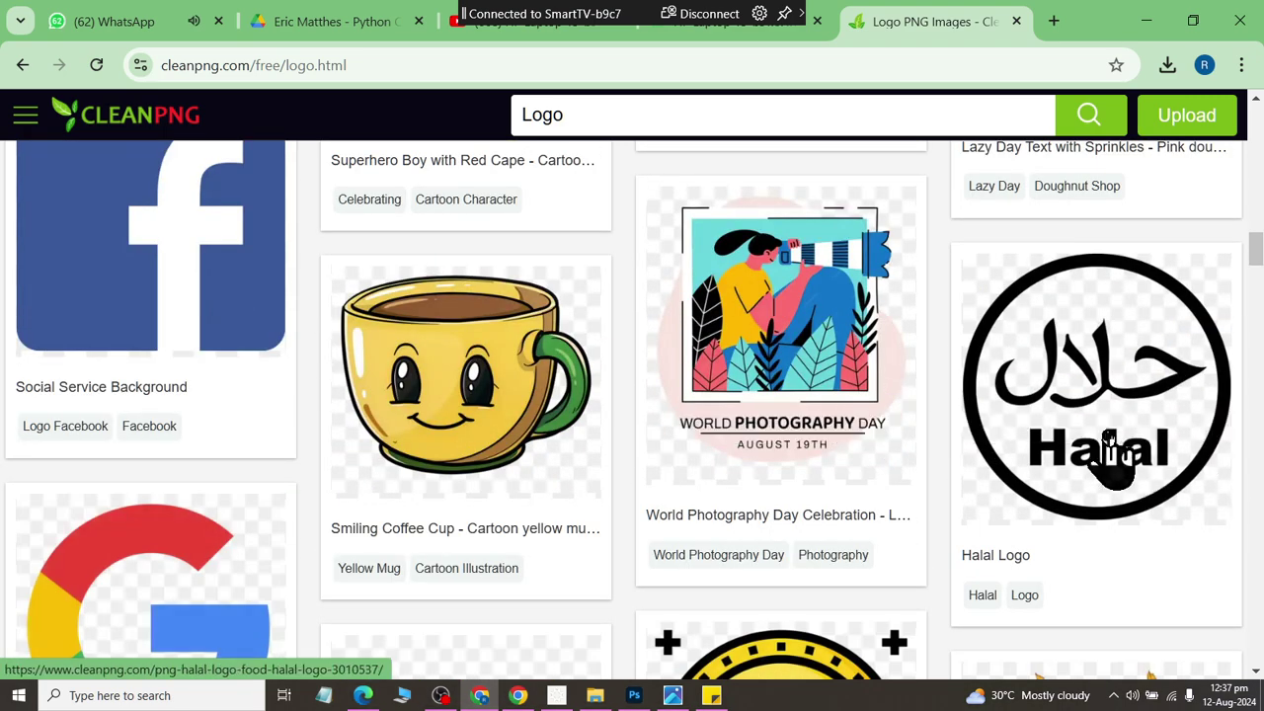
{"action": "scroll", "coordinate": [1047, 445], "scroll_direction": "down", "scroll_amount": 4}
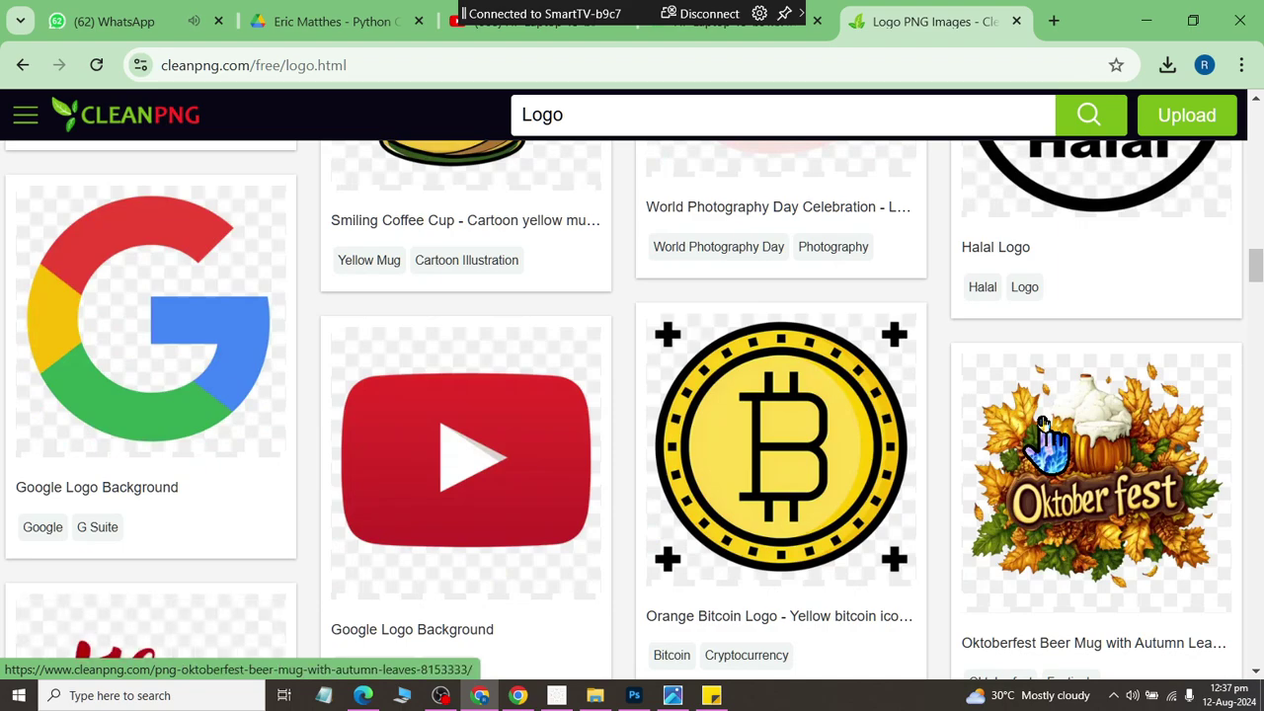
{"action": "scroll", "coordinate": [703, 334], "scroll_direction": "down", "scroll_amount": 3}
{"action": "scroll", "coordinate": [688, 337], "scroll_direction": "down", "scroll_amount": 1}
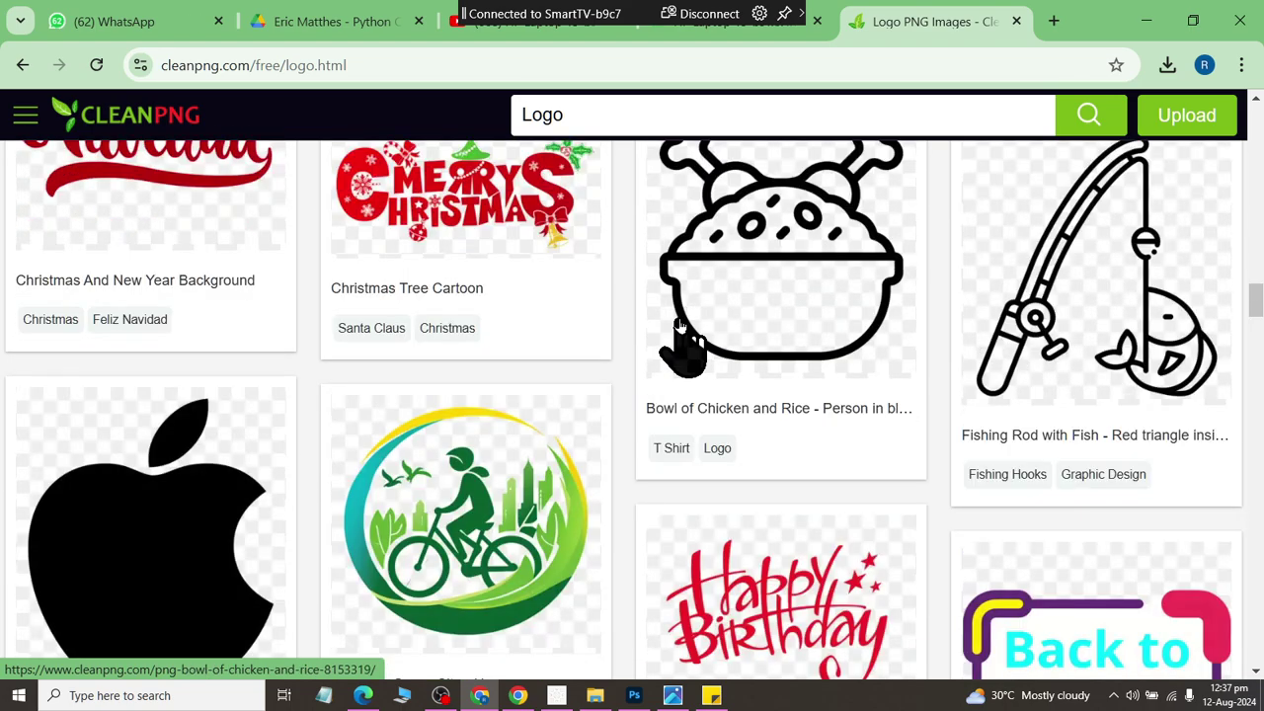
{"action": "scroll", "coordinate": [680, 325], "scroll_direction": "down", "scroll_amount": 2}
{"action": "scroll", "coordinate": [672, 361], "scroll_direction": "down", "scroll_amount": 1}
{"action": "scroll", "coordinate": [672, 367], "scroll_direction": "down", "scroll_amount": 4}
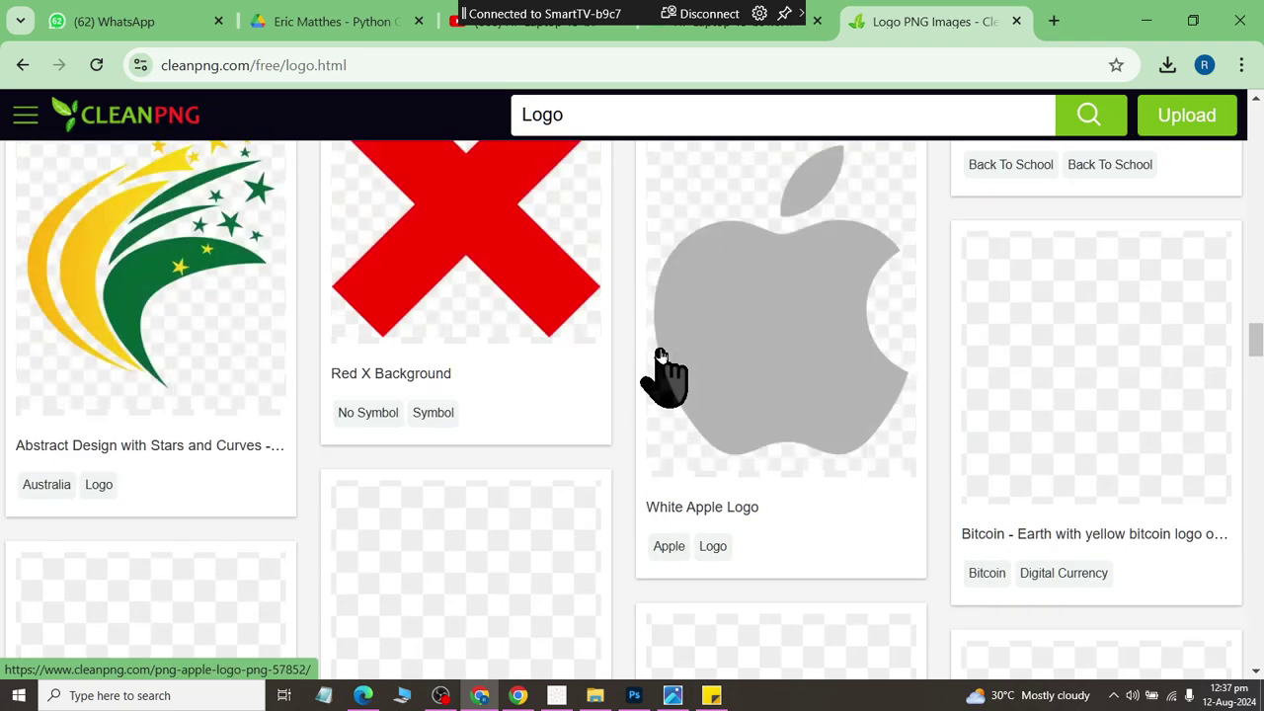
{"action": "scroll", "coordinate": [662, 375], "scroll_direction": "up", "scroll_amount": 6}
{"action": "scroll", "coordinate": [659, 331], "scroll_direction": "up", "scroll_amount": 10}
{"action": "scroll", "coordinate": [655, 316], "scroll_direction": "up", "scroll_amount": 6}
{"action": "scroll", "coordinate": [654, 312], "scroll_direction": "up", "scroll_amount": 6}
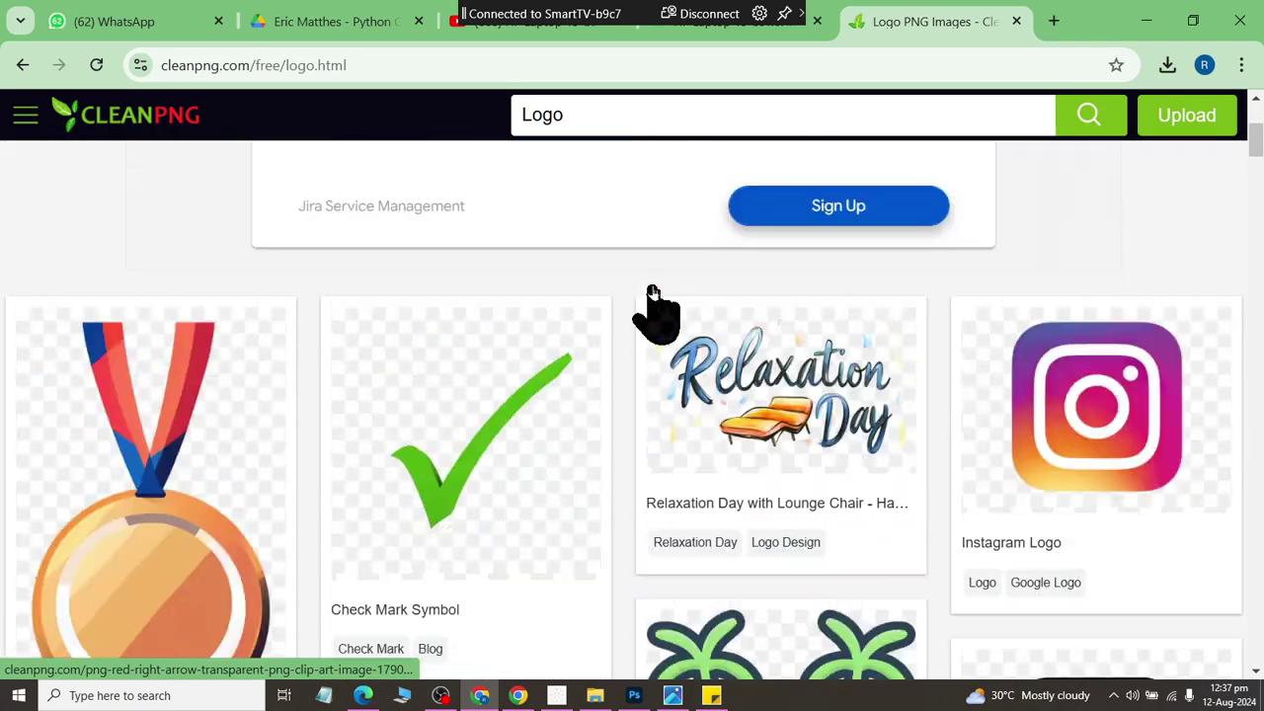
{"action": "scroll", "coordinate": [655, 310], "scroll_direction": "up", "scroll_amount": 3}
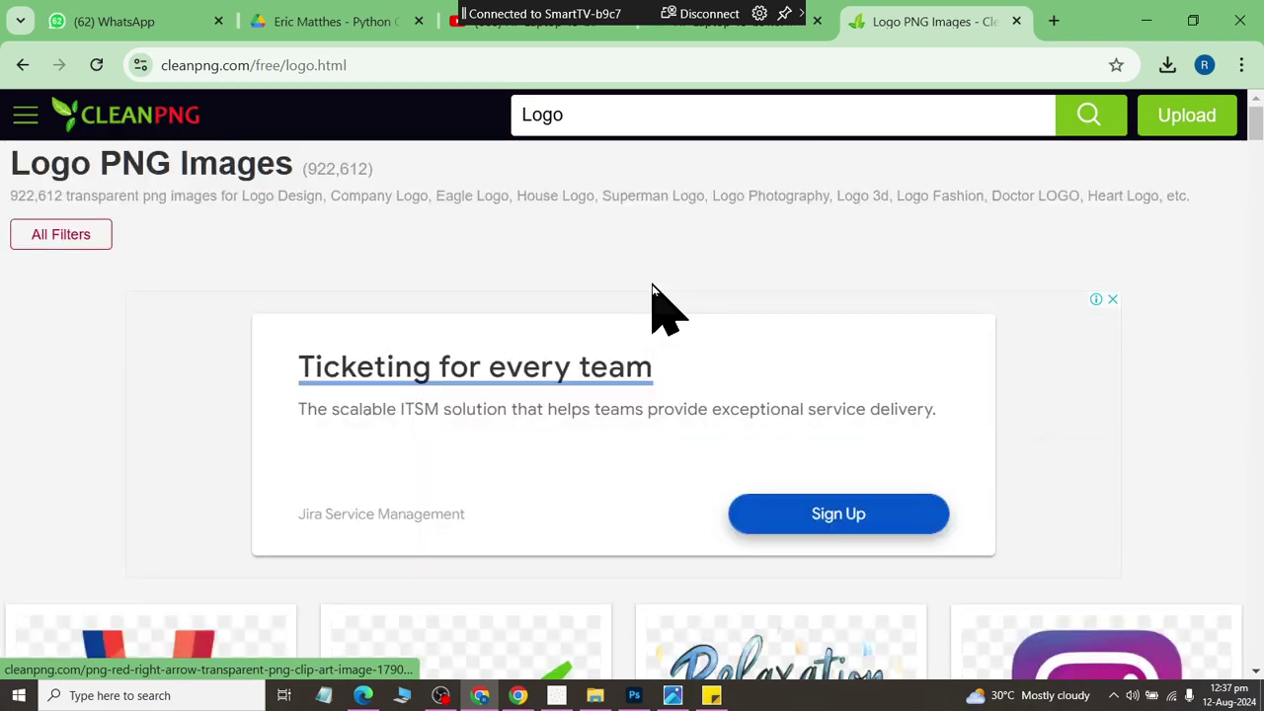
Search the filters for 'contact' and scroll through the contact image results.
{"action": "left_click", "coordinate": [20, 245]}
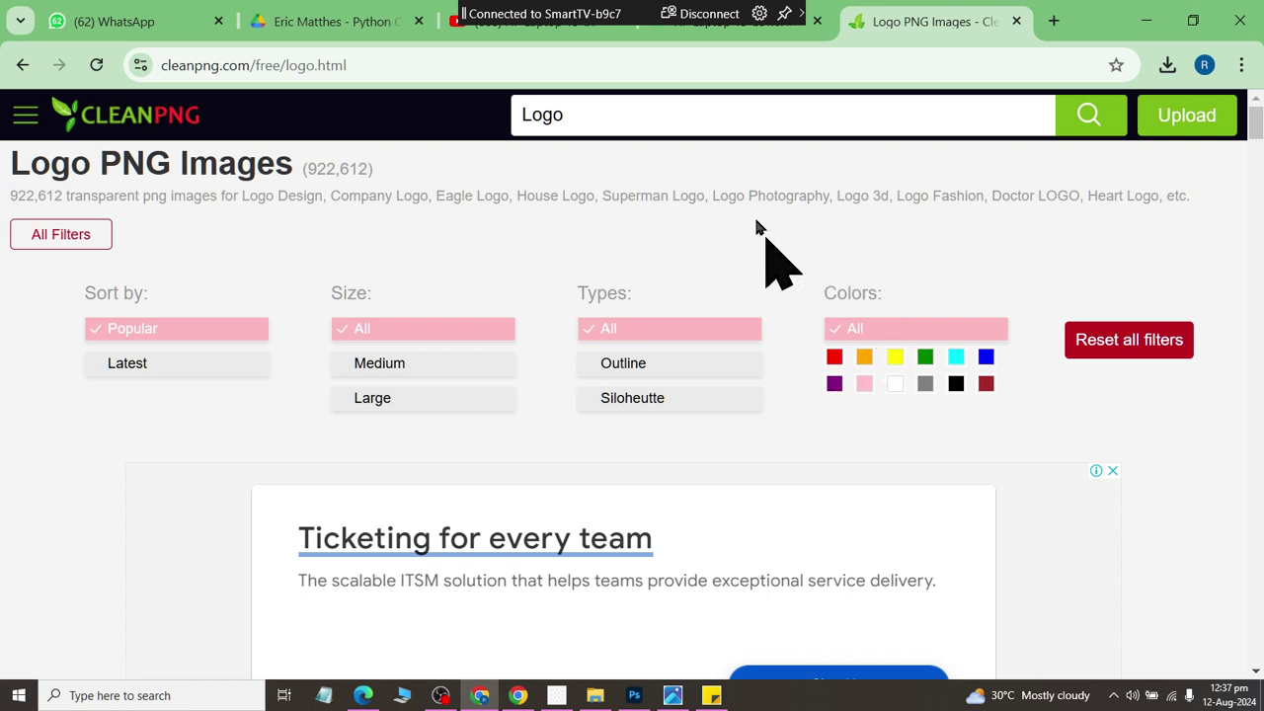
{"action": "type", "text": "co"}
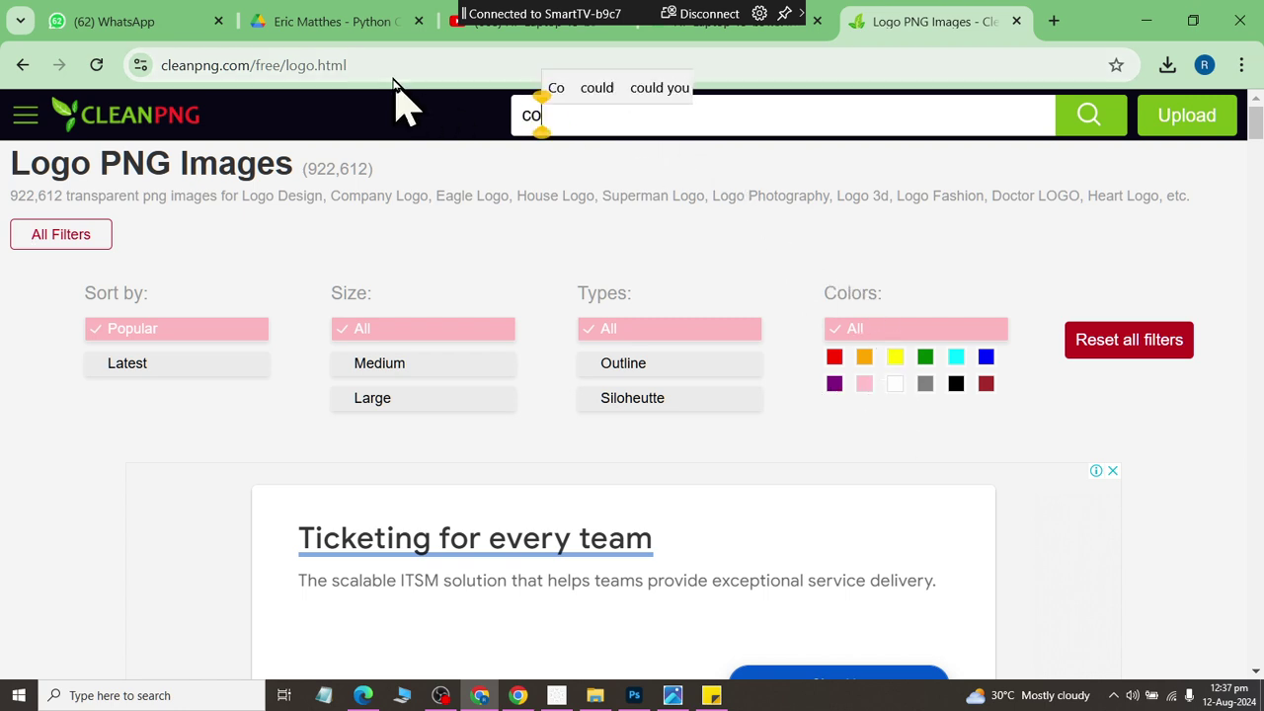
{"action": "type", "text": "ntact"}
{"action": "key", "text": "Return"}
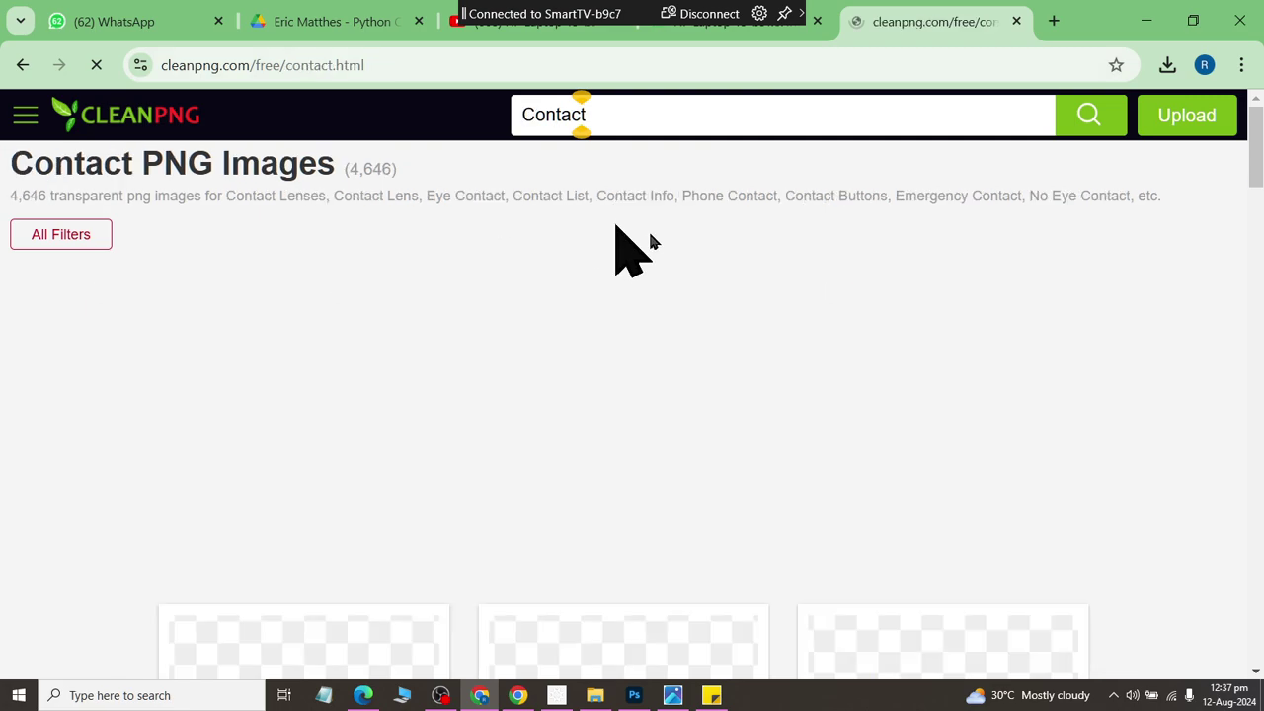
{"action": "scroll", "coordinate": [705, 344], "scroll_direction": "down", "scroll_amount": 3}
{"action": "scroll", "coordinate": [705, 361], "scroll_direction": "down", "scroll_amount": 2}
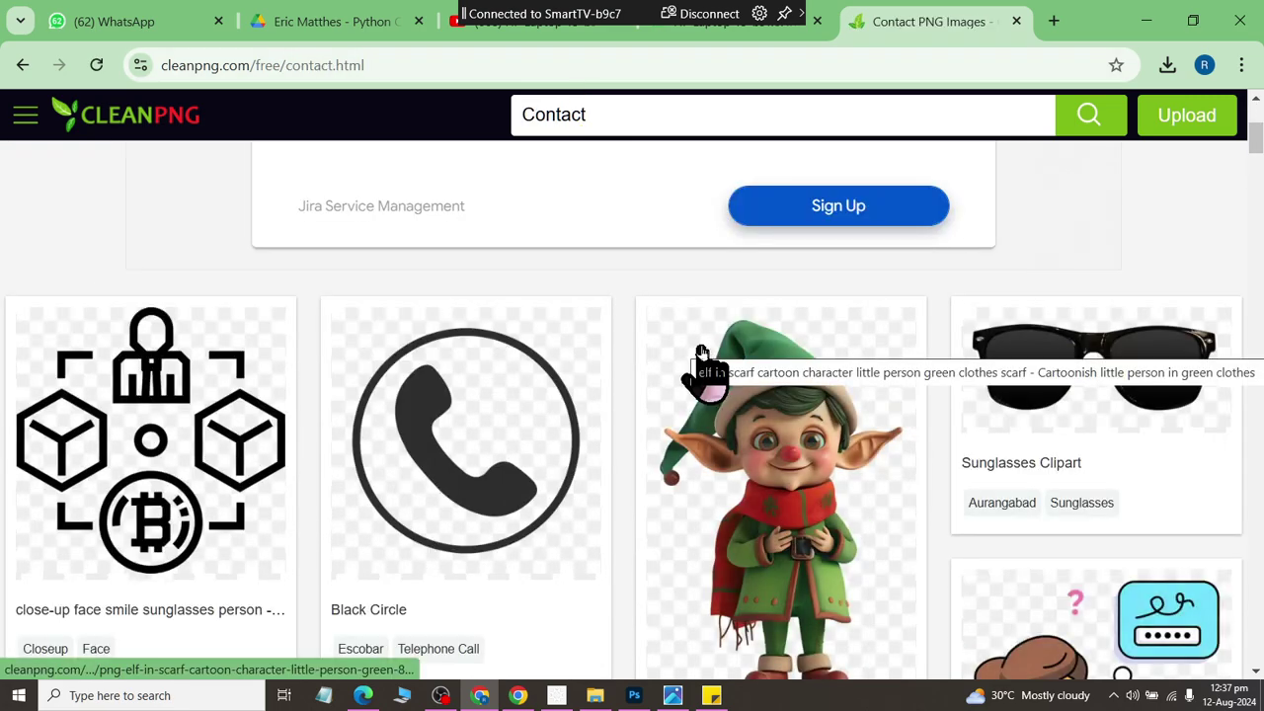
{"action": "scroll", "coordinate": [705, 370], "scroll_direction": "down", "scroll_amount": 3}
{"action": "scroll", "coordinate": [705, 370], "scroll_direction": "down", "scroll_amount": 1}
{"action": "scroll", "coordinate": [707, 363], "scroll_direction": "down", "scroll_amount": 5}
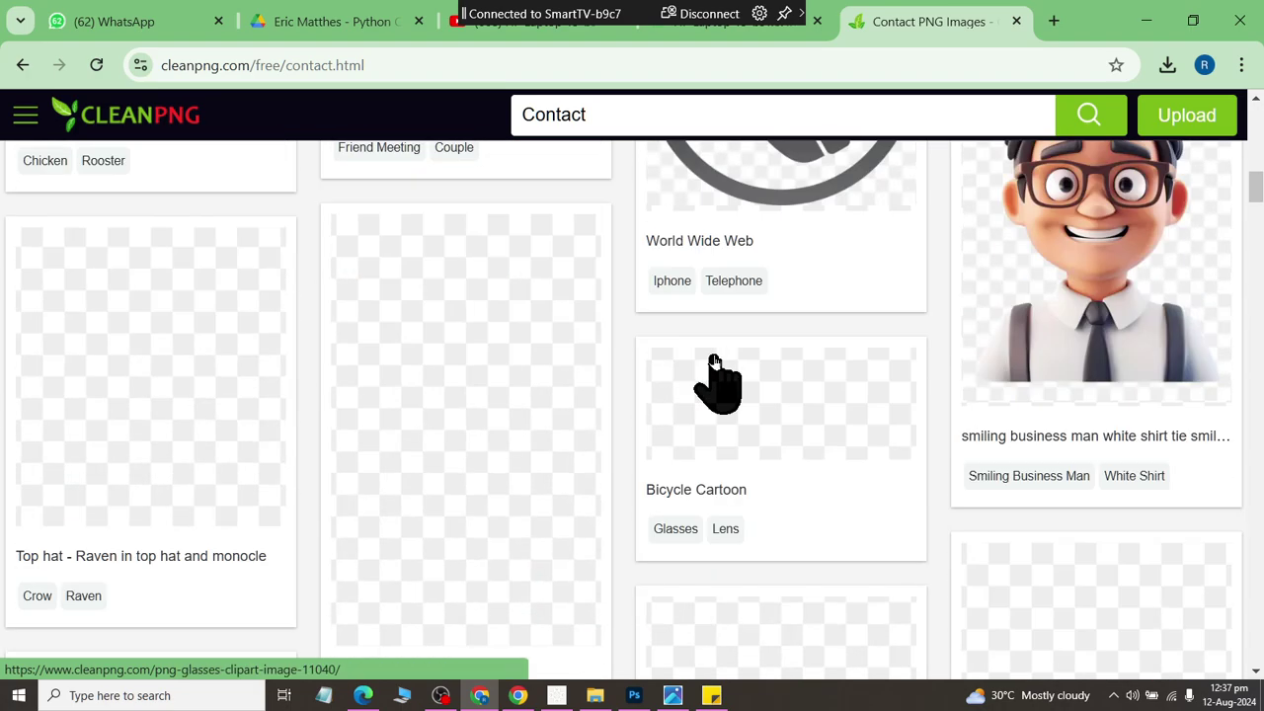
{"action": "scroll", "coordinate": [709, 360], "scroll_direction": "down", "scroll_amount": 5}
{"action": "scroll", "coordinate": [709, 355], "scroll_direction": "down", "scroll_amount": 1}
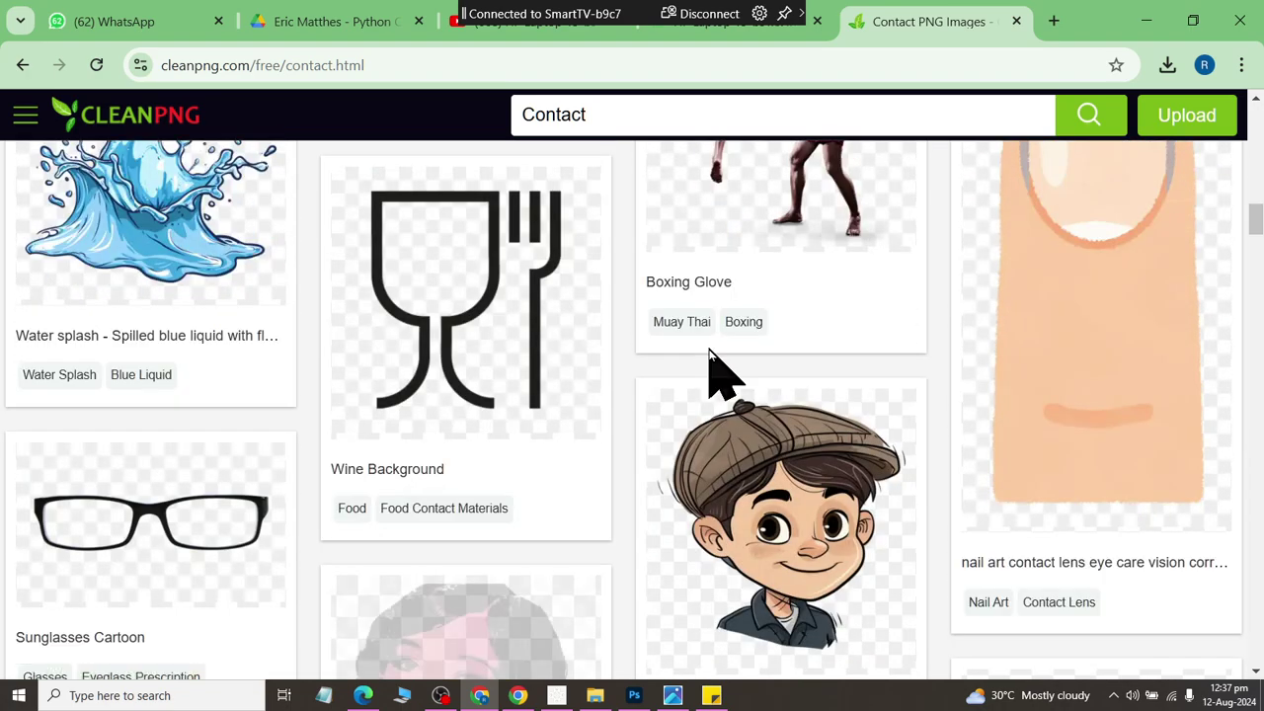
{"action": "scroll", "coordinate": [709, 357], "scroll_direction": "down", "scroll_amount": 3}
{"action": "scroll", "coordinate": [703, 381], "scroll_direction": "down", "scroll_amount": 4}
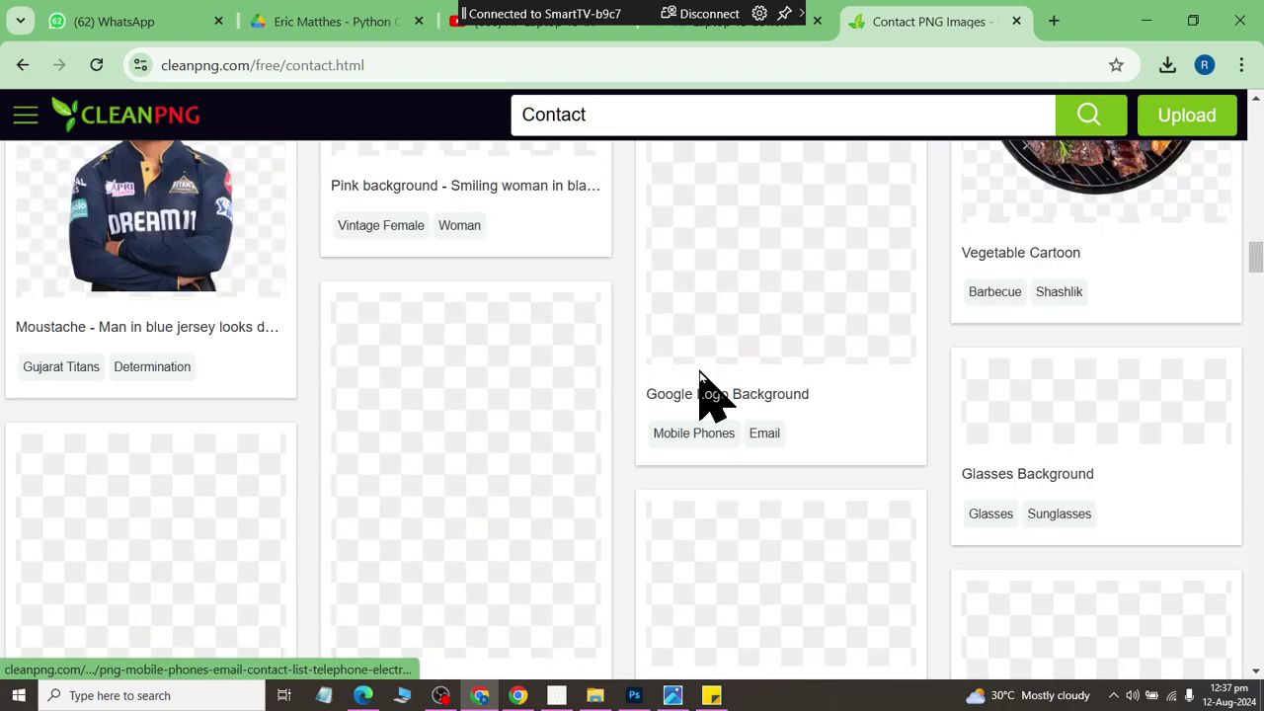
{"action": "scroll", "coordinate": [692, 410], "scroll_direction": "down", "scroll_amount": 4}
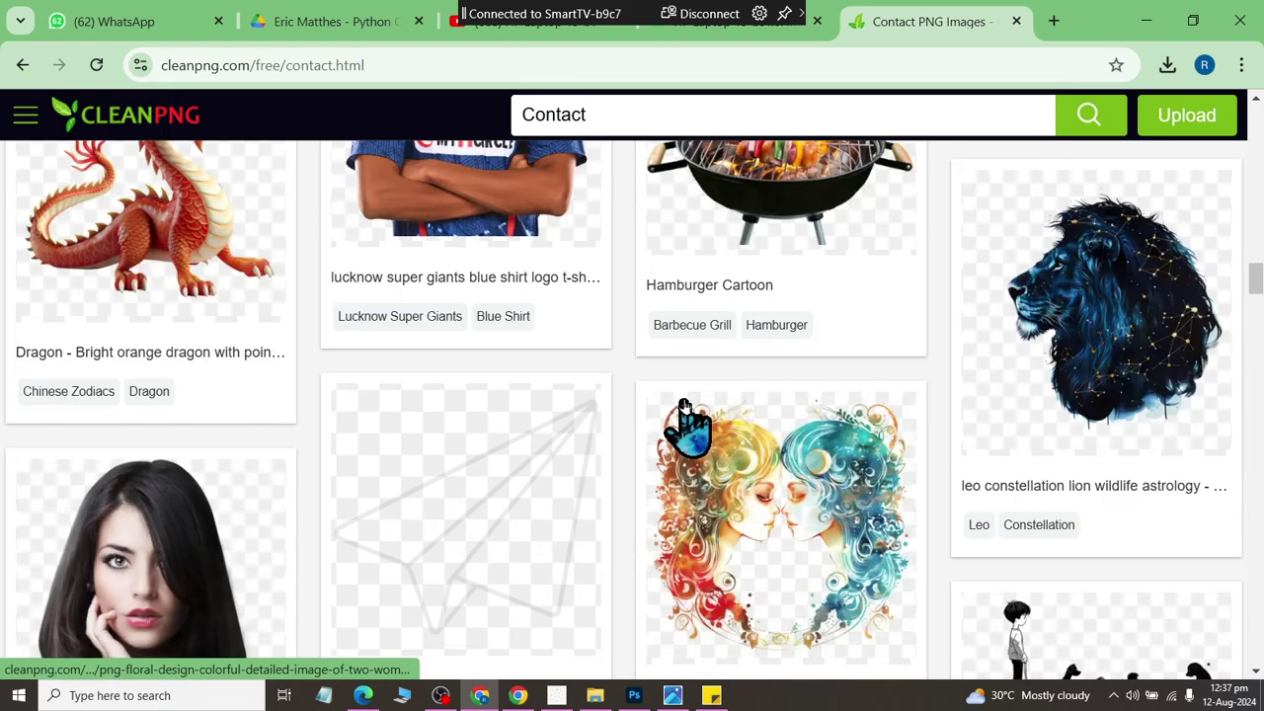
{"action": "scroll", "coordinate": [683, 415], "scroll_direction": "down", "scroll_amount": 5}
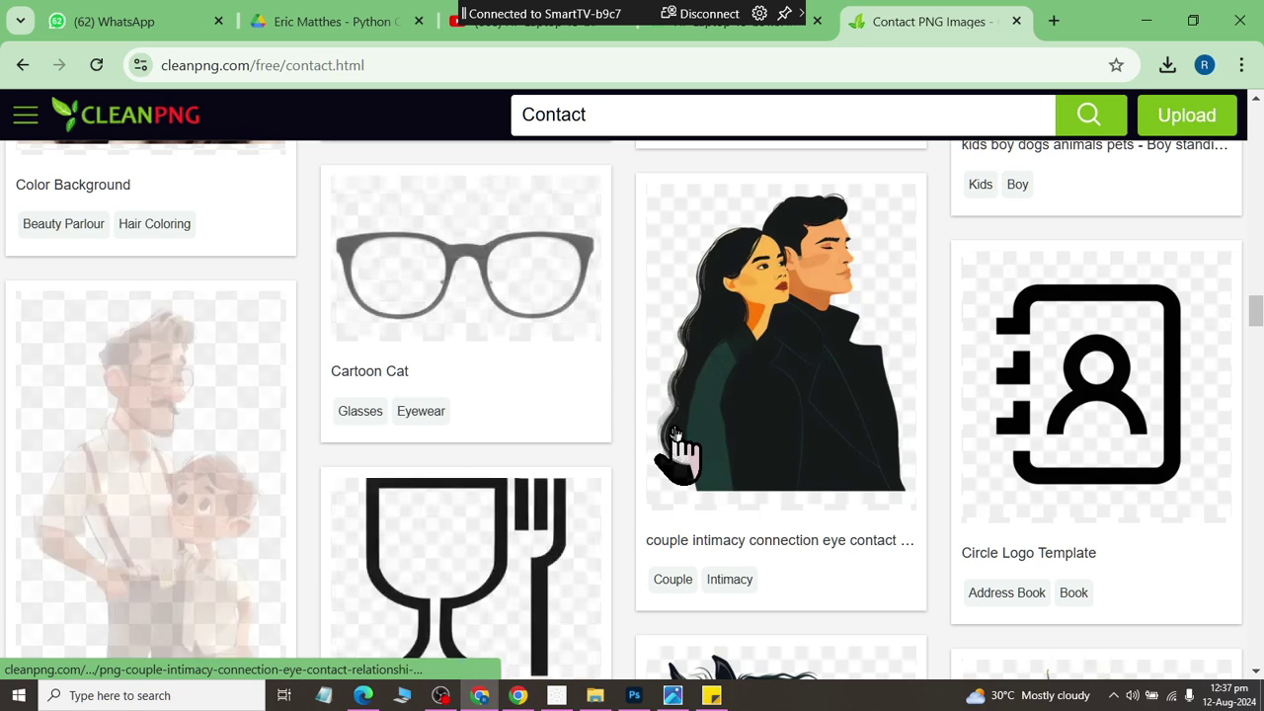
Open the Address Book - Circle Logo Template, dismiss the ads, and download the free PNG.
{"action": "left_click", "coordinate": [1096, 390]}
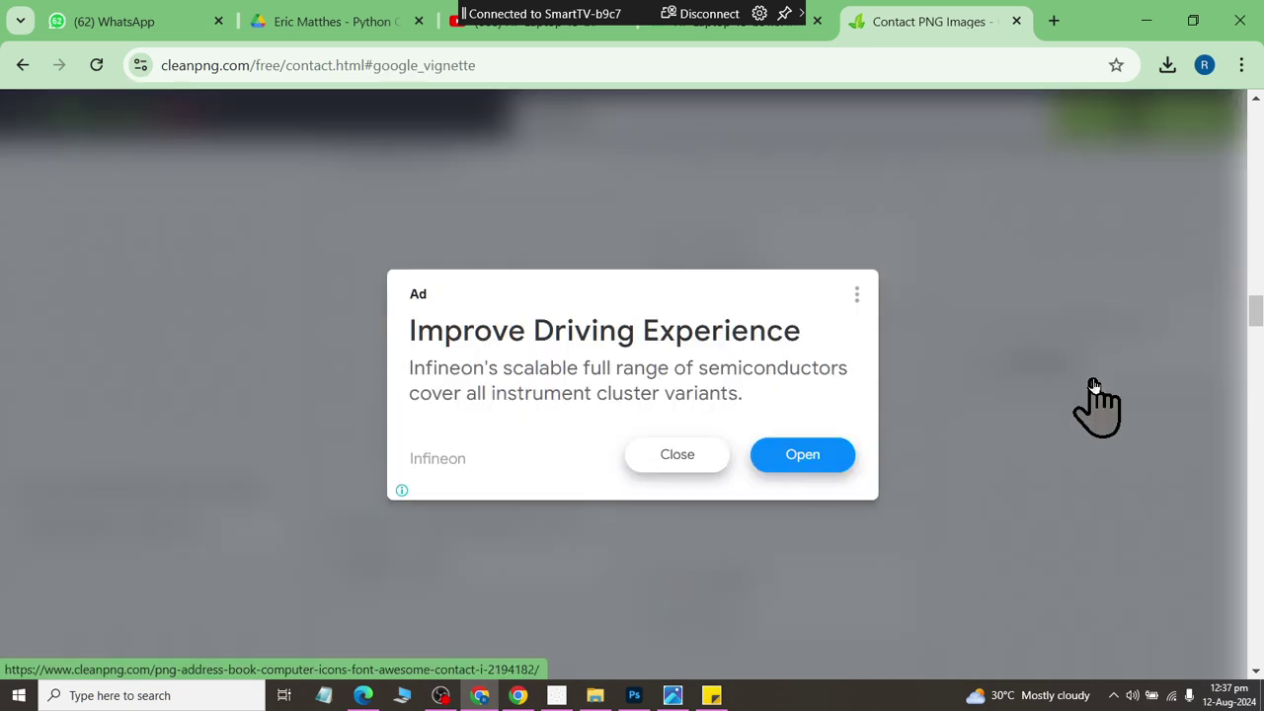
{"action": "left_click", "coordinate": [652, 464]}
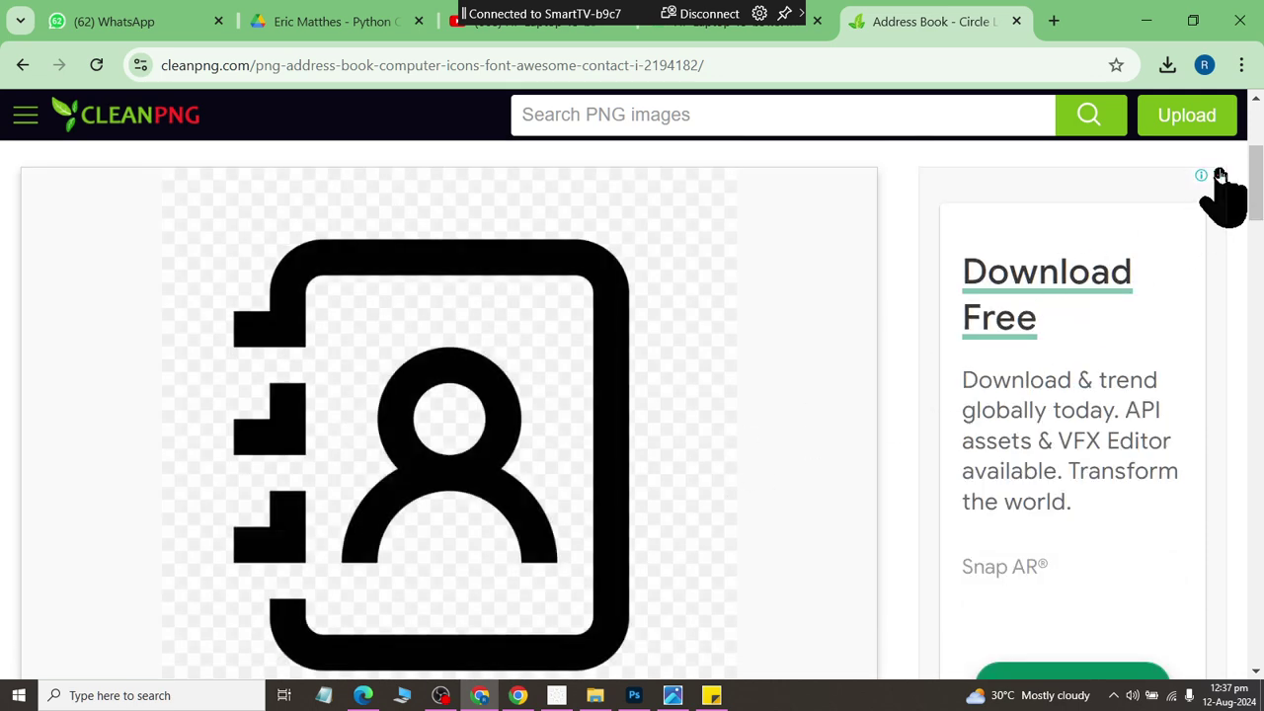
{"action": "left_click", "coordinate": [1218, 176]}
{"action": "left_click", "coordinate": [1027, 222]}
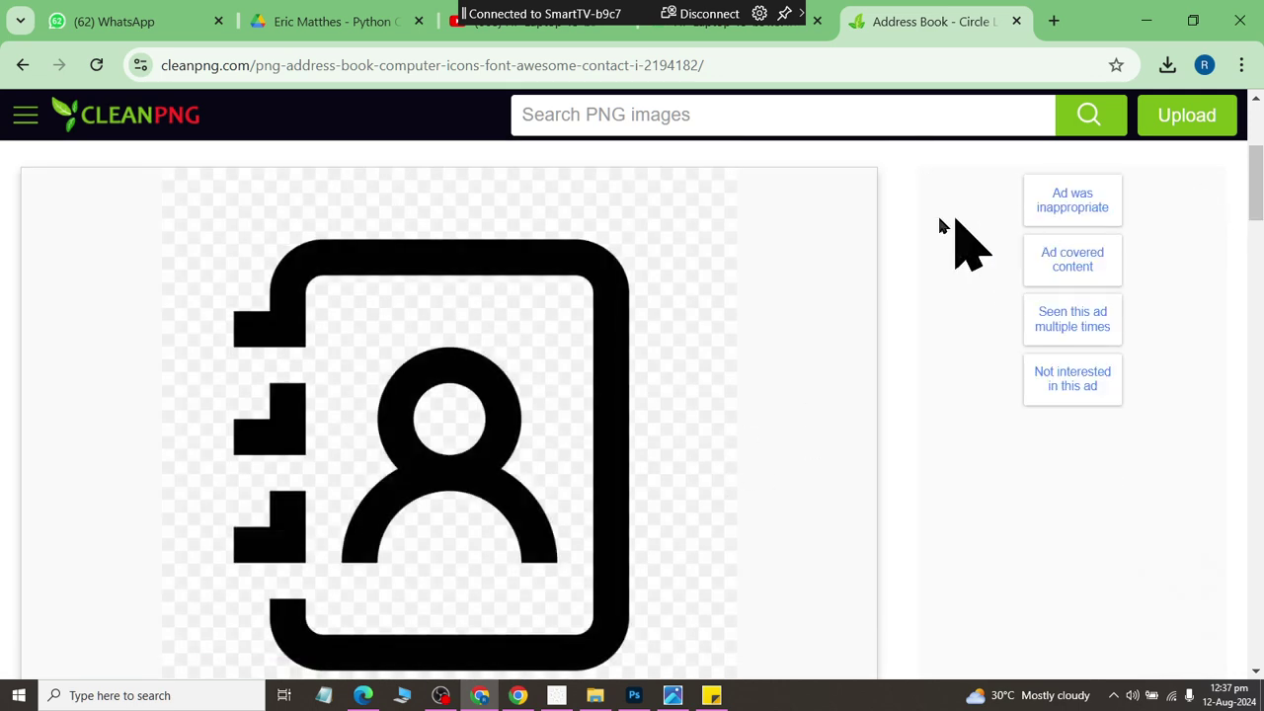
{"action": "scroll", "coordinate": [559, 298], "scroll_direction": "down", "scroll_amount": 1}
{"action": "scroll", "coordinate": [559, 306], "scroll_direction": "down", "scroll_amount": 1}
{"action": "scroll", "coordinate": [558, 325], "scroll_direction": "down", "scroll_amount": 2}
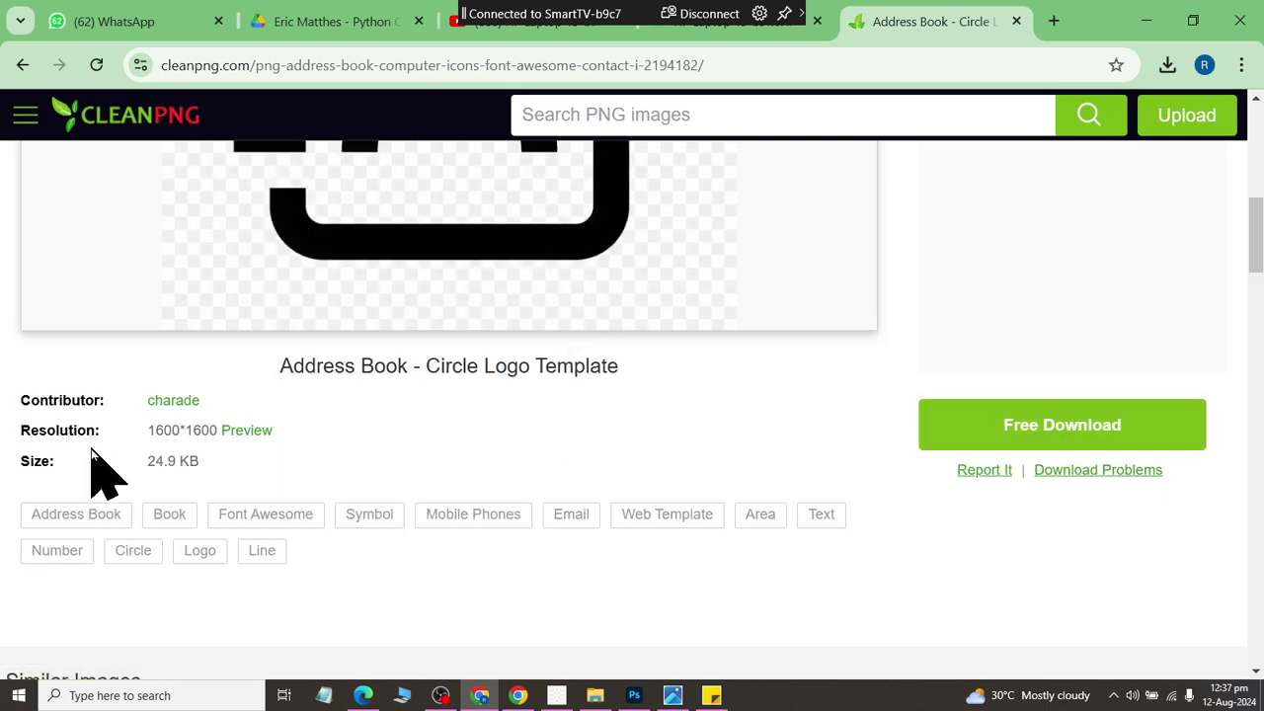
{"action": "left_click", "coordinate": [983, 414]}
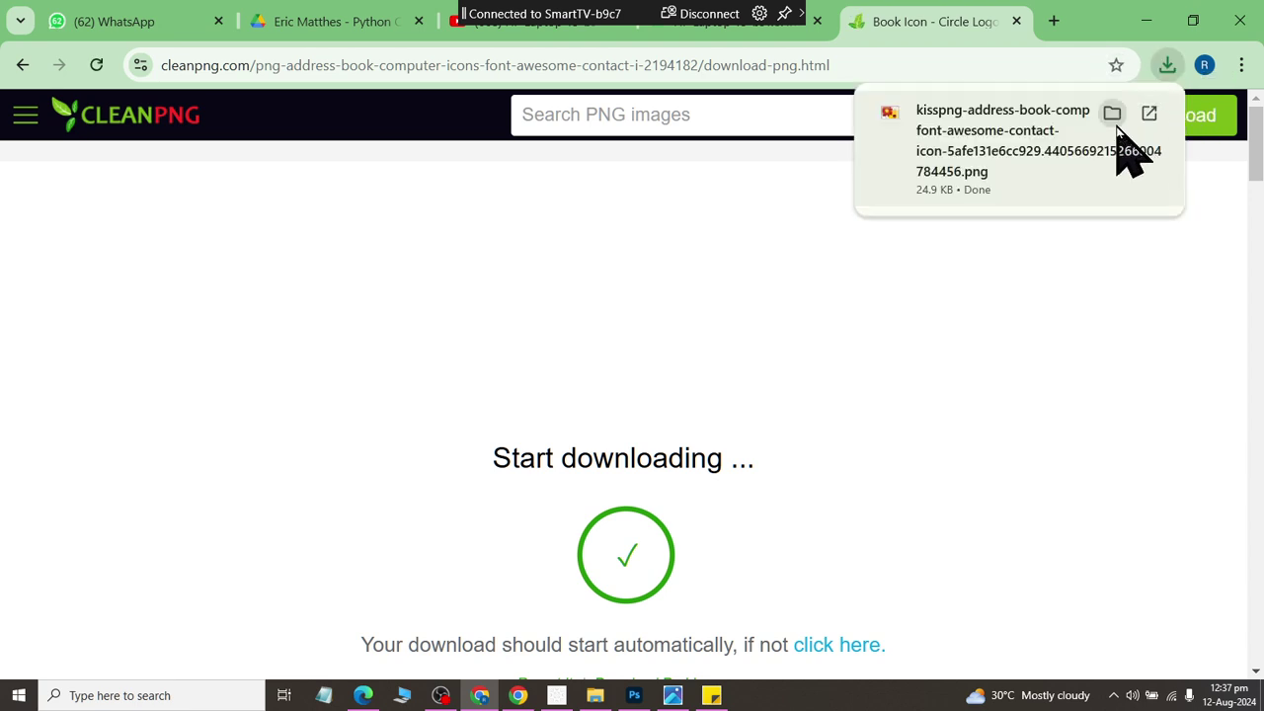
Check the downloaded address-book PNG in the Downloads folder, then return to Photoshop.
{"action": "left_click", "coordinate": [1110, 119]}
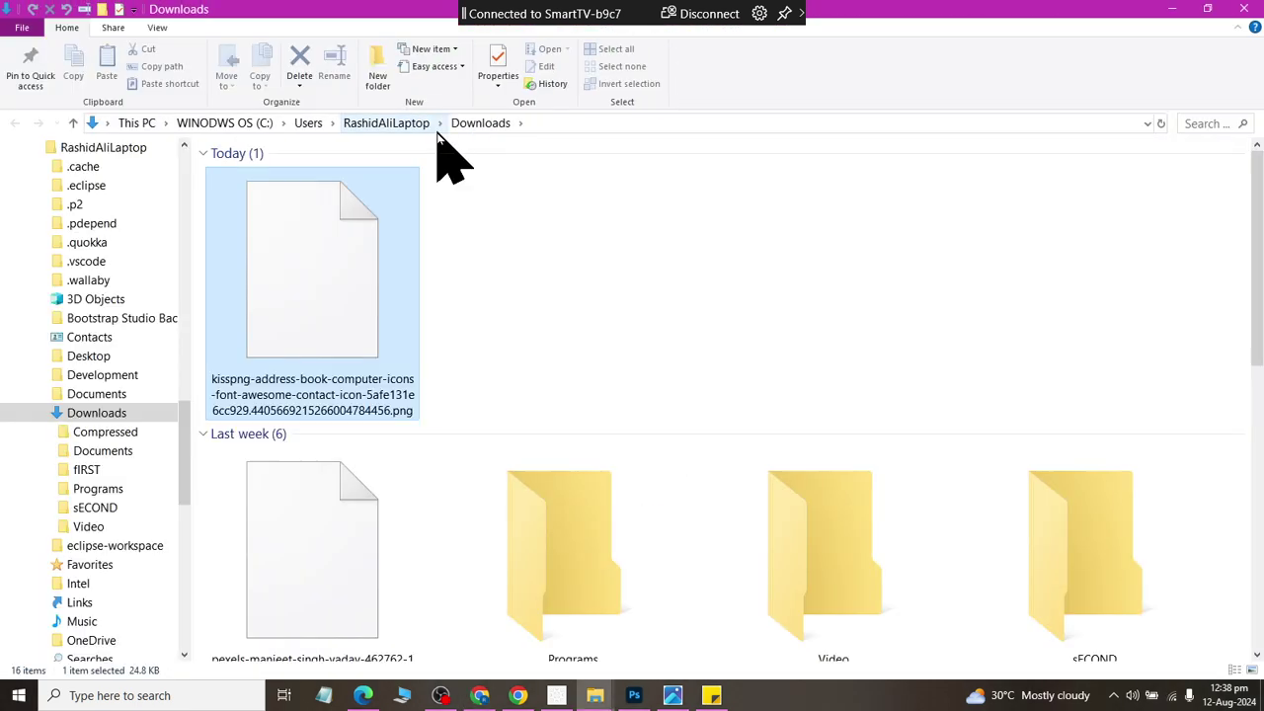
{"action": "left_click", "coordinate": [578, 124]}
{"action": "left_click", "coordinate": [457, 255]}
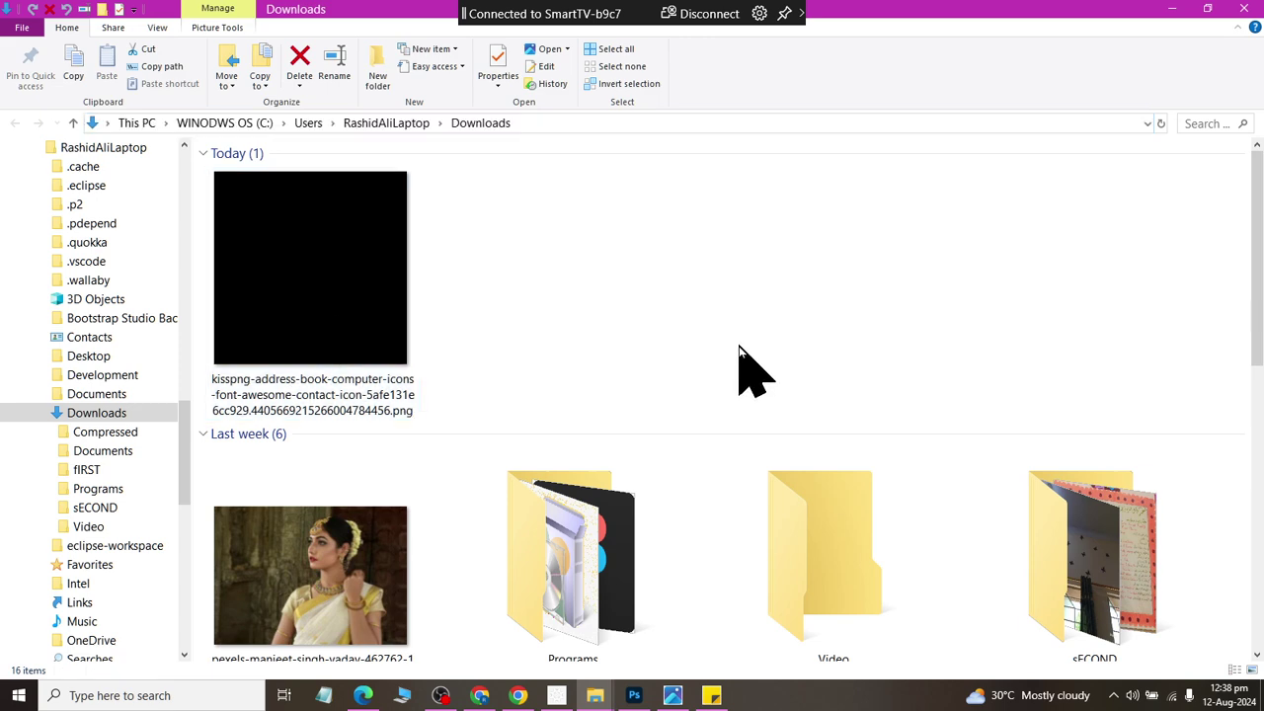
{"action": "key", "text": "alt+Tab"}
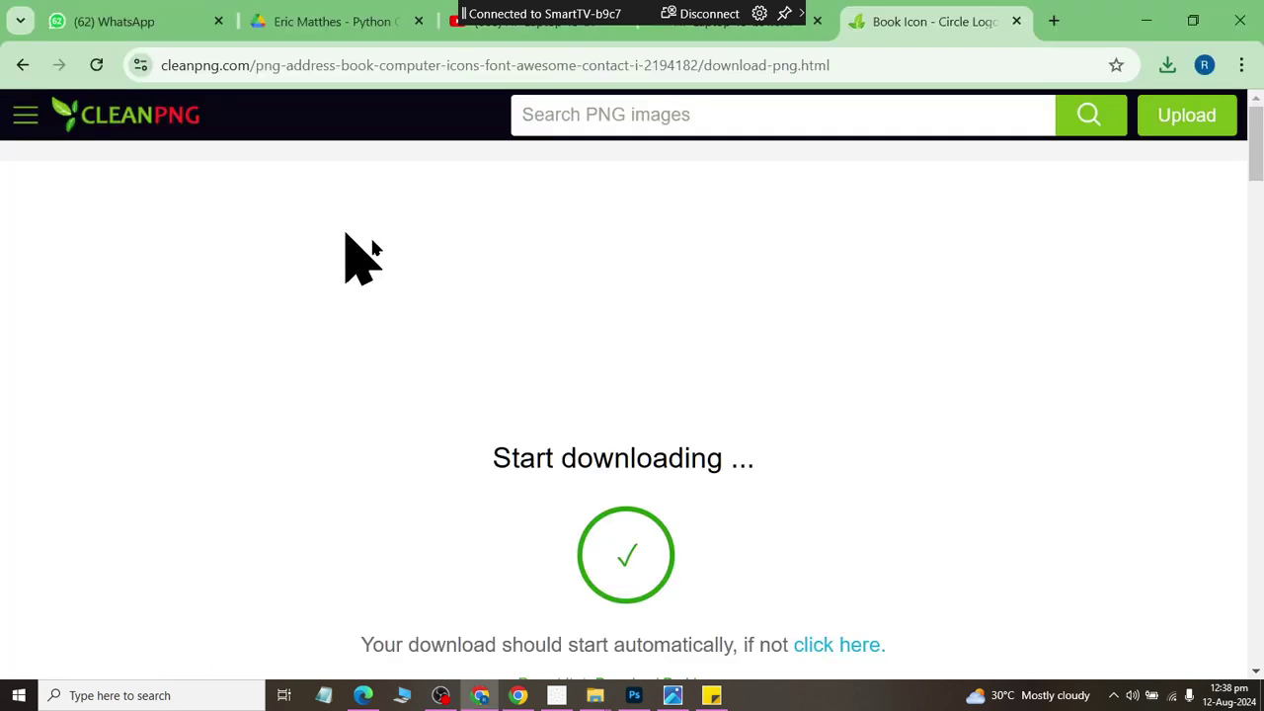
{"action": "key", "text": "alt+Tab"}
{"action": "key", "text": "alt+Tab"}
{"action": "key", "text": "alt+Tab"}
{"action": "key", "text": "alt+Tab"}
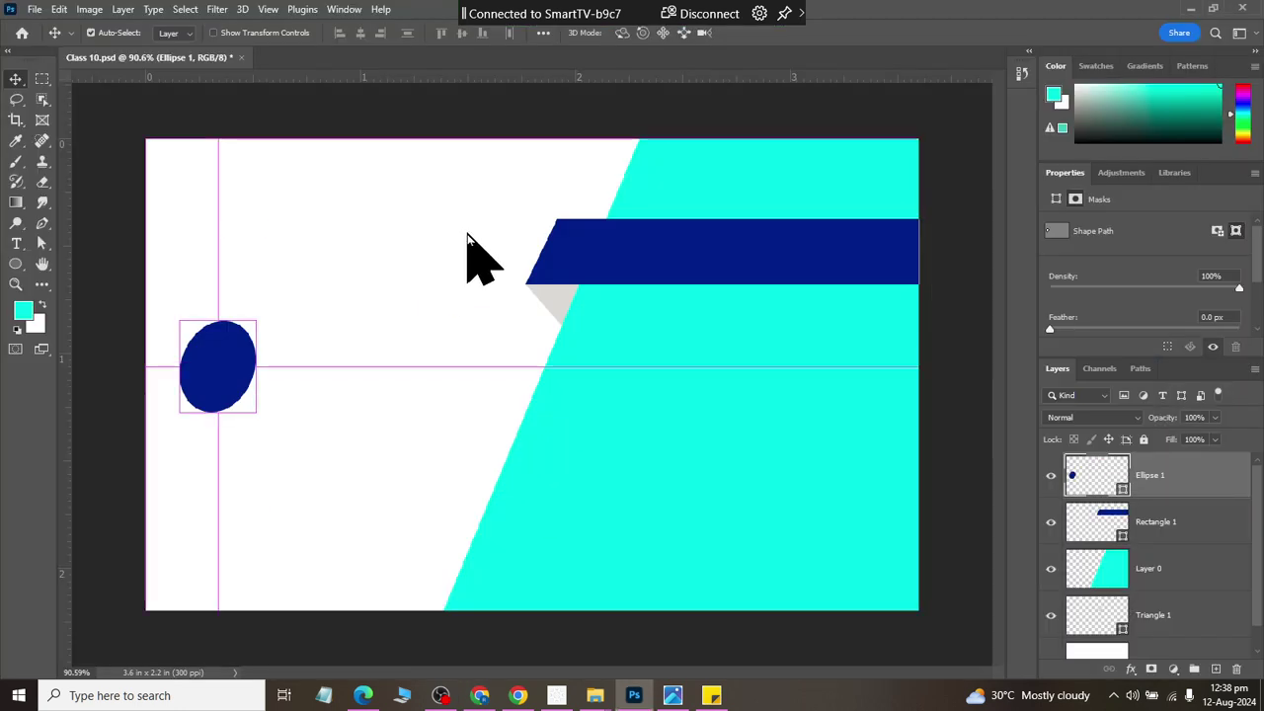
Open the downloaded address-book PNG from Downloads in Photoshop, then return to Class 10.psd.
{"action": "key", "text": "ctrl+o"}
{"action": "scroll", "coordinate": [212, 253], "scroll_direction": "up", "scroll_amount": 2}
{"action": "scroll", "coordinate": [211, 227], "scroll_direction": "up", "scroll_amount": 3}
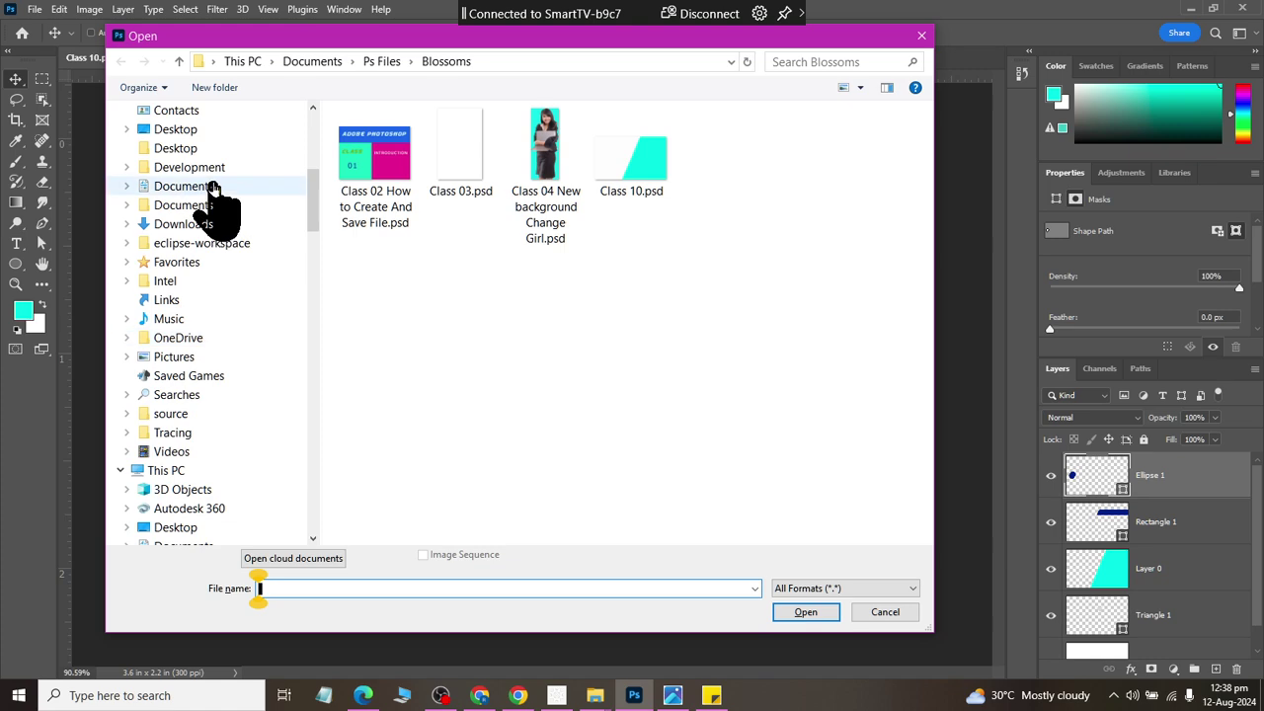
{"action": "scroll", "coordinate": [203, 167], "scroll_direction": "up", "scroll_amount": 1}
{"action": "scroll", "coordinate": [204, 173], "scroll_direction": "up", "scroll_amount": 1}
{"action": "scroll", "coordinate": [237, 170], "scroll_direction": "up", "scroll_amount": 3}
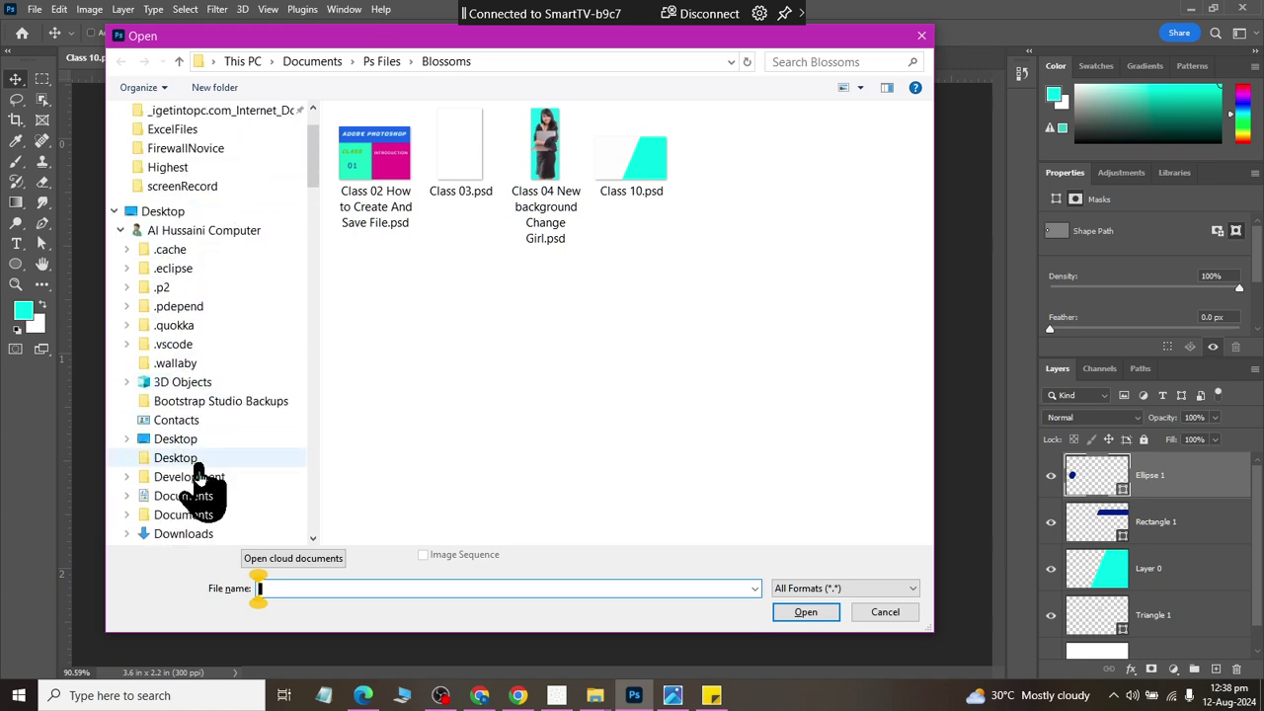
{"action": "scroll", "coordinate": [208, 524], "scroll_direction": "down", "scroll_amount": 1}
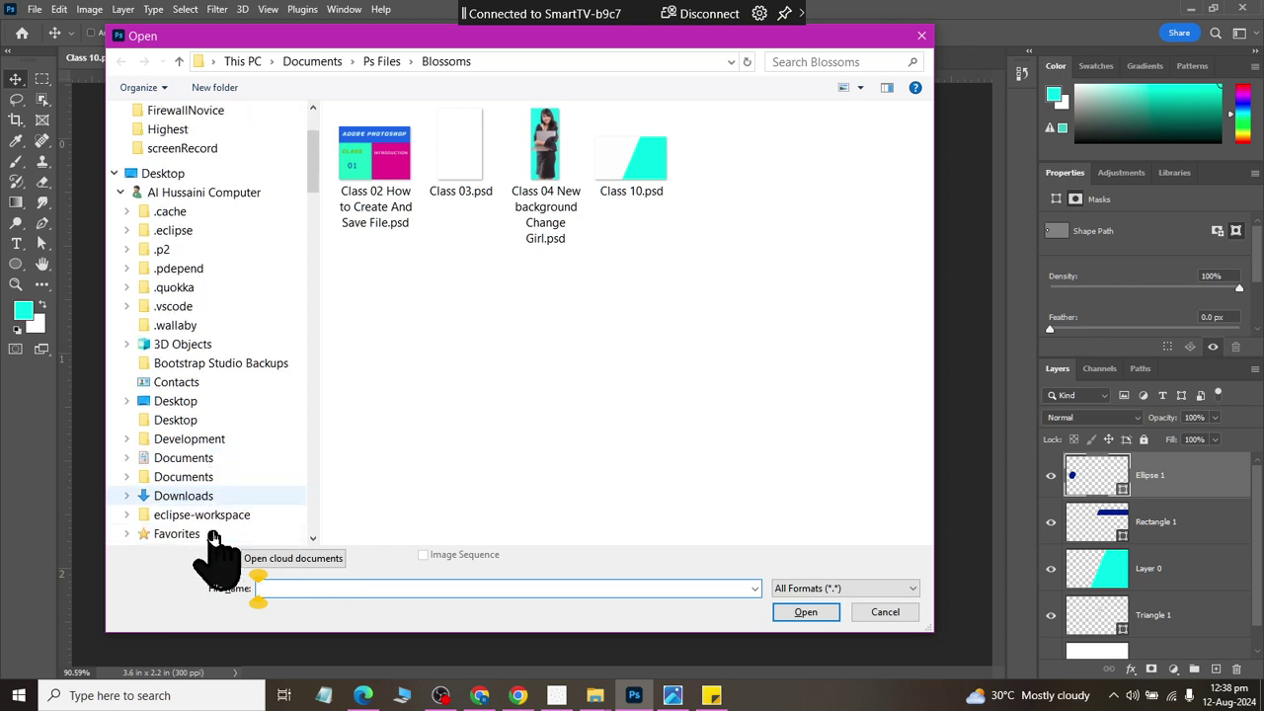
{"action": "scroll", "coordinate": [209, 504], "scroll_direction": "up", "scroll_amount": 5}
{"action": "scroll", "coordinate": [211, 494], "scroll_direction": "down", "scroll_amount": 4}
{"action": "scroll", "coordinate": [203, 515], "scroll_direction": "down", "scroll_amount": 1}
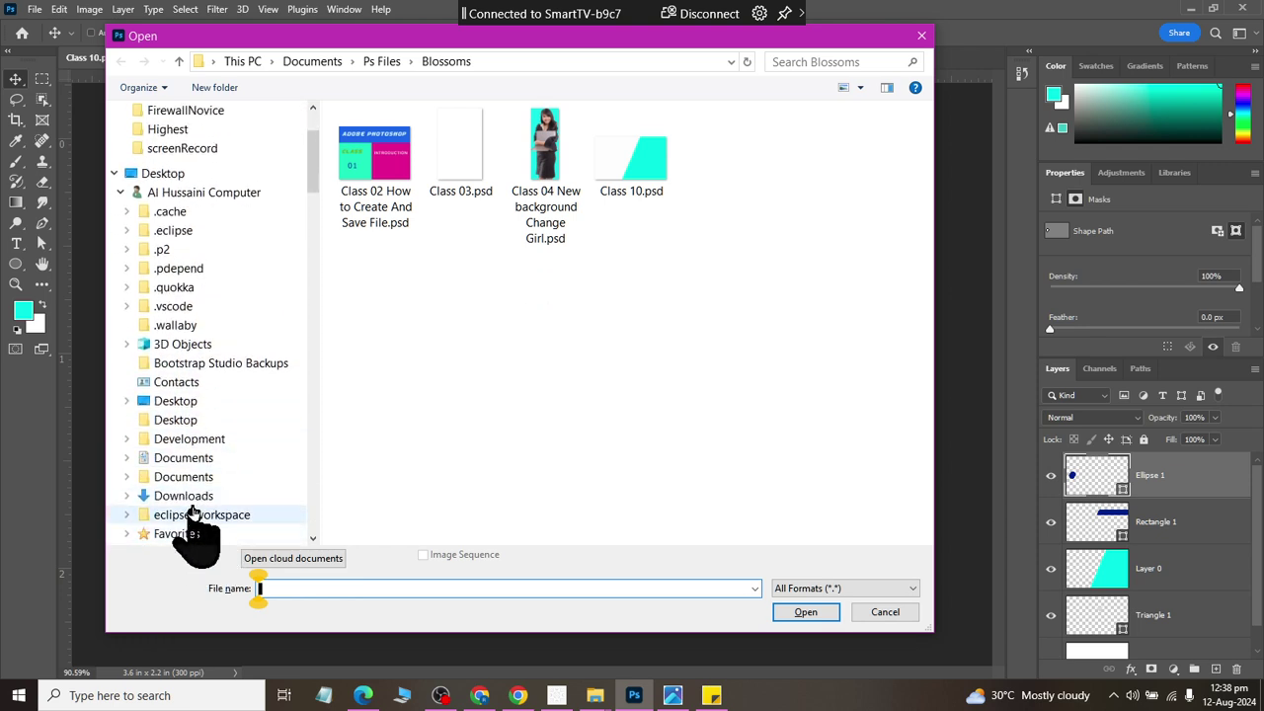
{"action": "left_click", "coordinate": [190, 497]}
{"action": "double_click", "coordinate": [469, 168]}
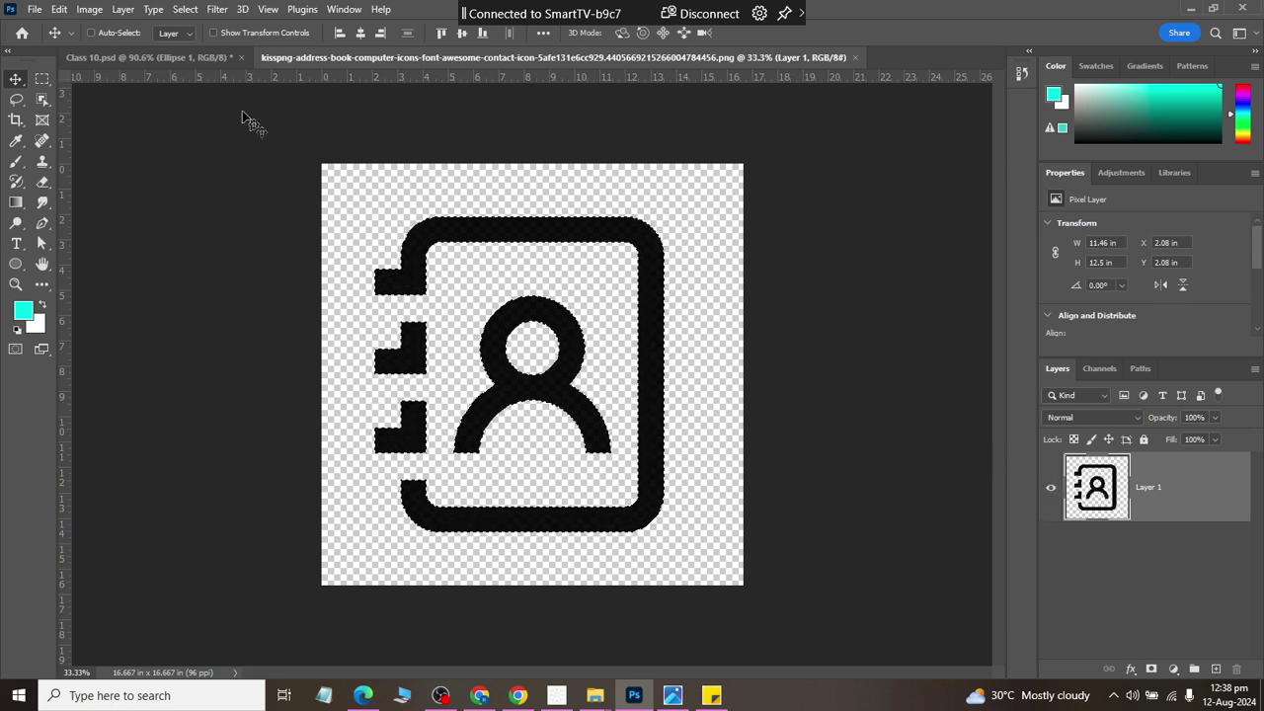
{"action": "left_click", "coordinate": [166, 59]}
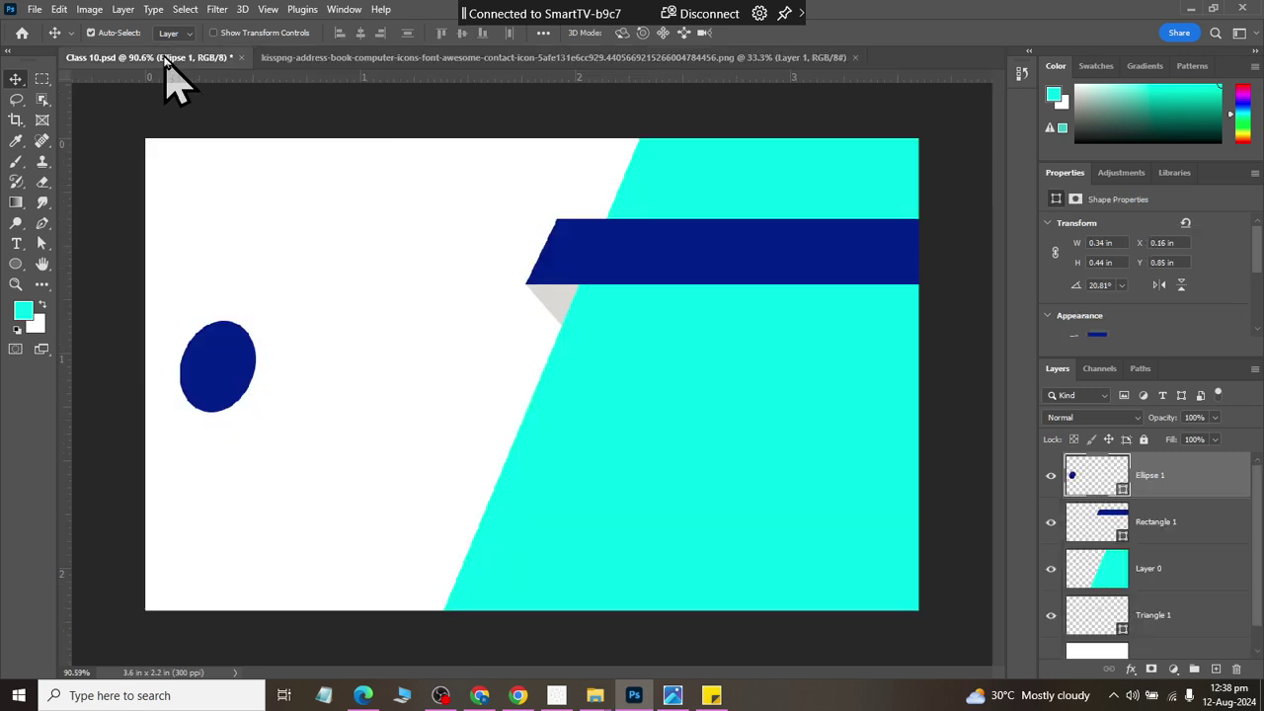
Paste the contact icon, shrink it, set X 900 and Y 500, and nudge it onto the turquoise panel.
{"action": "key", "text": "ctrl+v"}
{"action": "key", "text": "ctrl+t"}
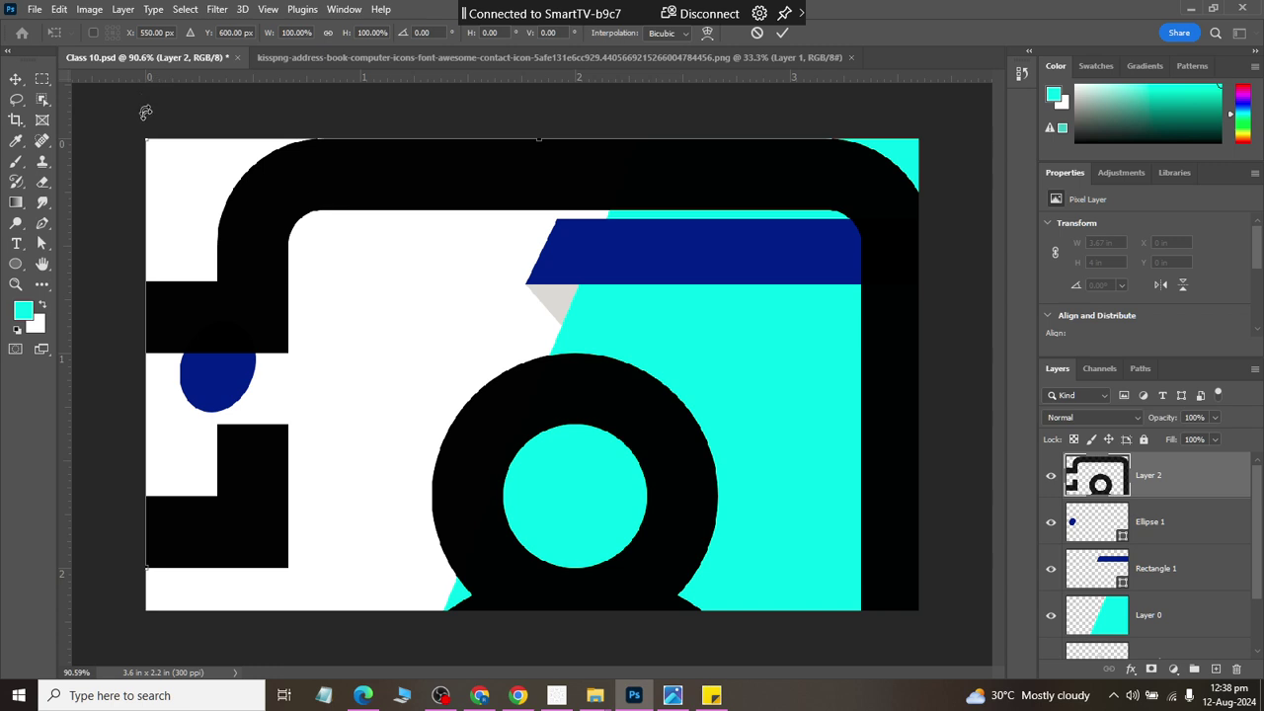
{"action": "mouse_move", "coordinate": [144, 138]}
{"action": "left_mouse_down"}
{"action": "mouse_move", "coordinate": [532, 542]}
{"action": "mouse_move", "coordinate": [840, 481]}
{"action": "left_mouse_up"}
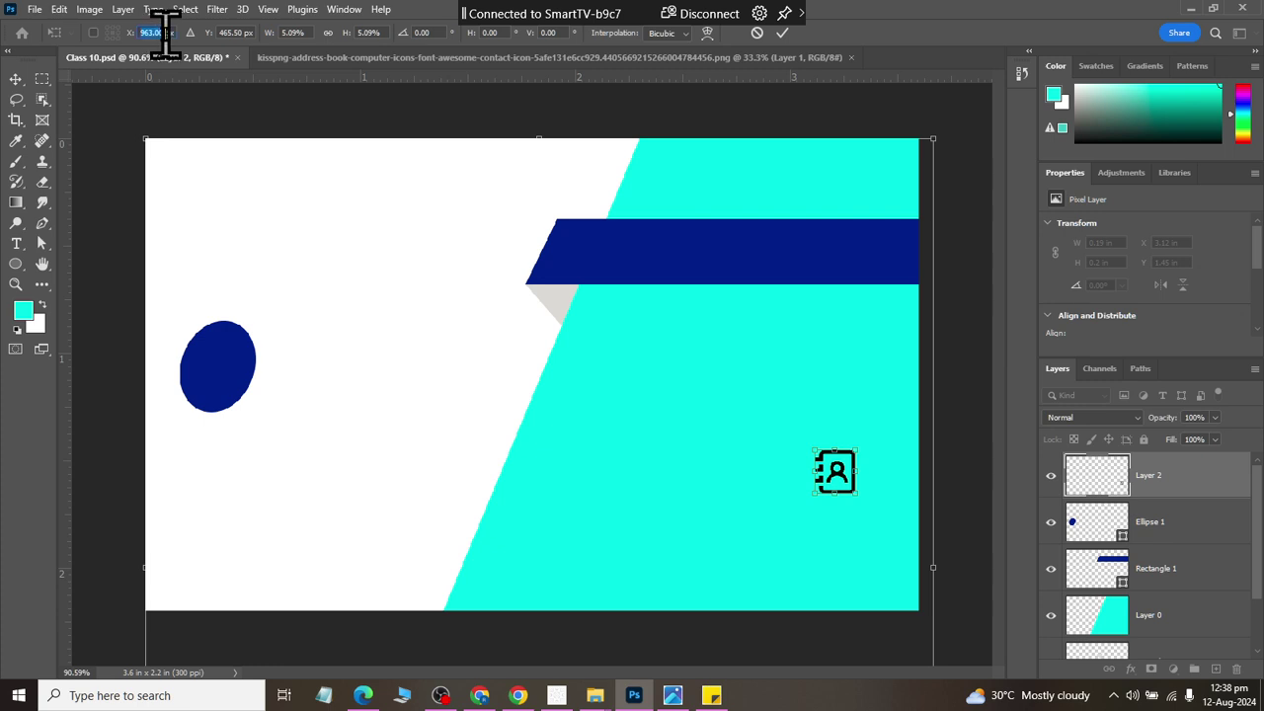
{"action": "type", "text": "90"}
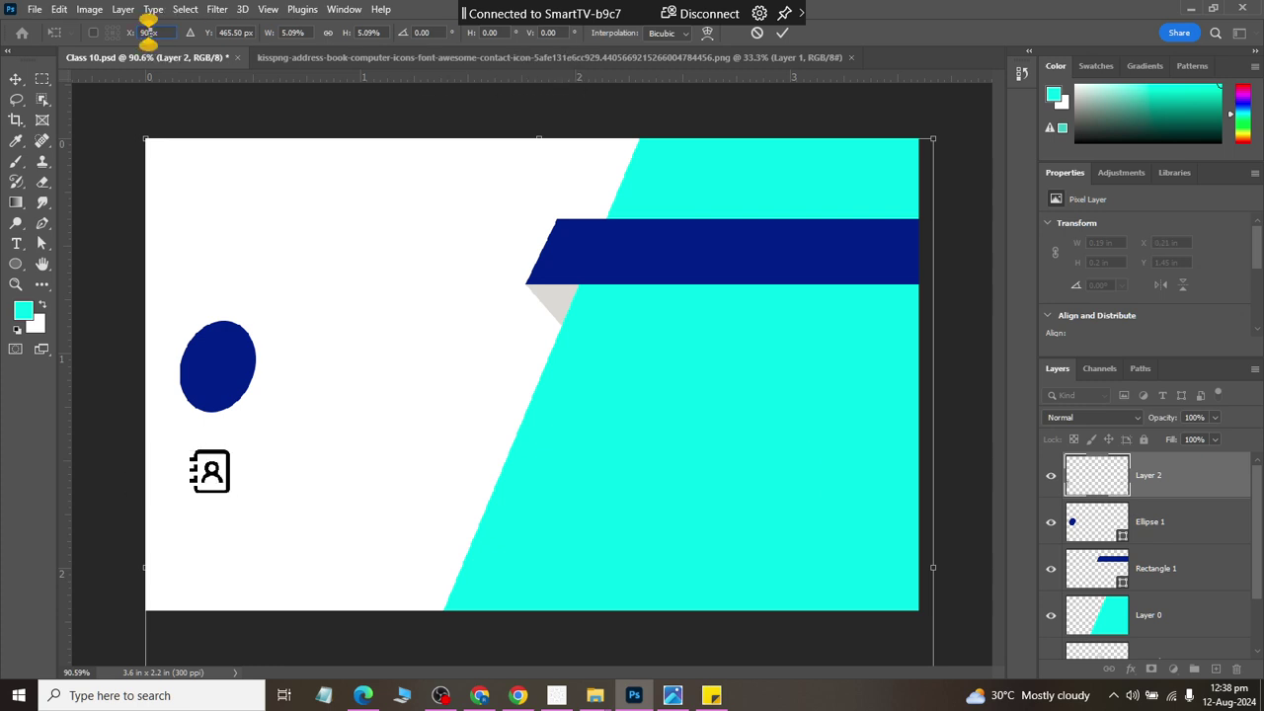
{"action": "type", "text": "0"}
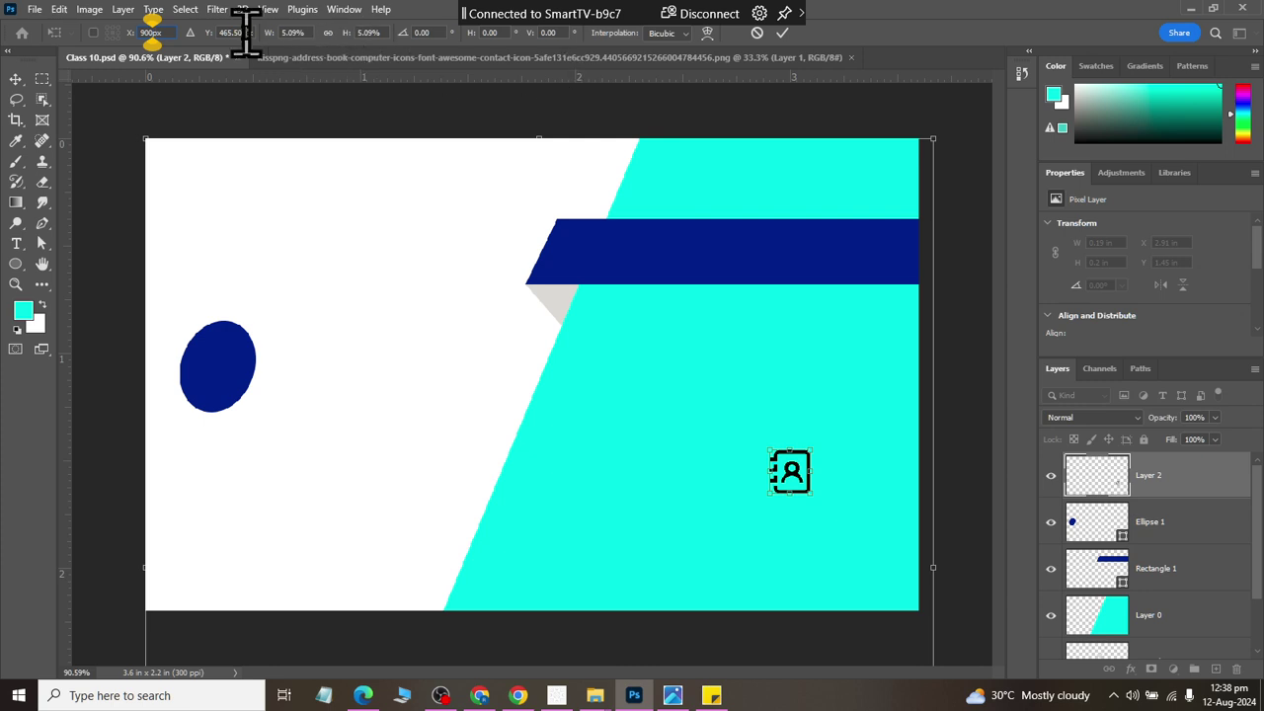
{"action": "left_click", "coordinate": [245, 33]}
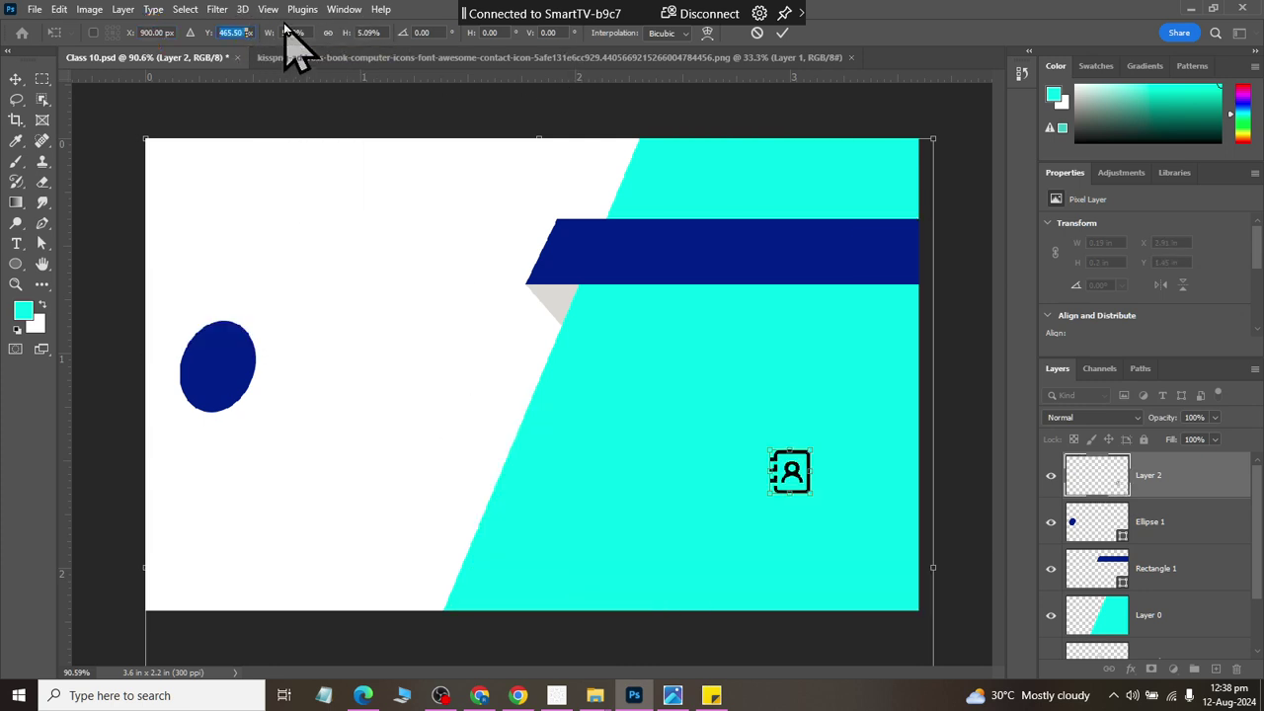
{"action": "type", "text": "500"}
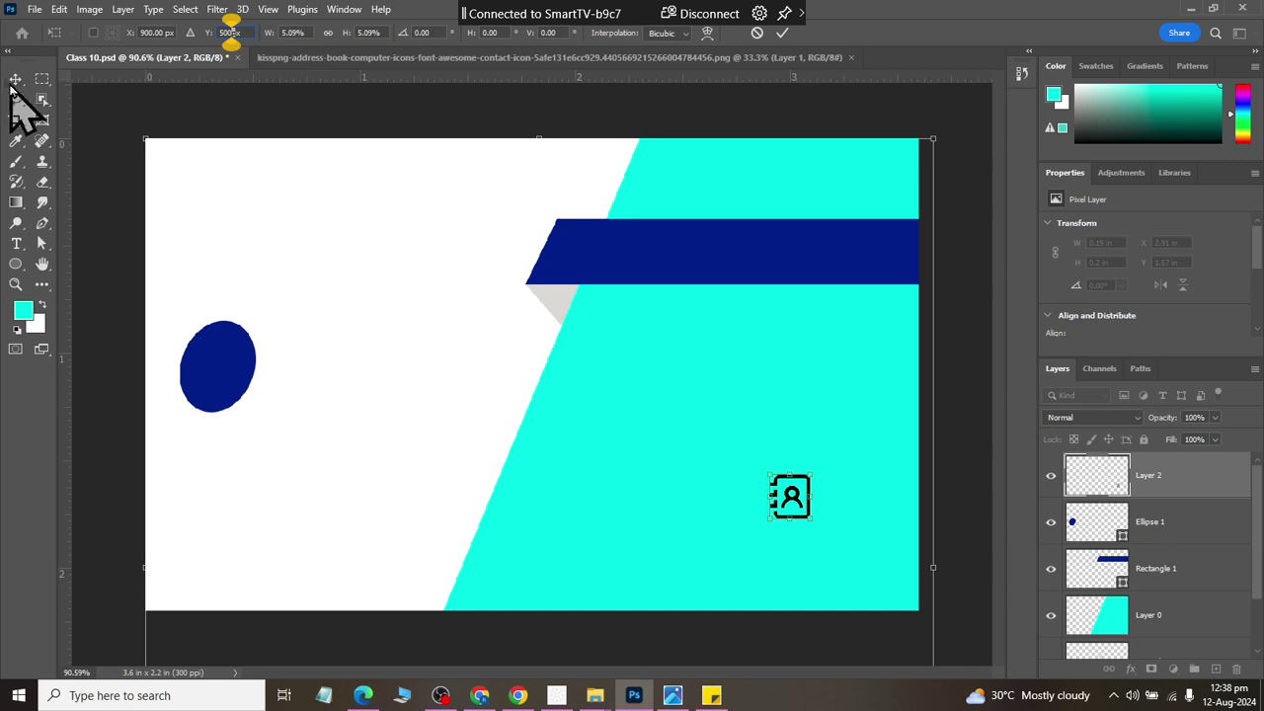
{"action": "right_click", "coordinate": [16, 79]}
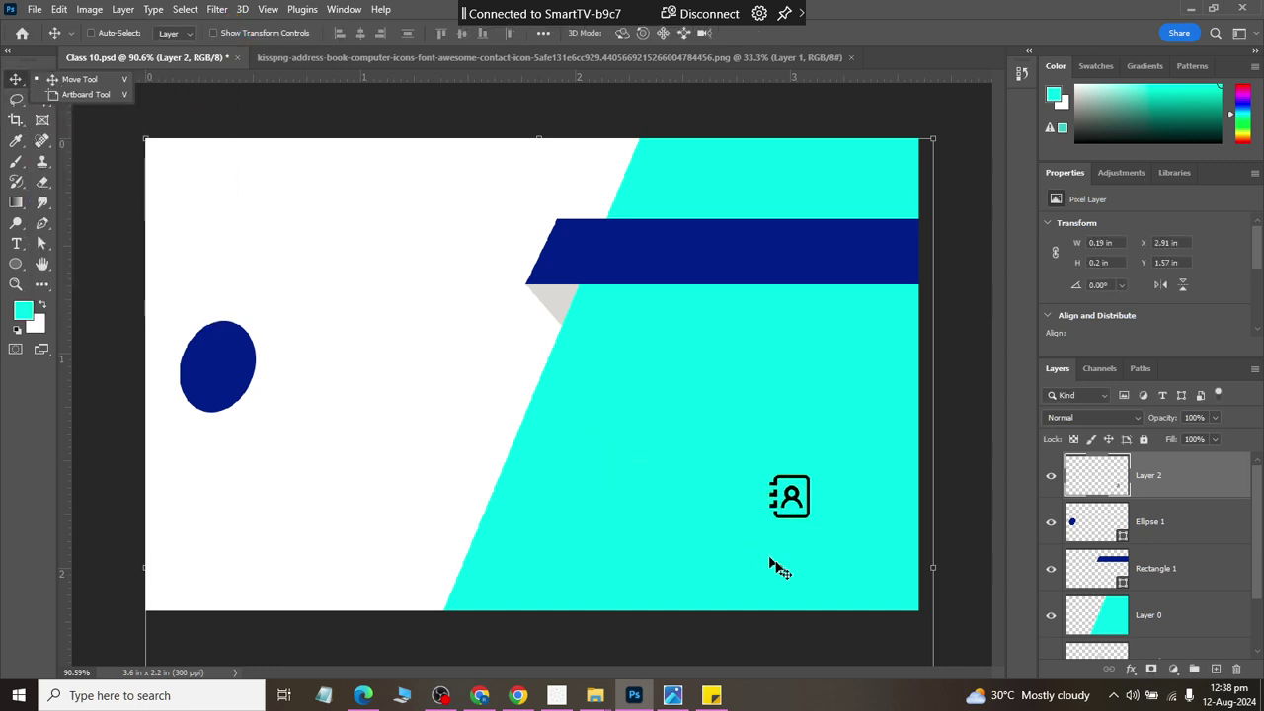
{"action": "mouse_move", "coordinate": [804, 533]}
{"action": "left_mouse_down"}
{"action": "mouse_move", "coordinate": [869, 428]}
{"action": "mouse_move", "coordinate": [880, 435]}
{"action": "left_mouse_up"}
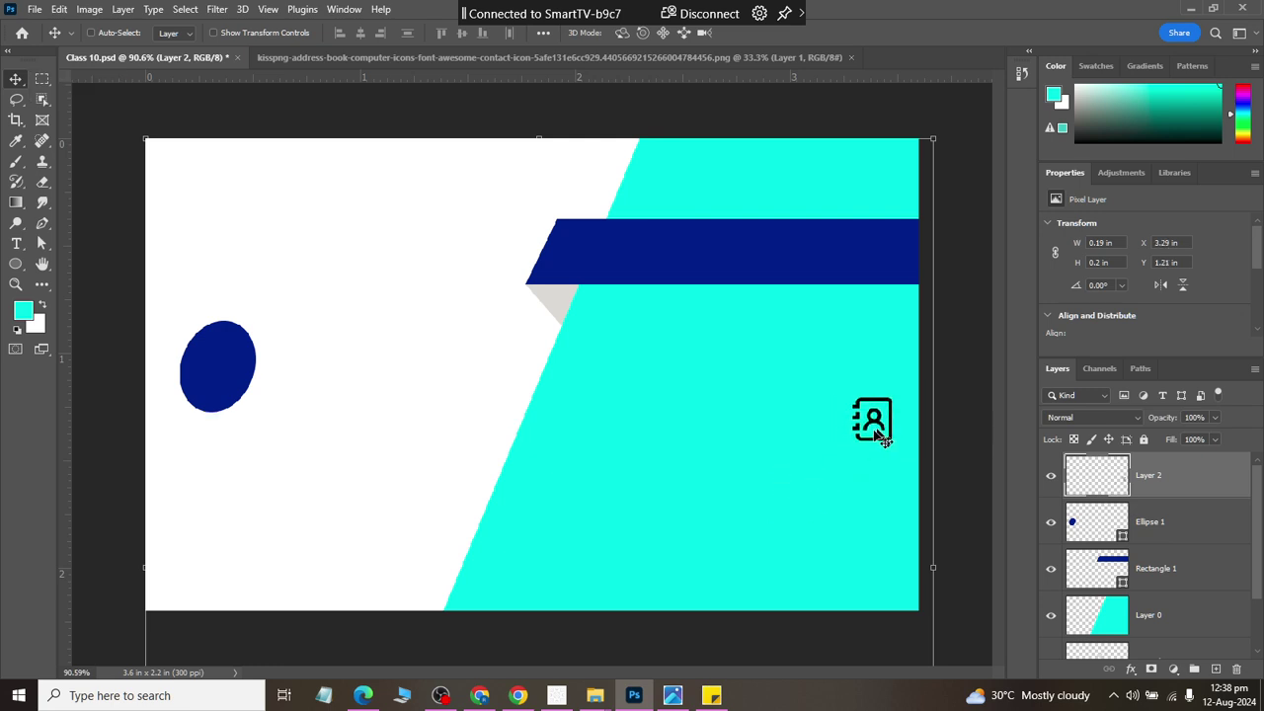
{"action": "key", "text": "alt+Tab"}
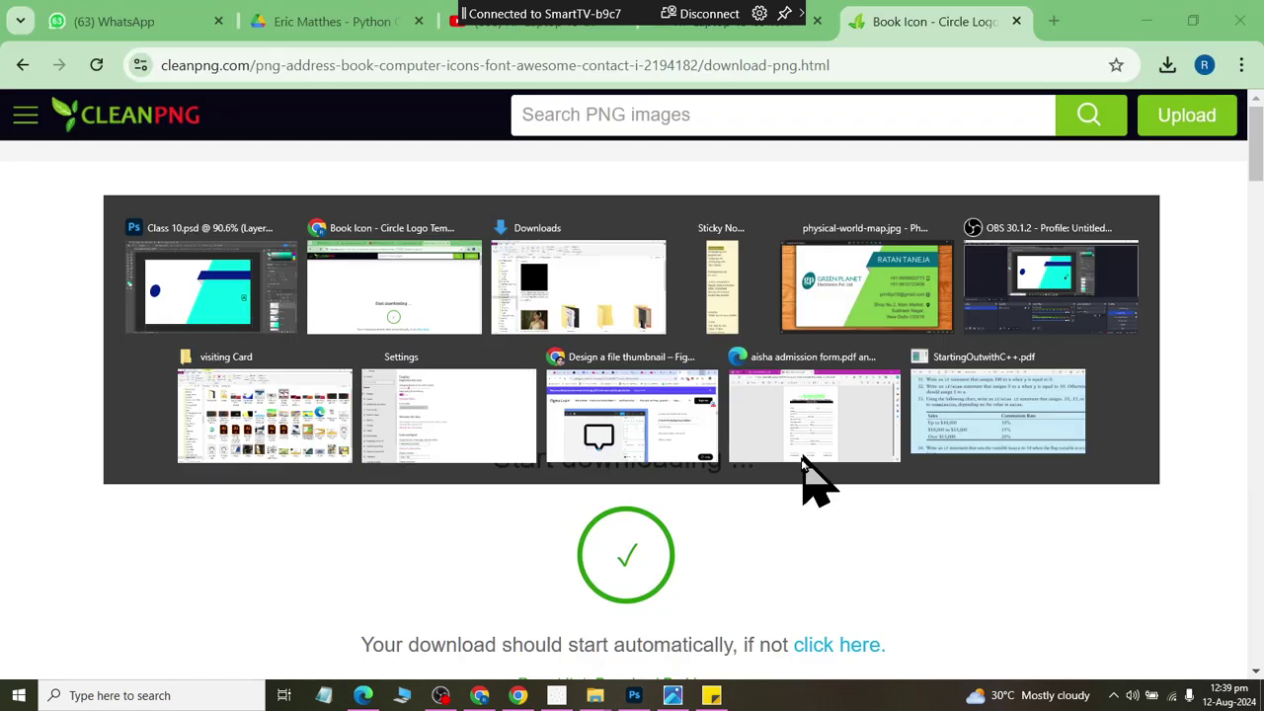
{"action": "key", "text": "alt+Tab"}
{"action": "key", "text": "alt+Tab"}
{"action": "key", "text": "alt+Tab"}
{"action": "key", "text": "alt+Tab"}
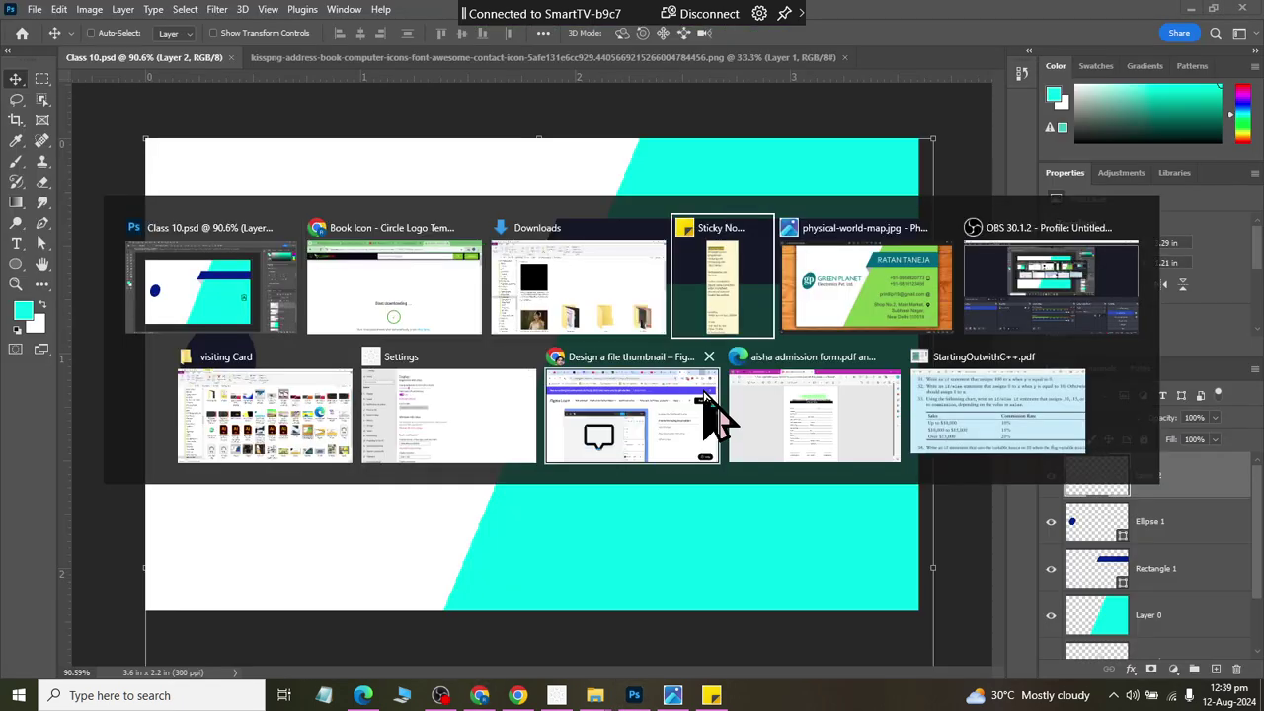
{"action": "key", "text": "alt+Tab"}
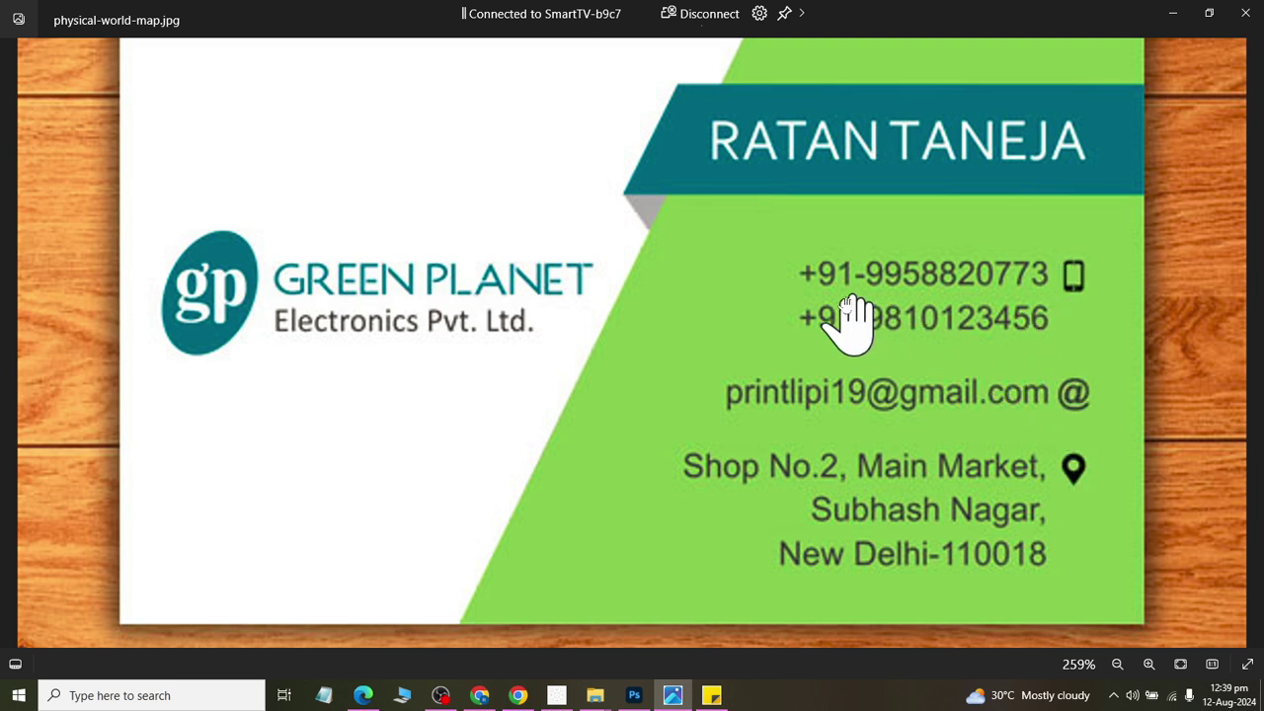
{"action": "key", "text": "alt+Tab"}
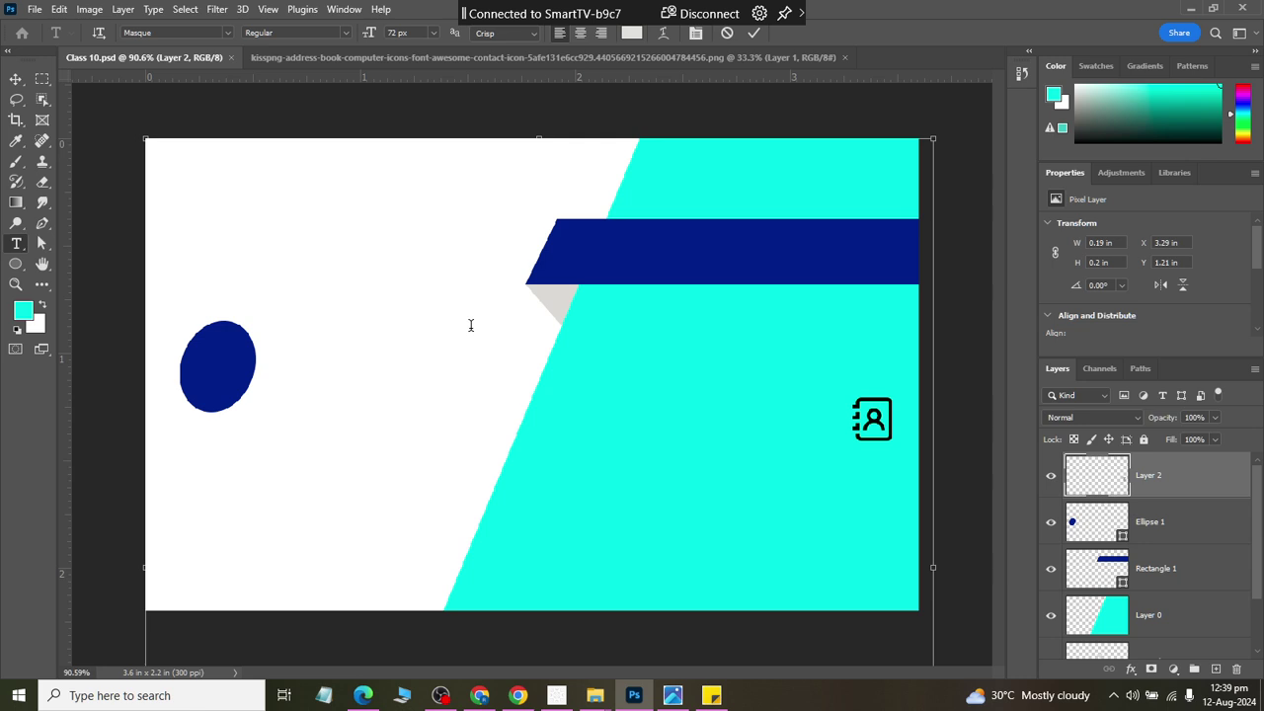
Type the cardholder's name in capitals on a new text layer.
{"action": "left_click", "coordinate": [470, 325]}
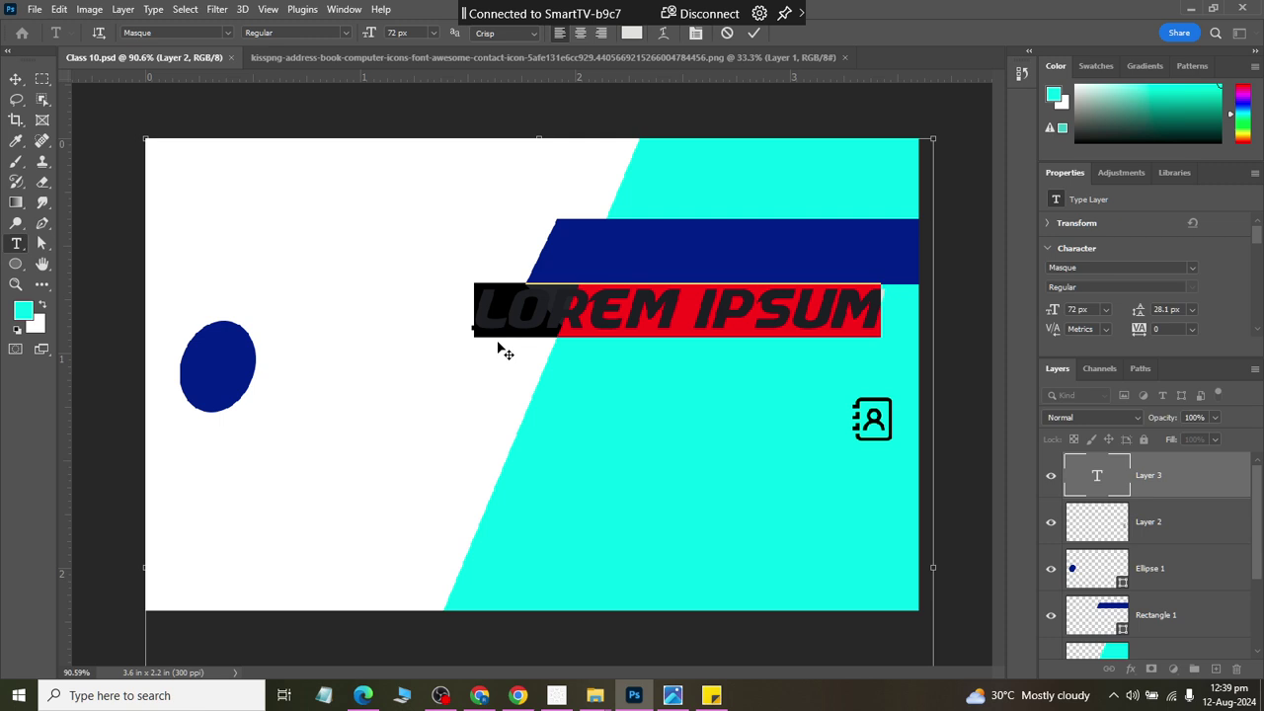
{"action": "left_click", "coordinate": [504, 352]}
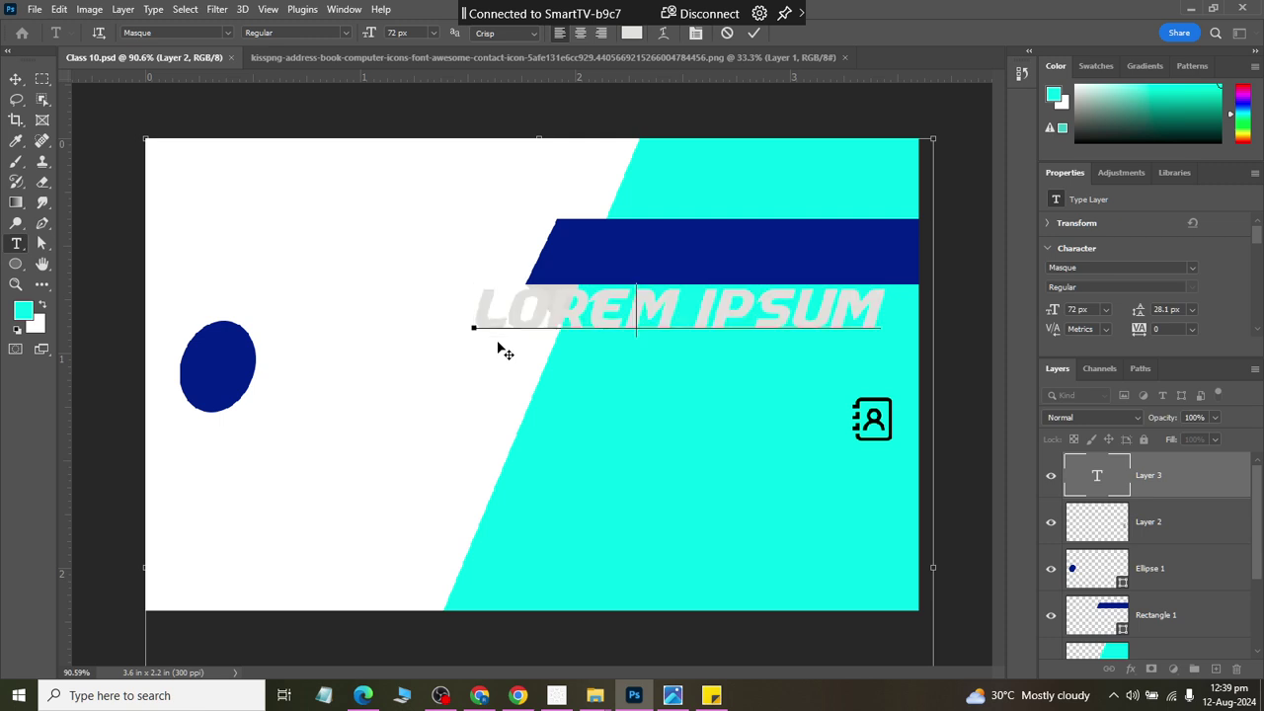
{"action": "key", "text": "ctrl+a"}
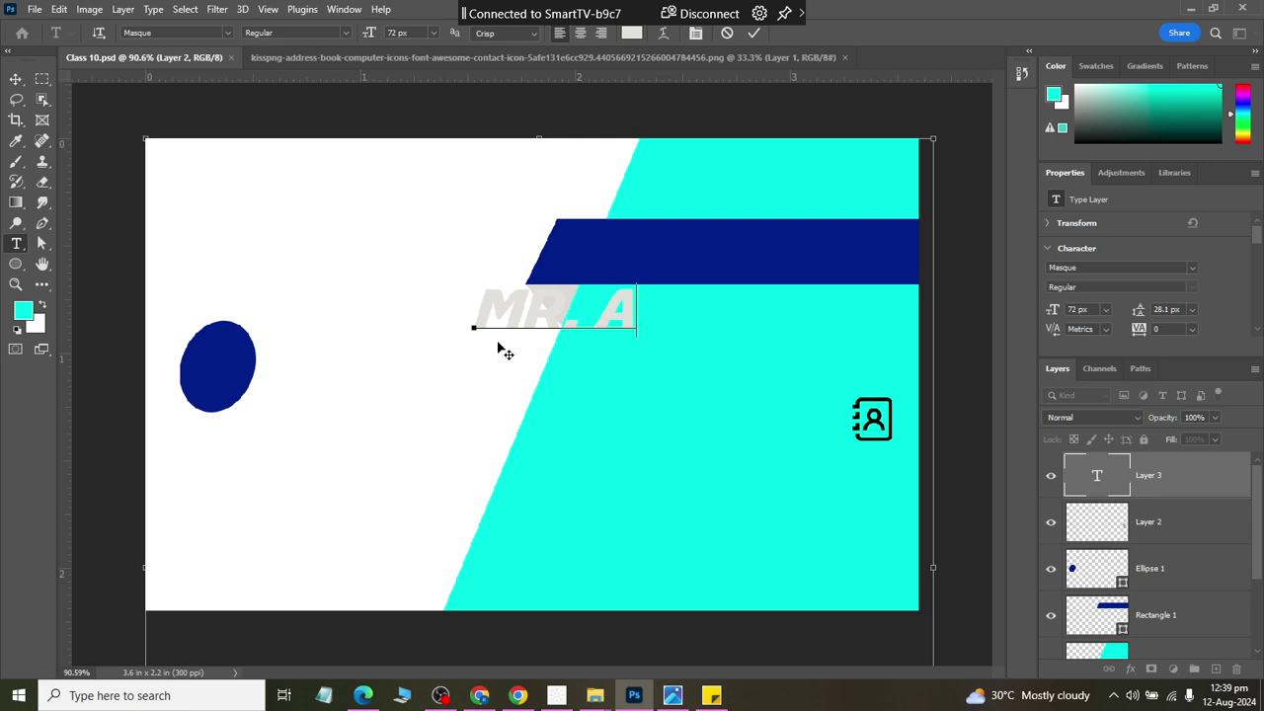
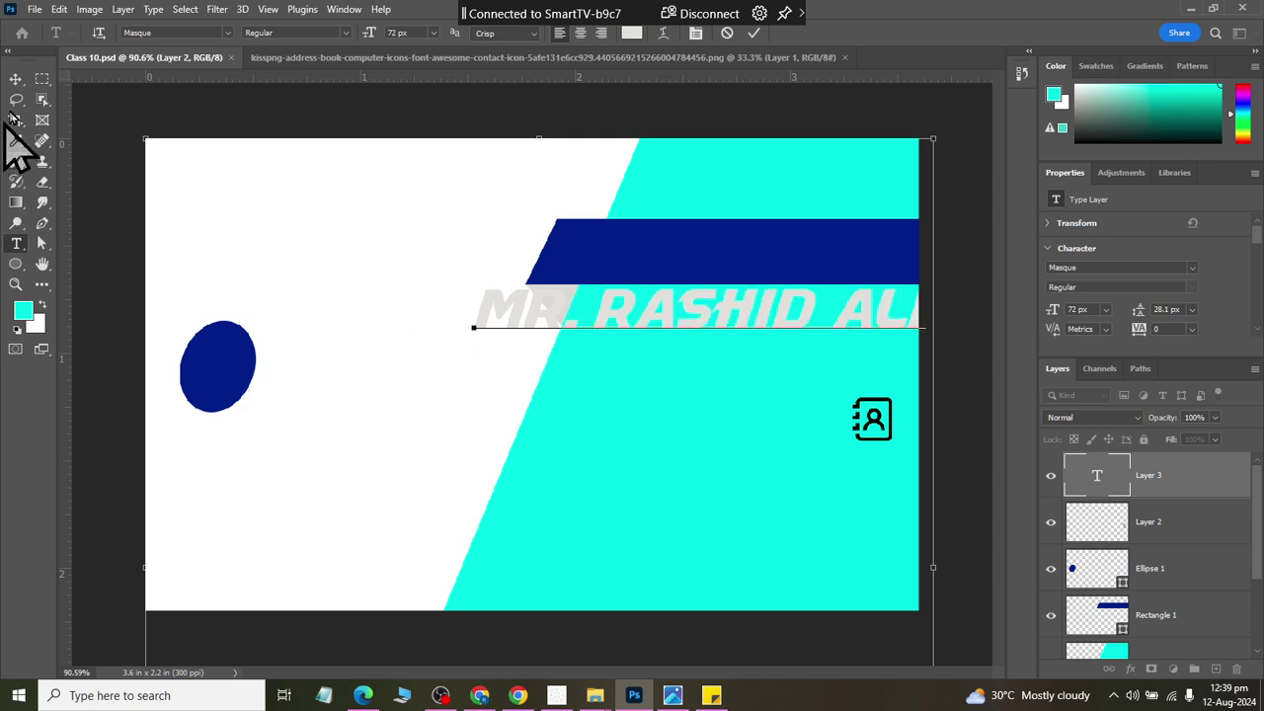
{"action": "left_click", "coordinate": [16, 79]}
Scale the name text down and fit it inside the dark-blue band.
{"action": "left_click_drag", "start_coordinate": [635, 313], "coordinate": [495, 262]}
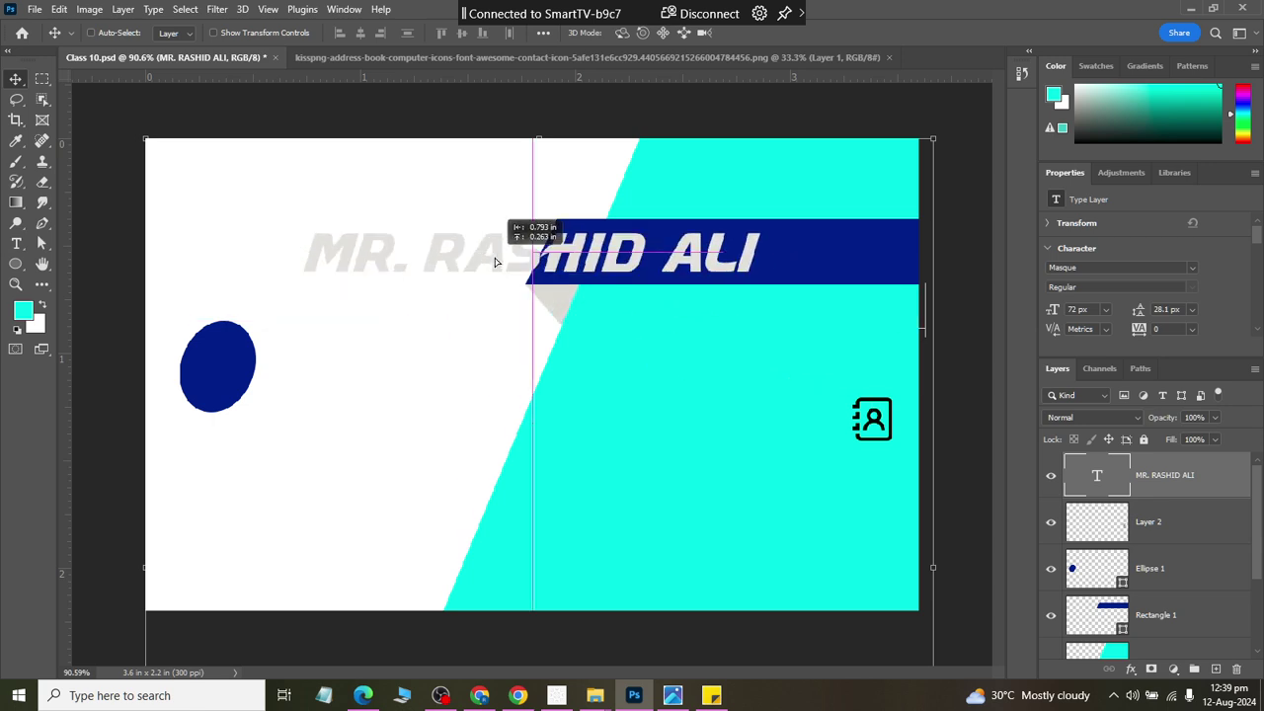
{"action": "key", "text": "ctrl+t"}
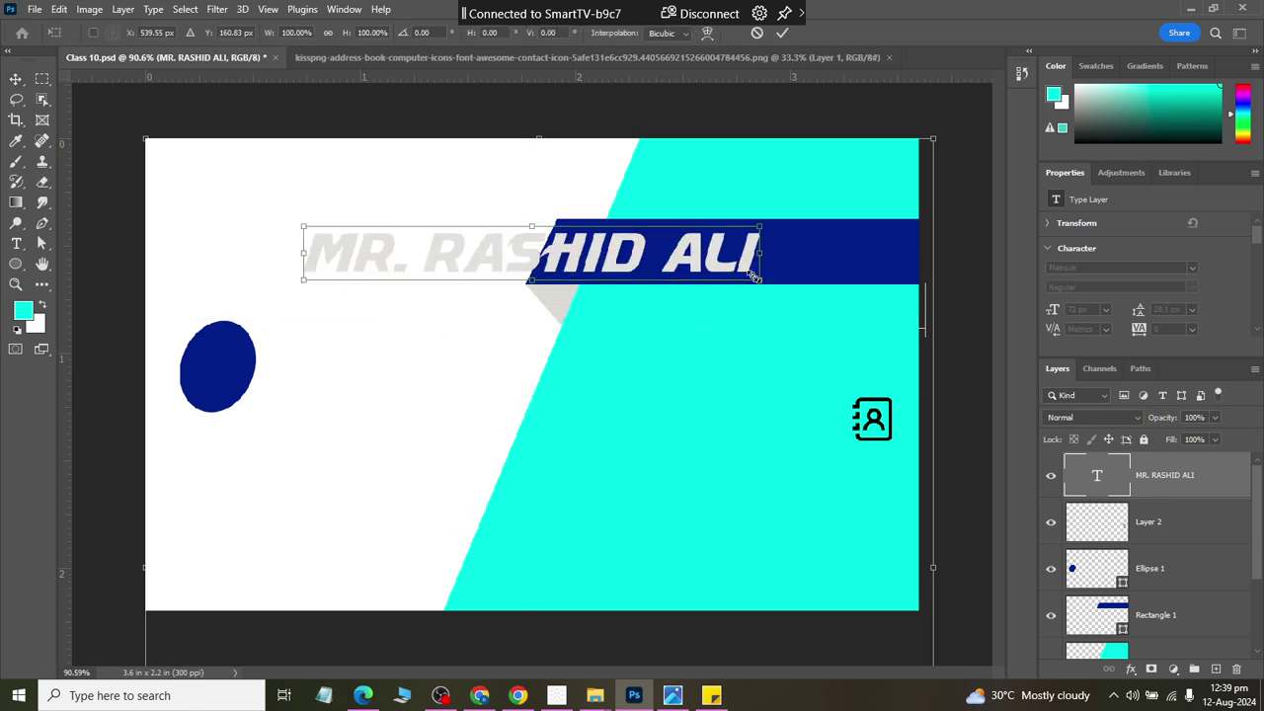
{"action": "mouse_move", "coordinate": [754, 277]}
{"action": "left_mouse_down"}
{"action": "mouse_move", "coordinate": [684, 273]}
{"action": "mouse_move", "coordinate": [851, 280]}
{"action": "mouse_move", "coordinate": [832, 280]}
{"action": "left_mouse_up"}
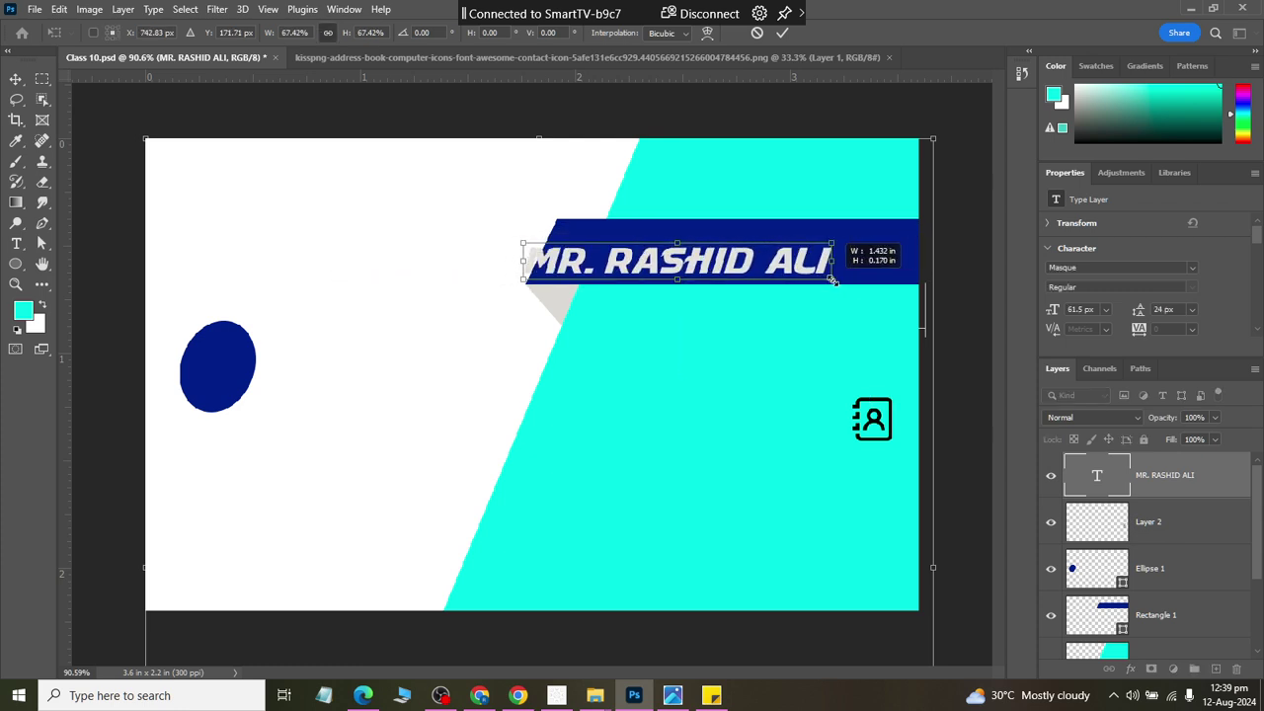
{"action": "left_click_drag", "start_coordinate": [721, 259], "coordinate": [777, 259]}
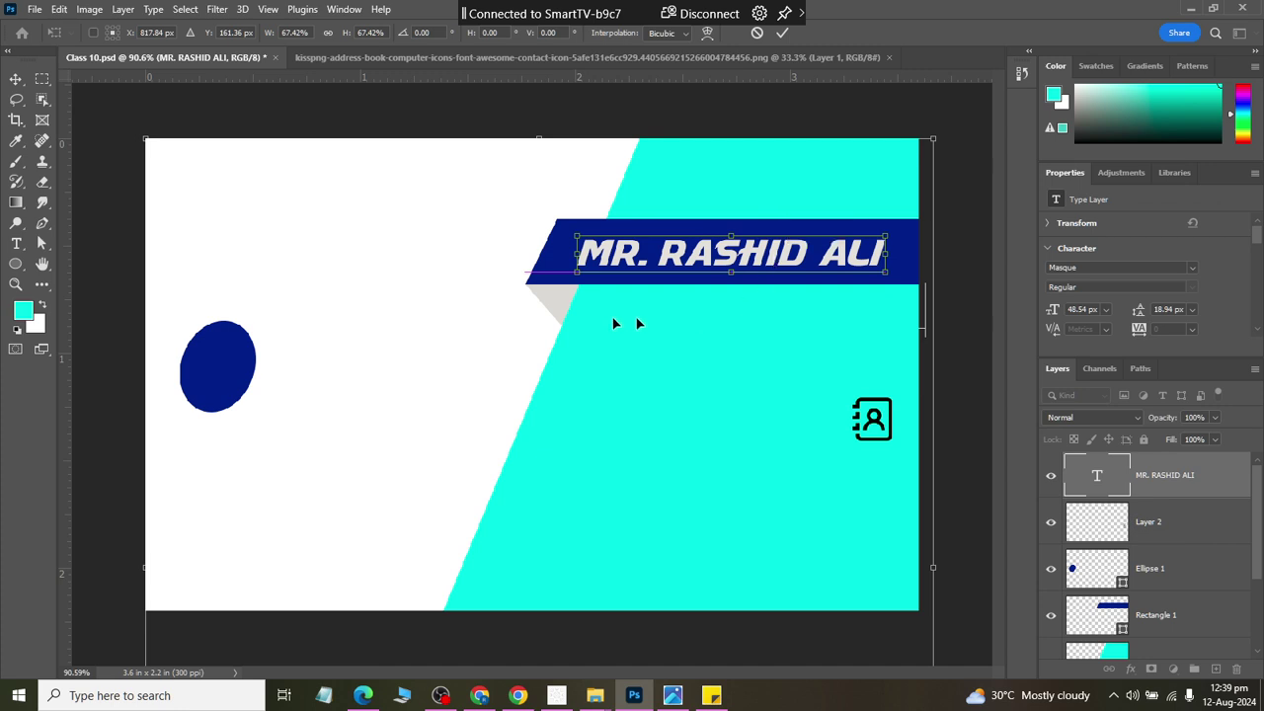
{"action": "left_click", "coordinate": [778, 356]}
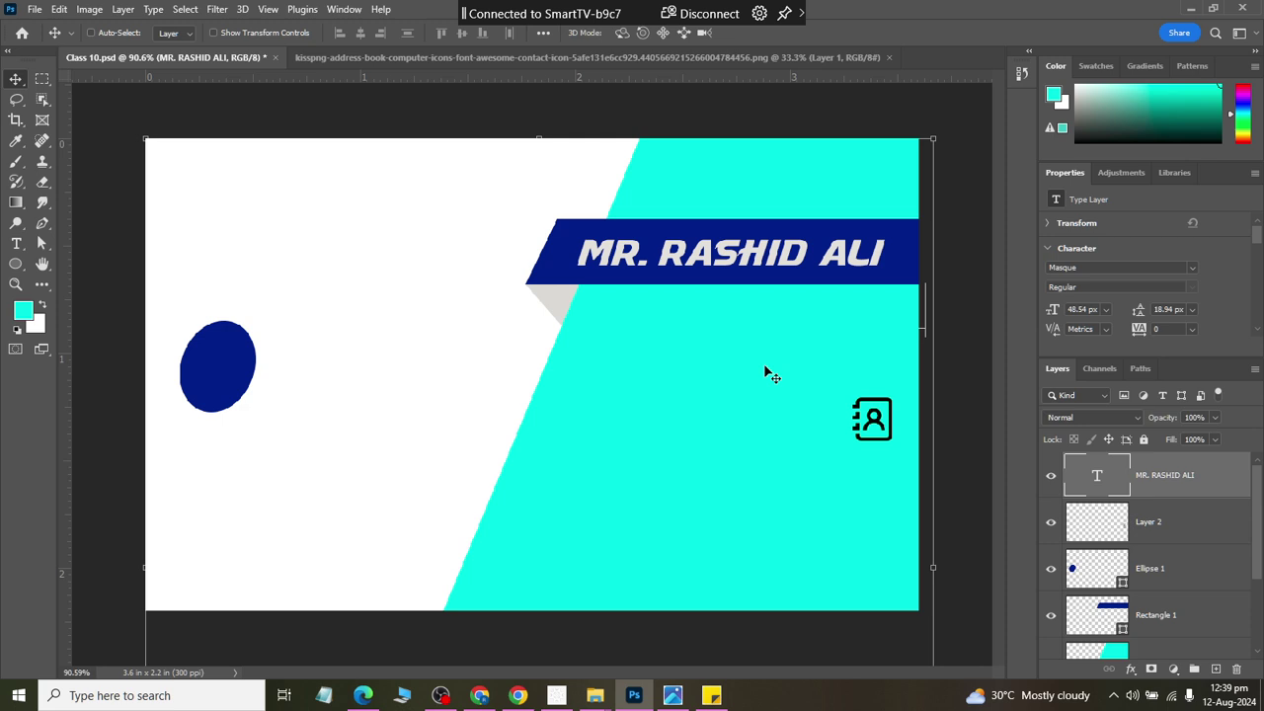
After checking the reference card, draw an Arial text box left of the contact icon.
{"action": "key", "text": "alt+Tab"}
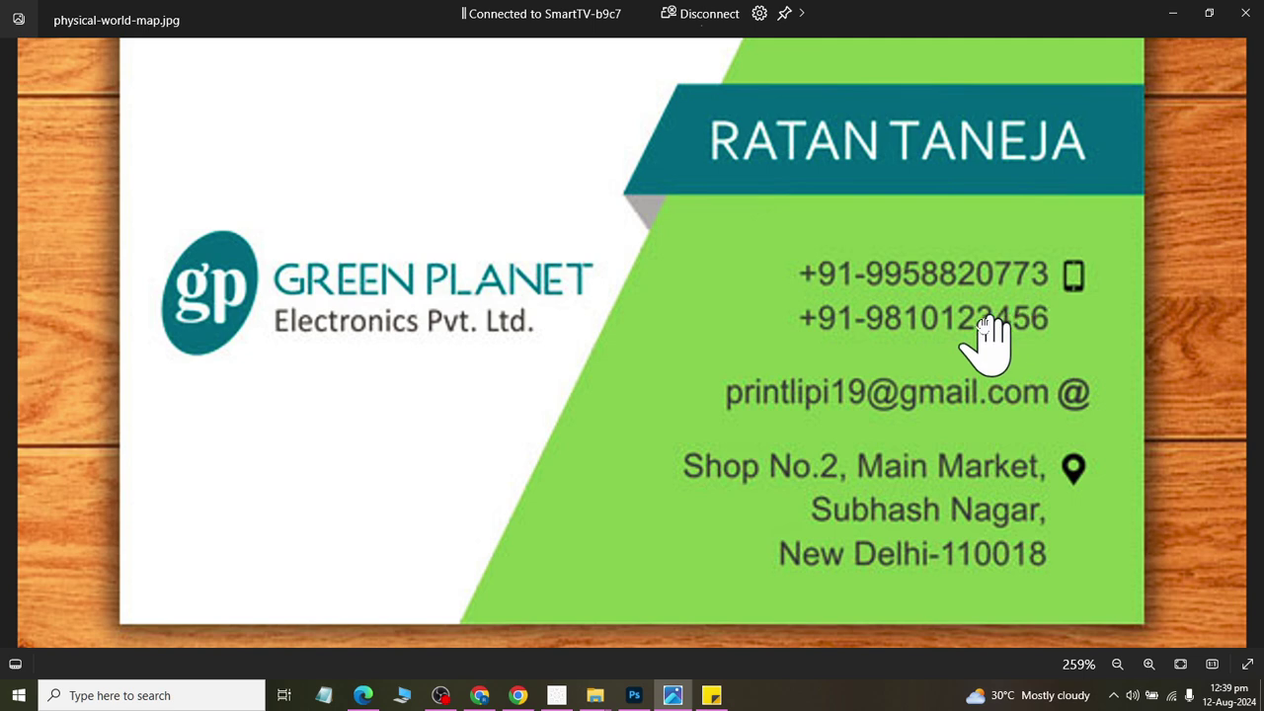
{"action": "key", "text": "alt+Tab"}
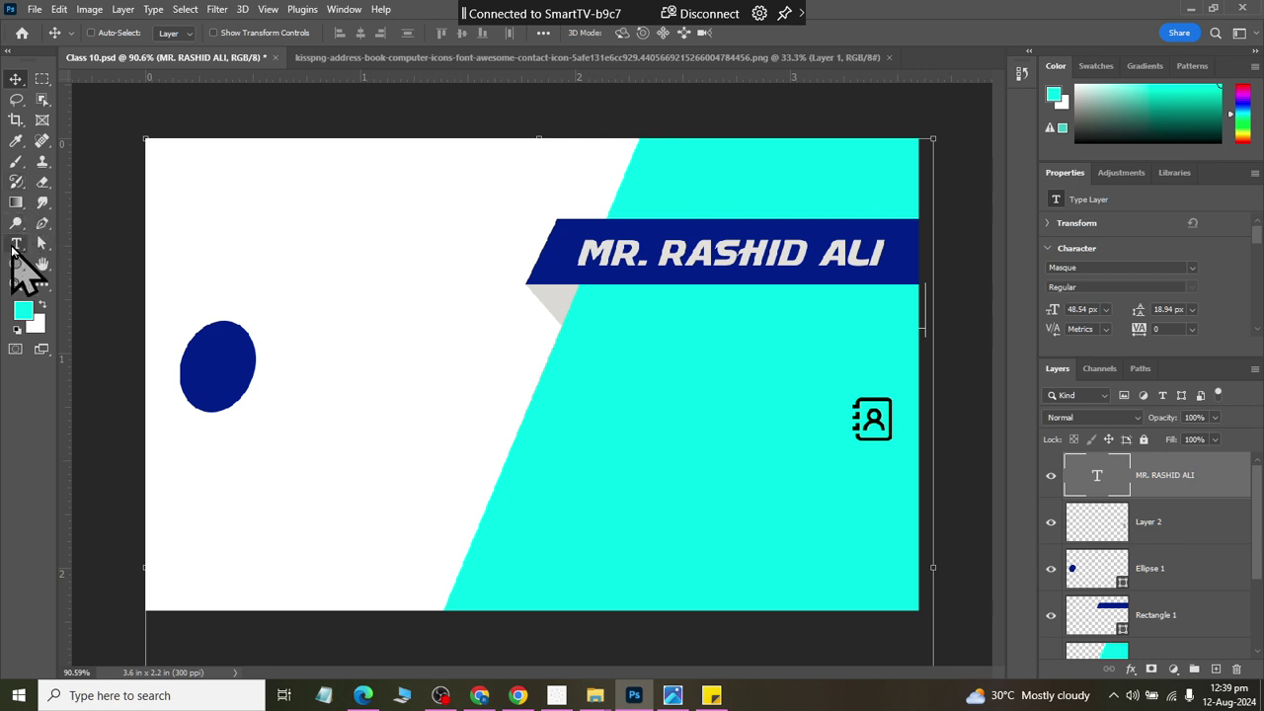
{"action": "left_click", "coordinate": [16, 243]}
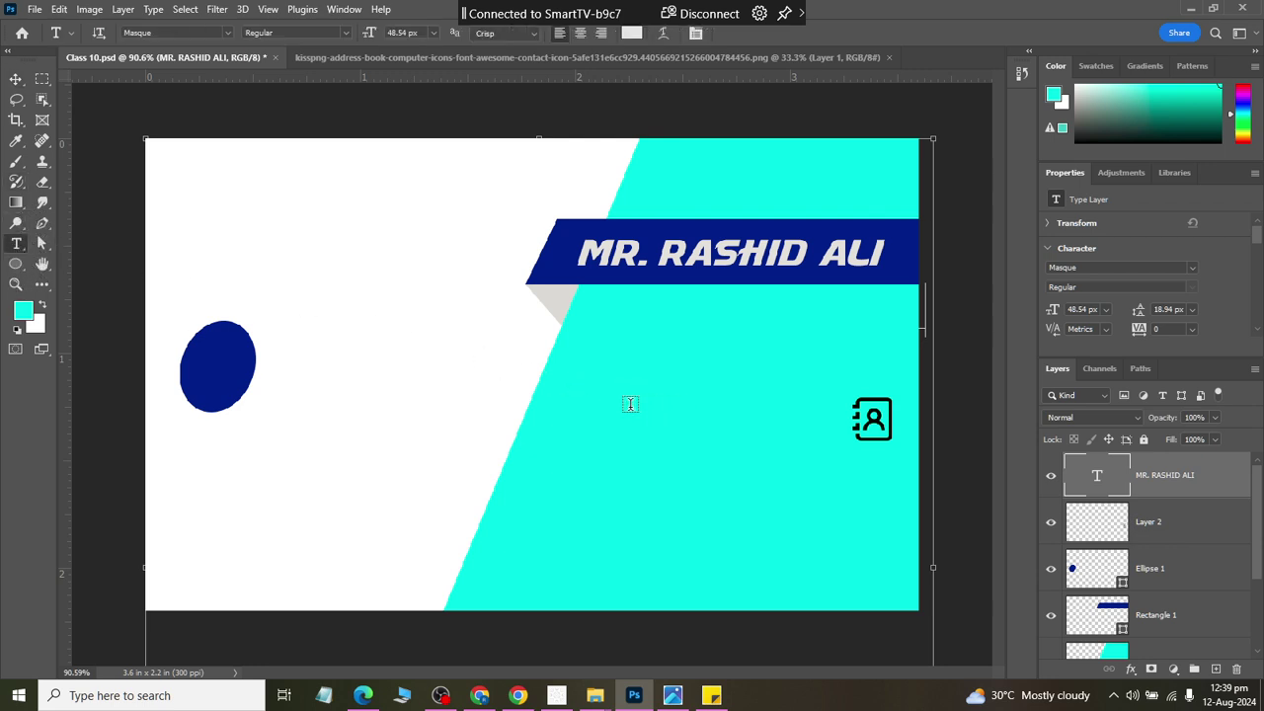
{"action": "left_click_drag", "start_coordinate": [630, 404], "coordinate": [824, 450]}
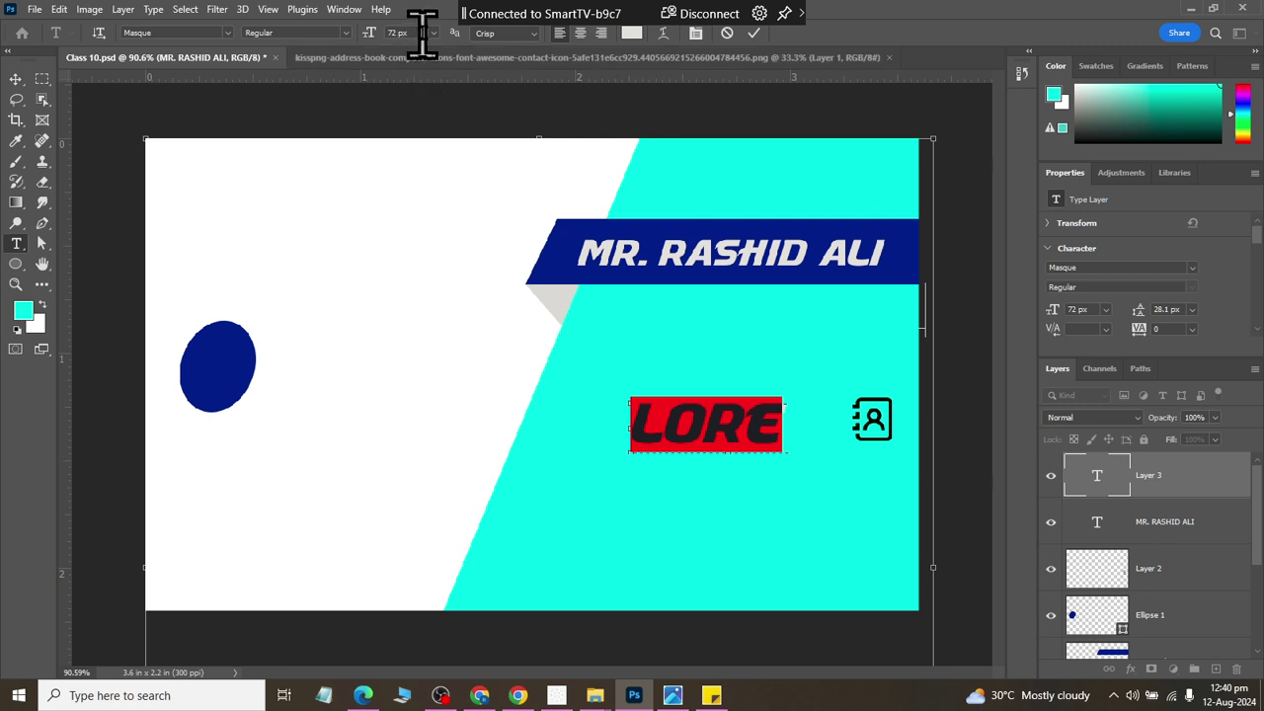
{"action": "left_click", "coordinate": [228, 32]}
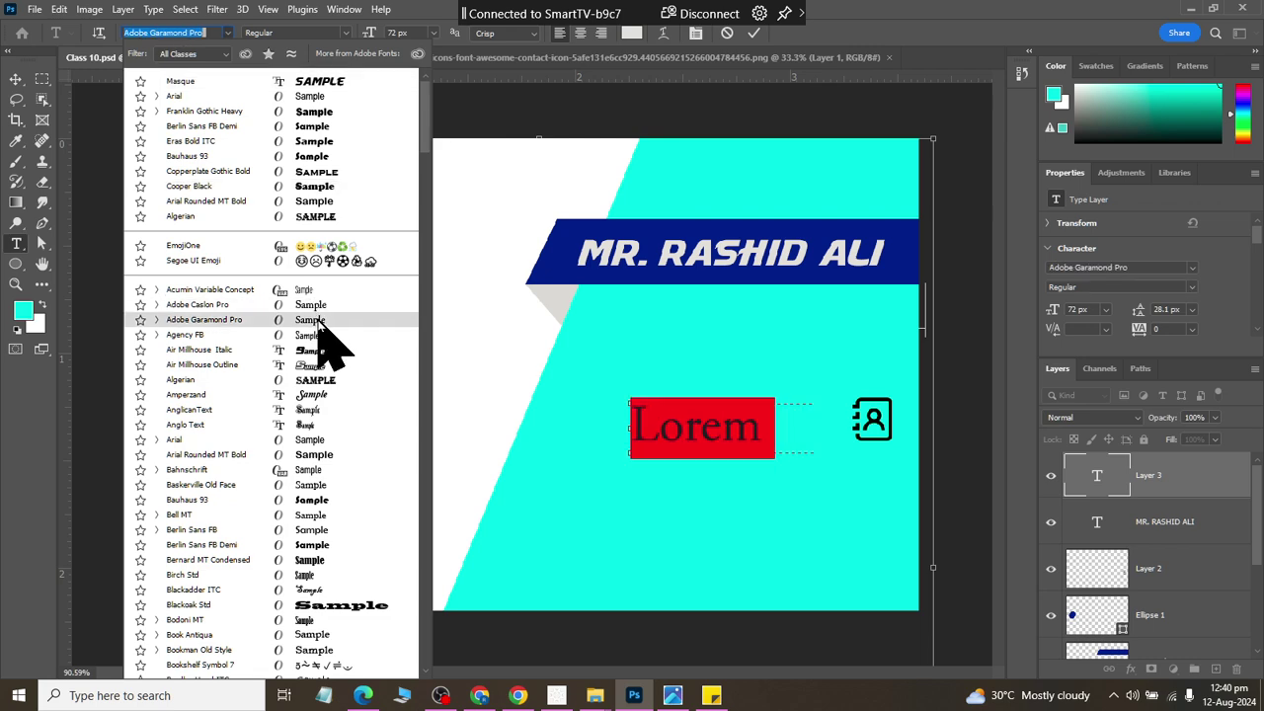
{"action": "left_click", "coordinate": [290, 97]}
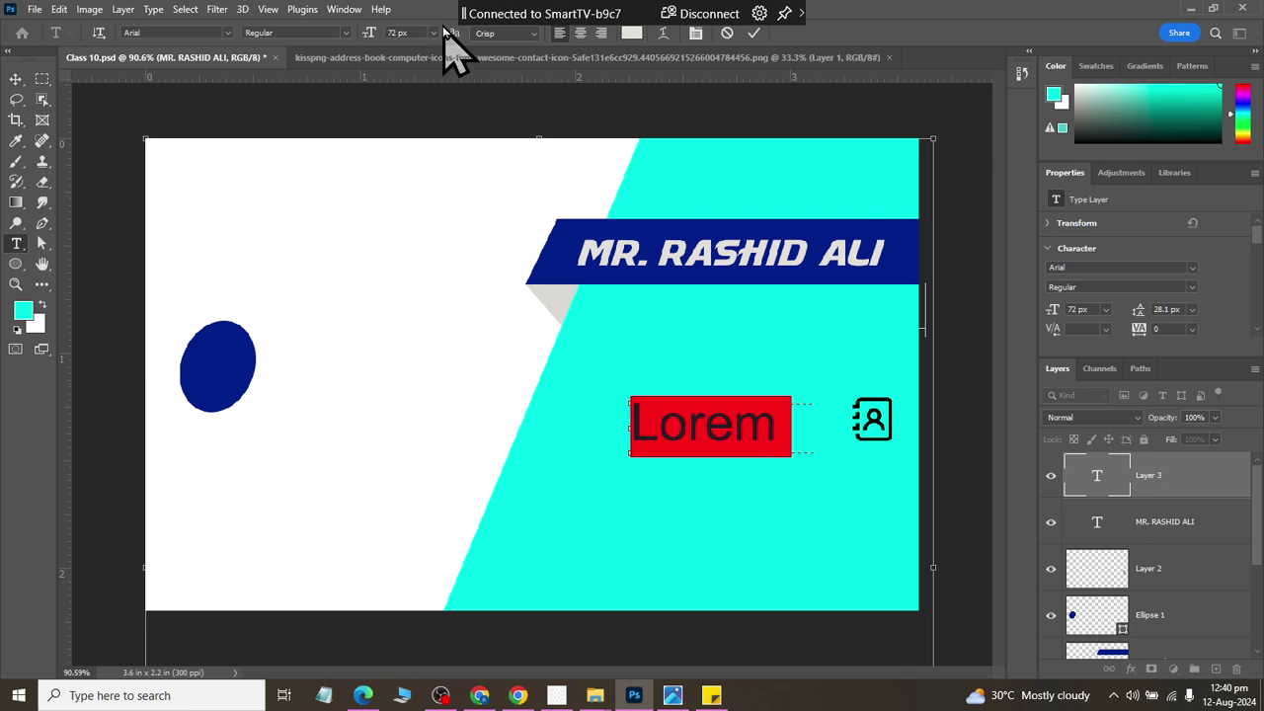
Type '+02' and colour it dark blue sampled from the ellipse.
{"action": "type", "text": "+0"}
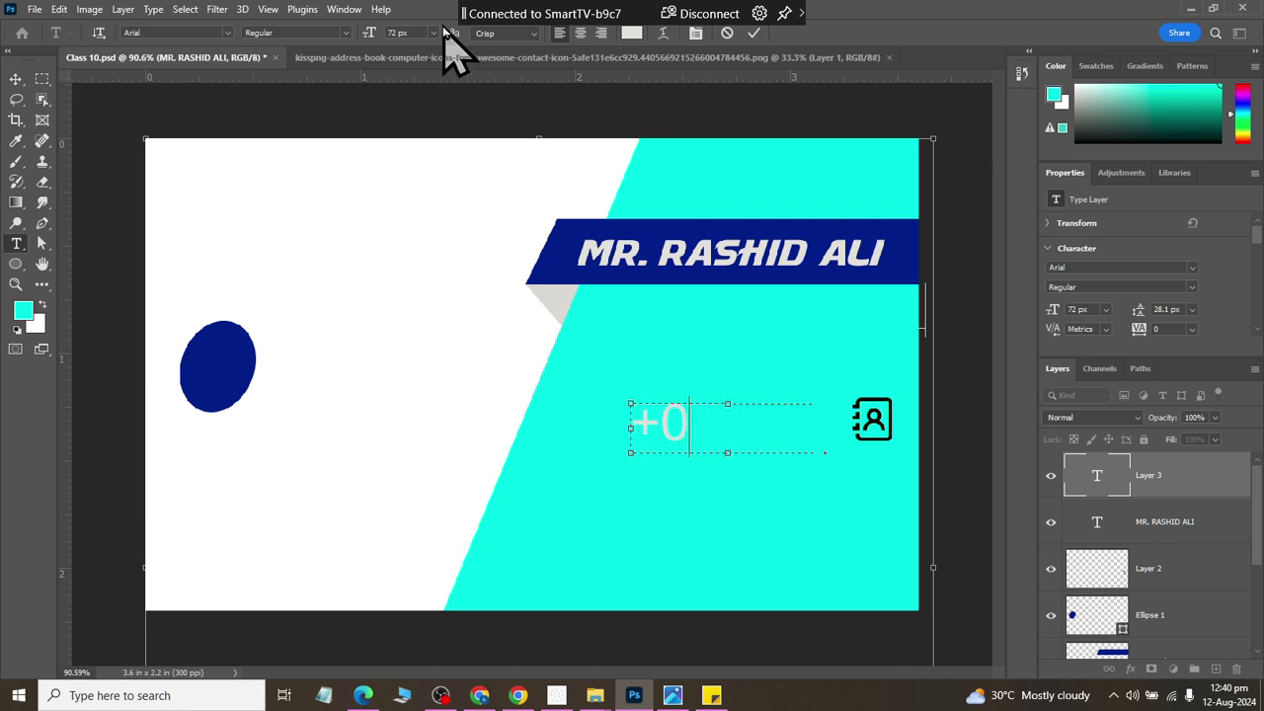
{"action": "type", "text": "2"}
{"action": "key", "text": "ctrl+a"}
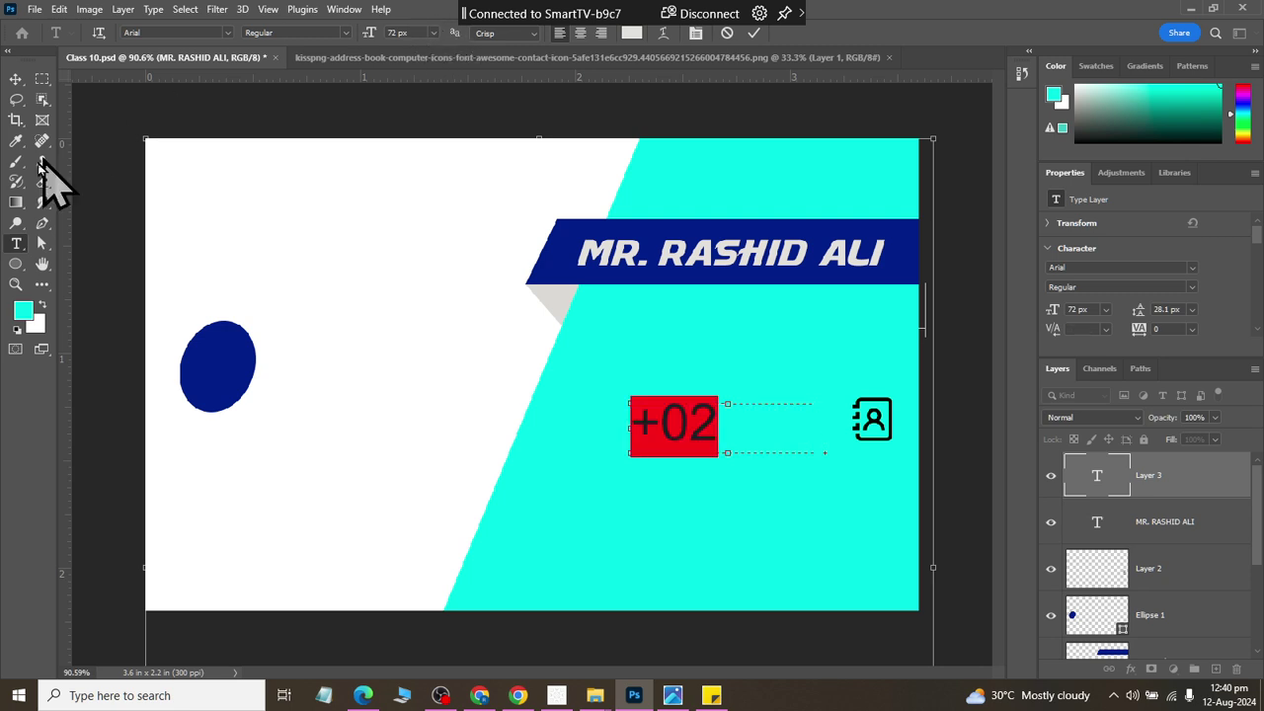
{"action": "left_click", "coordinate": [631, 32]}
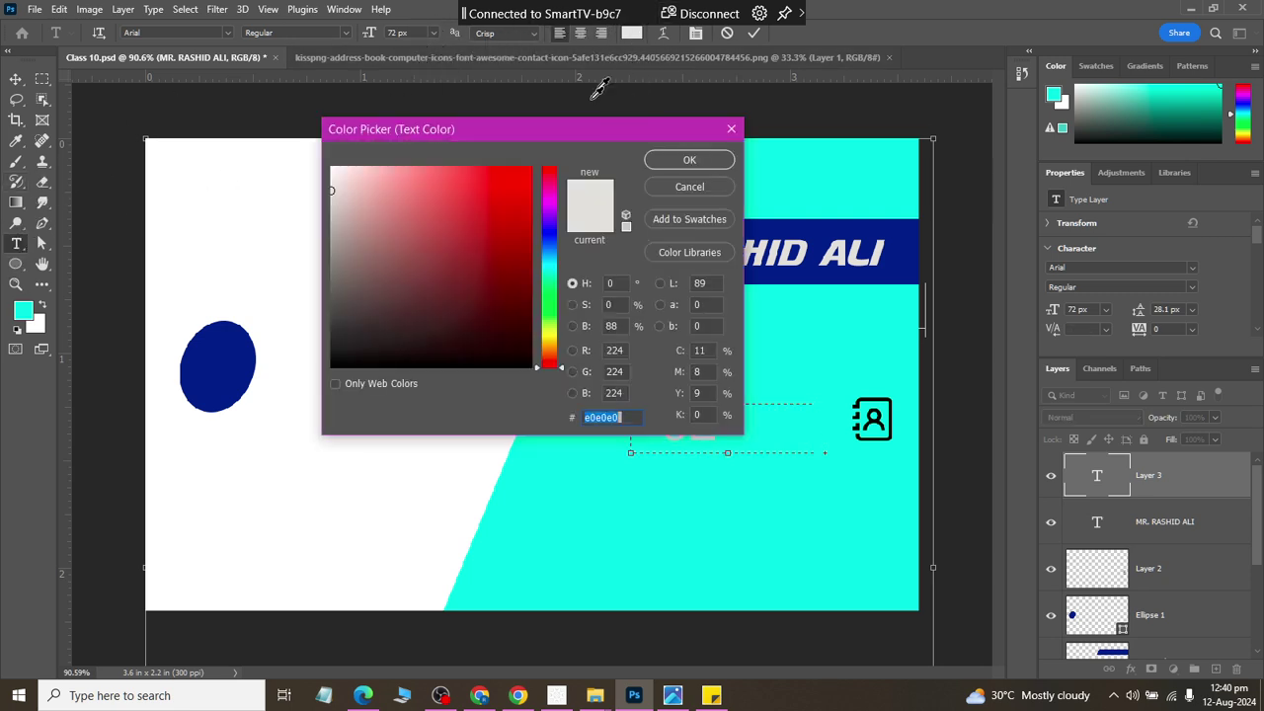
{"action": "left_click", "coordinate": [206, 359]}
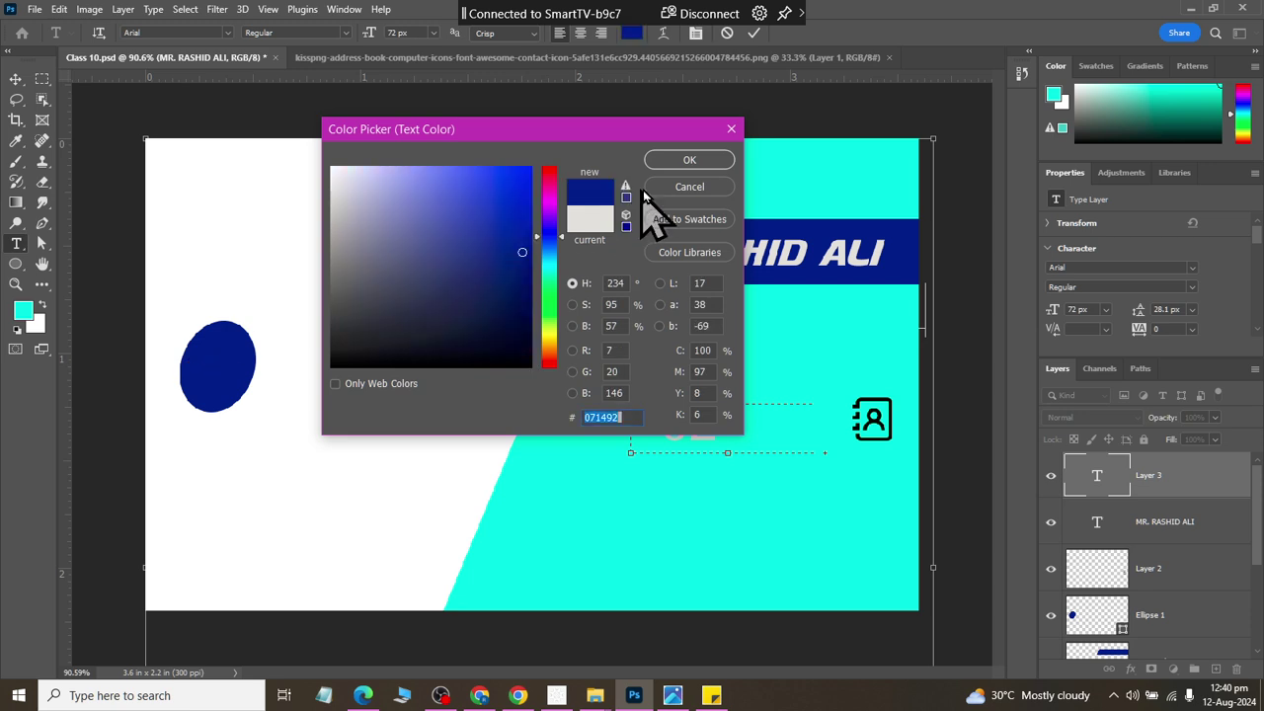
{"action": "left_click", "coordinate": [690, 159]}
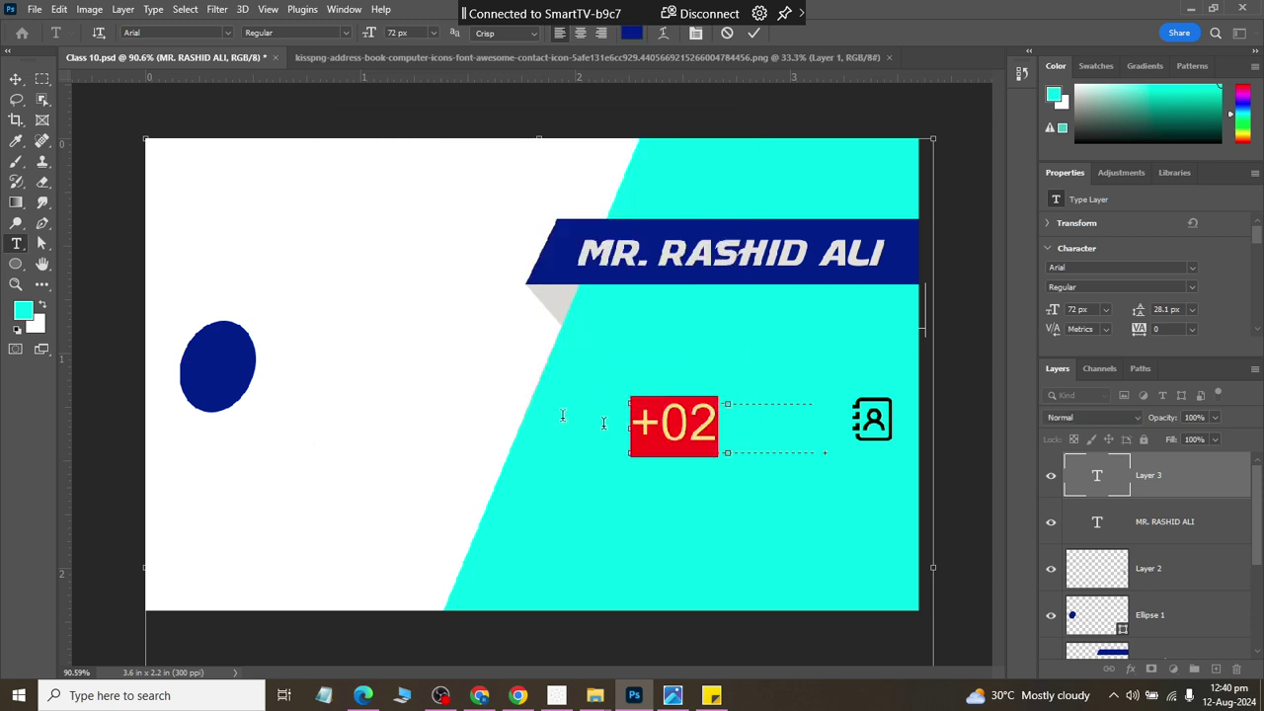
Add the '+92' line, set the phone numbers to 30 px, and commit the text.
{"action": "type", "text": "+92"}
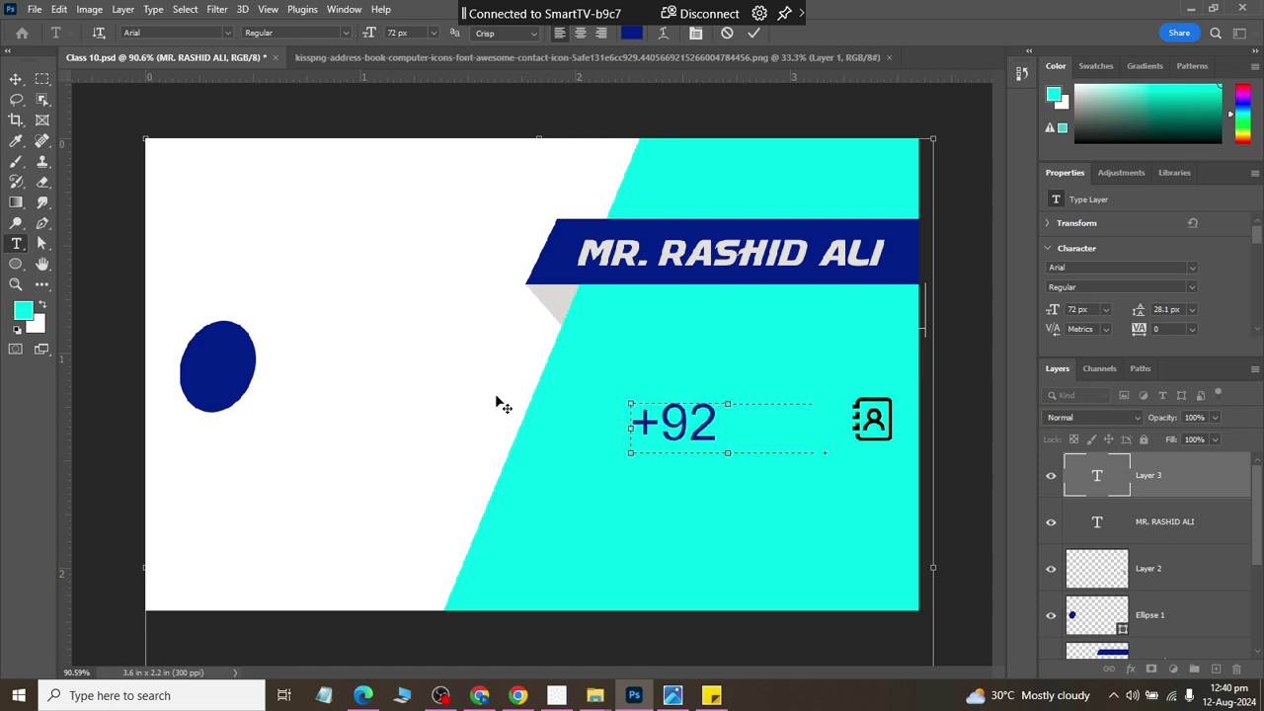
{"action": "key", "text": "ctrl+a"}
{"action": "left_click", "coordinate": [435, 34]}
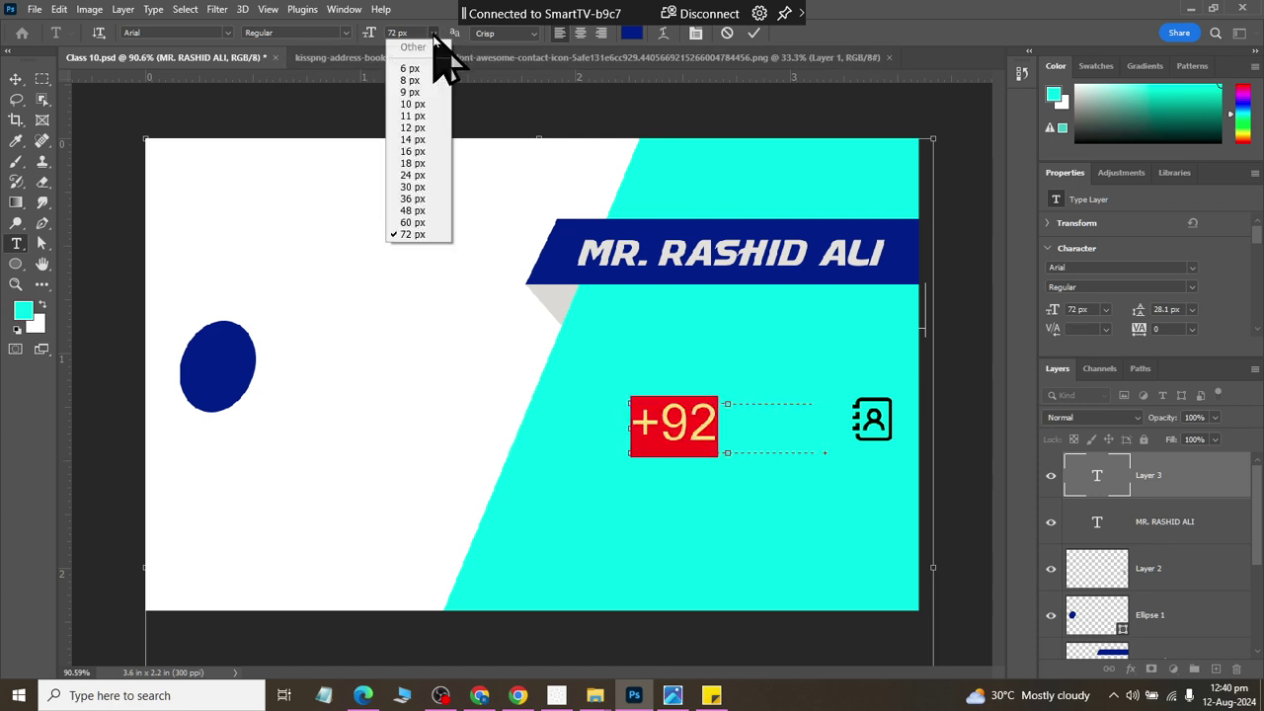
{"action": "left_click", "coordinate": [415, 162]}
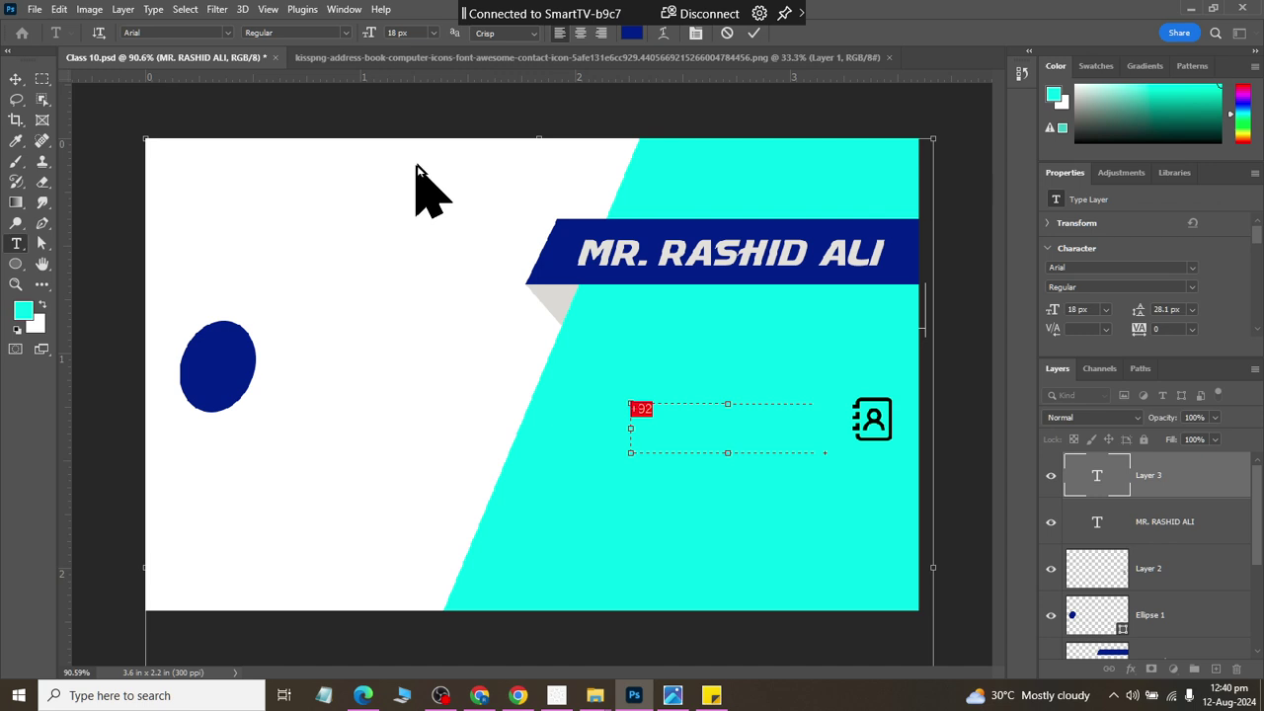
{"action": "left_click", "coordinate": [434, 34]}
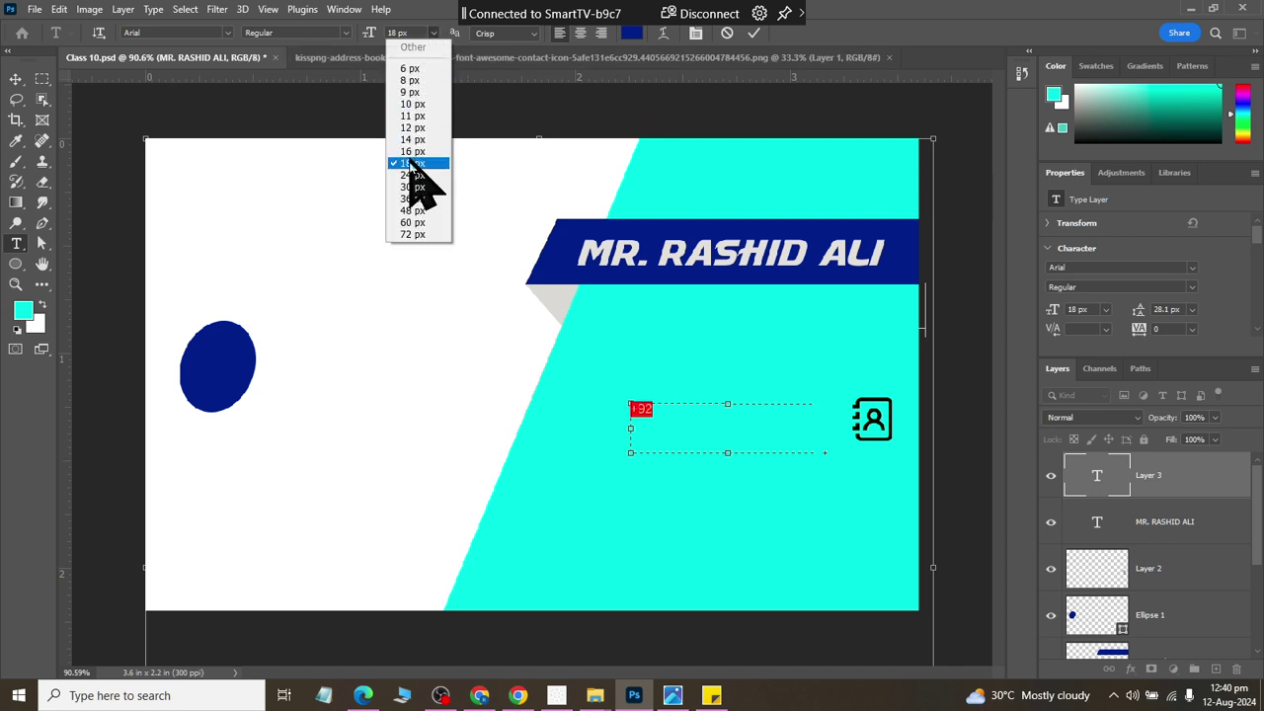
{"action": "left_click", "coordinate": [412, 187]}
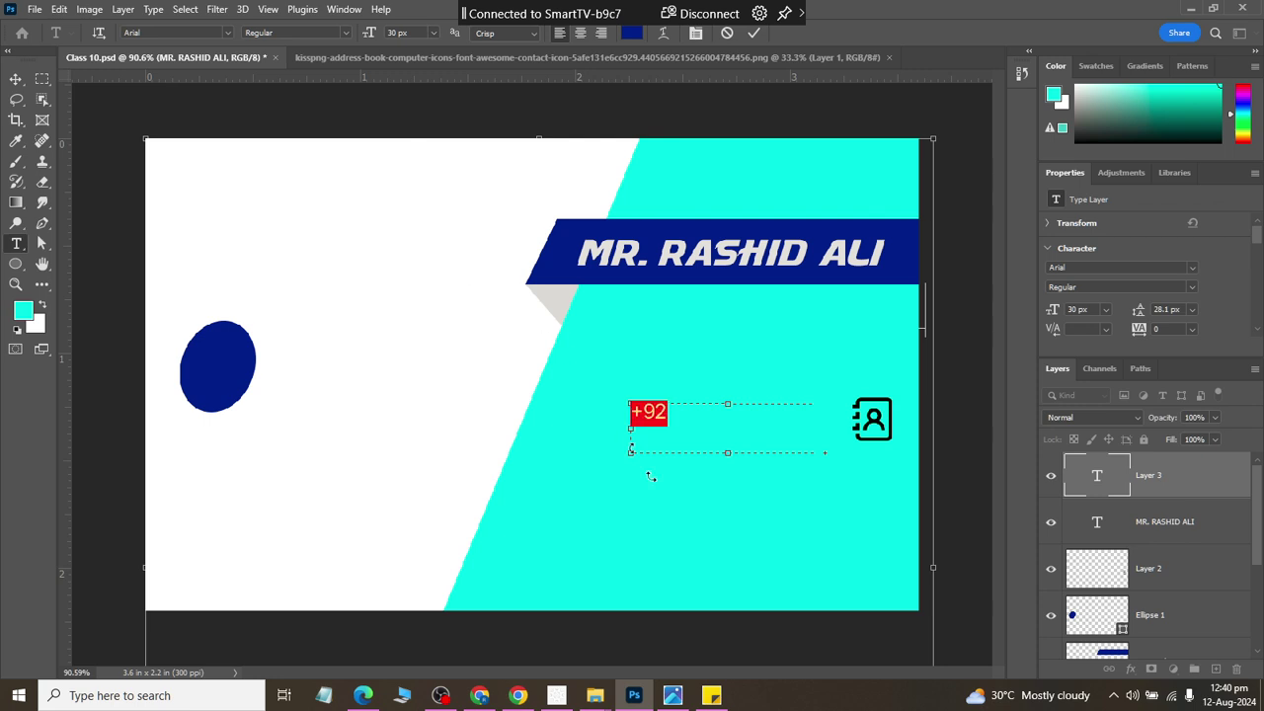
{"action": "left_click", "coordinate": [703, 421]}
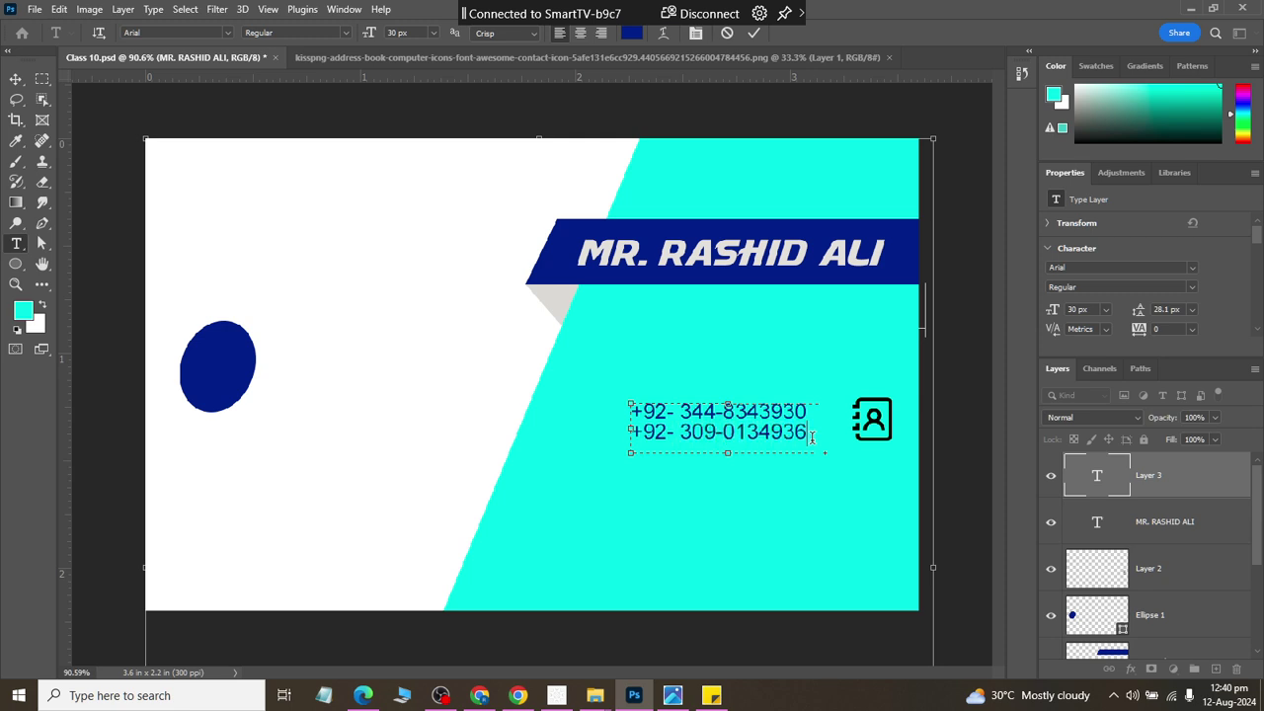
{"action": "left_click", "coordinate": [16, 79]}
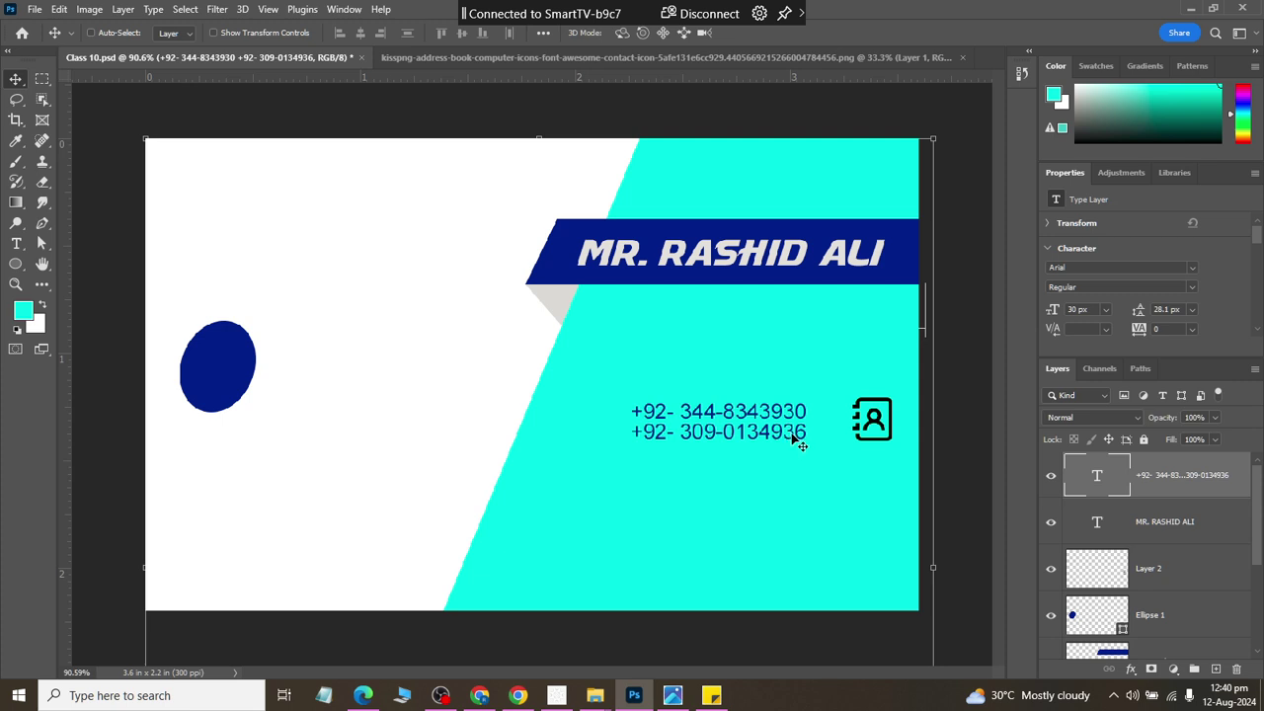
Nudge the phone numbers right and scale them up about 108% beside the contact icon.
{"action": "left_click_drag", "start_coordinate": [800, 445], "coordinate": [816, 446]}
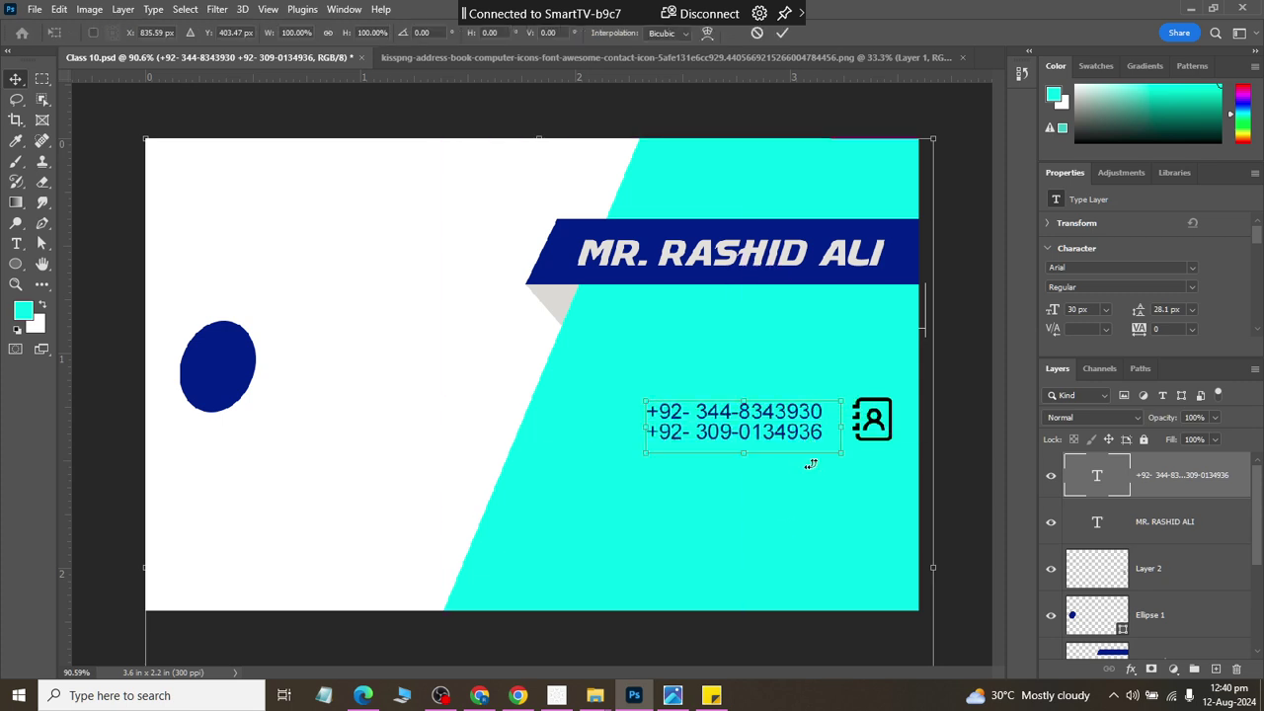
{"action": "key", "text": "ctrl+t"}
{"action": "left_click_drag", "start_coordinate": [844, 451], "coordinate": [852, 455]}
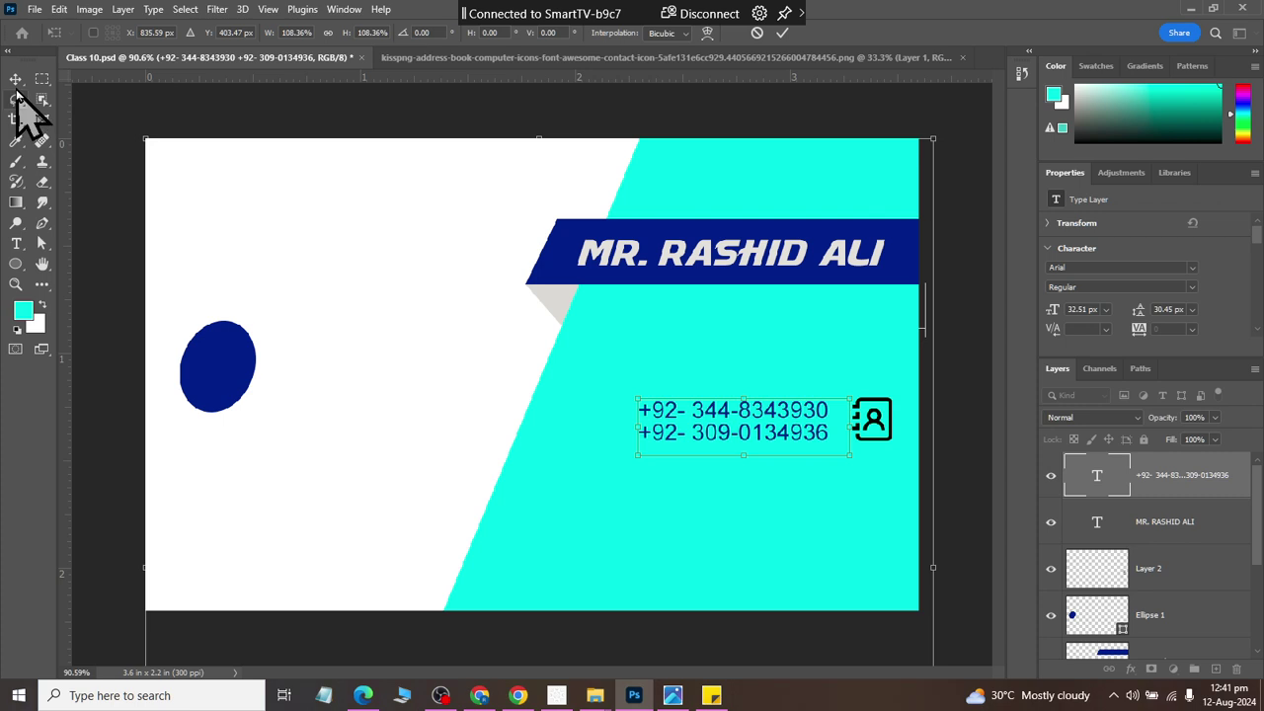
{"action": "key", "text": "Return"}
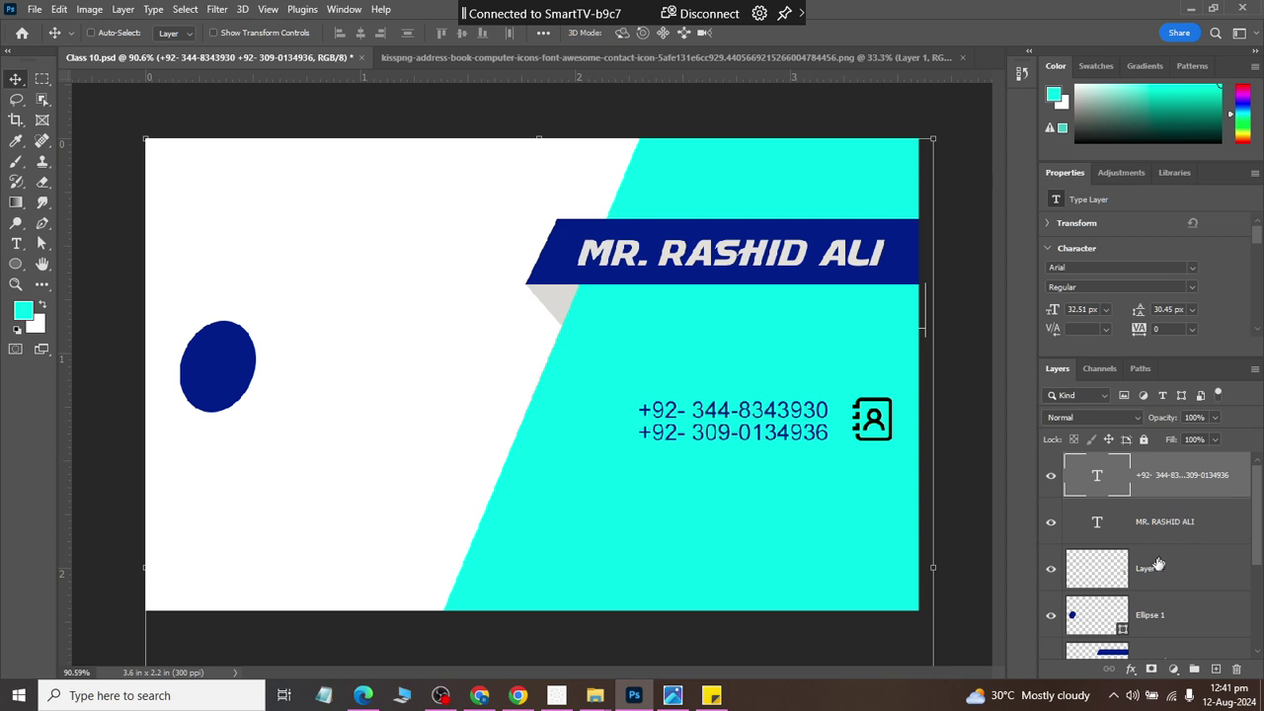
Link the contact icon layer with the phone-number text and move both higher up.
{"action": "left_click_drag", "start_coordinate": [1157, 564], "coordinate": [1165, 508]}
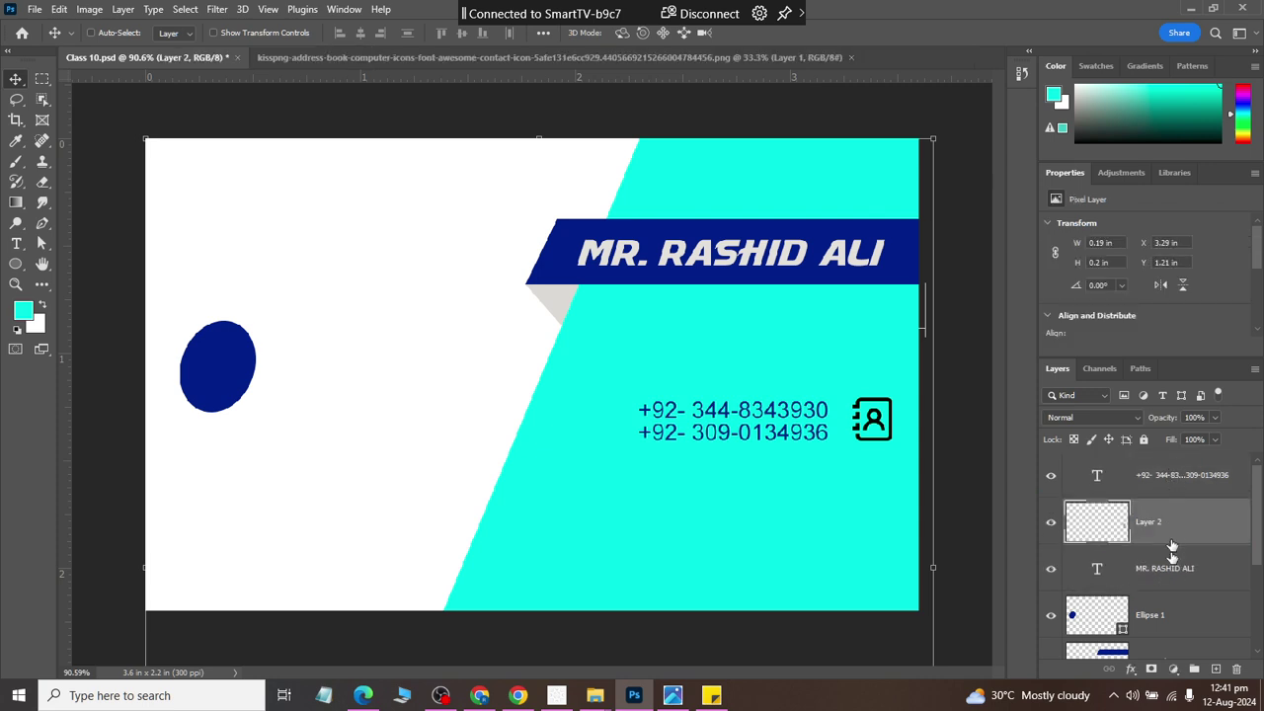
{"action": "left_click", "coordinate": [1158, 488], "text": "ctrl"}
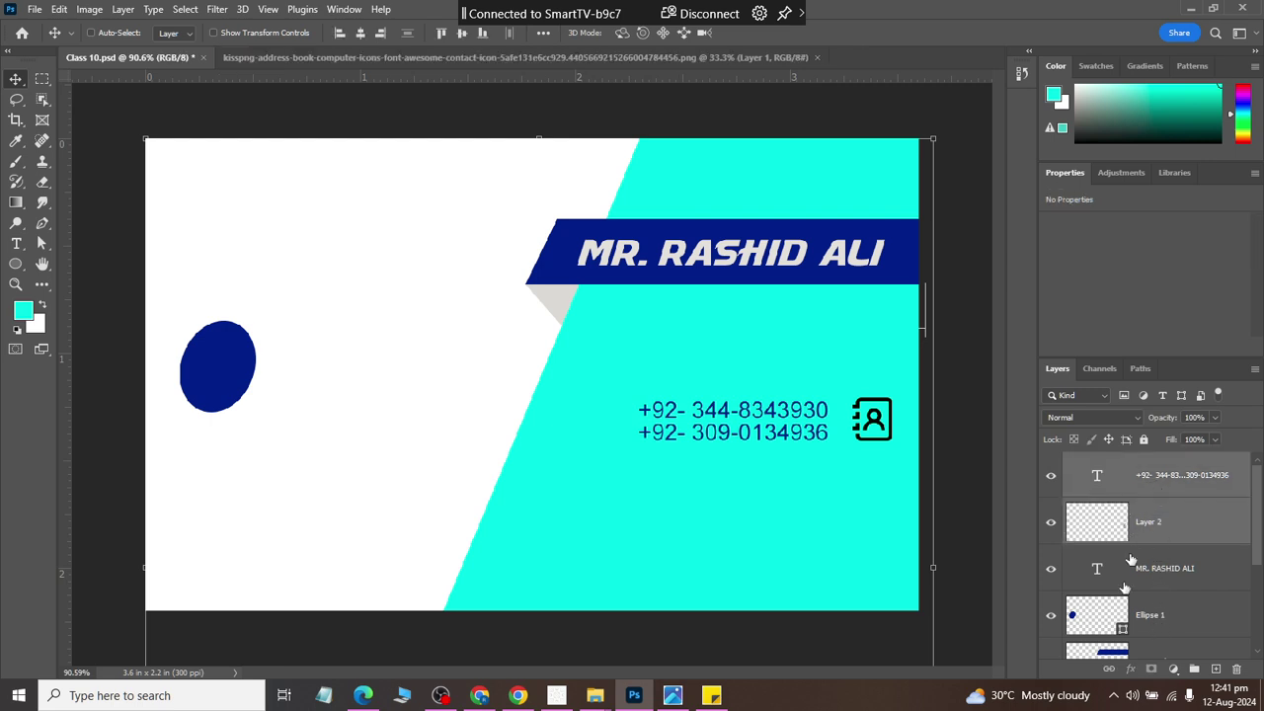
{"action": "left_click", "coordinate": [1109, 669]}
{"action": "key", "text": "alt+bracketleft"}
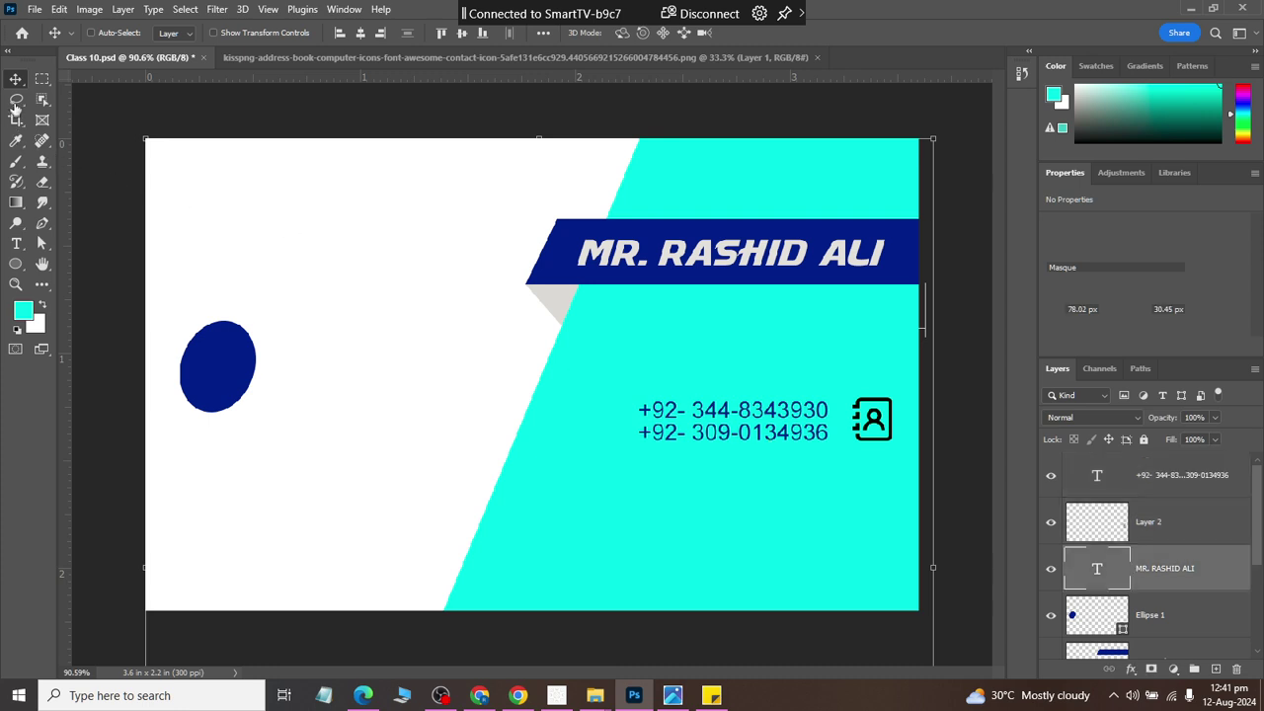
{"action": "key", "text": "alt+bracketright"}
{"action": "key", "text": "alt+bracketright"}
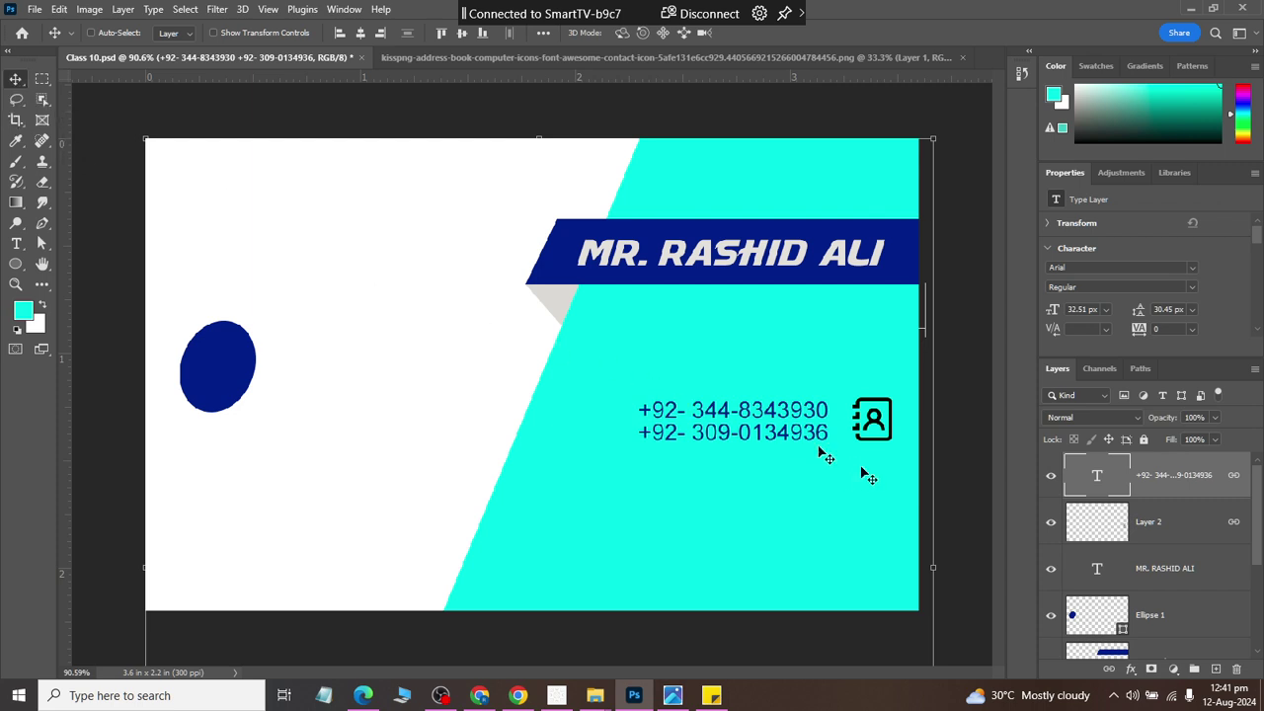
{"action": "left_click_drag", "start_coordinate": [739, 422], "coordinate": [754, 392]}
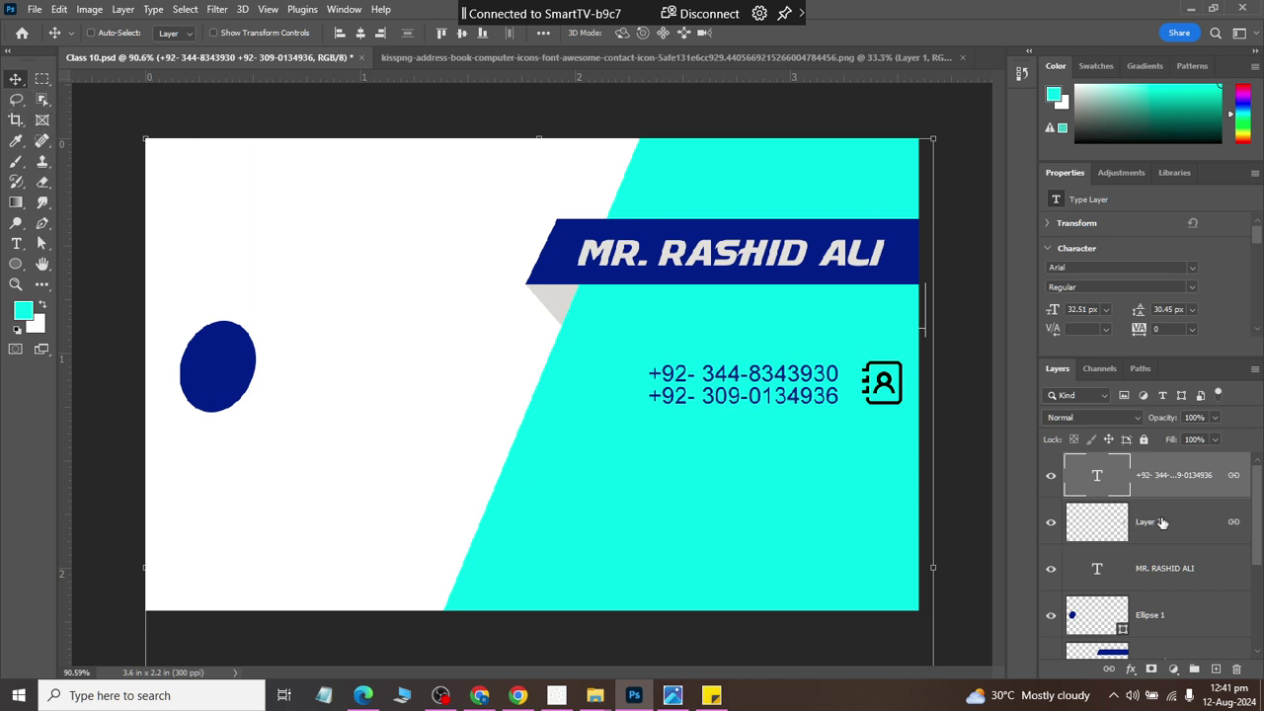
Place a copy of the linked phone block and icon lower down the panel.
{"action": "key", "text": "ctrl+j"}
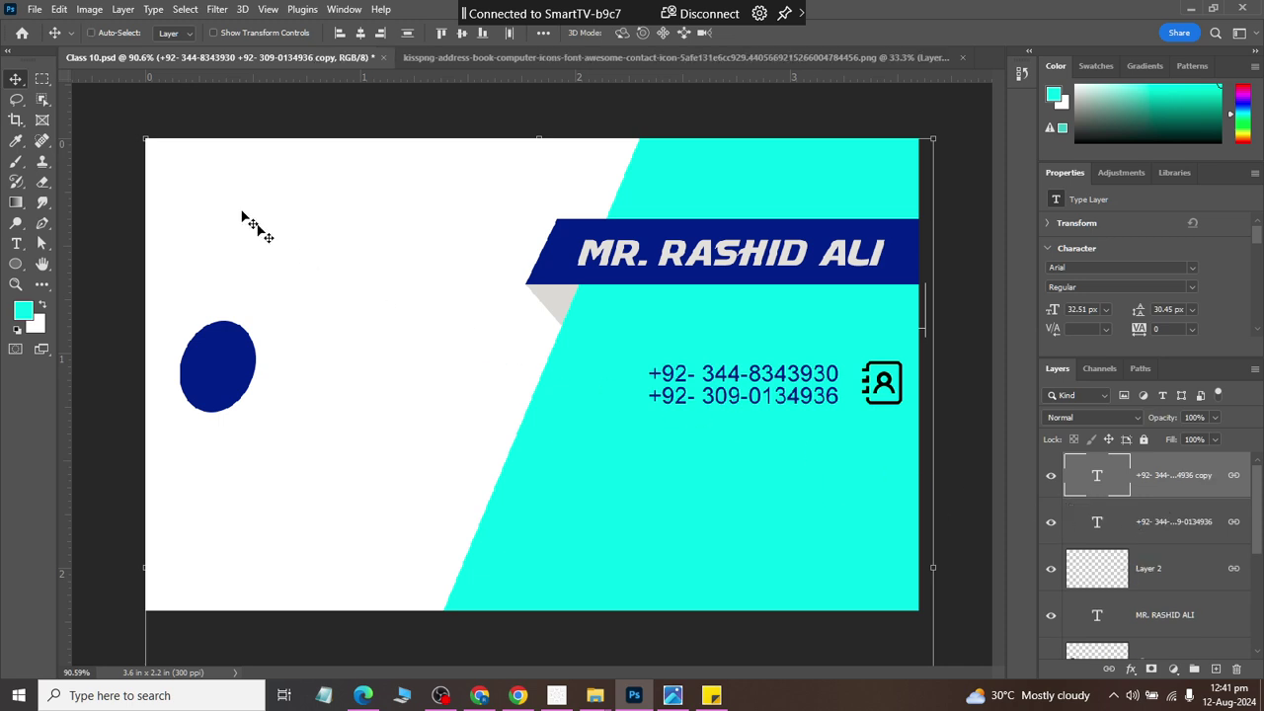
{"action": "key", "text": "ctrl+z"}
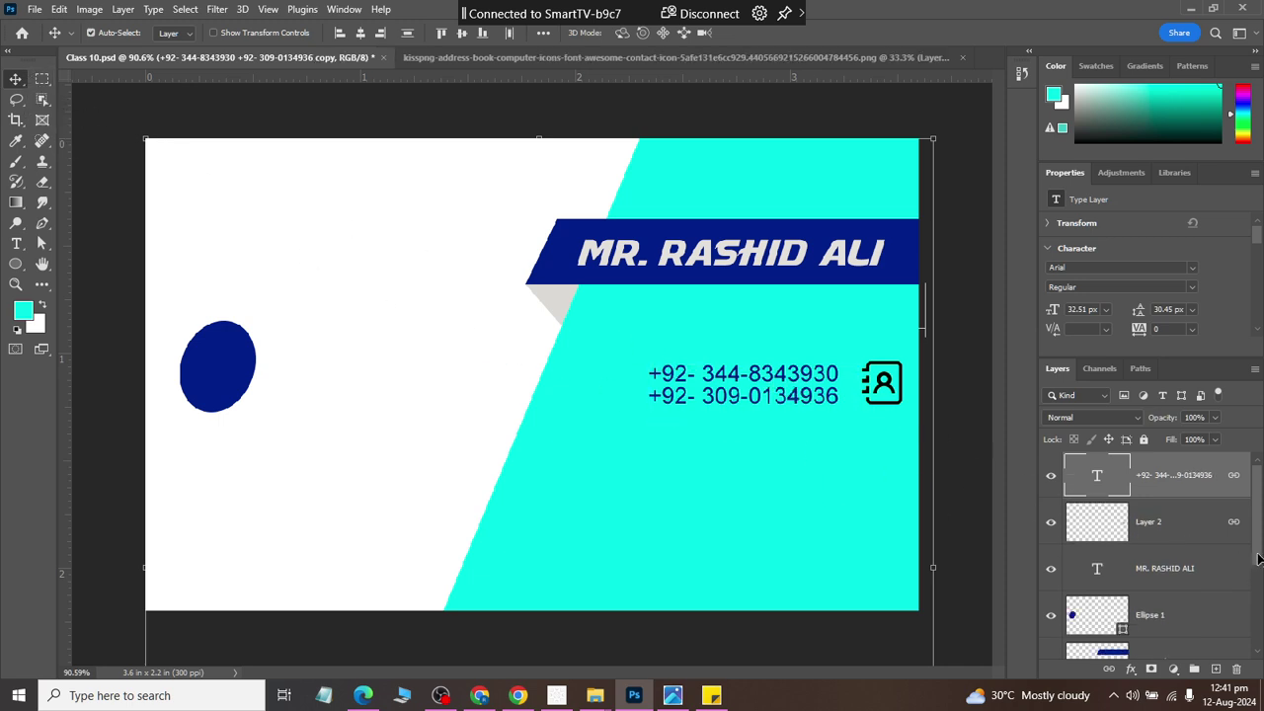
{"action": "key", "text": "ctrl+alt+a"}
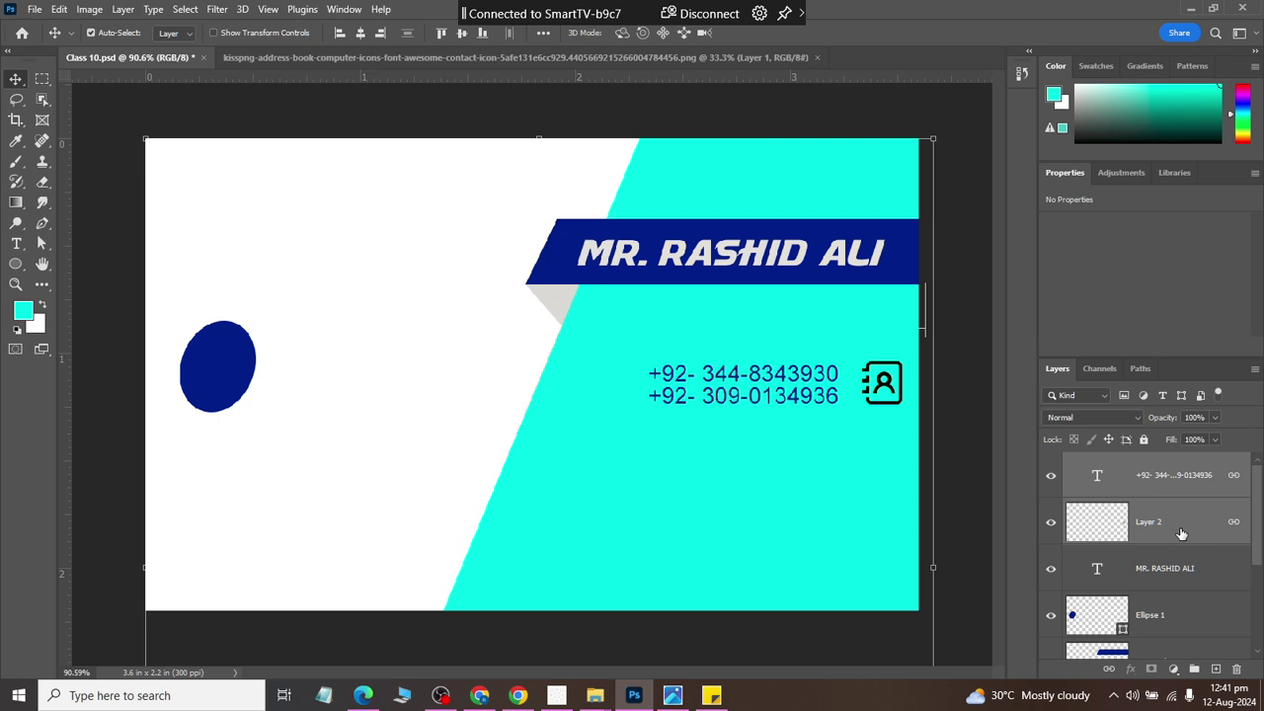
{"action": "left_click_drag", "start_coordinate": [761, 377], "coordinate": [761, 541]}
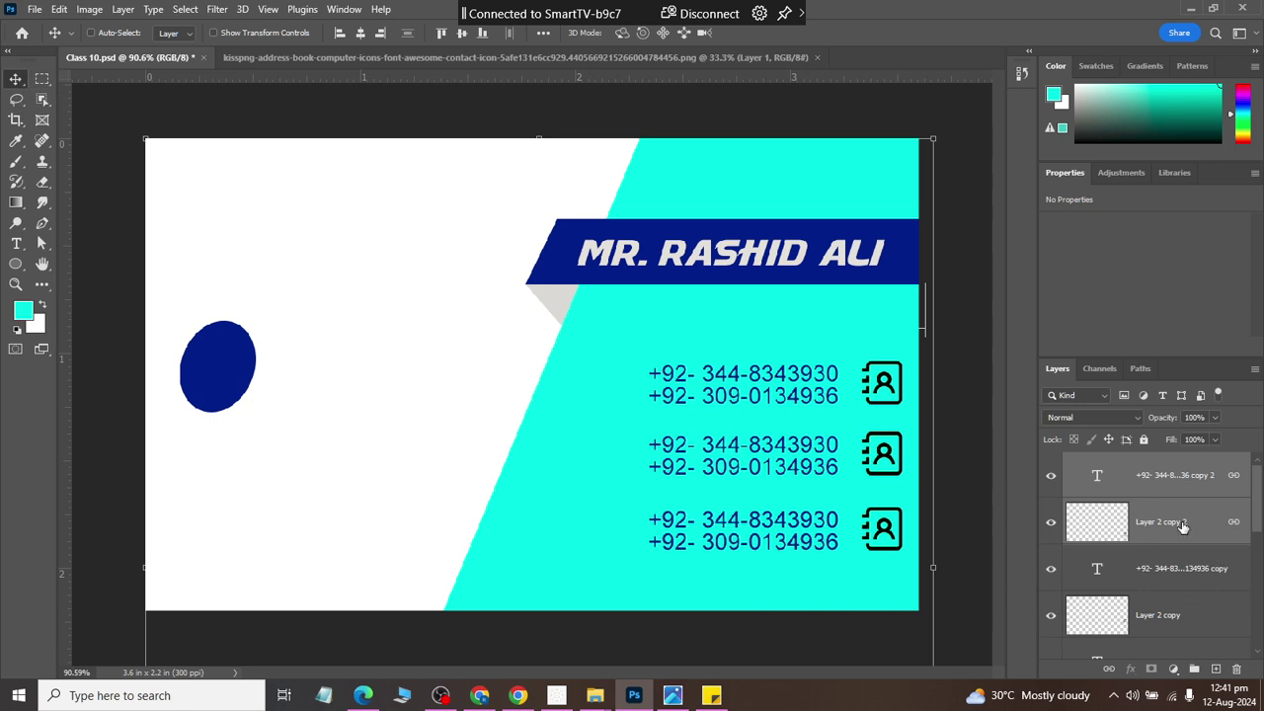
Open the bottom phone text copy for editing with both lines selected, checking the reference card.
{"action": "left_click", "coordinate": [1159, 484], "text": "ctrl"}
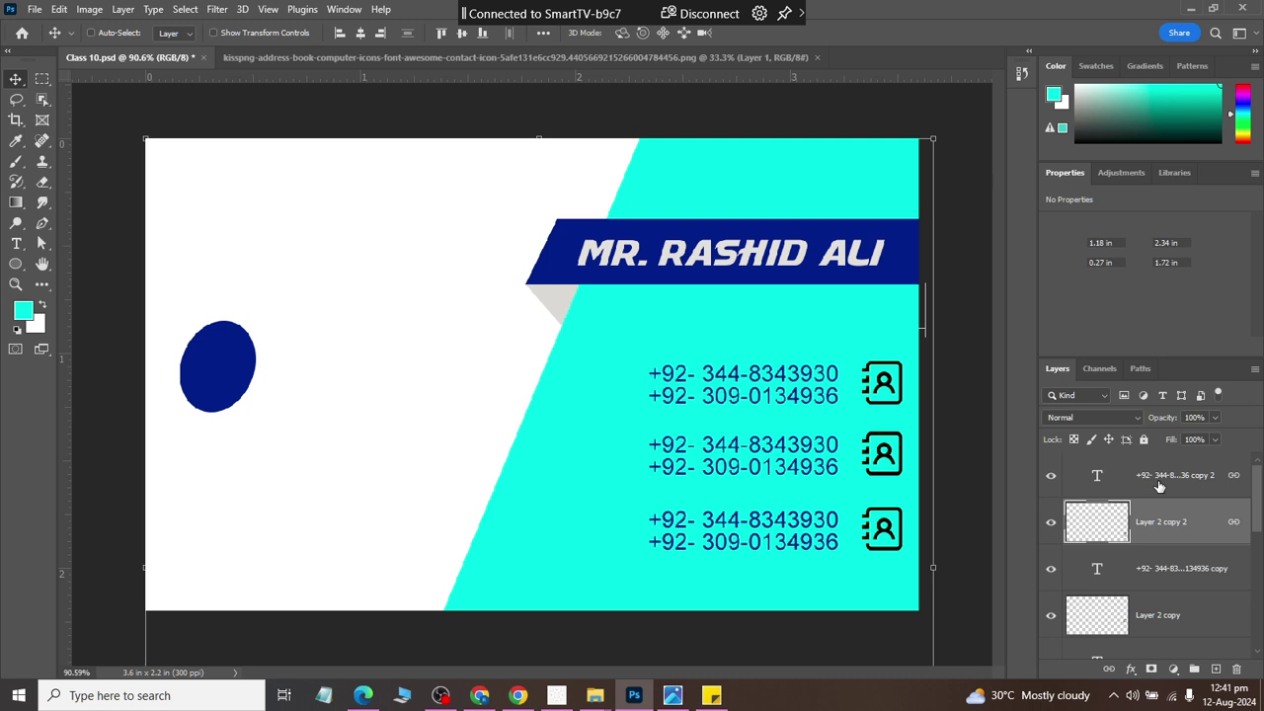
{"action": "left_click", "coordinate": [1159, 484]}
{"action": "left_click", "coordinate": [17, 243]}
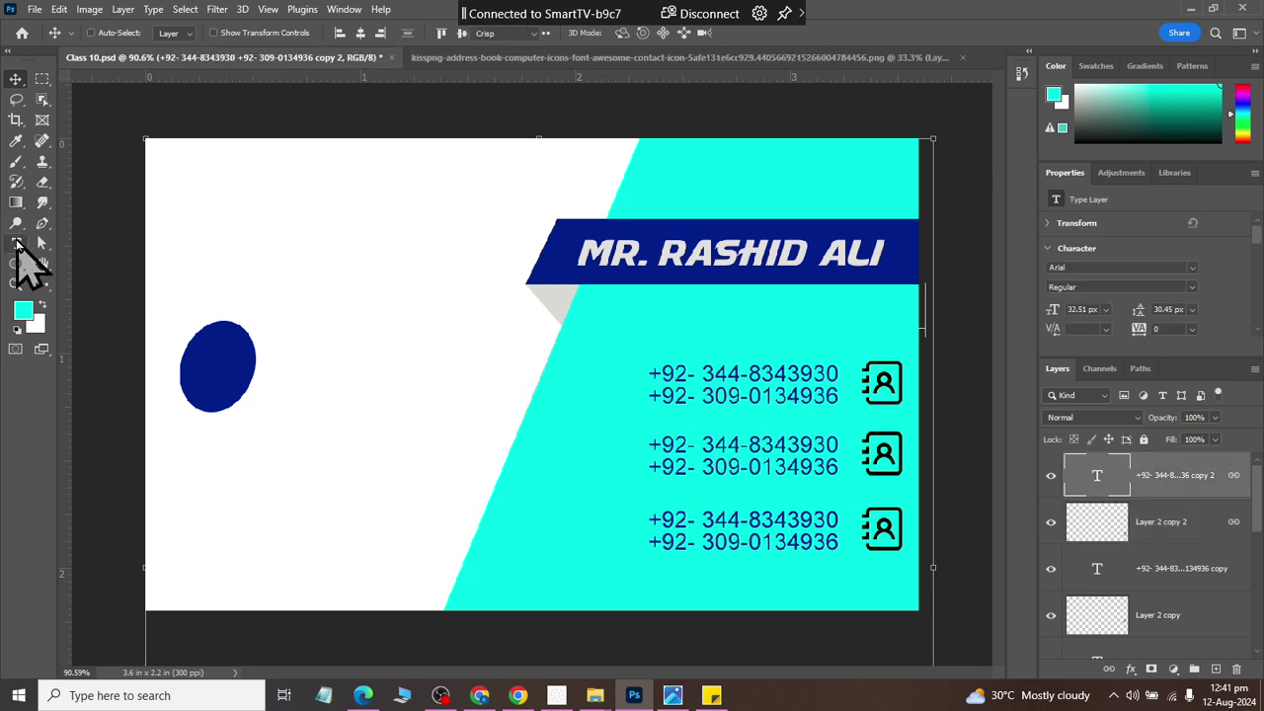
{"action": "triple_click", "coordinate": [762, 538]}
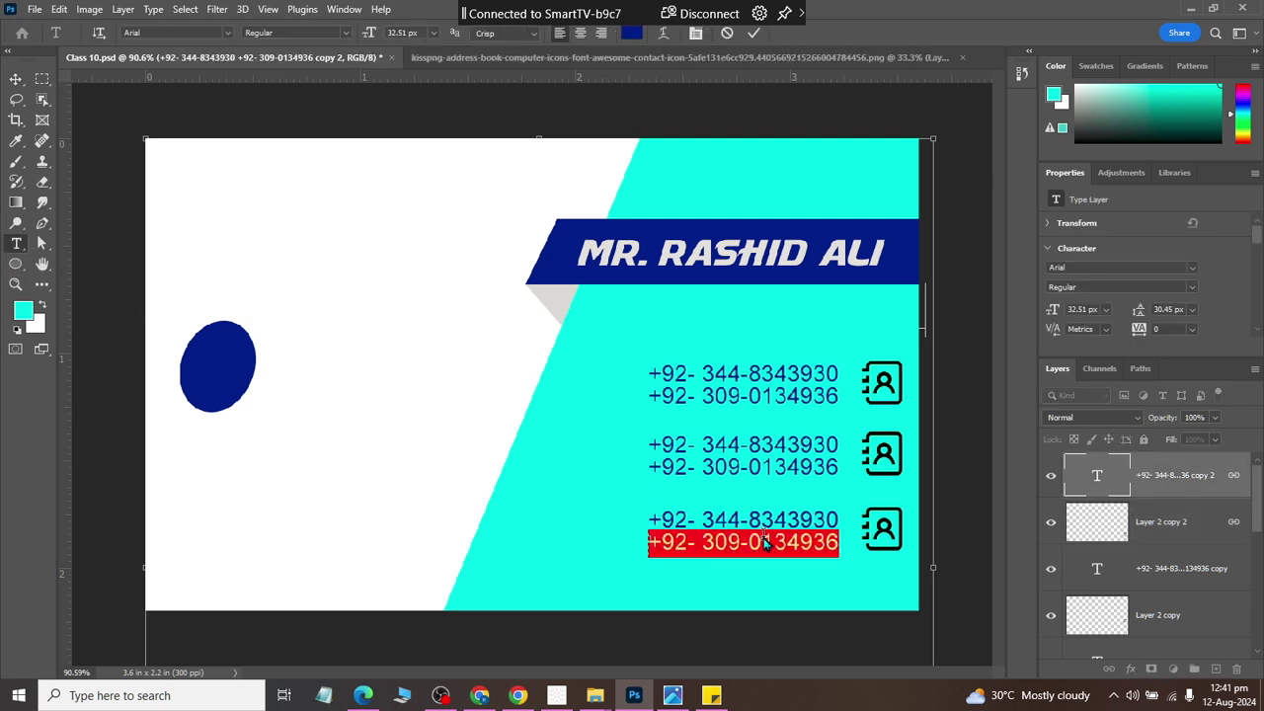
{"action": "key", "text": "alt+Tab"}
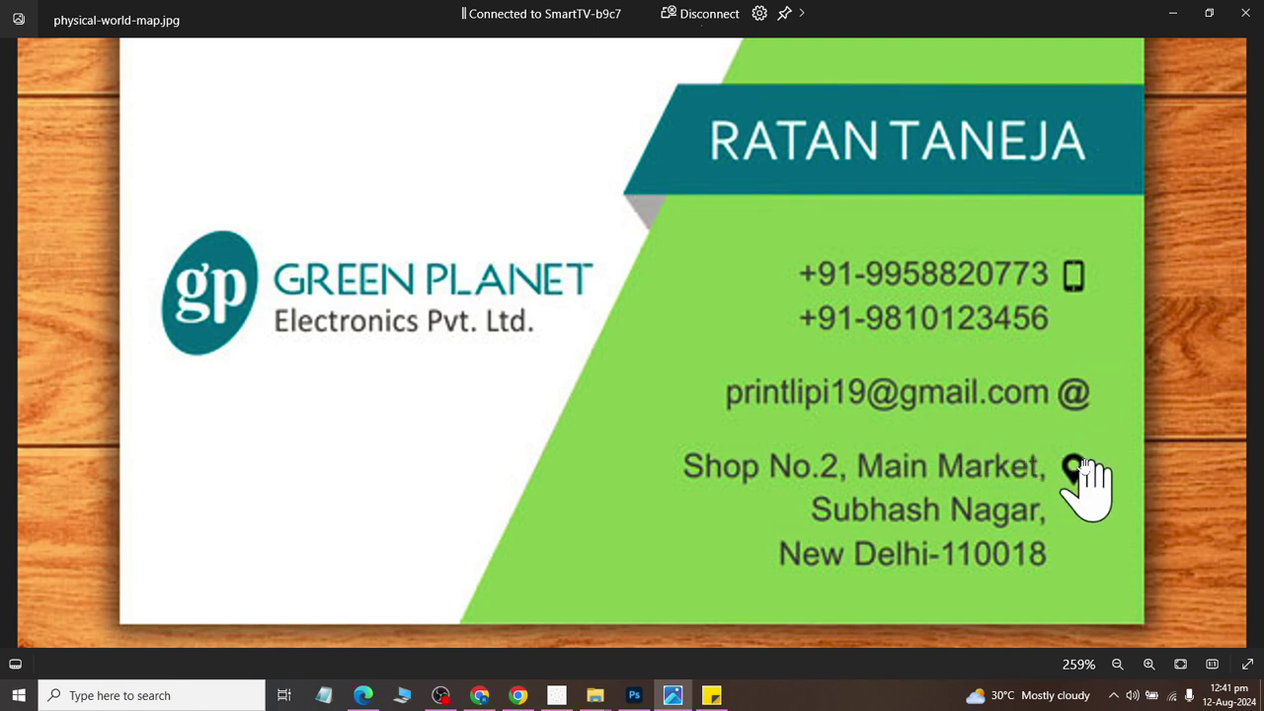
{"action": "key", "text": "alt+Tab"}
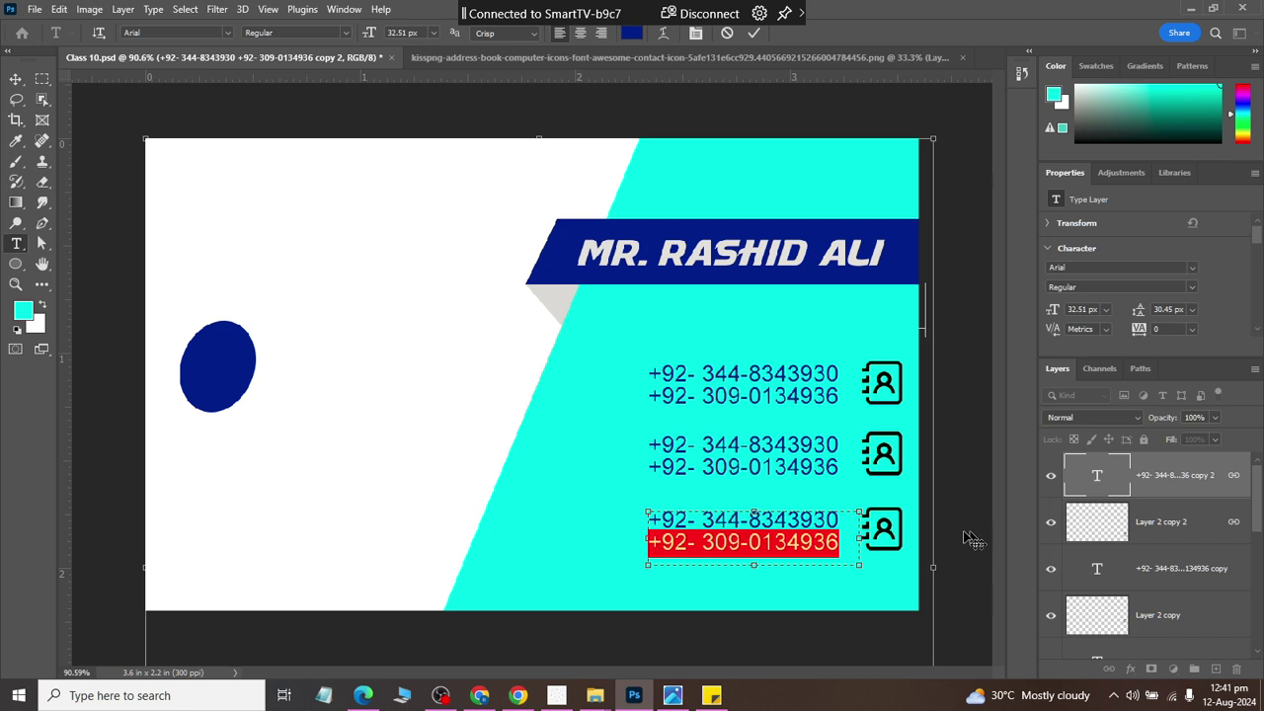
{"action": "key", "text": "ctrl+a"}
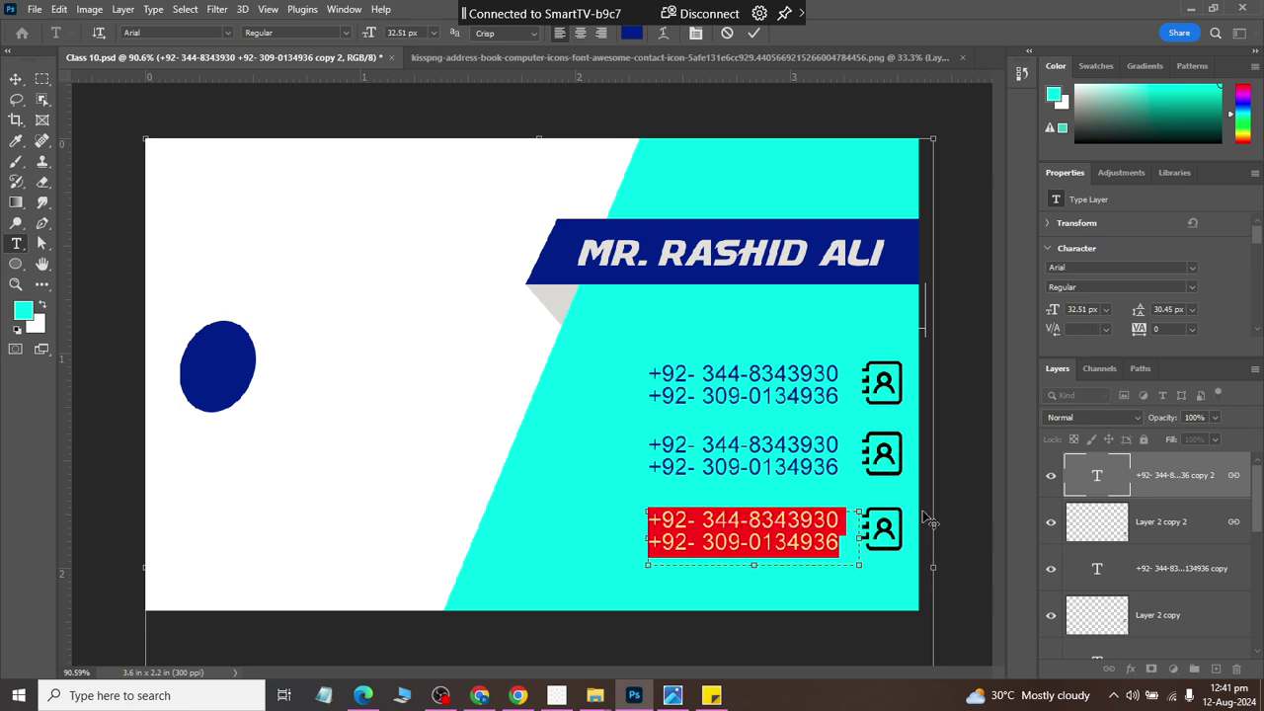
{"action": "key", "text": "alt+Tab"}
{"action": "key", "text": "alt+Tab"}
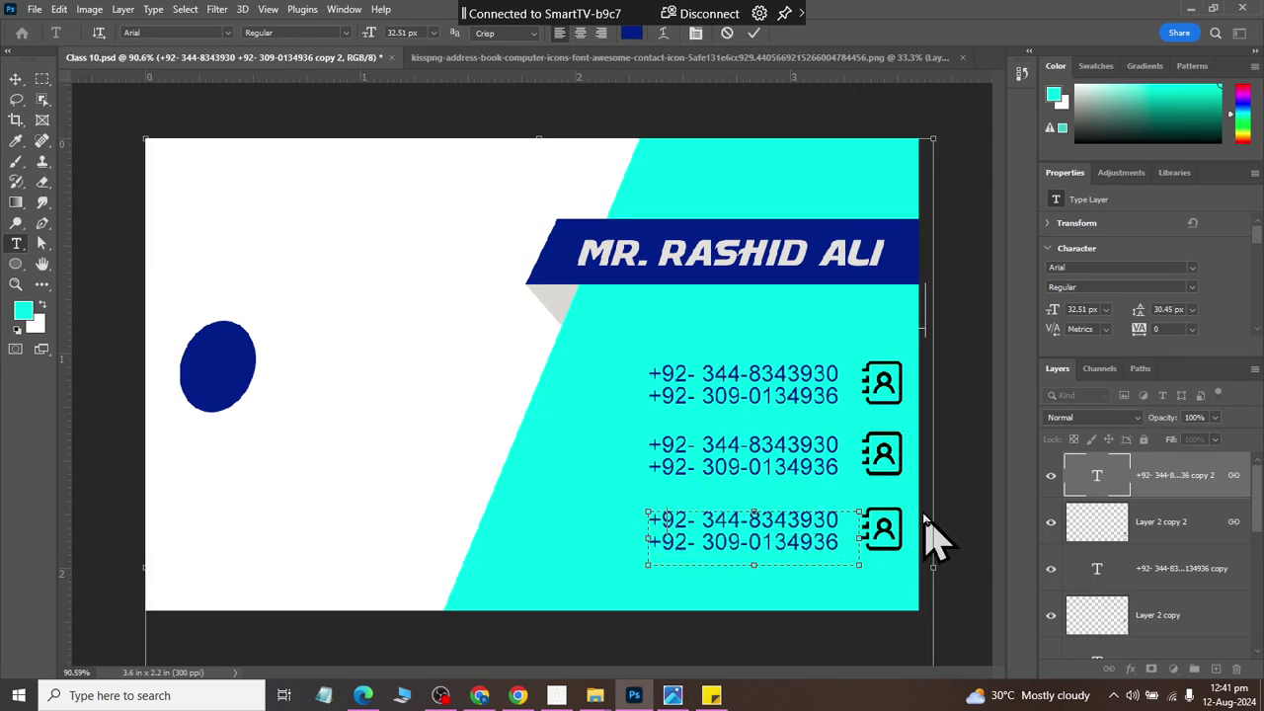
Replace the bottom block with the right-aligned address 'Muslim Town Shahdadpur District'.
{"action": "type", "text": "Muslimt"}
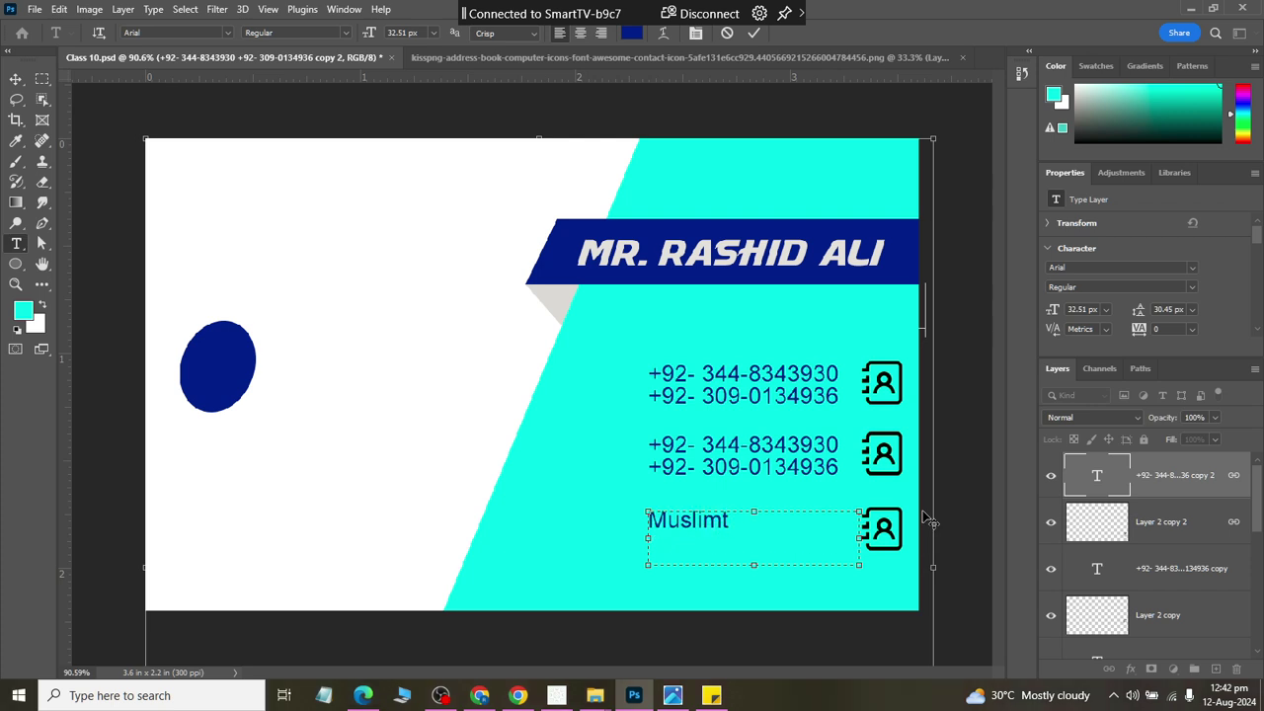
{"action": "key", "text": "ctrl+a"}
{"action": "left_click", "coordinate": [601, 32]}
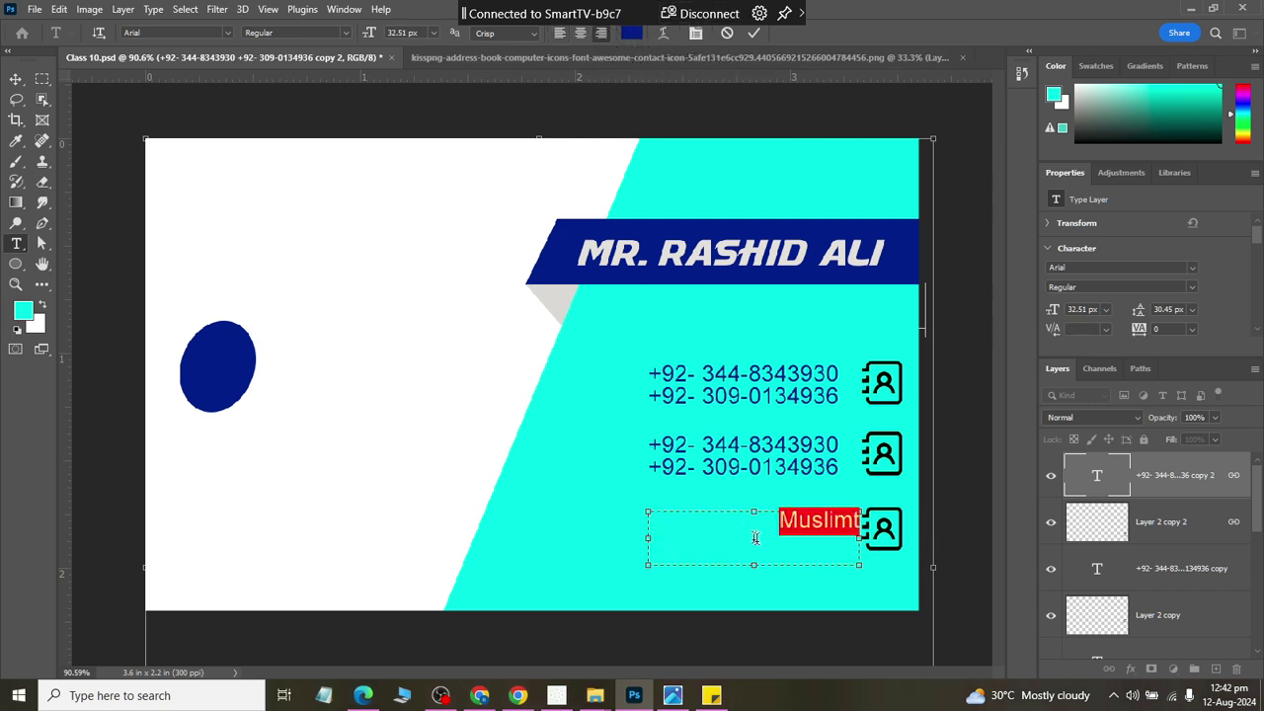
{"action": "left_click", "coordinate": [794, 528]}
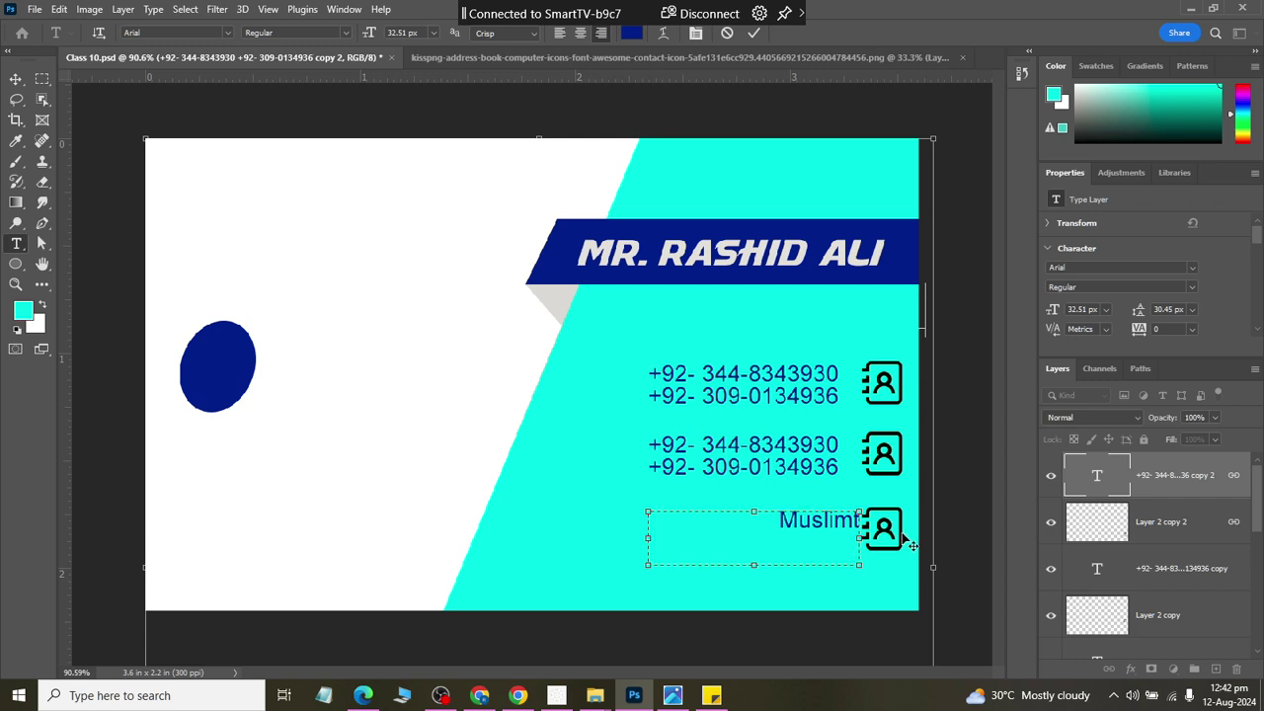
{"action": "key", "text": "BackSpace"}
{"action": "type", "text": "Town Shahda"}
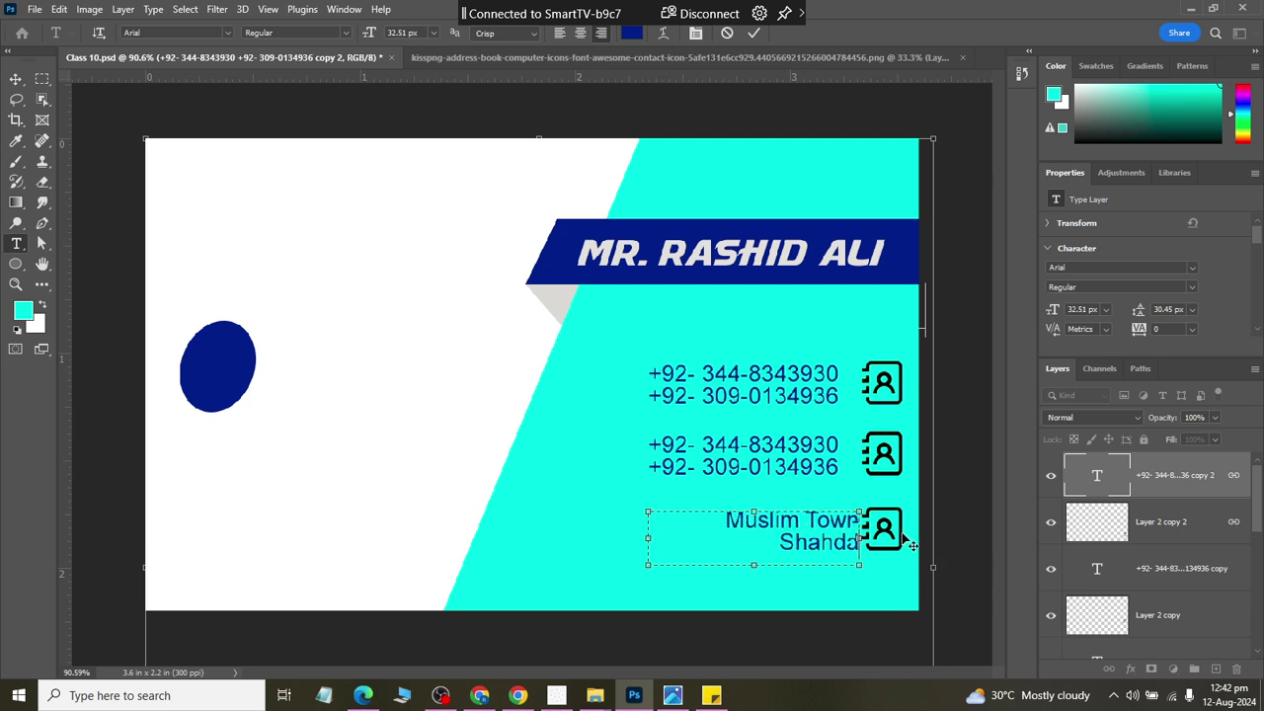
{"action": "type", "text": "dpur"}
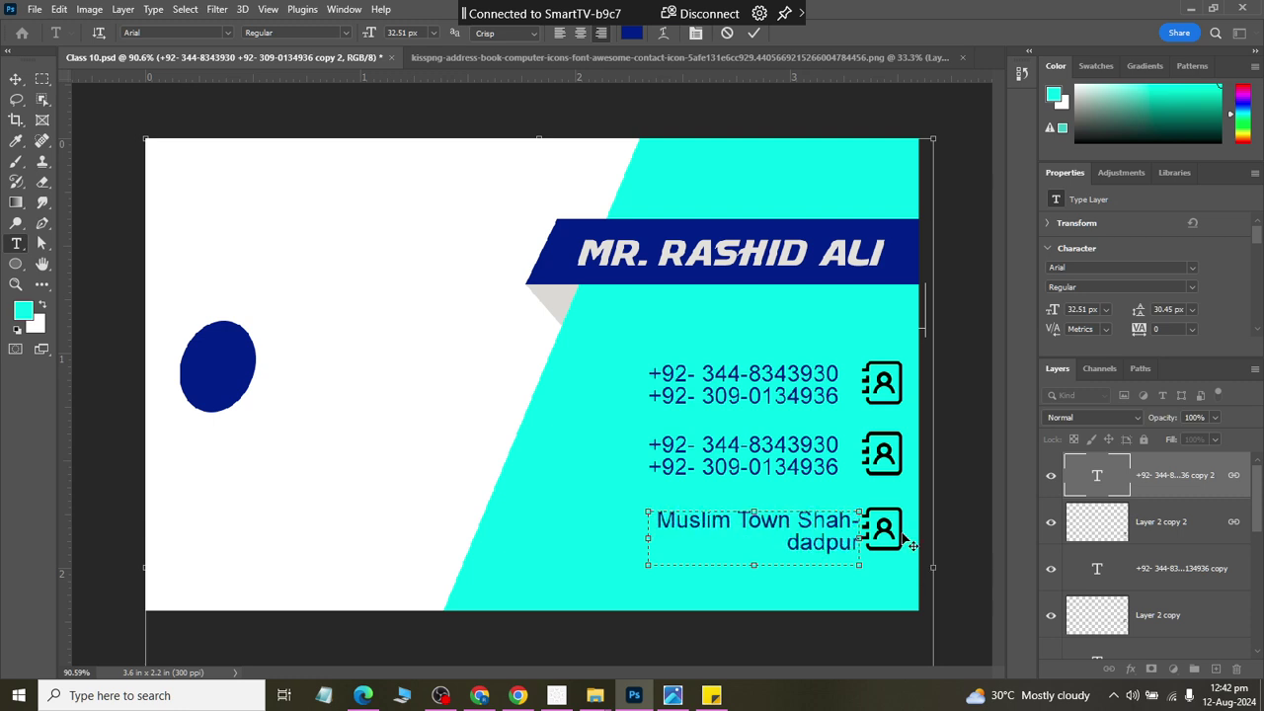
{"action": "type", "text": "  District"}
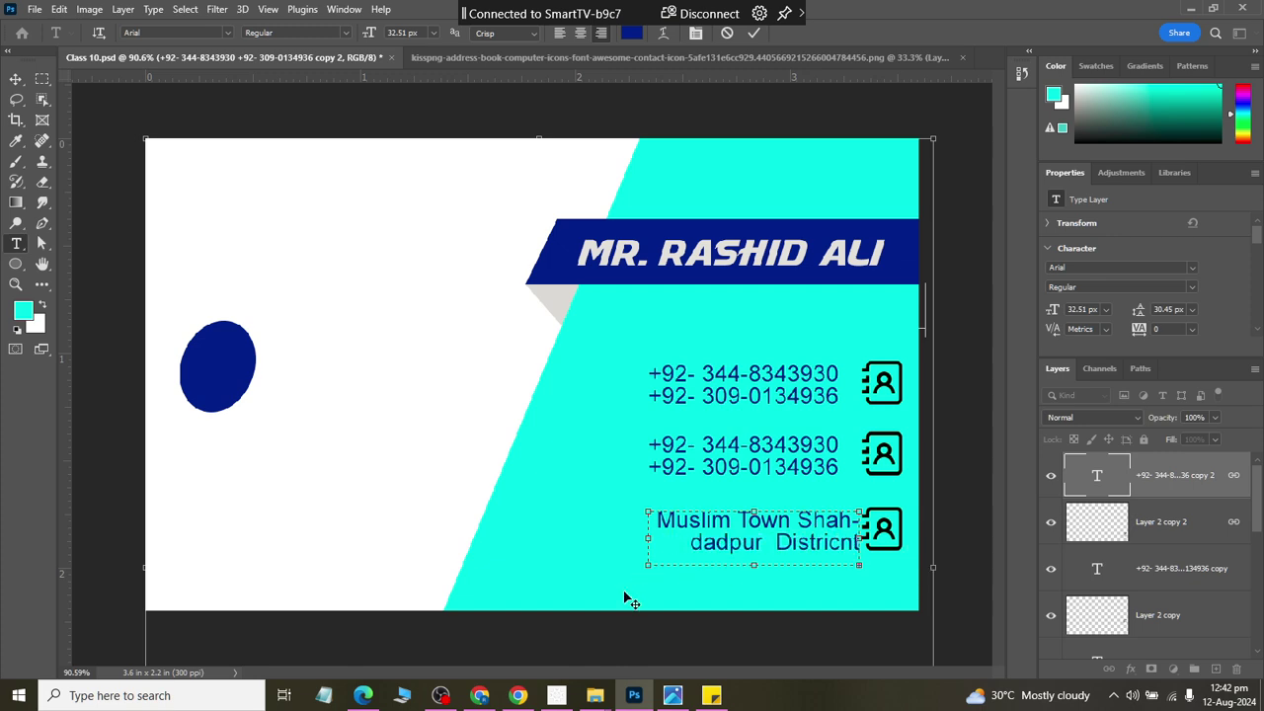
Break the address after 'Muslim Town' and resize its box so it wraps to three lines.
{"action": "mouse_move", "coordinate": [645, 572]}
{"action": "left_mouse_down"}
{"action": "mouse_move", "coordinate": [642, 604]}
{"action": "mouse_move", "coordinate": [605, 556]}
{"action": "left_mouse_up"}
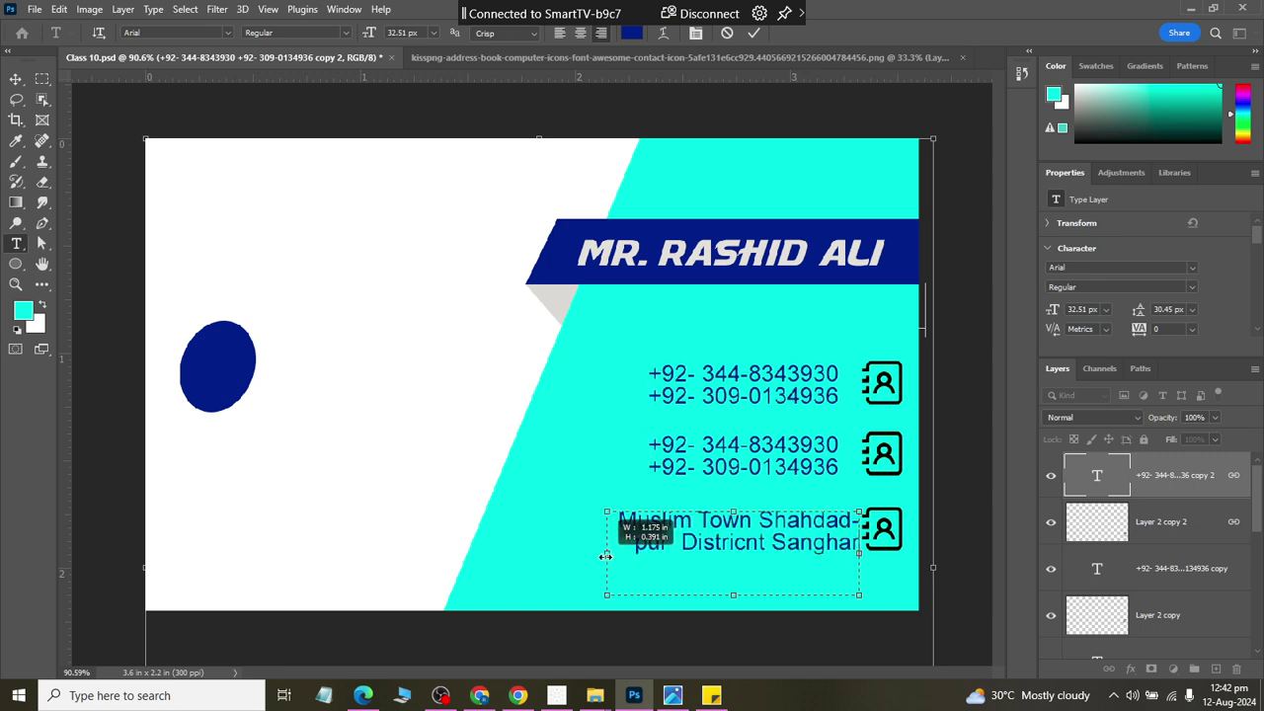
{"action": "left_click_drag", "start_coordinate": [605, 556], "coordinate": [576, 549]}
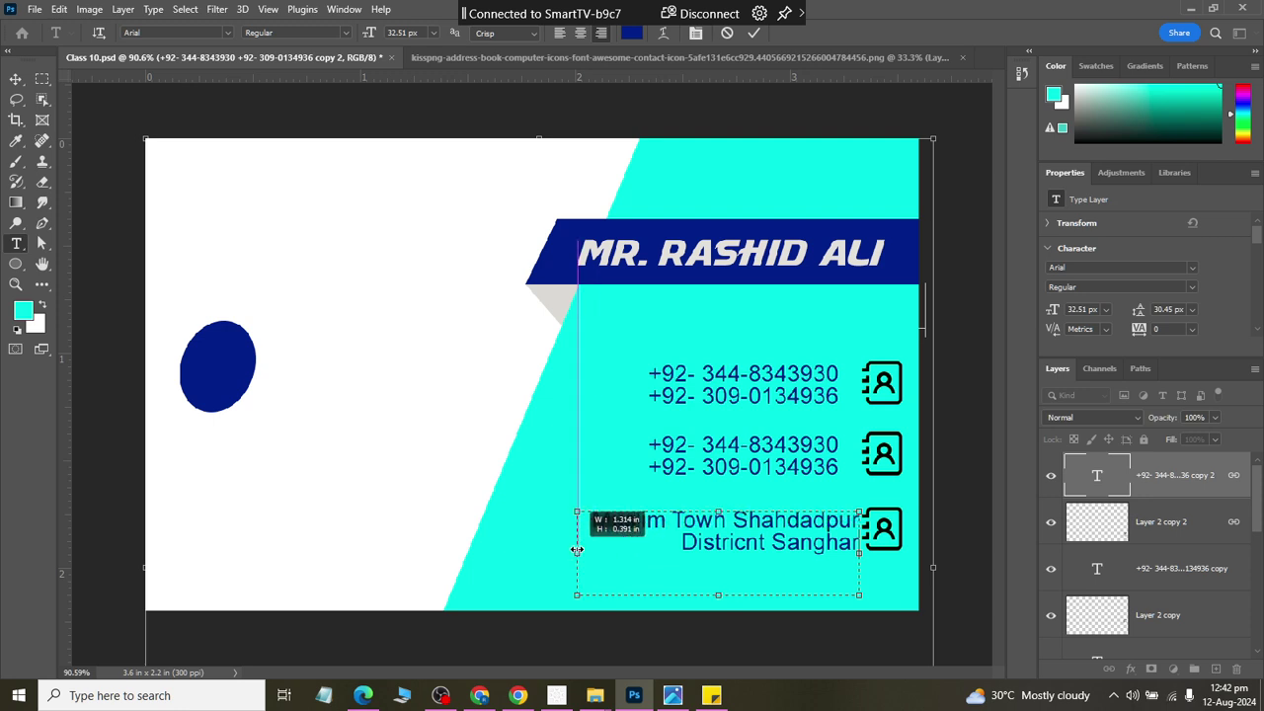
{"action": "left_click_drag", "start_coordinate": [578, 549], "coordinate": [577, 549]}
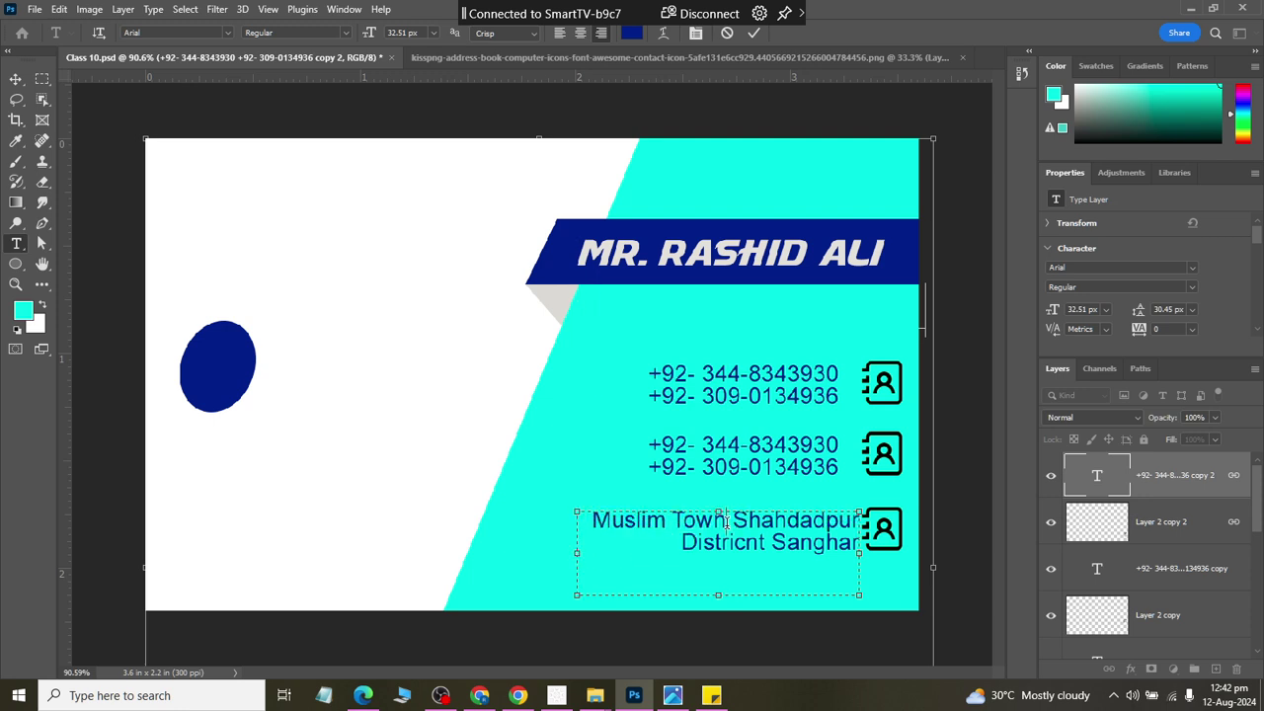
{"action": "key", "text": "Return"}
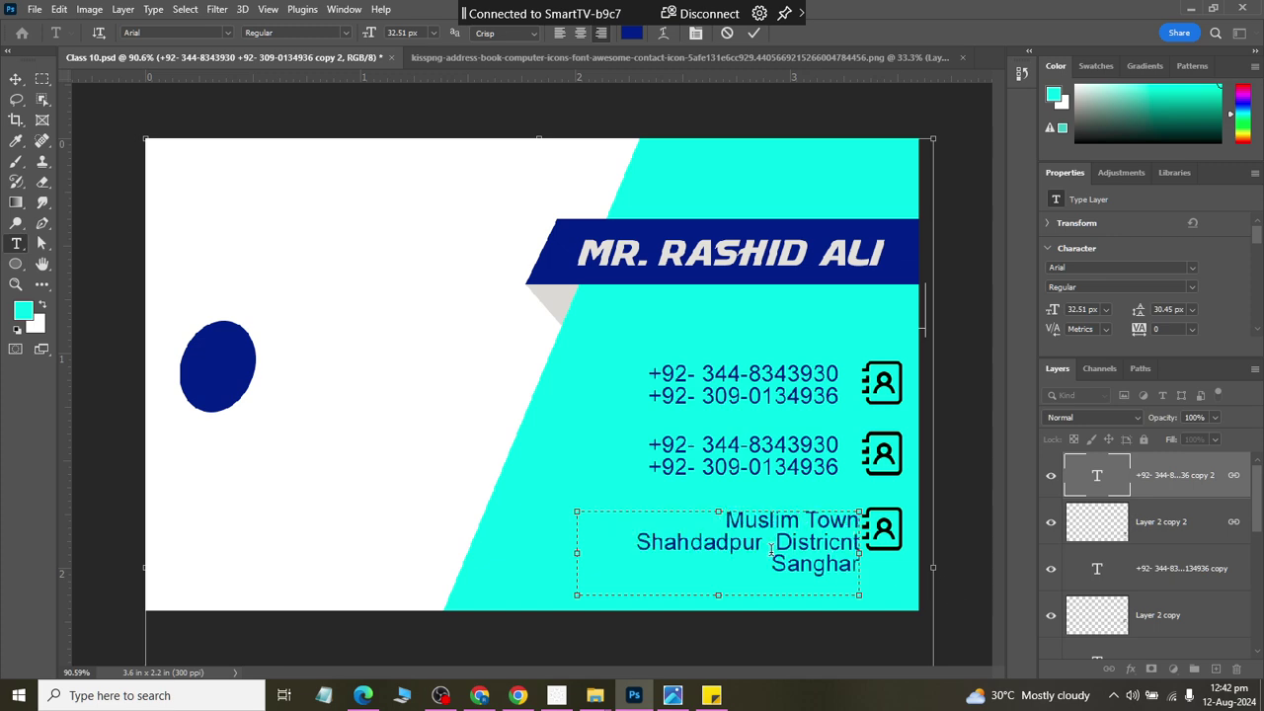
{"action": "left_click_drag", "start_coordinate": [575, 549], "coordinate": [611, 554]}
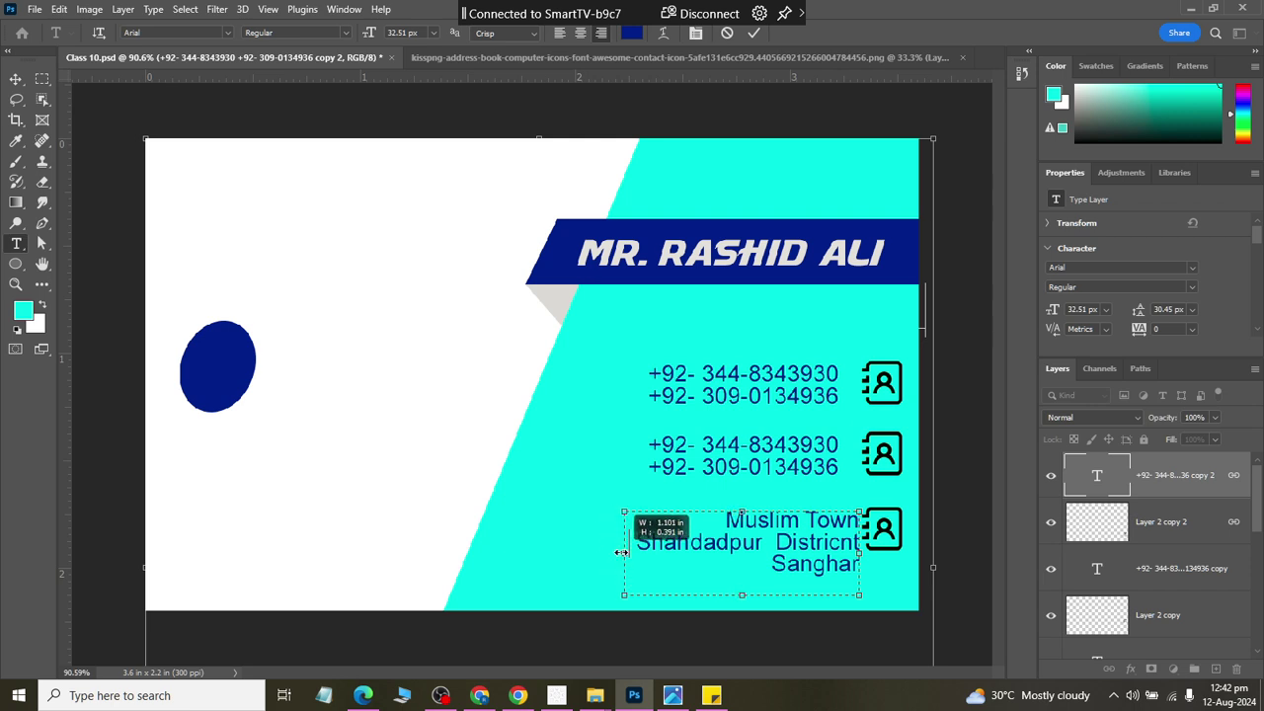
{"action": "mouse_move", "coordinate": [610, 555]}
{"action": "left_mouse_down"}
{"action": "mouse_move", "coordinate": [677, 553]}
{"action": "mouse_move", "coordinate": [657, 544]}
{"action": "mouse_move", "coordinate": [671, 544]}
{"action": "left_mouse_up"}
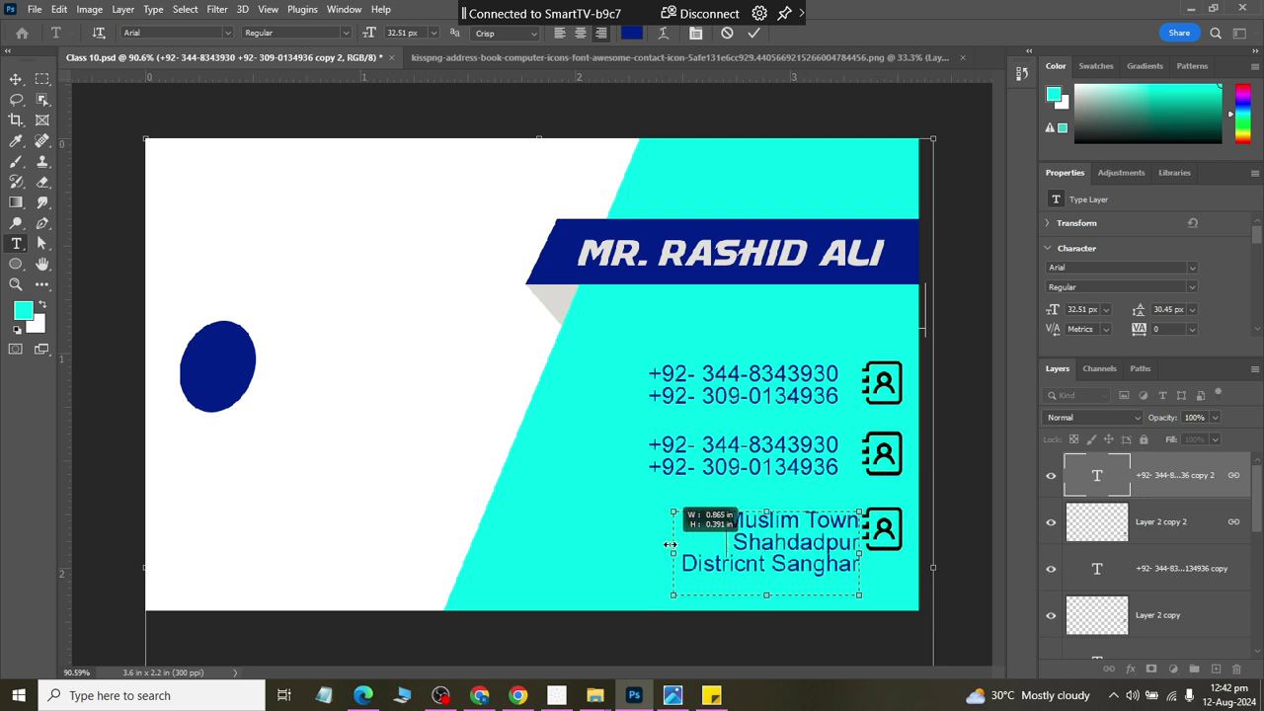
Commit the address, nudge it left, and nudge the bottom contact icon right.
{"action": "left_click", "coordinate": [15, 83]}
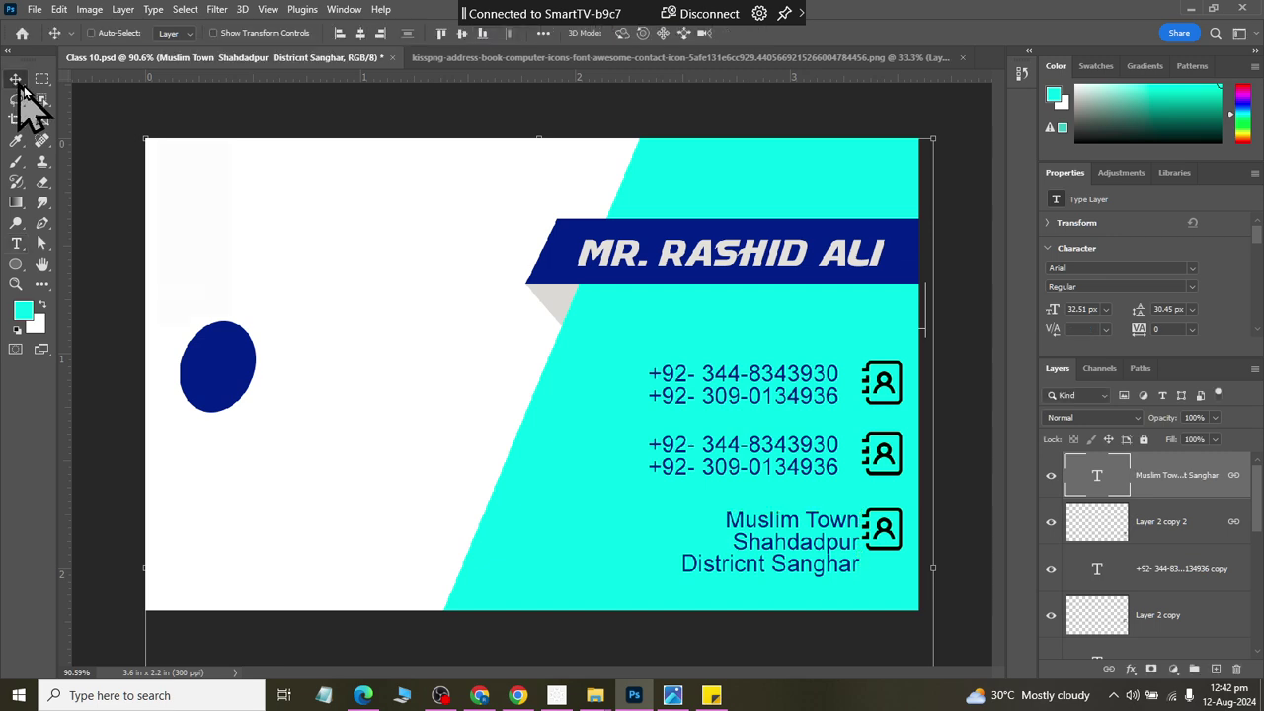
{"action": "key", "text": "Left"}
{"action": "key", "text": "Left"}
{"action": "key", "text": "Left"}
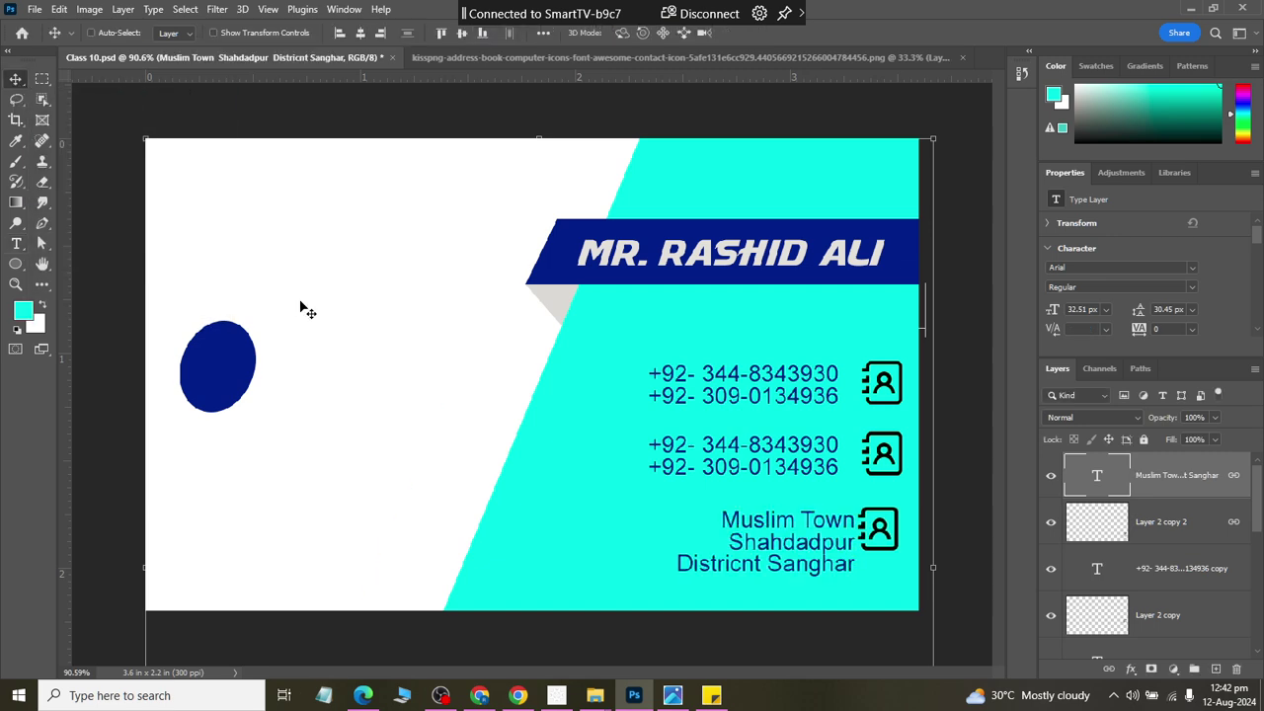
{"action": "key", "text": "Left"}
{"action": "key", "text": "Left"}
{"action": "key", "text": "Left"}
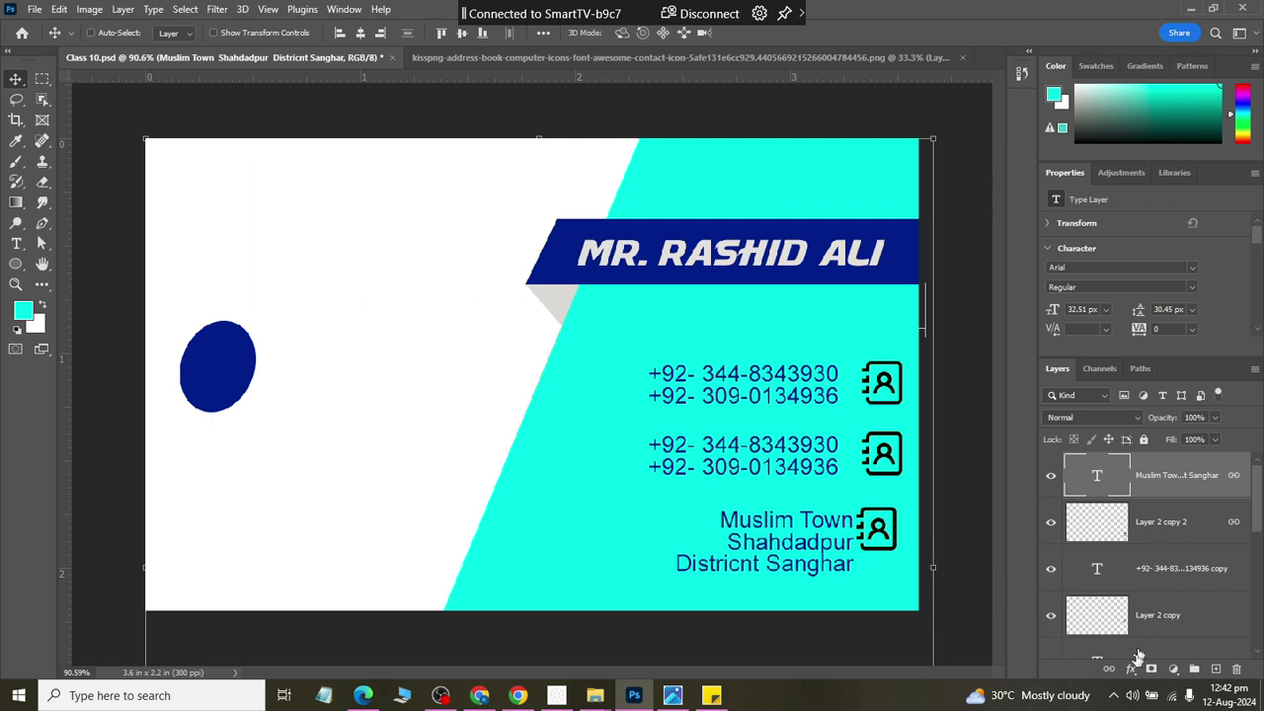
{"action": "key", "text": "alt+shift+bracketleft"}
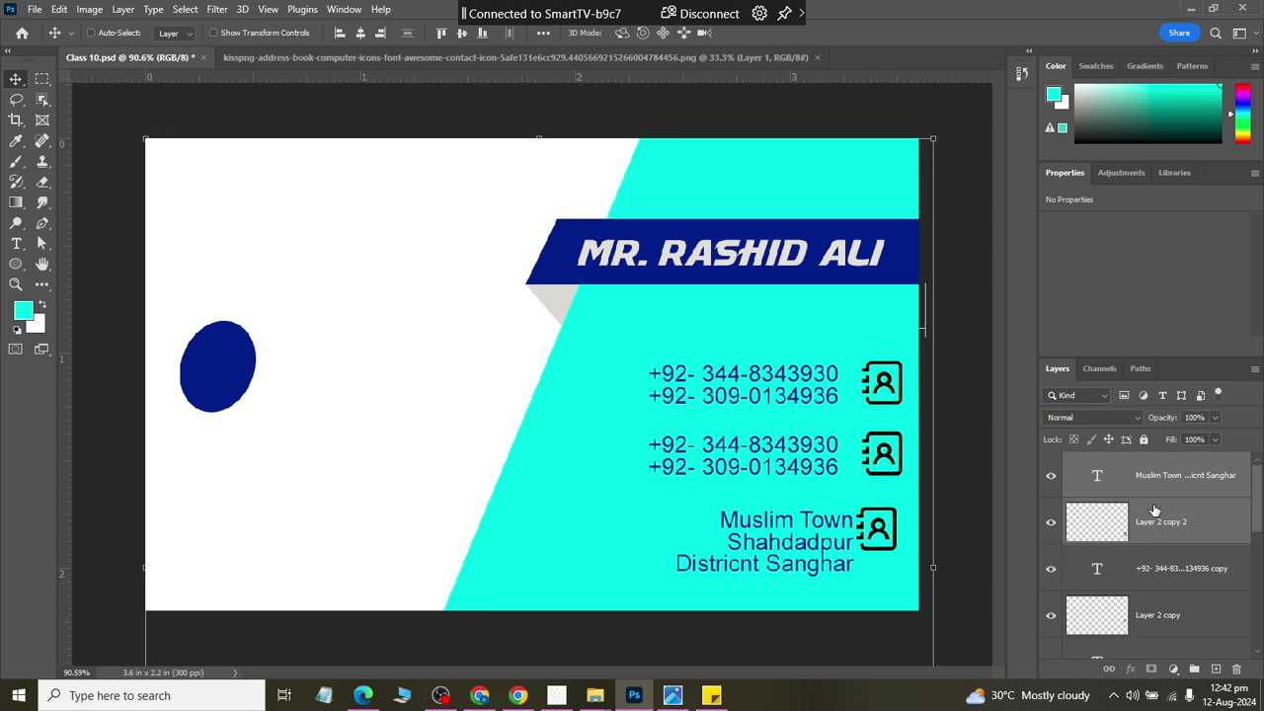
{"action": "left_click", "coordinate": [1150, 539]}
{"action": "key", "text": "Right"}
{"action": "key", "text": "Right"}
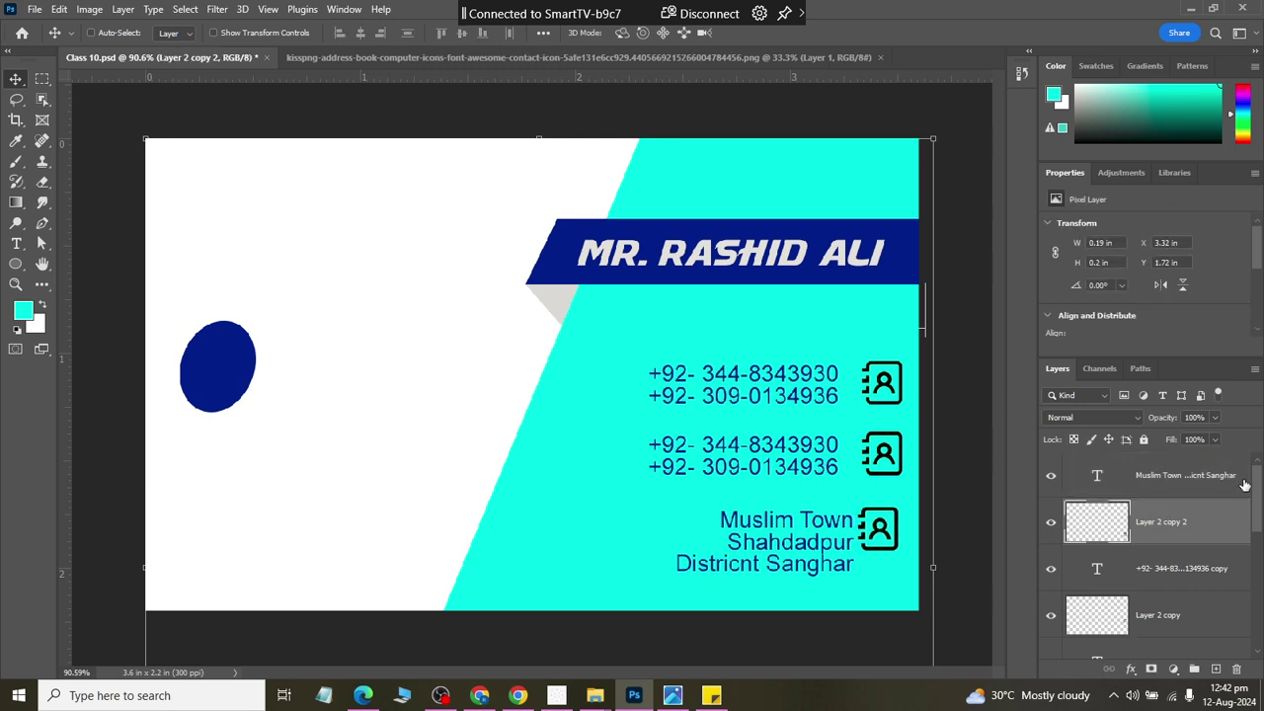
{"action": "key", "text": "Right"}
{"action": "key", "text": "Right"}
{"action": "key", "text": "Right"}
{"action": "key", "text": "Right"}
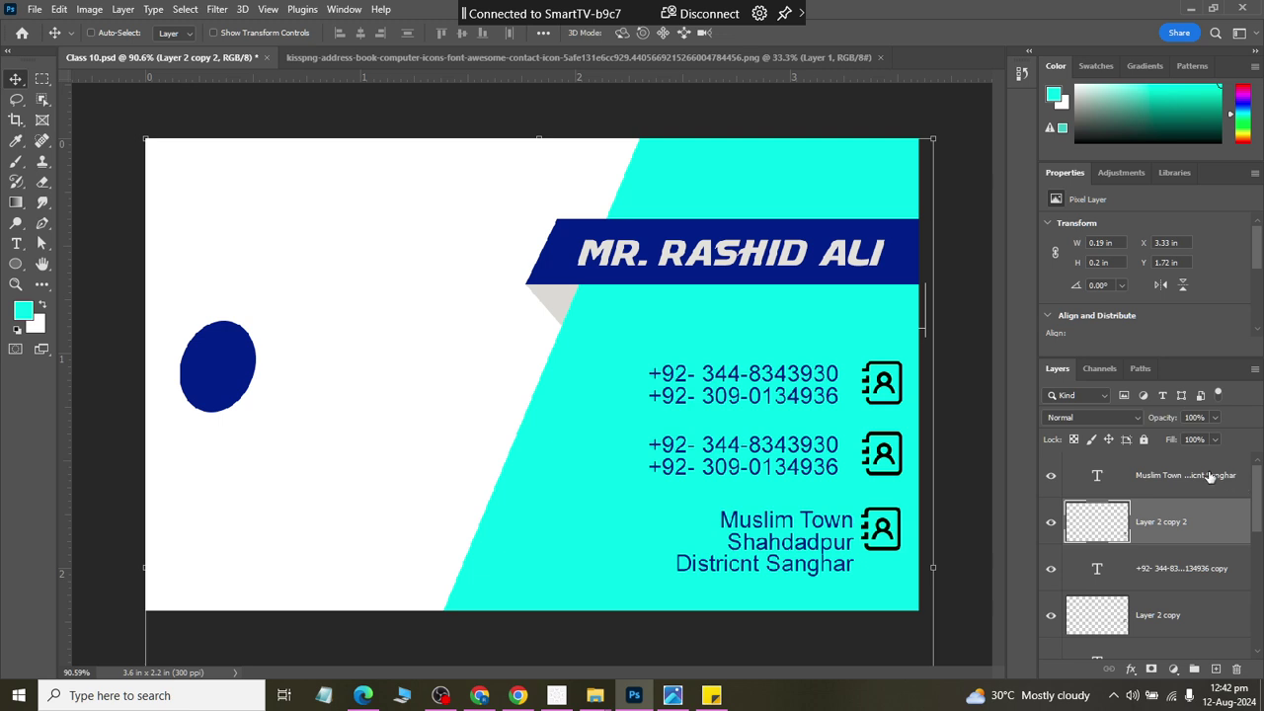
Nudge the address text one more step left and compare with the reference card.
{"action": "left_click", "coordinate": [1211, 476]}
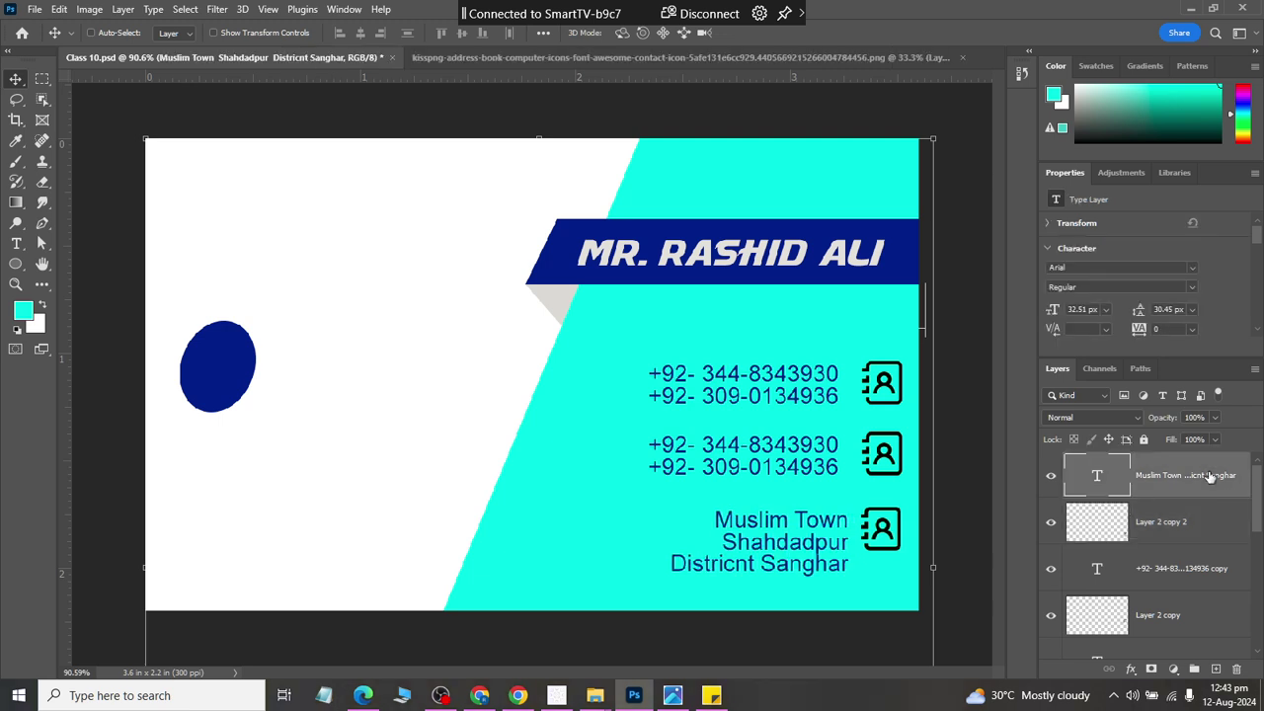
{"action": "key", "text": "Left"}
{"action": "key", "text": "Left"}
{"action": "key", "text": "Left"}
{"action": "key", "text": "Left"}
{"action": "key", "text": "Left"}
{"action": "key", "text": "Left"}
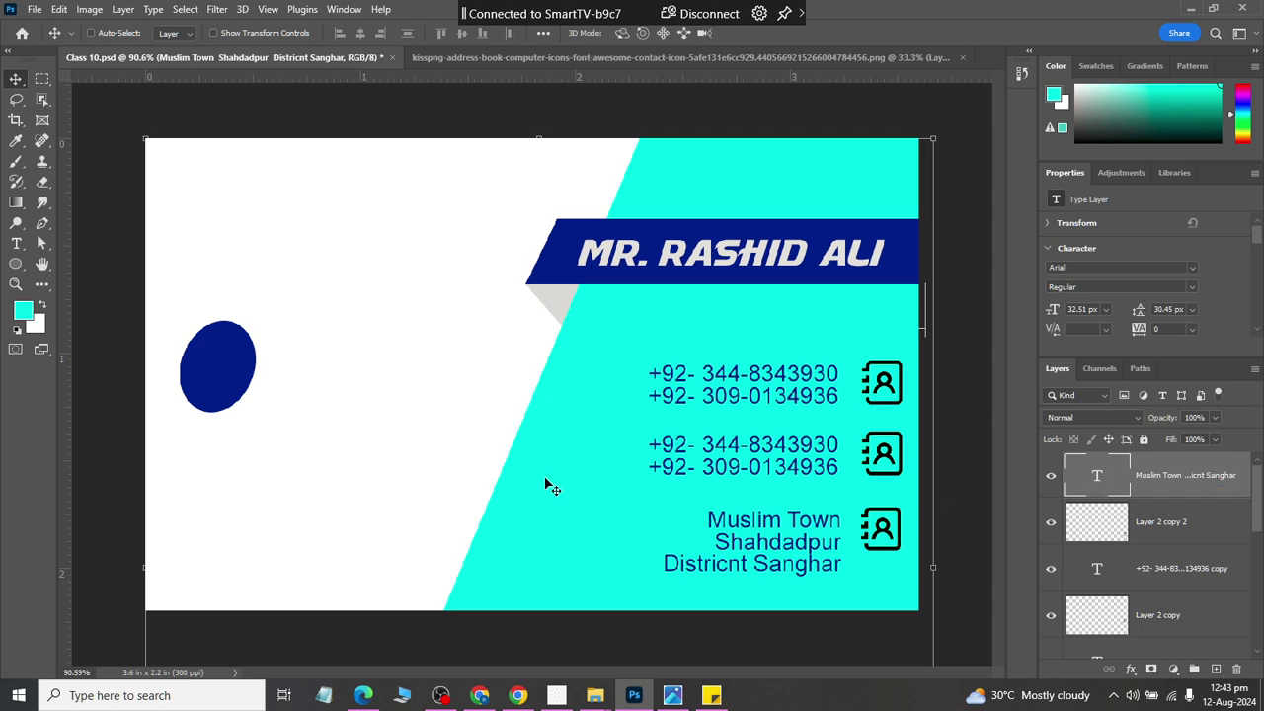
{"action": "scroll", "coordinate": [420, 348], "scroll_direction": "down", "scroll_amount": 2}
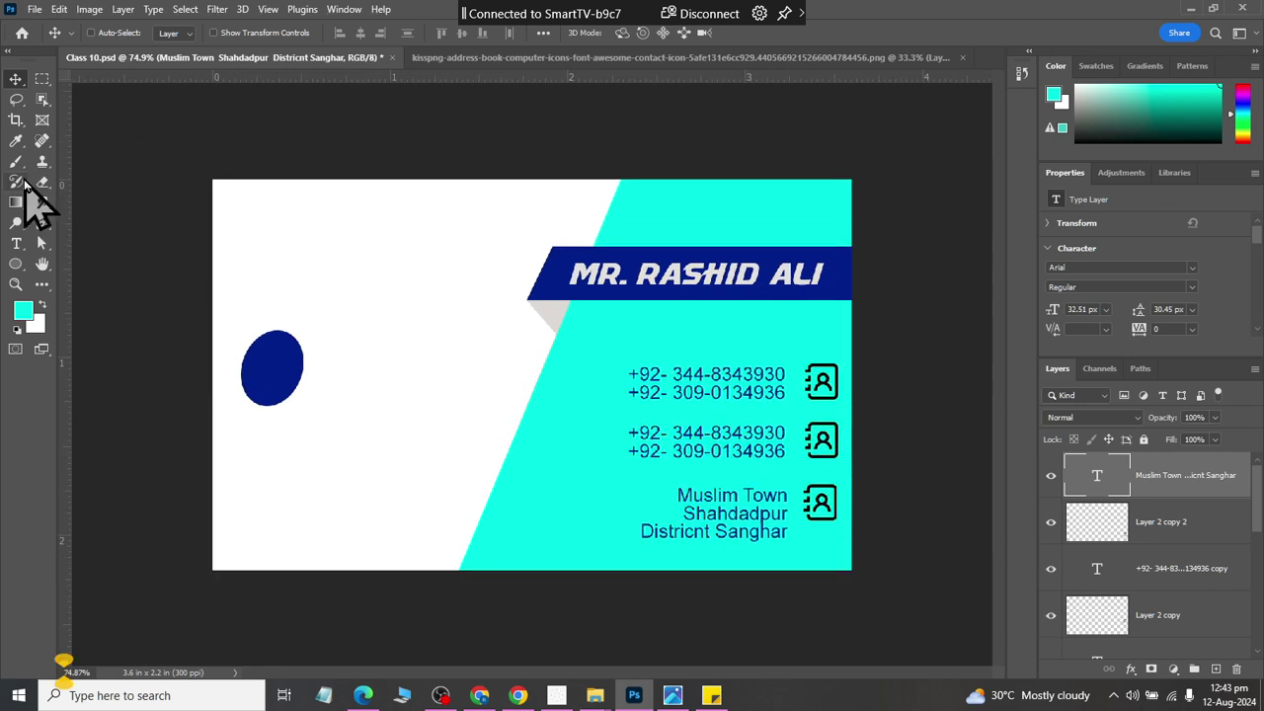
{"action": "key", "text": "alt+Tab"}
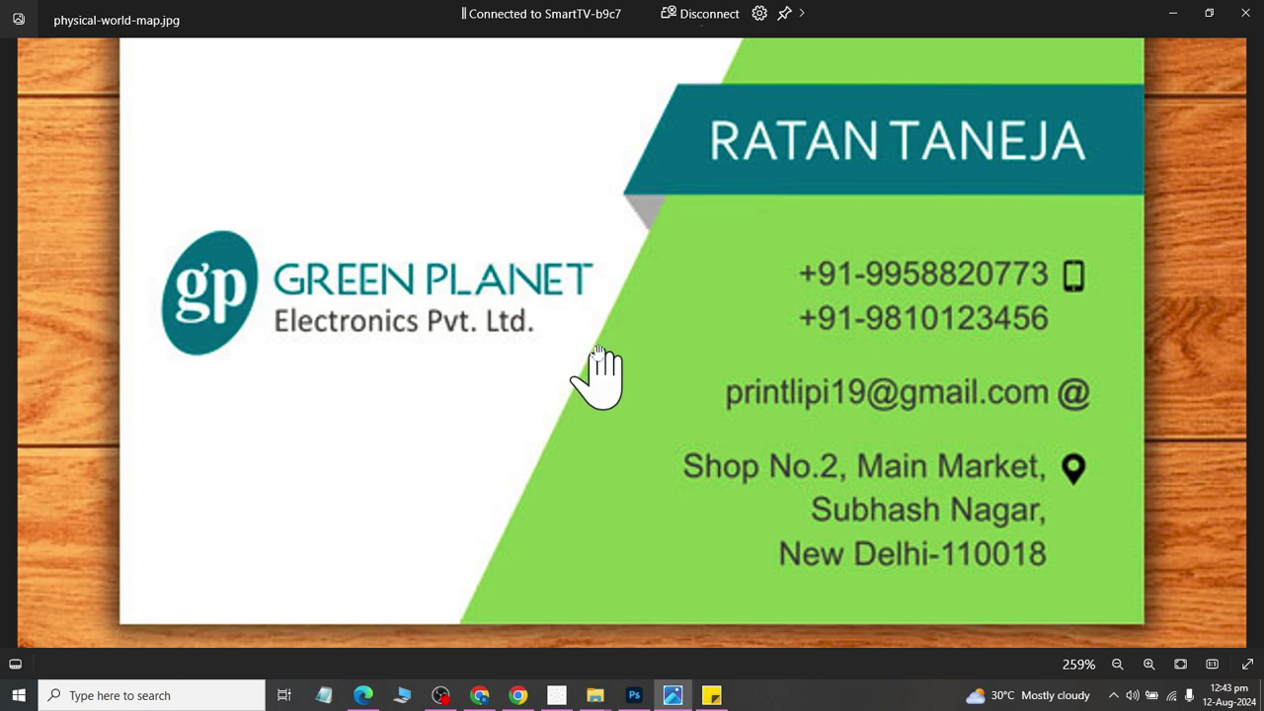
{"action": "key", "text": "alt+Tab"}
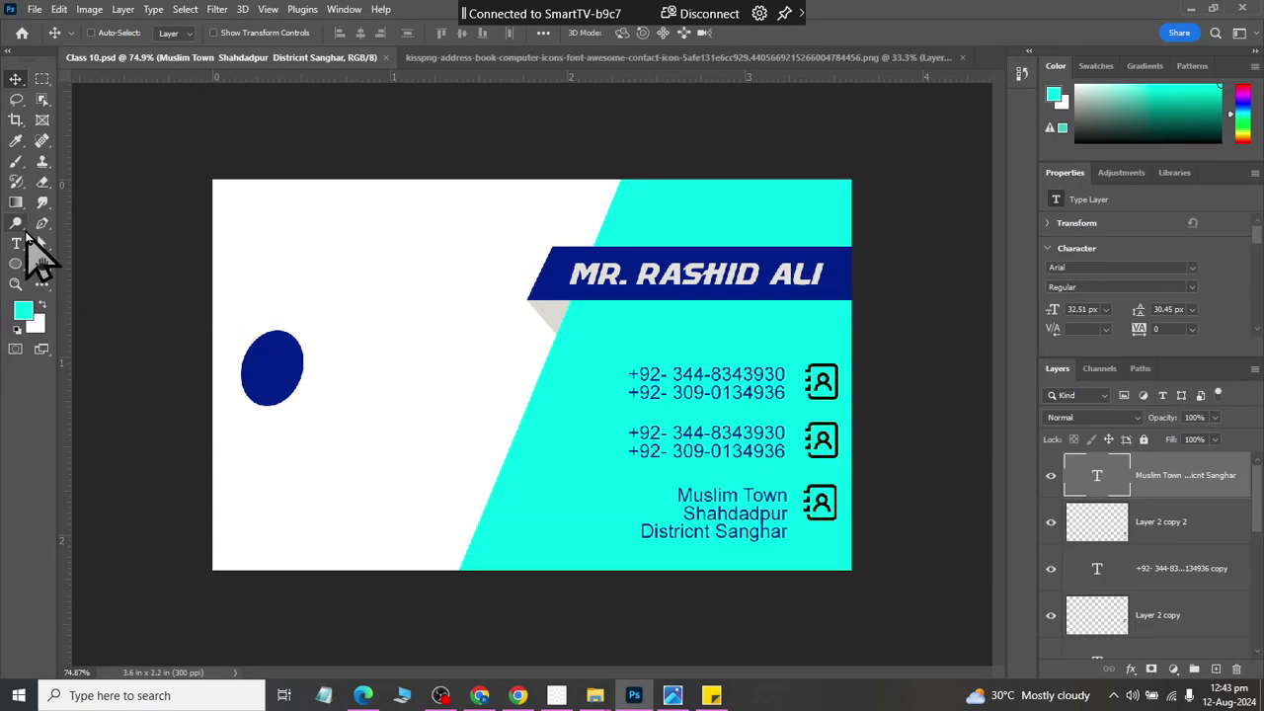
Add a 'gp' text layer at the card's top-left and set it to 48 px.
{"action": "left_click", "coordinate": [16, 243]}
{"action": "left_click", "coordinate": [333, 253]}
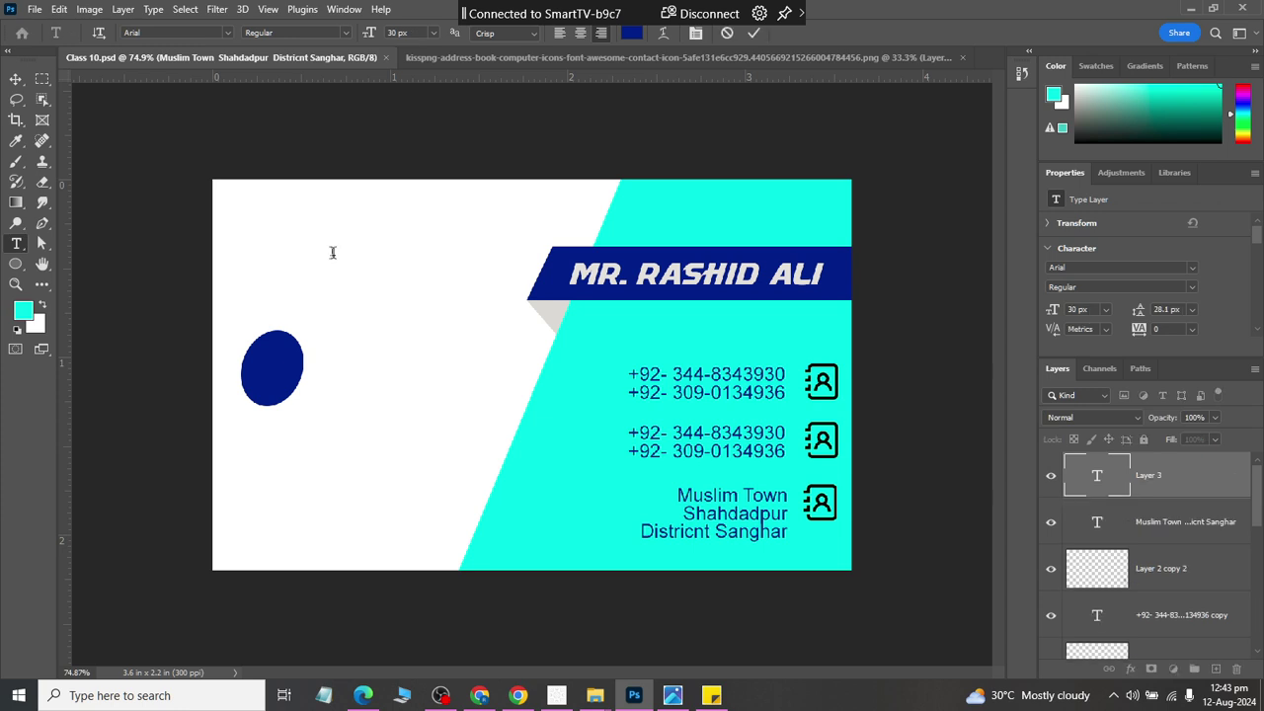
{"action": "type", "text": "G"}
{"action": "key", "text": "ctrl+a"}
{"action": "key", "text": "ctrl+plus"}
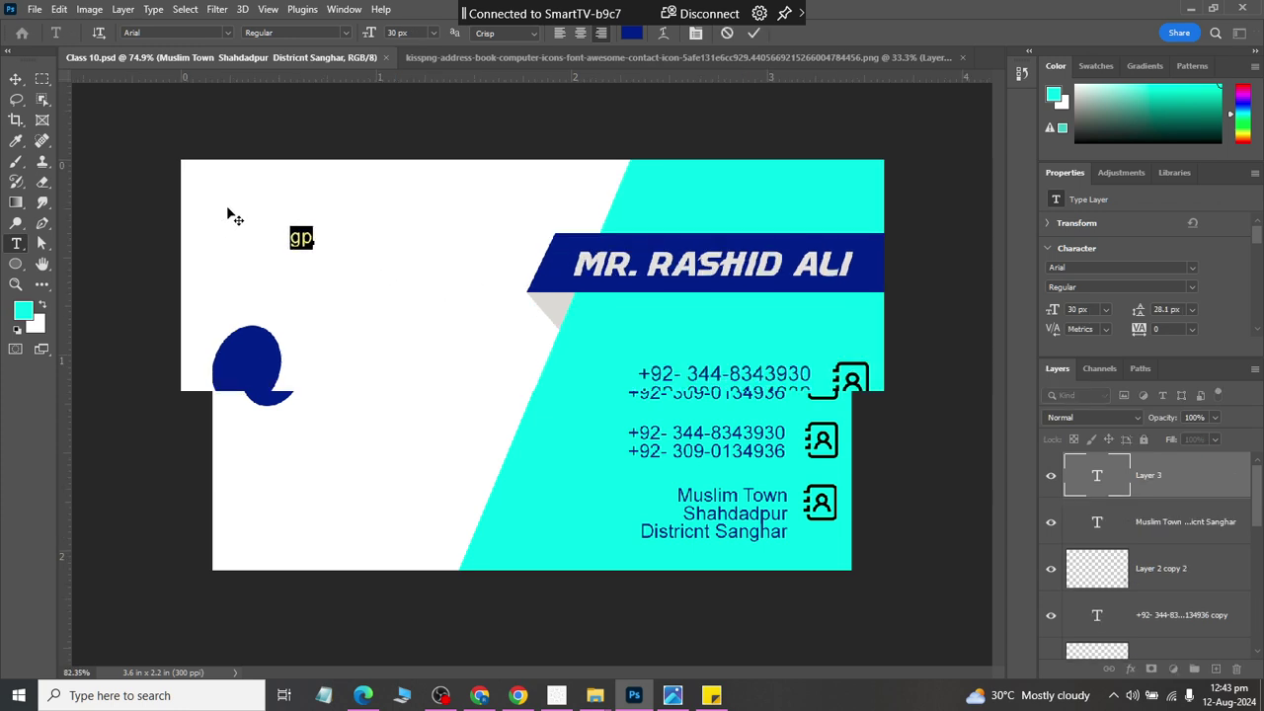
{"action": "left_click", "coordinate": [228, 32]}
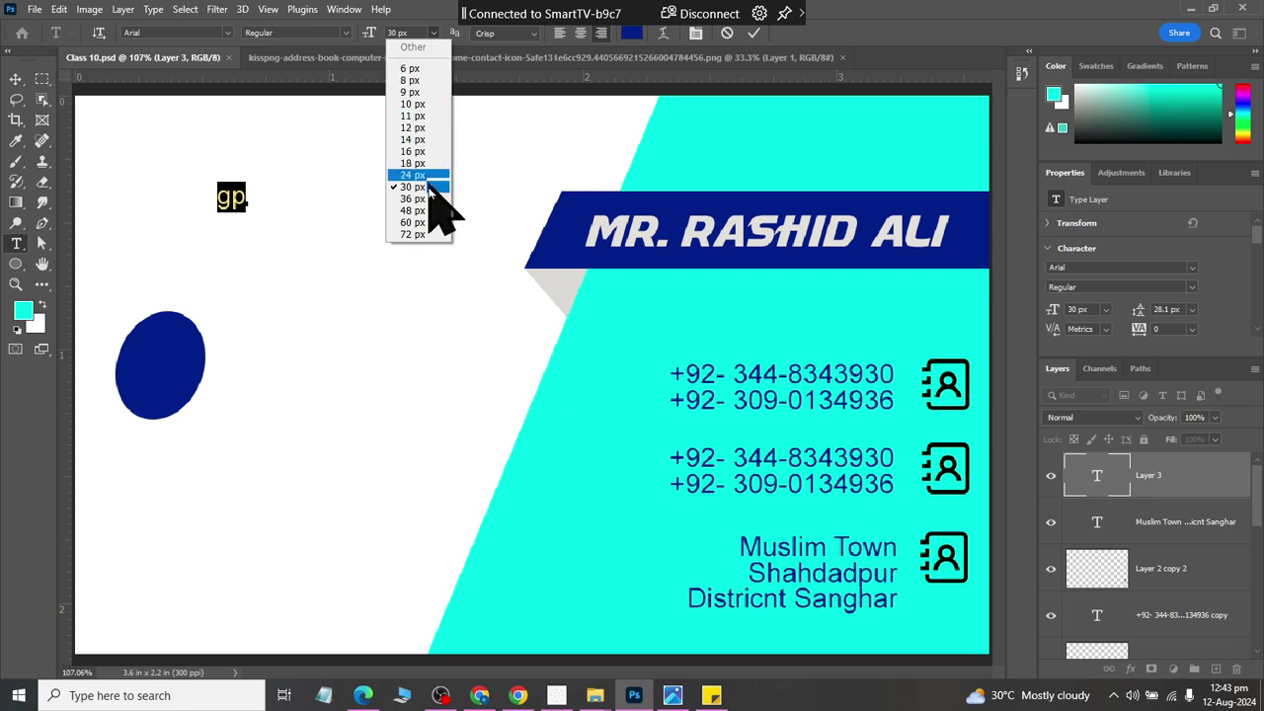
{"action": "left_click", "coordinate": [412, 210]}
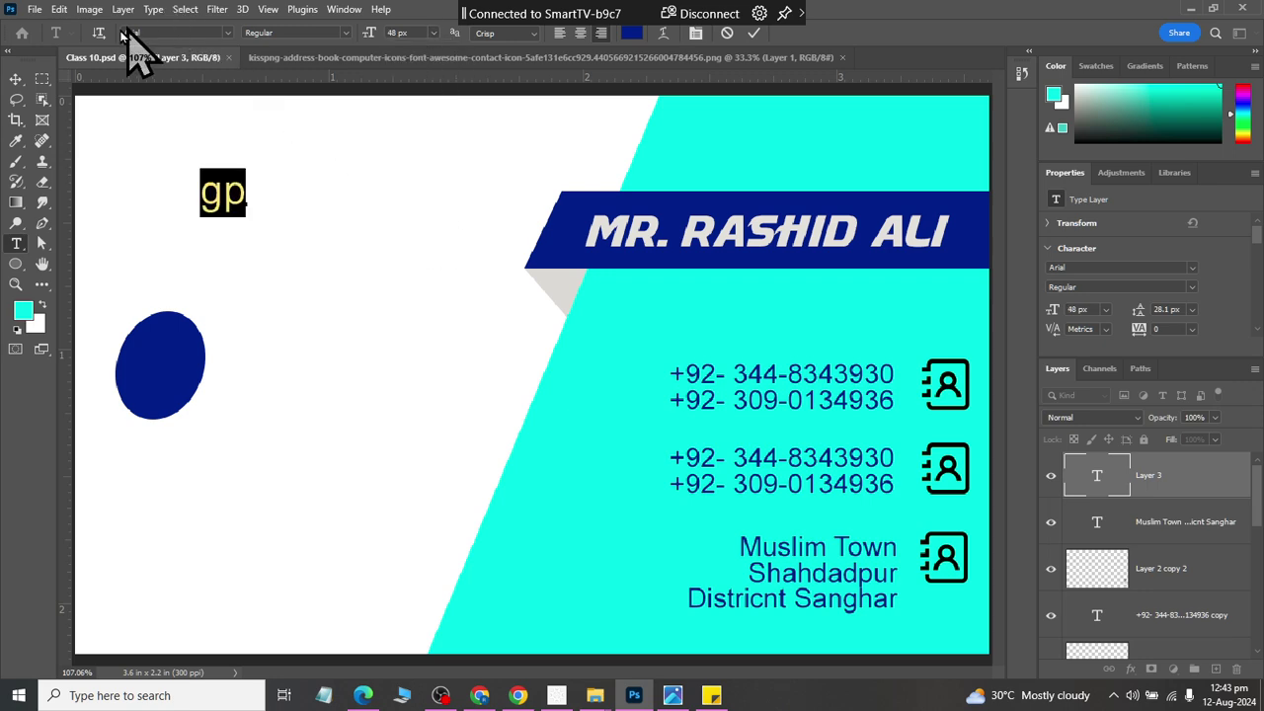
Commit the gp text, move it above the name band, and reopen it for editing.
{"action": "left_click", "coordinate": [226, 33]}
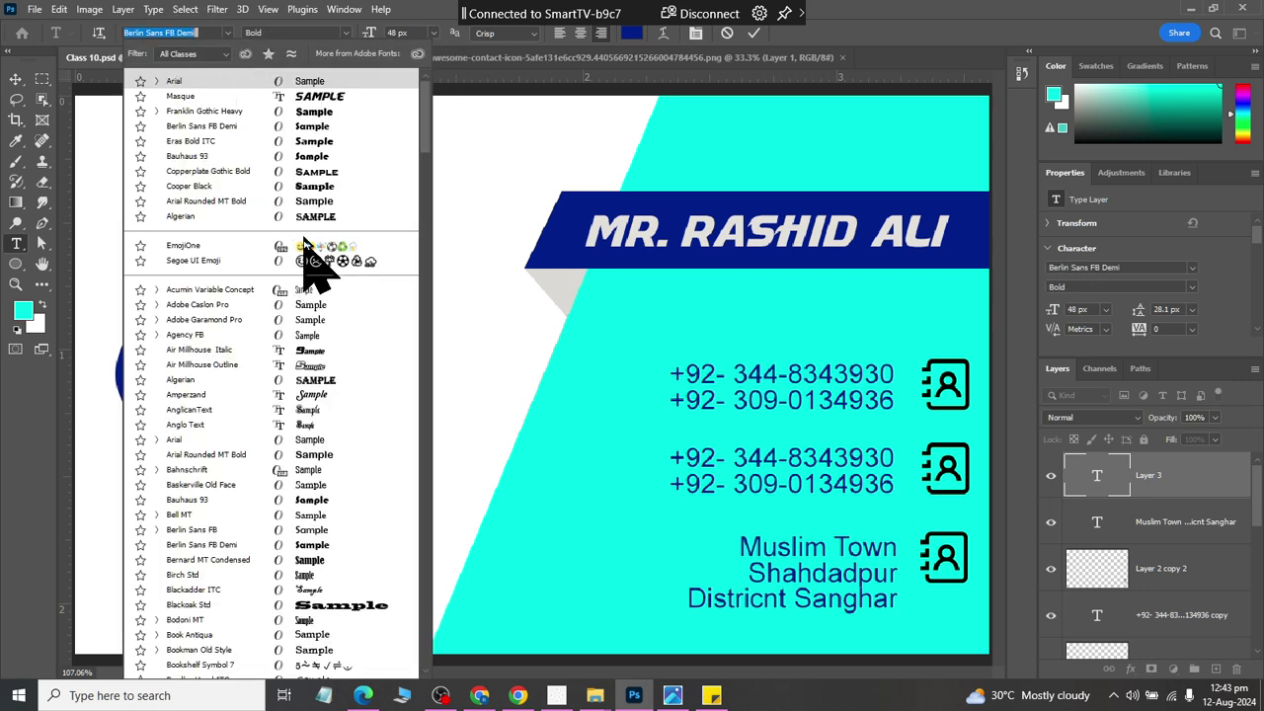
{"action": "scroll", "coordinate": [331, 178], "scroll_direction": "down", "scroll_amount": 1}
{"action": "key", "text": "Escape"}
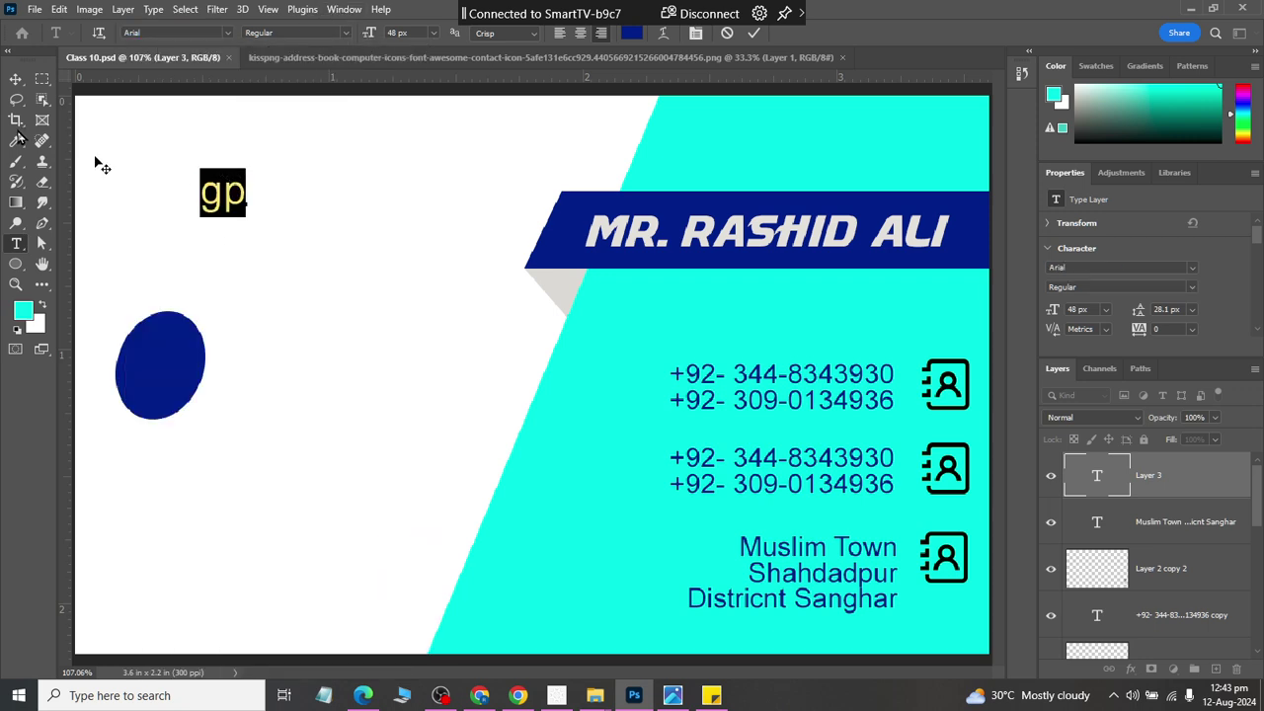
{"action": "key", "text": "ctrl+Return"}
{"action": "key", "text": "v"}
{"action": "left_click_drag", "start_coordinate": [222, 203], "coordinate": [554, 158]}
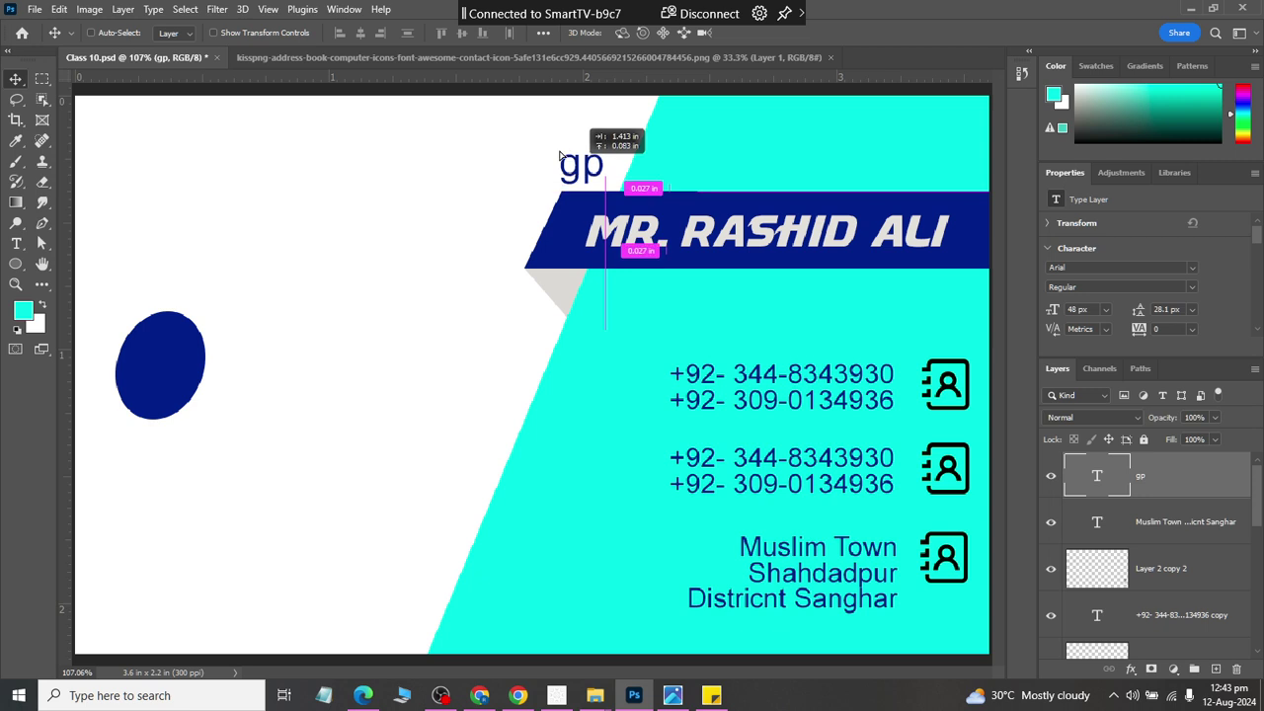
{"action": "left_click", "coordinate": [16, 243]}
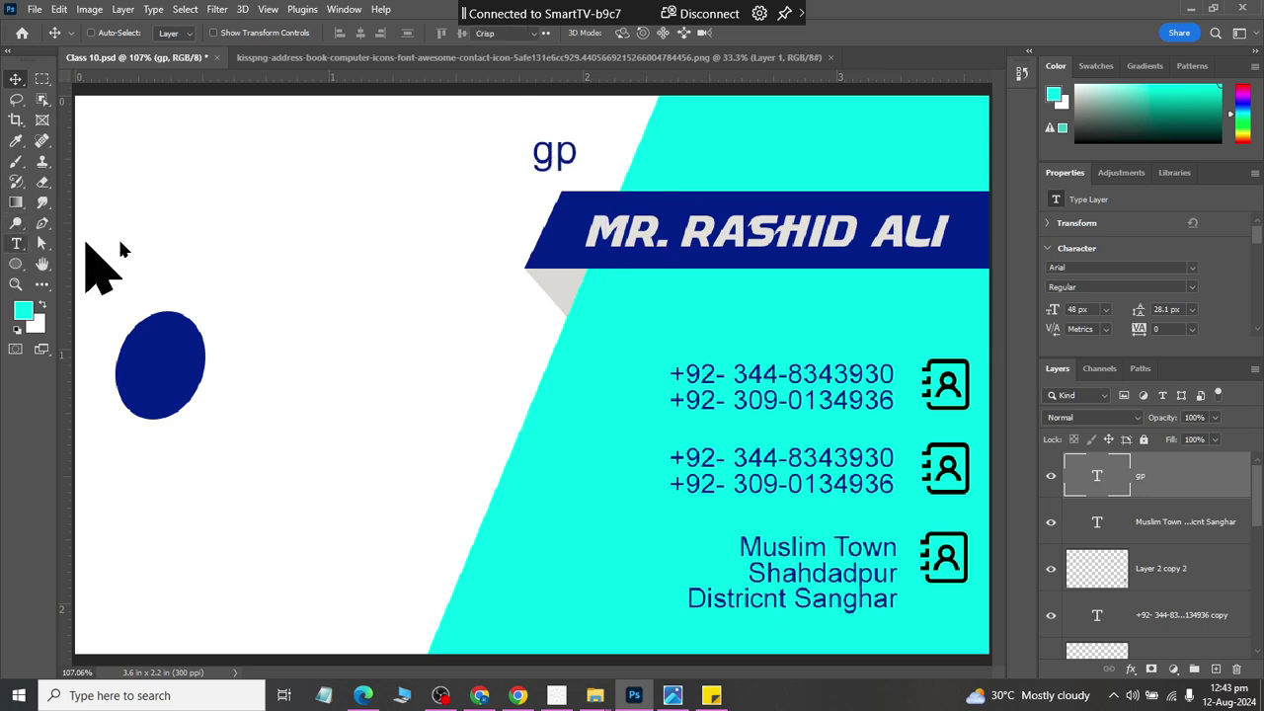
{"action": "double_click", "coordinate": [554, 153]}
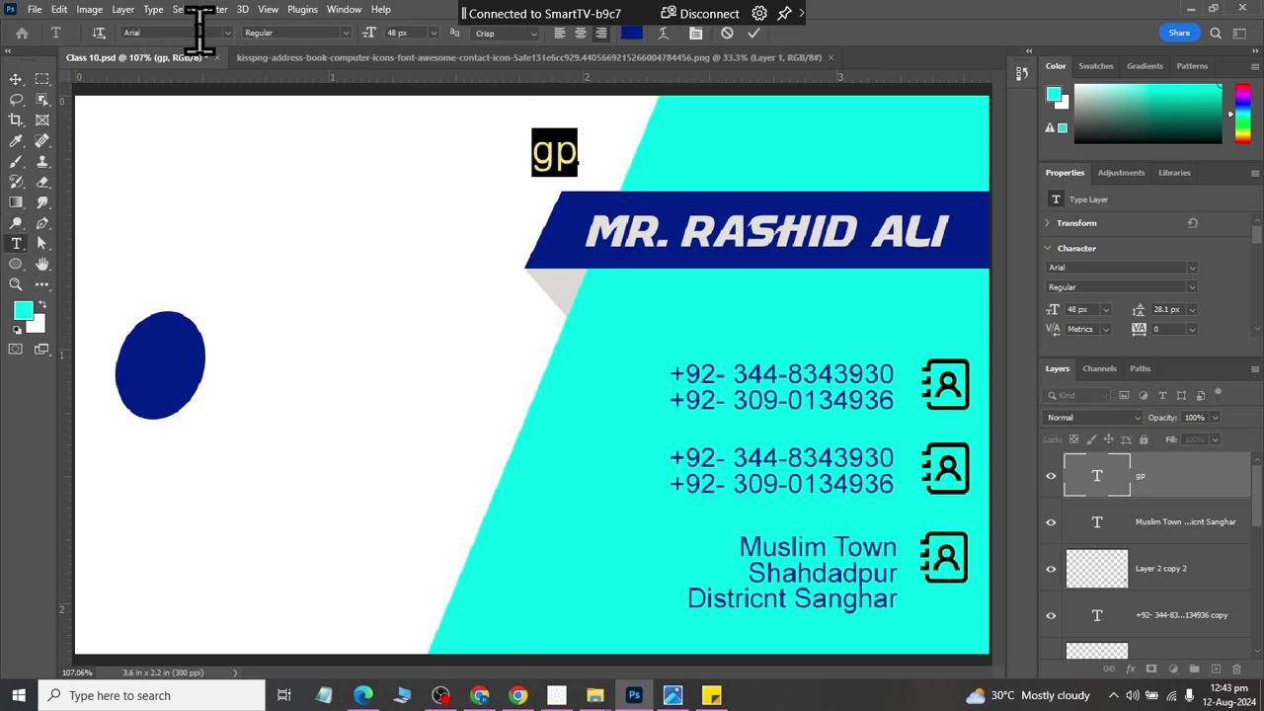
Restyle gp as Adobe Garamond Pro Bold in white (ffffff) and commit it.
{"action": "left_click", "coordinate": [227, 33]}
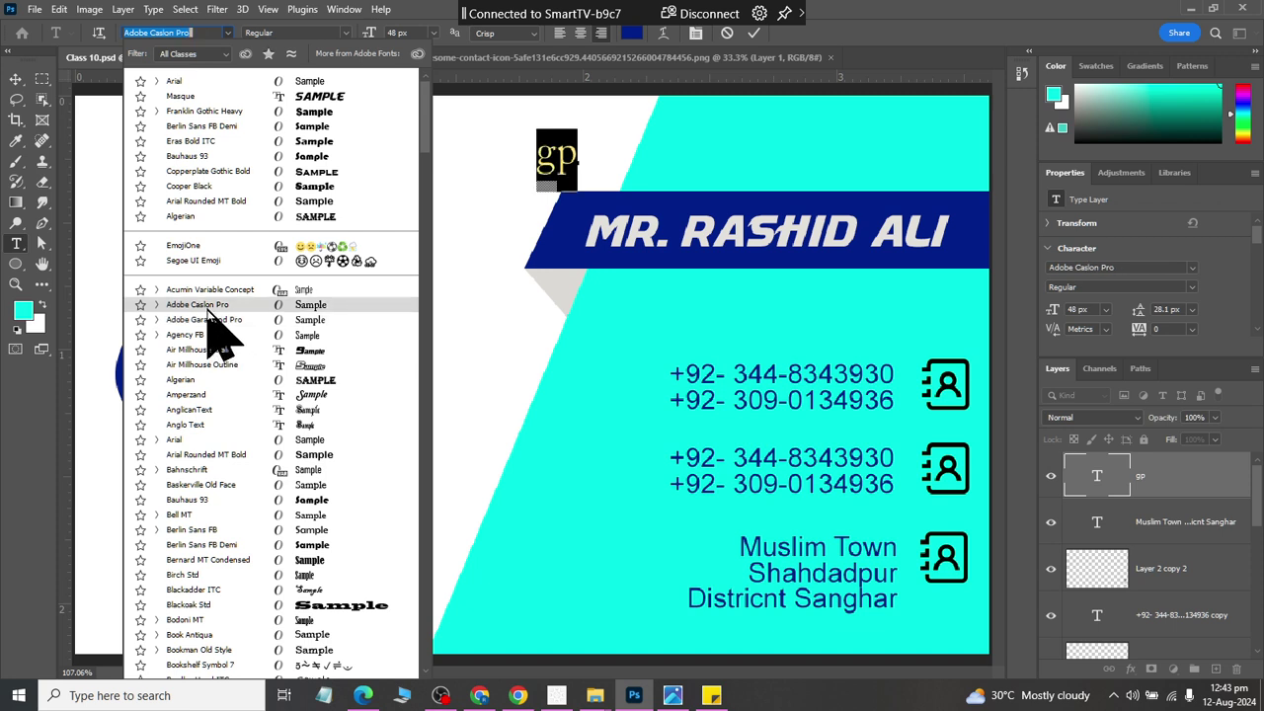
{"action": "left_click", "coordinate": [210, 320]}
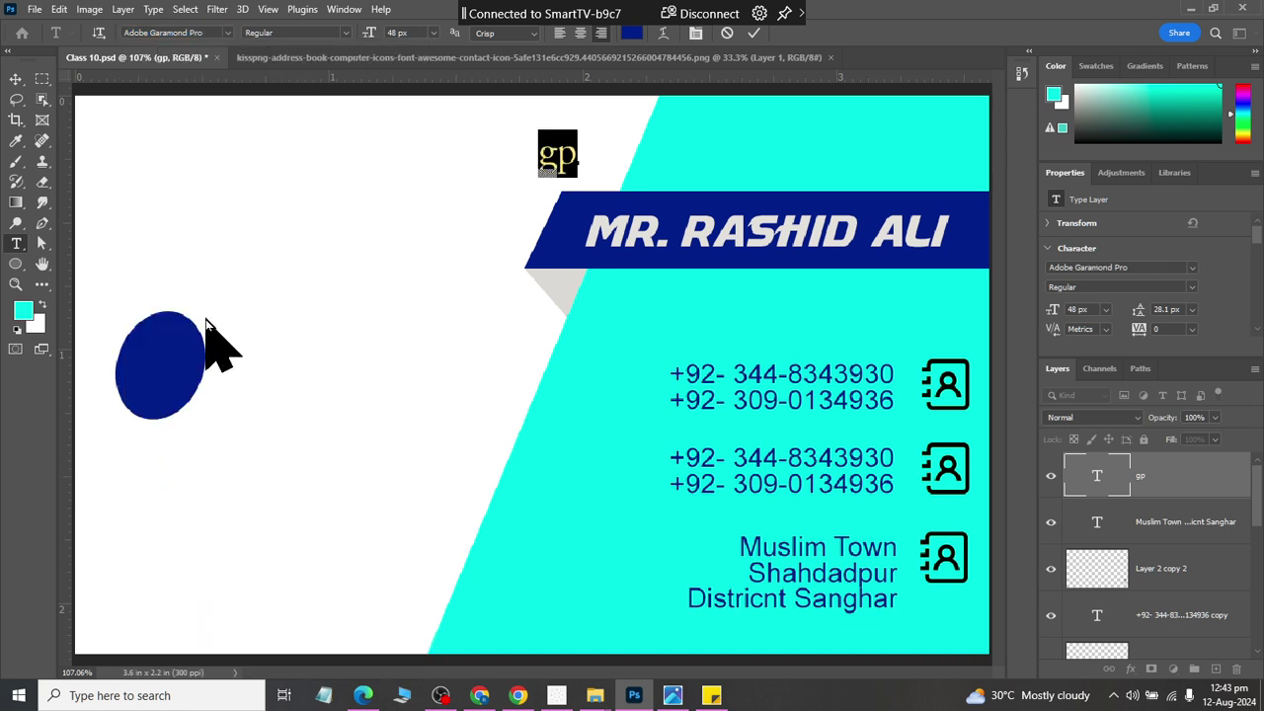
{"action": "left_click", "coordinate": [345, 32]}
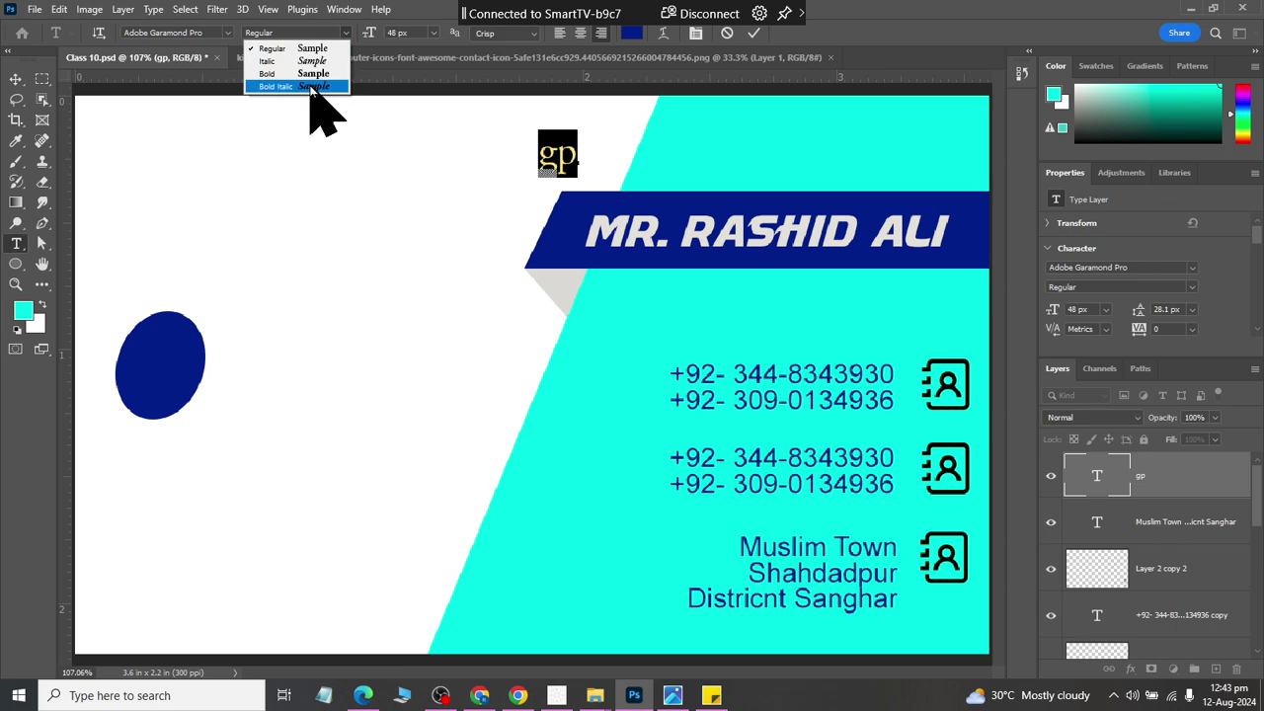
{"action": "left_click", "coordinate": [314, 74]}
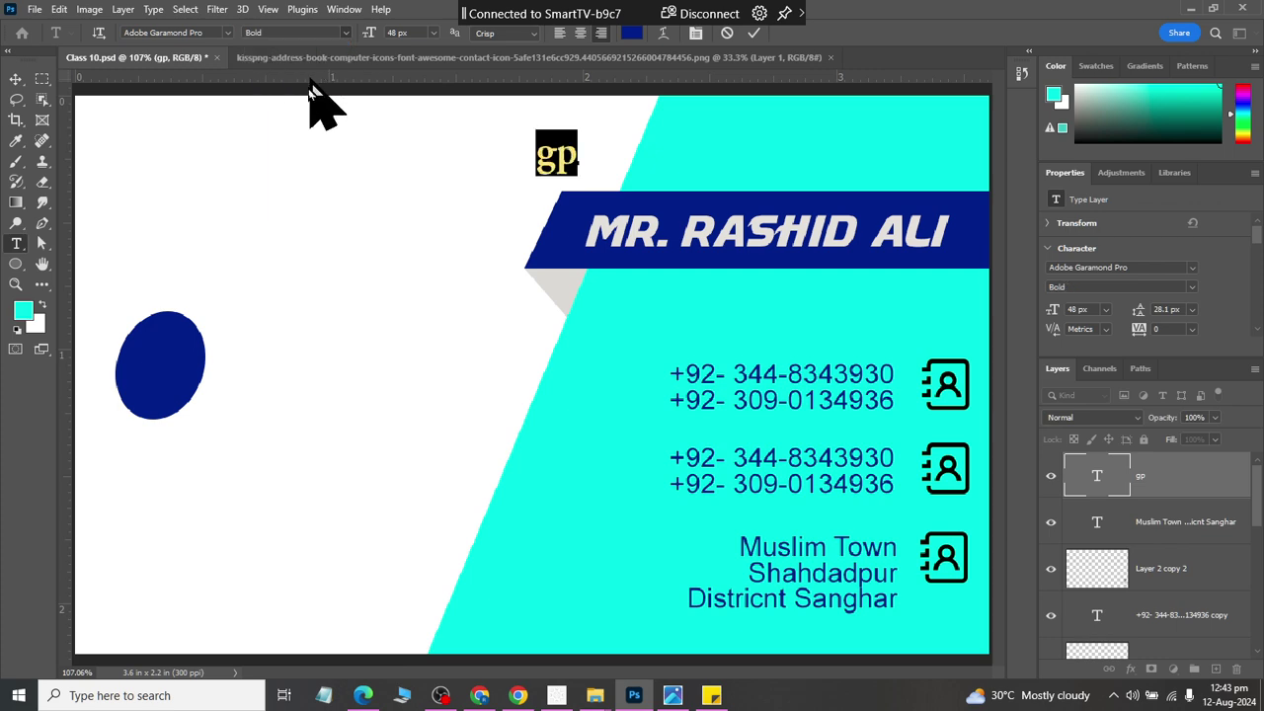
{"action": "left_click", "coordinate": [632, 34]}
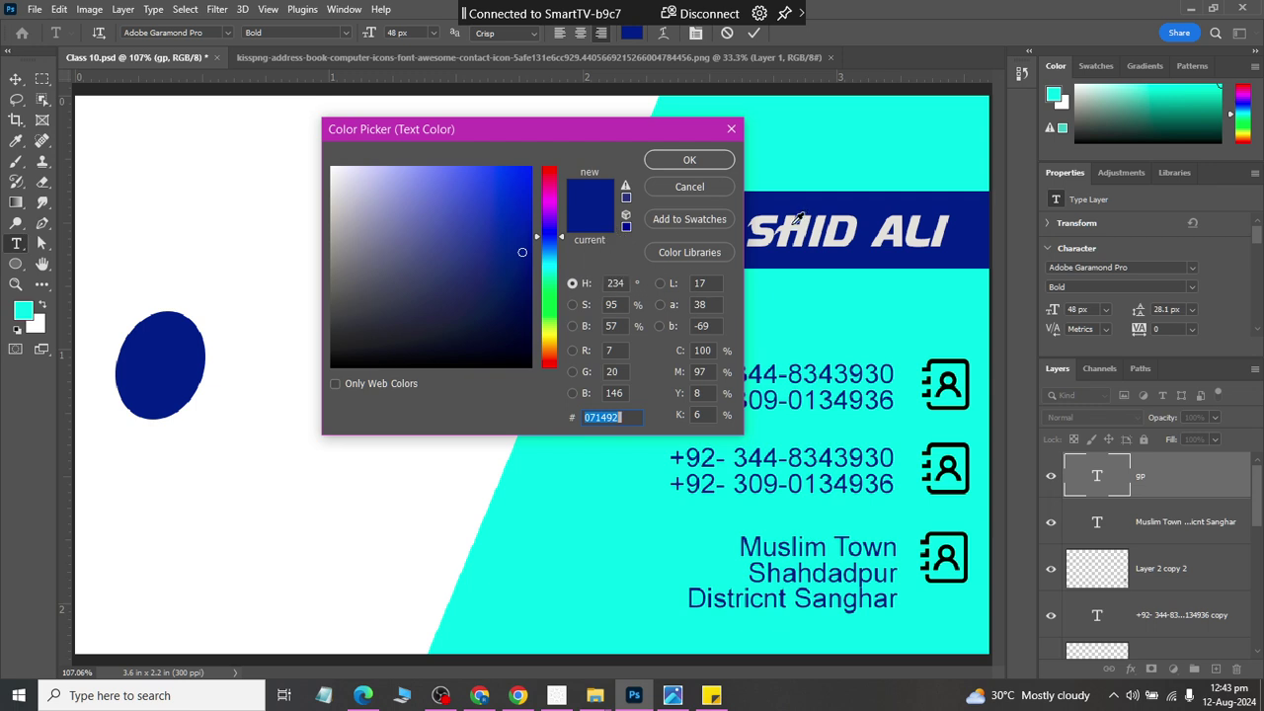
{"action": "type", "text": "ffffff"}
{"action": "left_click", "coordinate": [692, 160]}
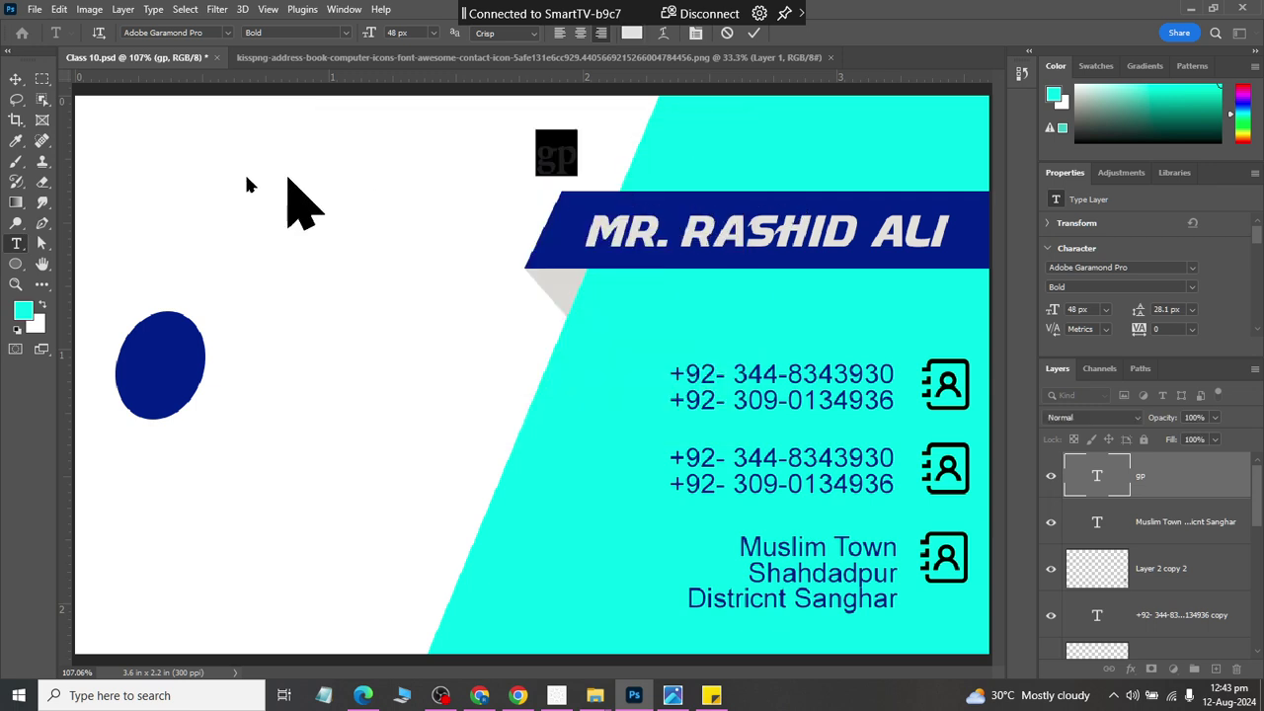
{"action": "left_click", "coordinate": [15, 79]}
Move the gp text onto the blue ellipse and enlarge it to about 151%.
{"action": "mouse_move", "coordinate": [556, 193]}
{"action": "left_mouse_down"}
{"action": "mouse_move", "coordinate": [150, 387]}
{"action": "mouse_move", "coordinate": [150, 428]}
{"action": "left_mouse_up"}
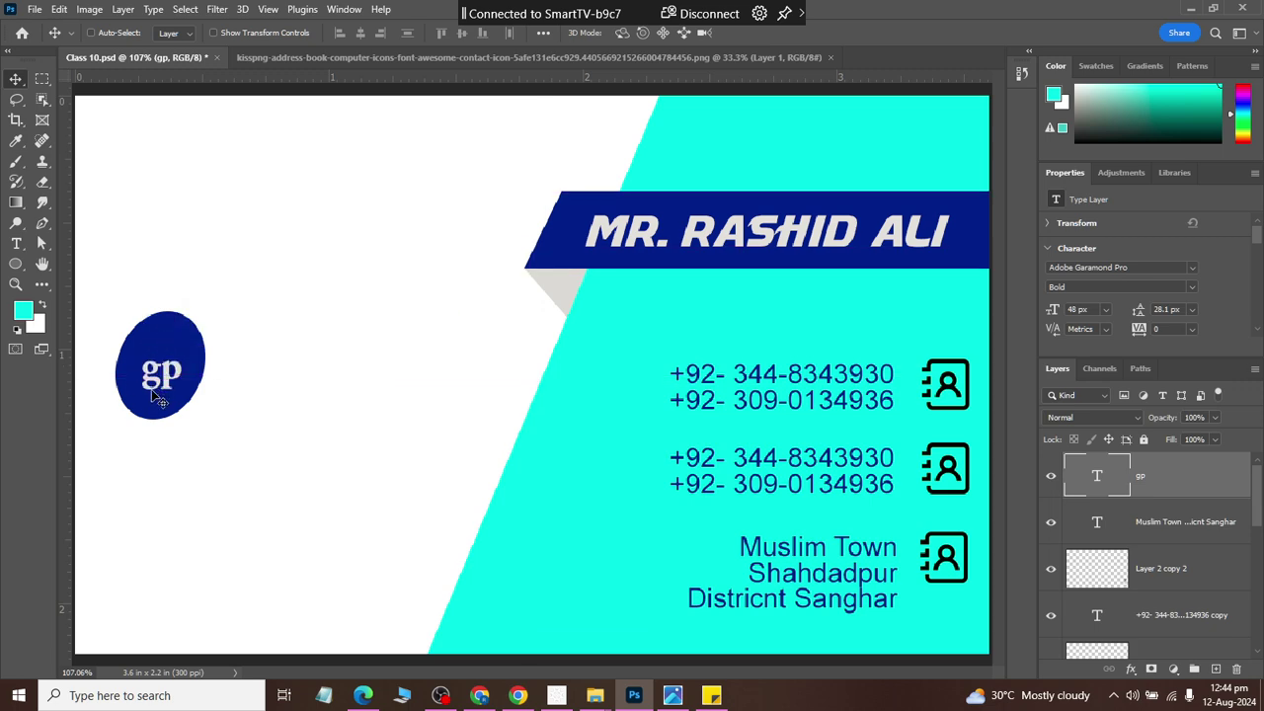
{"action": "key", "text": "ctrl+t"}
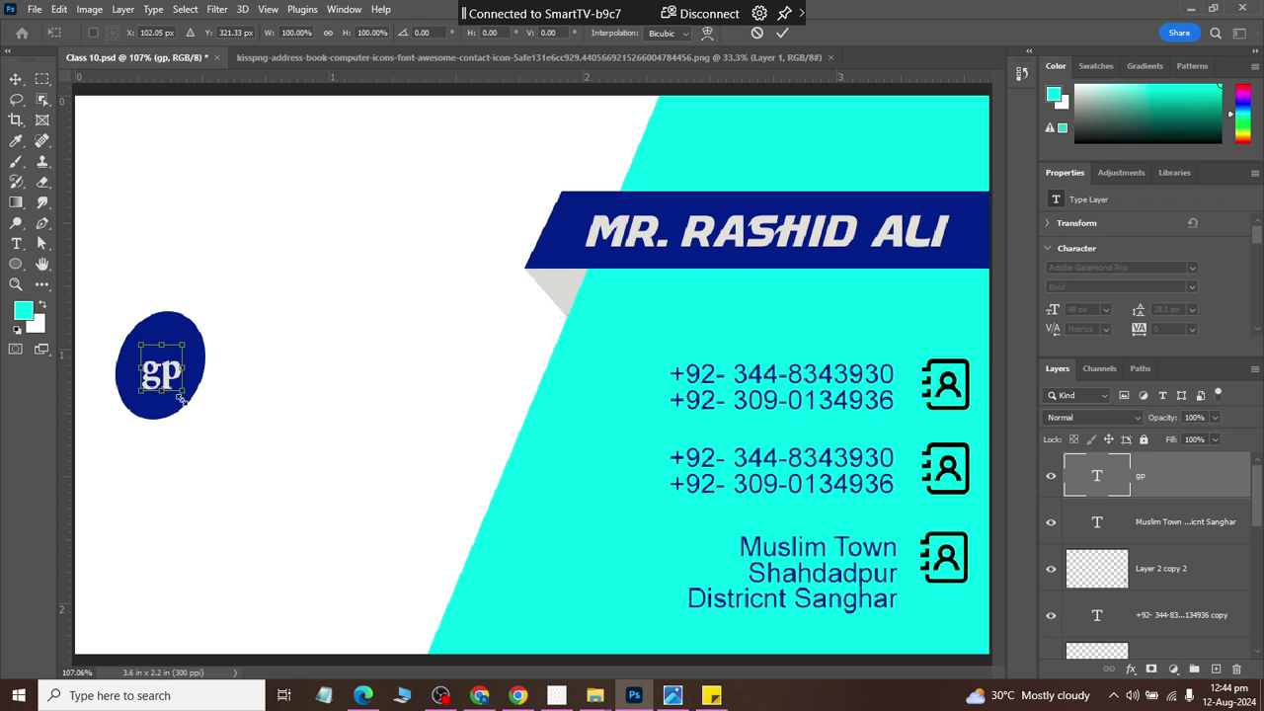
{"action": "left_click_drag", "start_coordinate": [179, 396], "coordinate": [194, 401]}
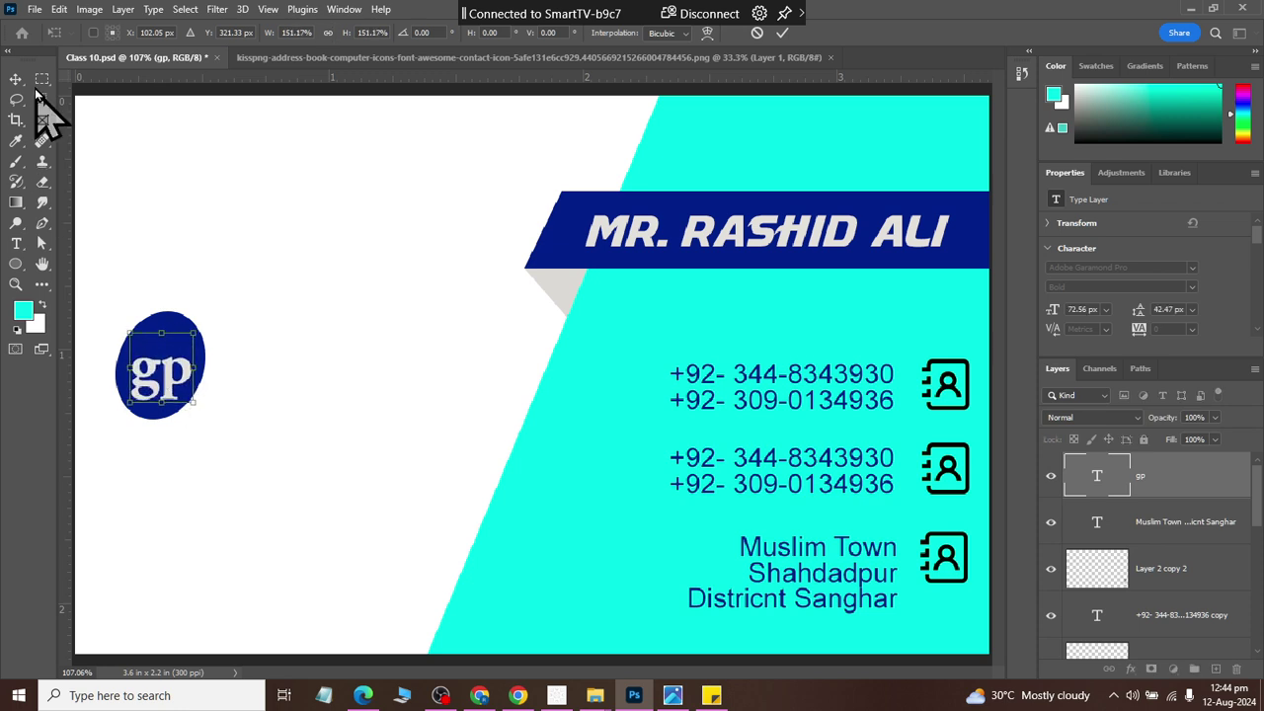
{"action": "key", "text": "Return"}
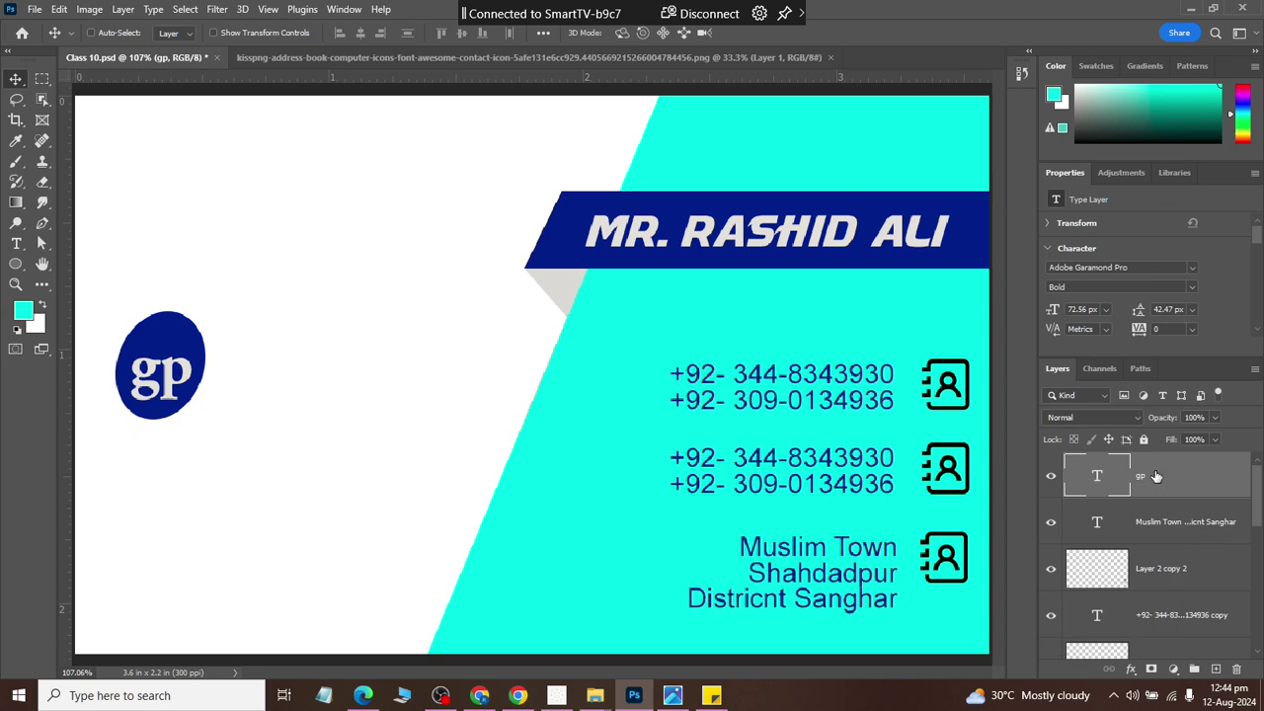
Restack the Ellipse 1 layer directly beneath the gp text.
{"action": "left_click_drag", "start_coordinate": [1260, 496], "coordinate": [1260, 598]}
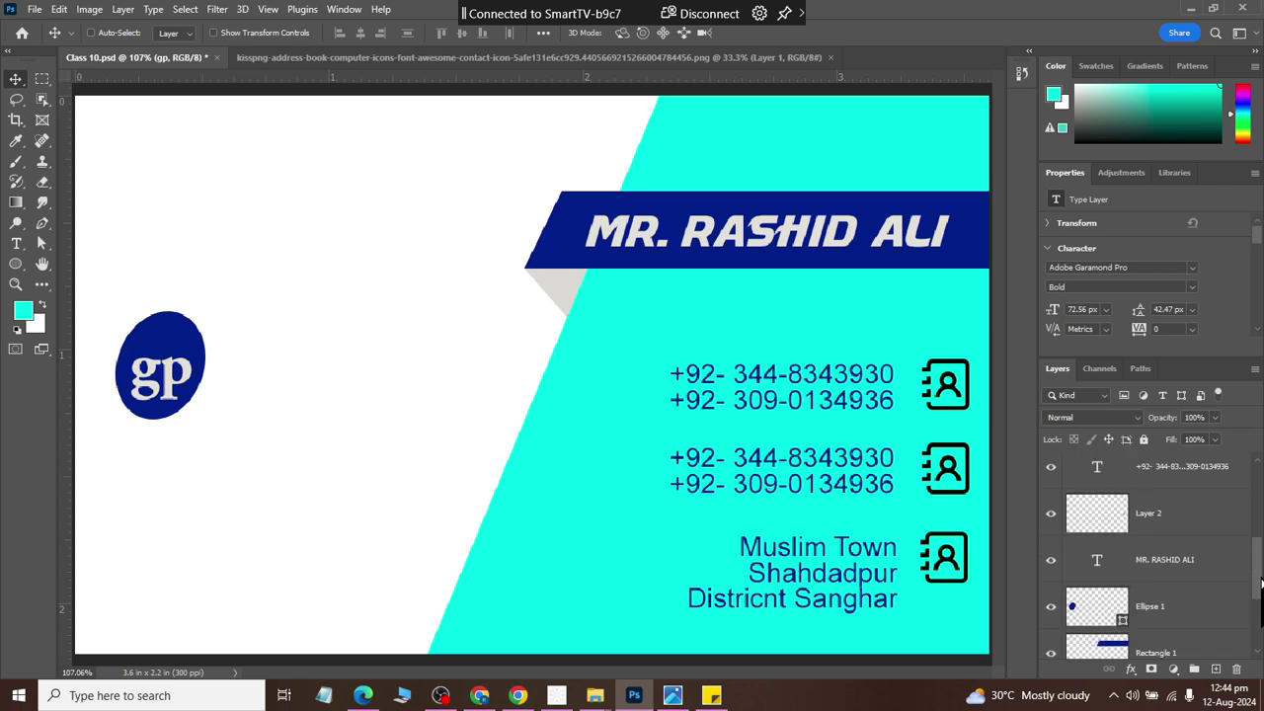
{"action": "mouse_move", "coordinate": [1187, 563]}
{"action": "left_mouse_down"}
{"action": "mouse_move", "coordinate": [1166, 462]}
{"action": "mouse_move", "coordinate": [1185, 449]}
{"action": "left_mouse_up"}
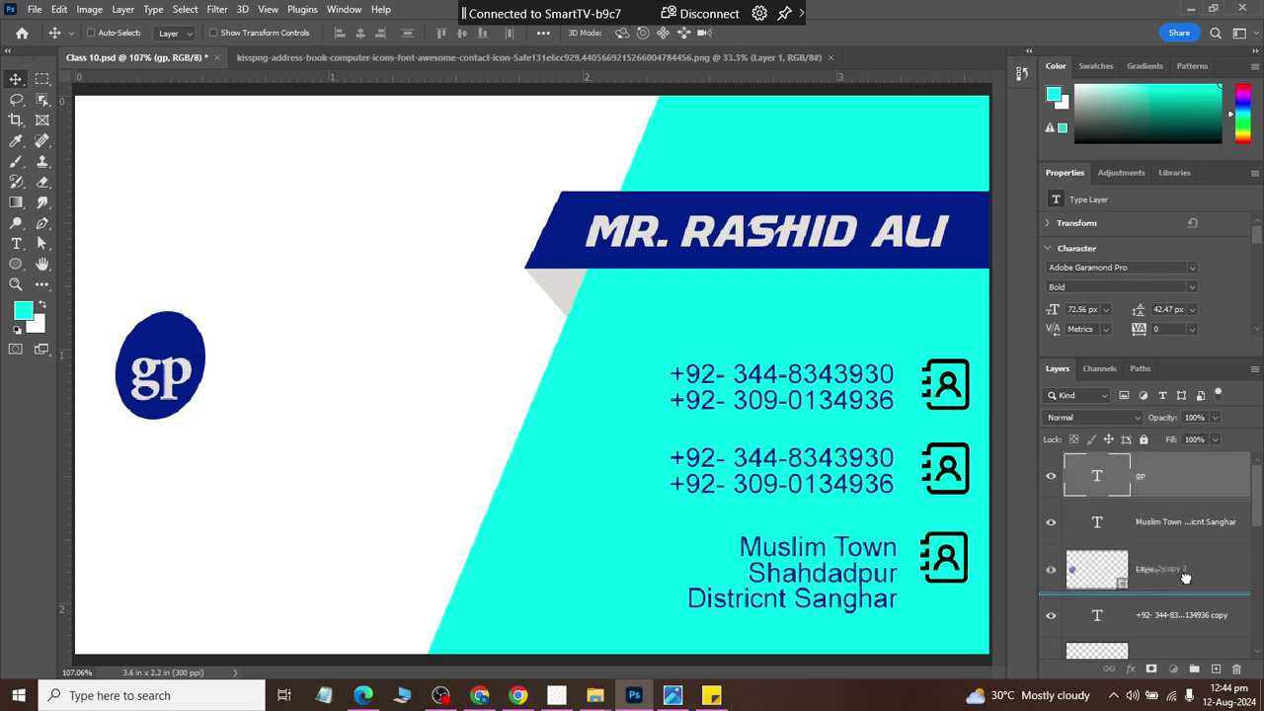
{"action": "left_click_drag", "start_coordinate": [1185, 450], "coordinate": [1138, 503]}
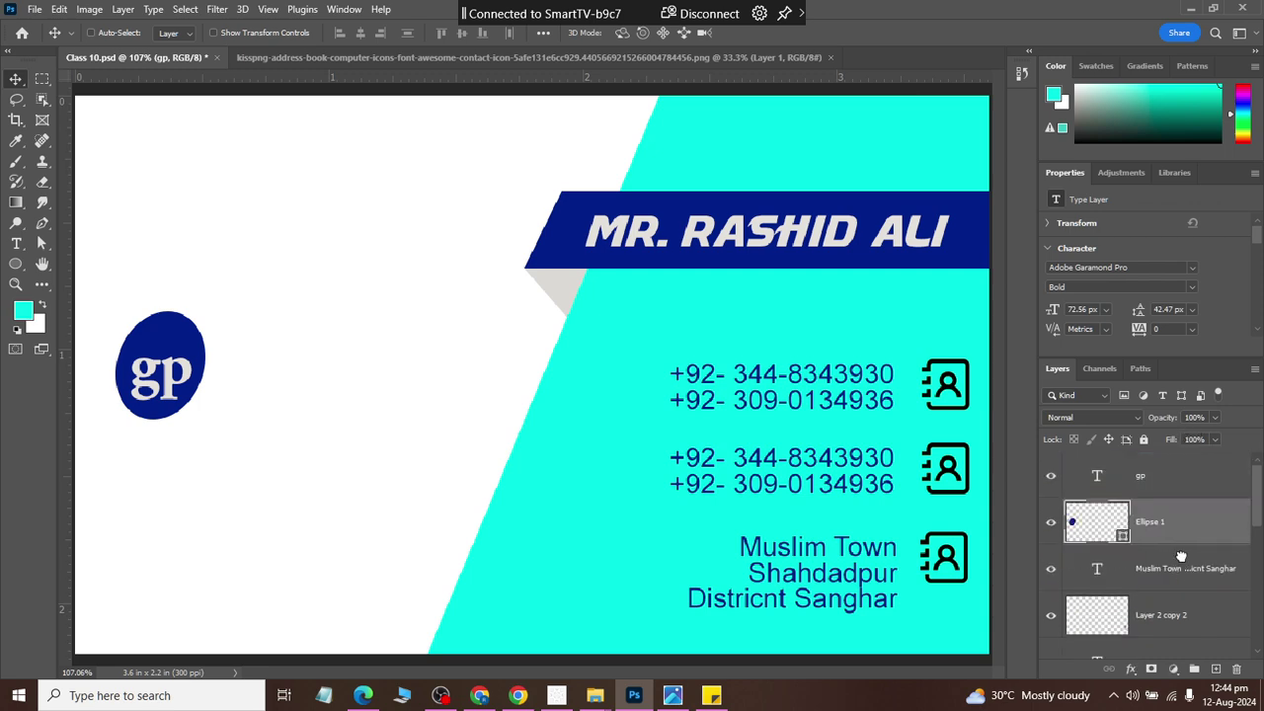
Align gp and Ellipse 1 on their vertical centres, then adjust the layer selection.
{"action": "left_click", "coordinate": [1115, 482], "text": "shift"}
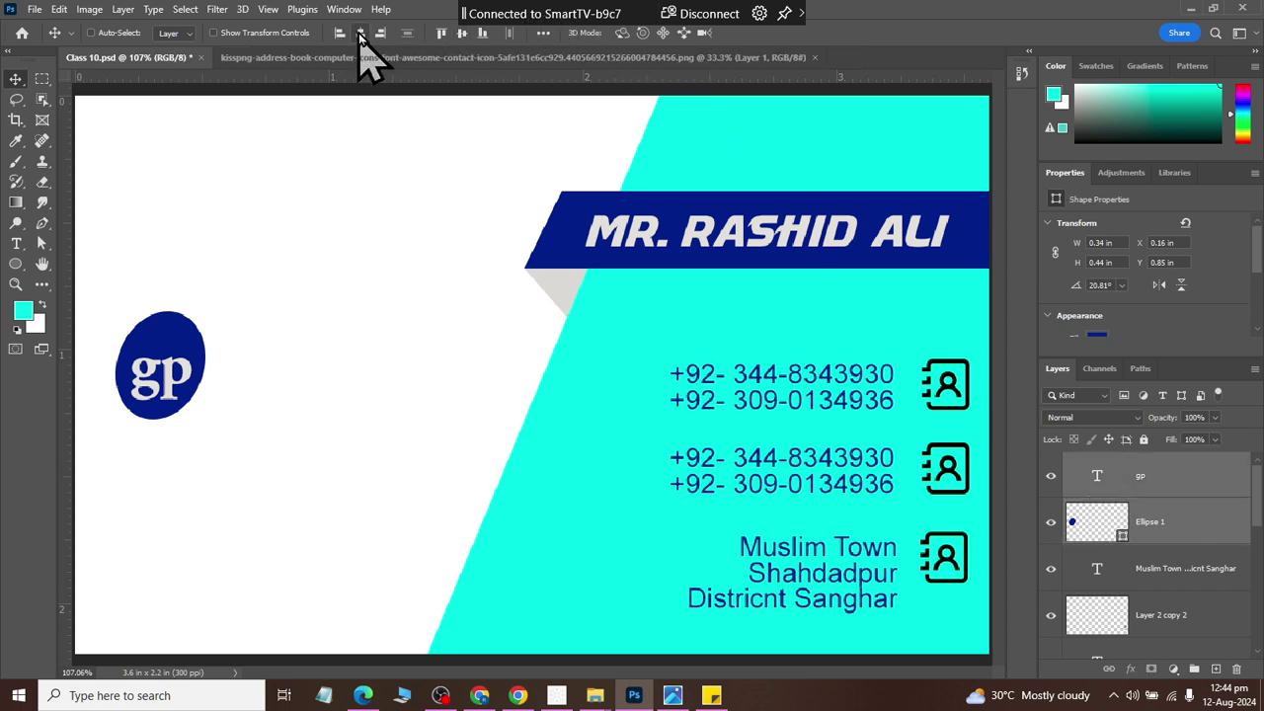
{"action": "left_click", "coordinate": [462, 32]}
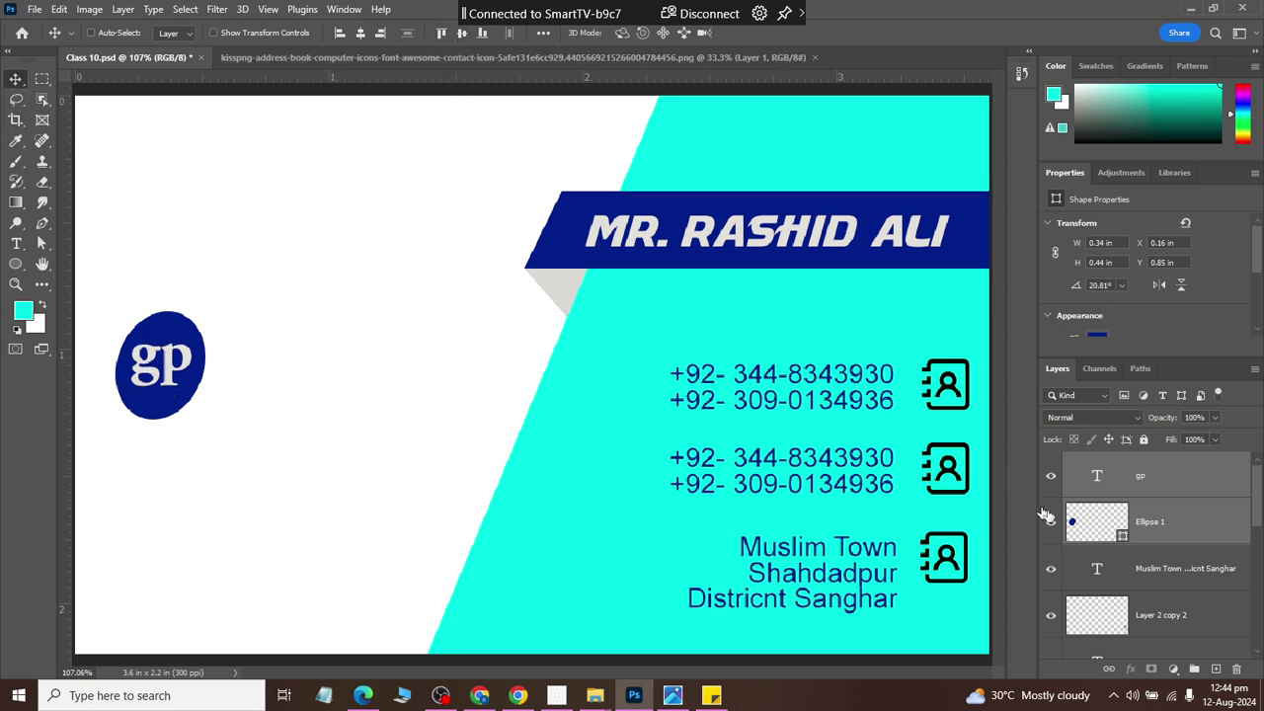
{"action": "left_click", "coordinate": [1117, 514]}
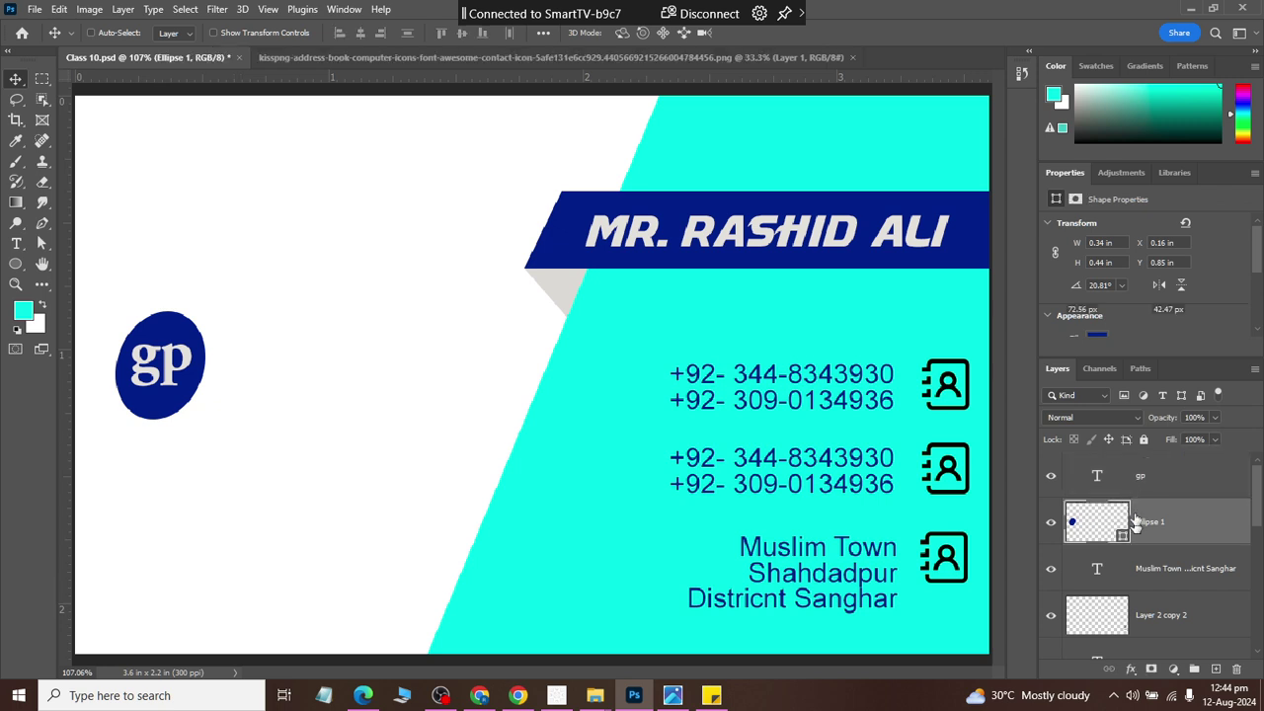
{"action": "left_click", "coordinate": [1132, 483]}
{"action": "left_click", "coordinate": [1132, 523], "text": "shift"}
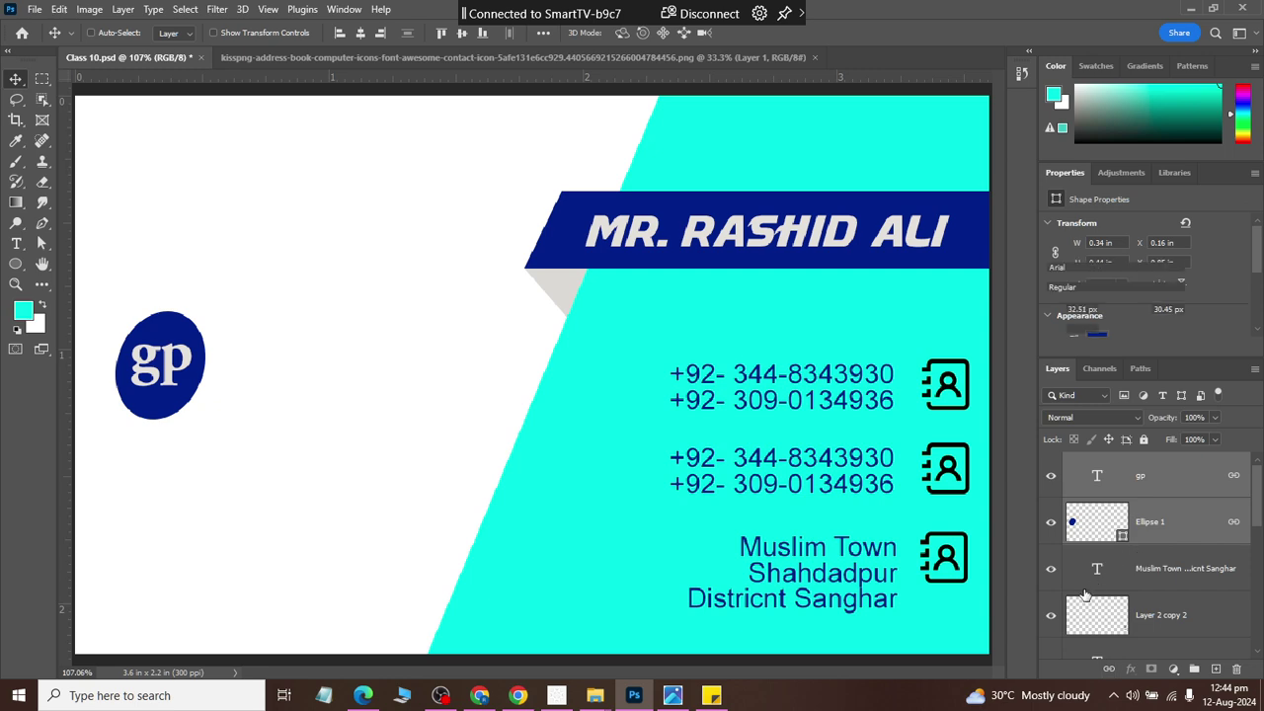
{"action": "left_click", "coordinate": [1137, 561]}
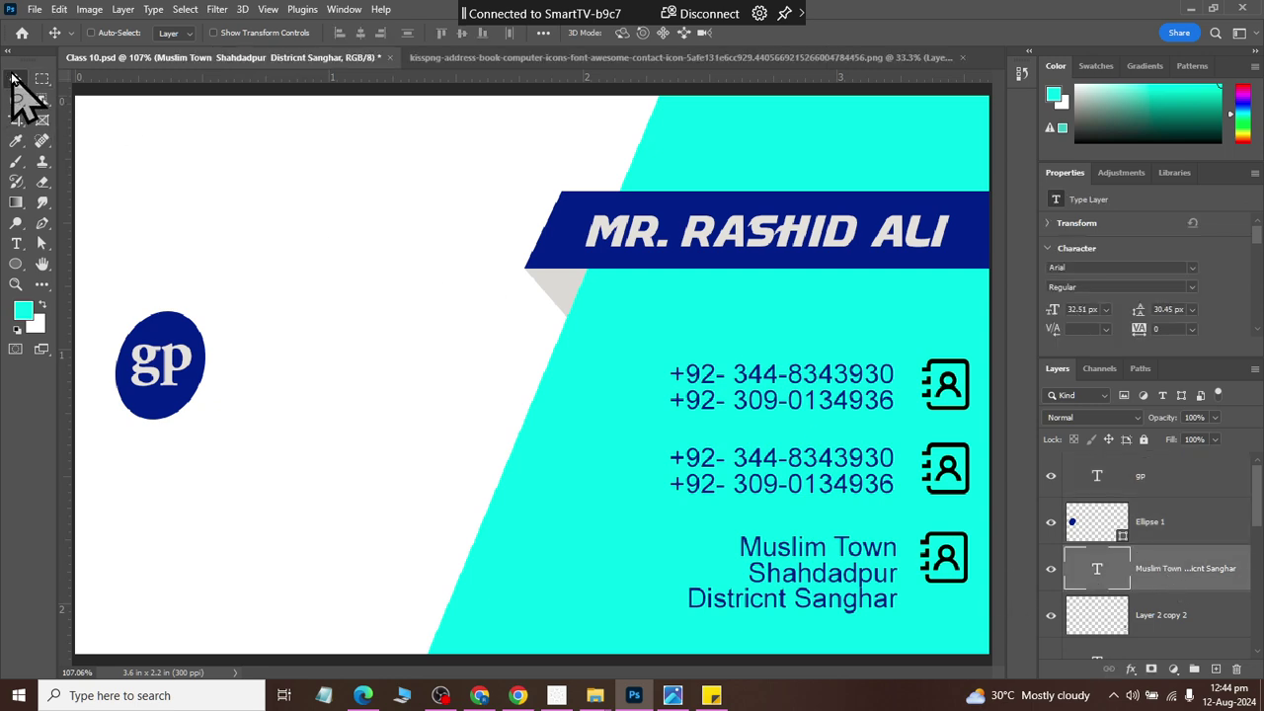
Zoom out to show the whole card and select Layer 0 holding the cyan panel.
{"action": "key", "text": "ctrl+minus"}
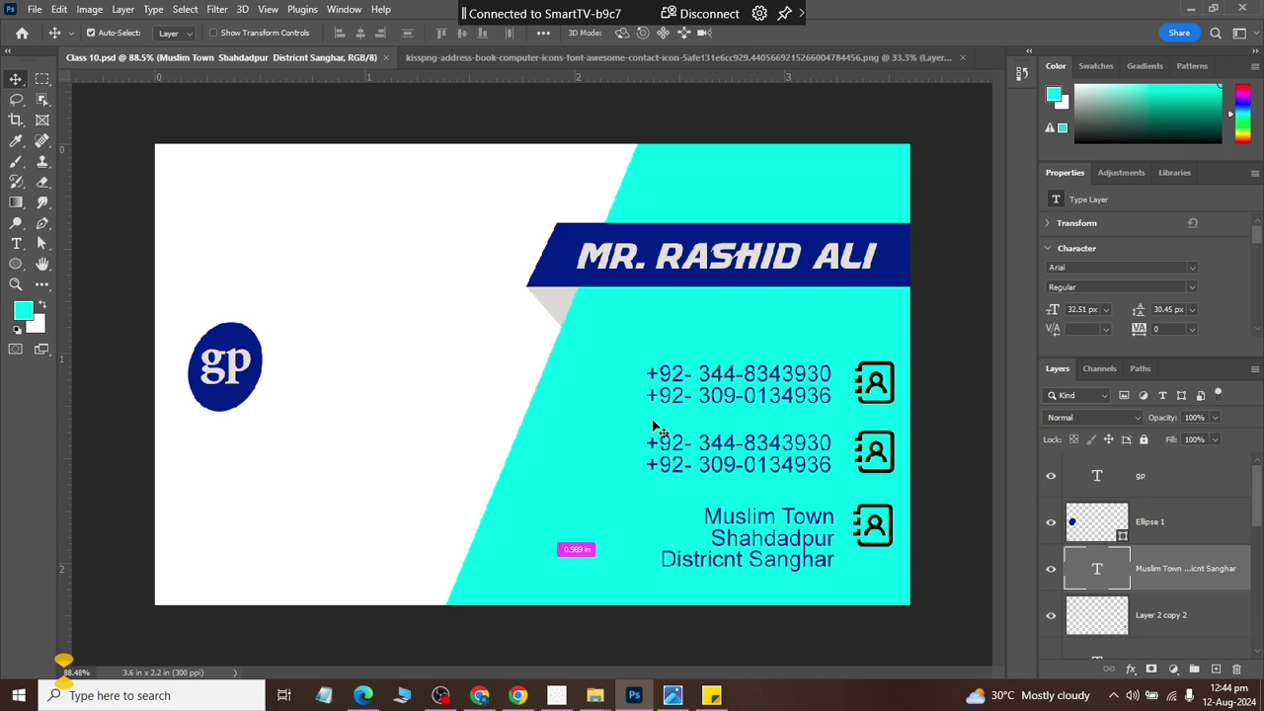
{"action": "key", "text": "ctrl+minus"}
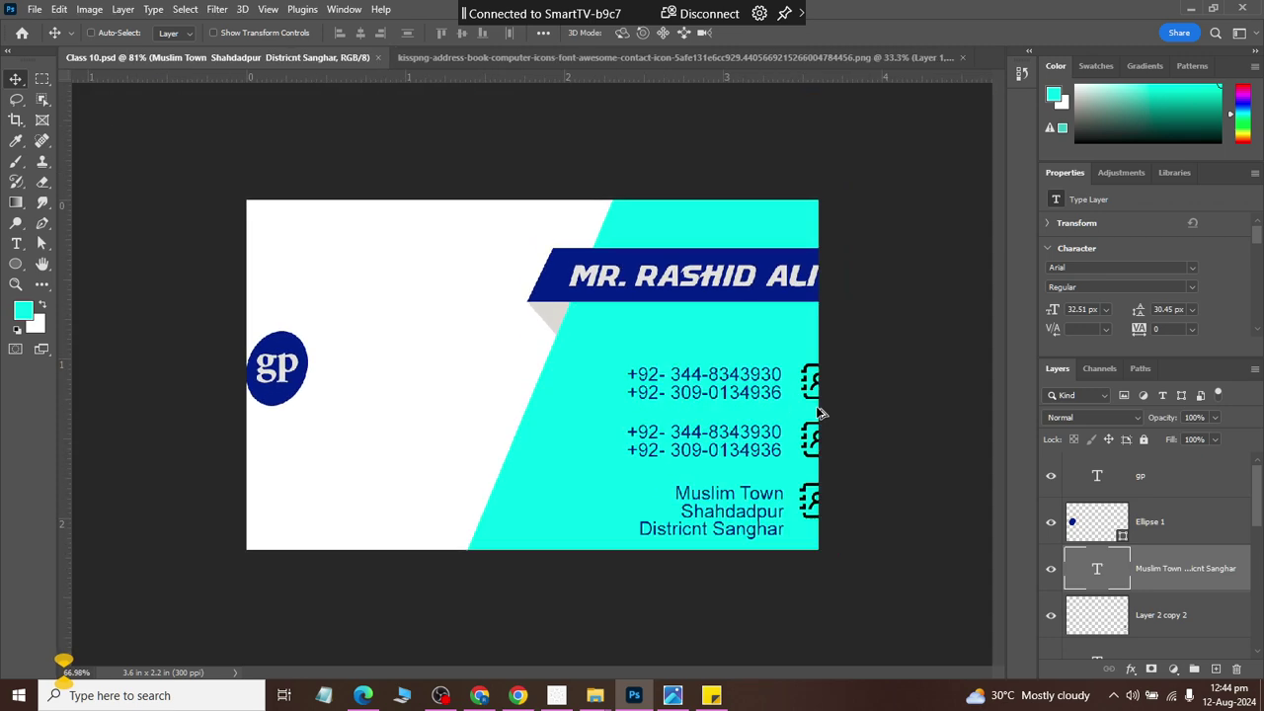
{"action": "key", "text": "ctrl+minus"}
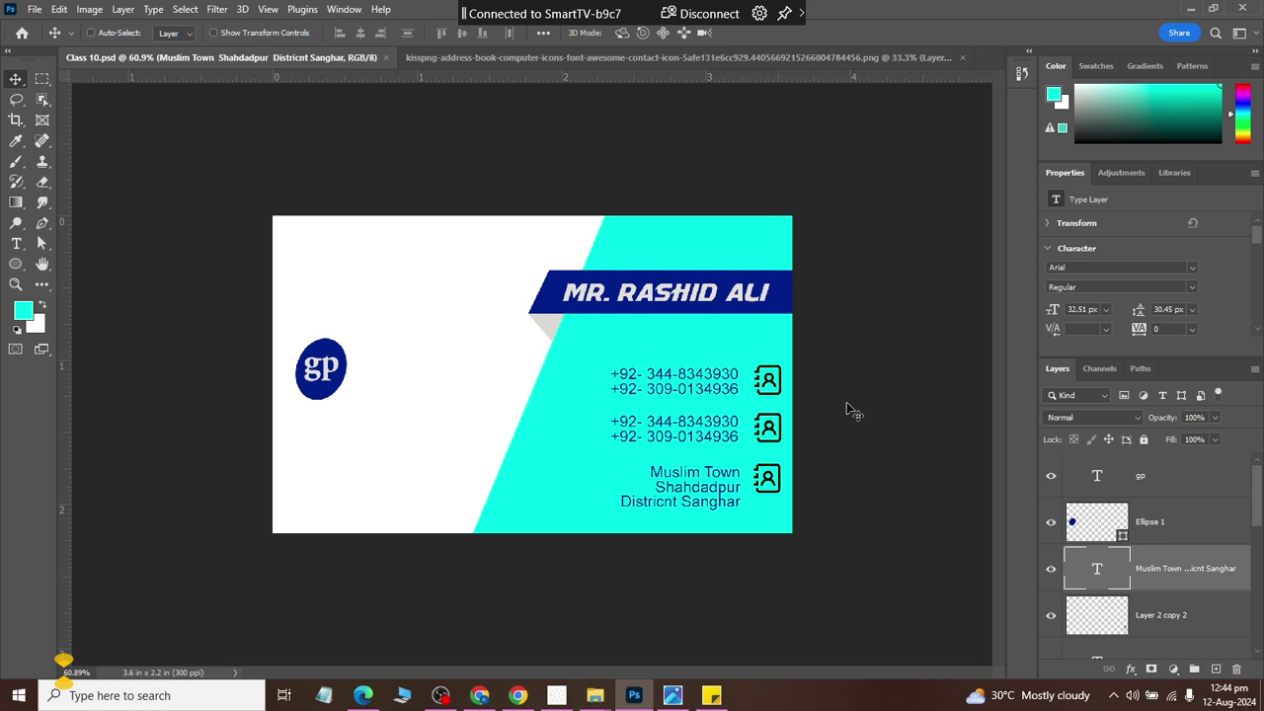
{"action": "scroll", "coordinate": [1157, 499], "scroll_direction": "down", "scroll_amount": 5}
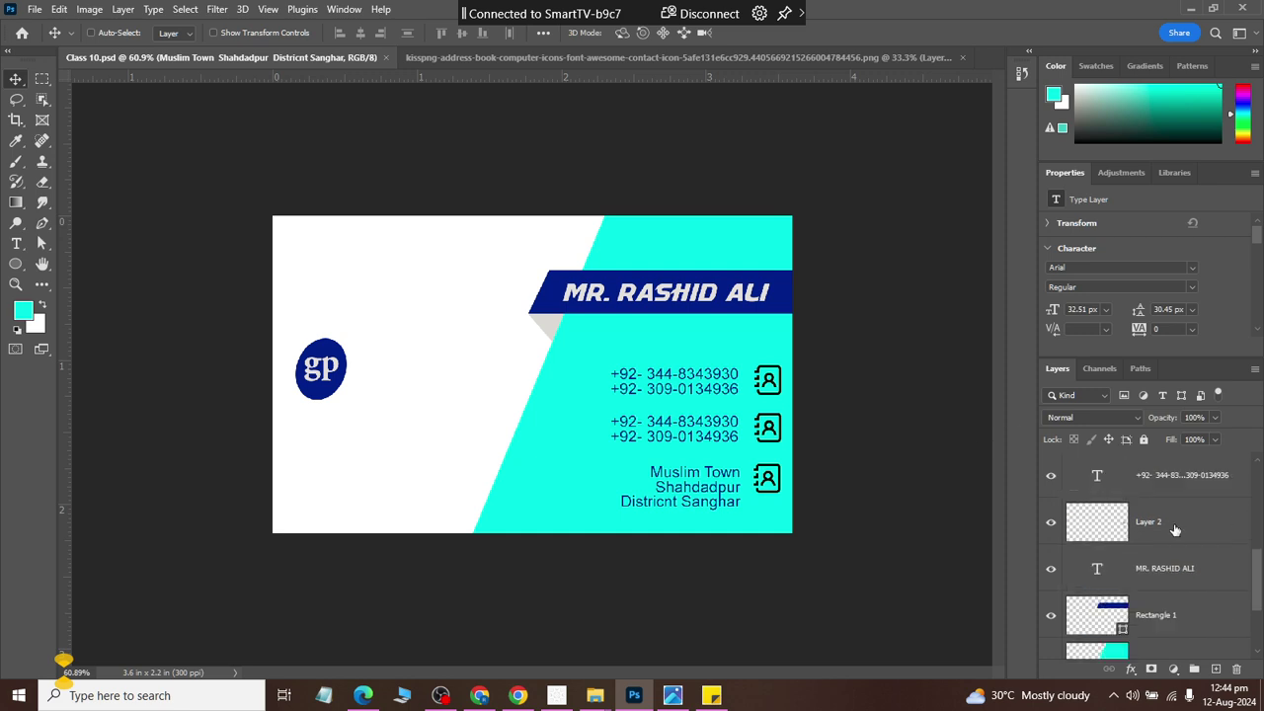
{"action": "left_click", "coordinate": [1151, 548]}
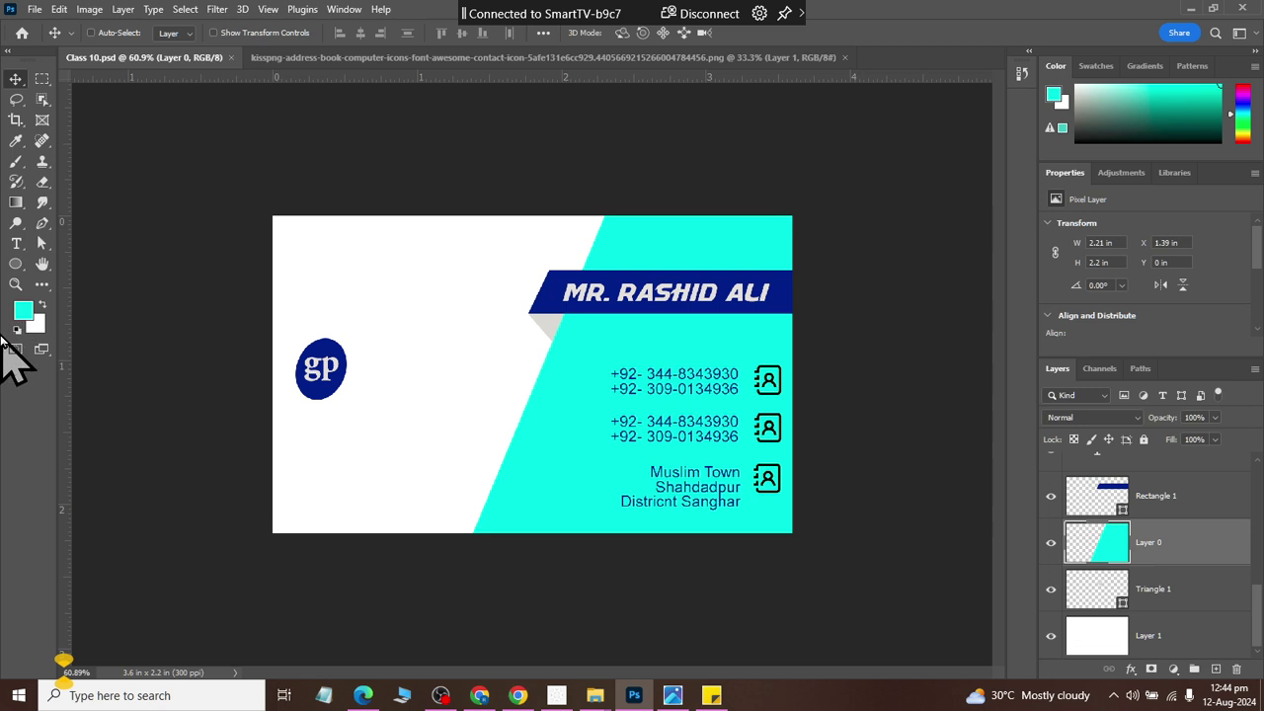
Choose the ellipse shape tool, then cancel the pink shape fill choice.
{"action": "left_click", "coordinate": [16, 264]}
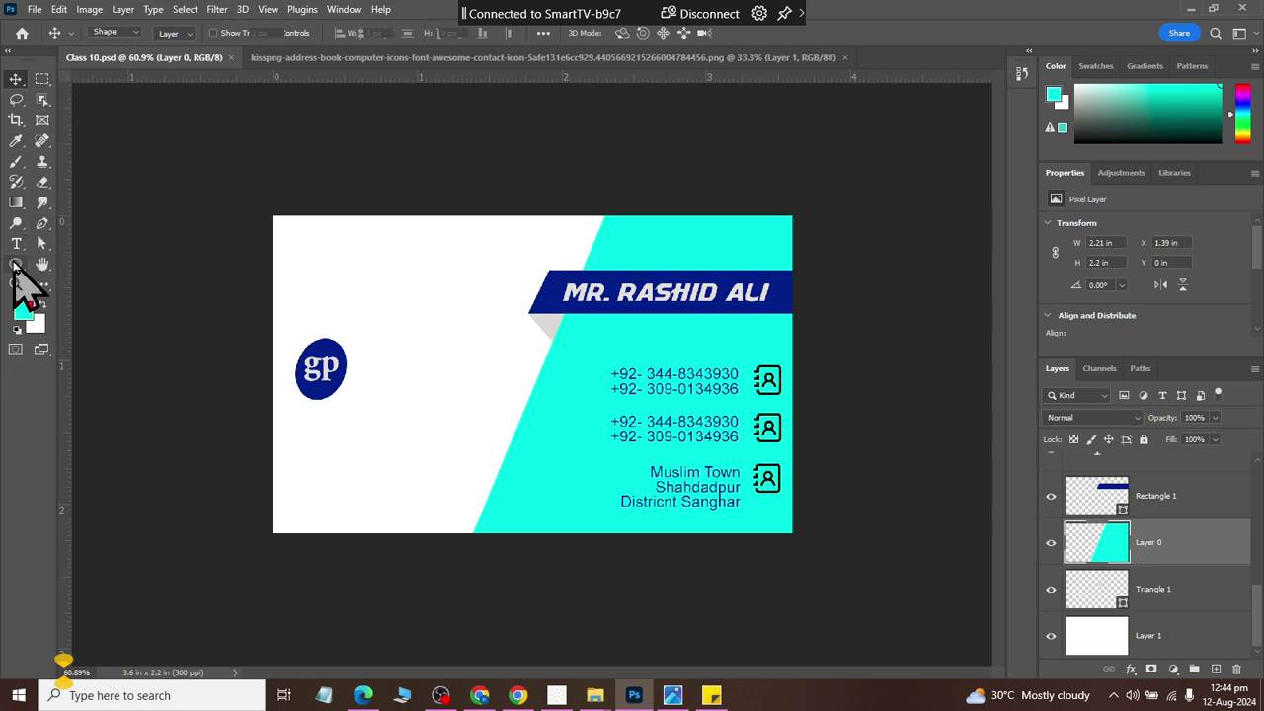
{"action": "left_click", "coordinate": [175, 33]}
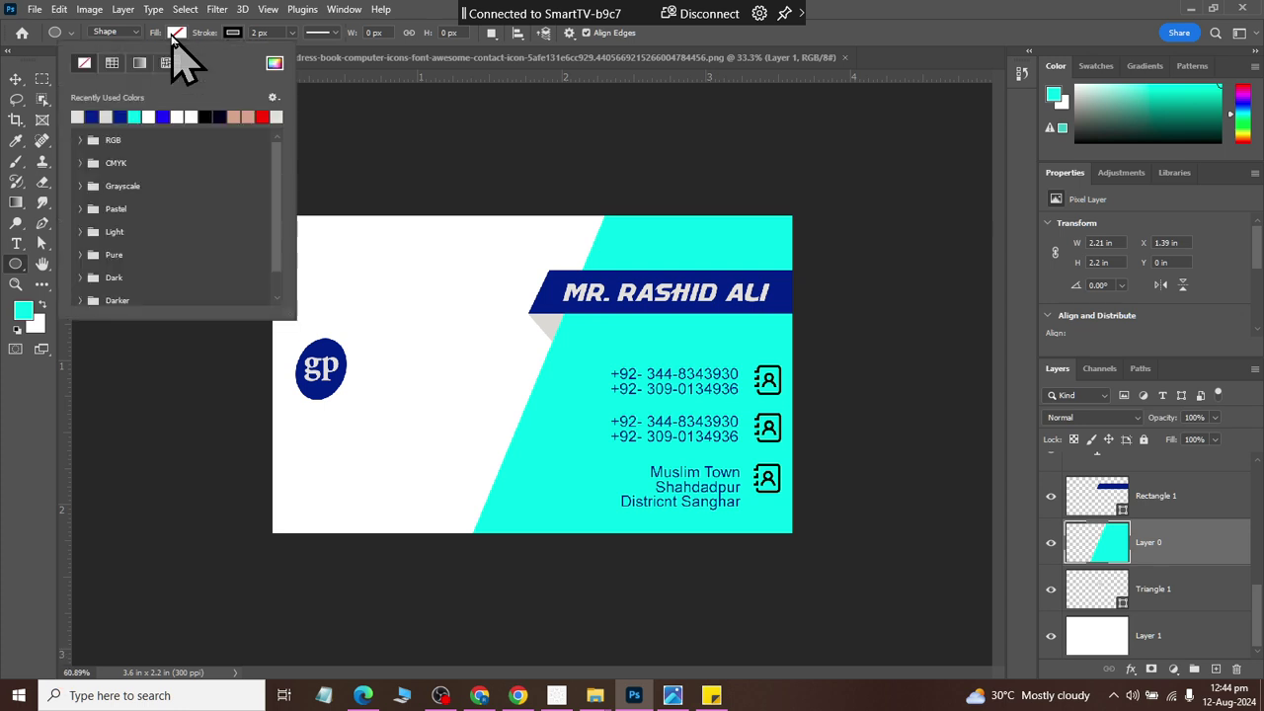
{"action": "left_click", "coordinate": [244, 116]}
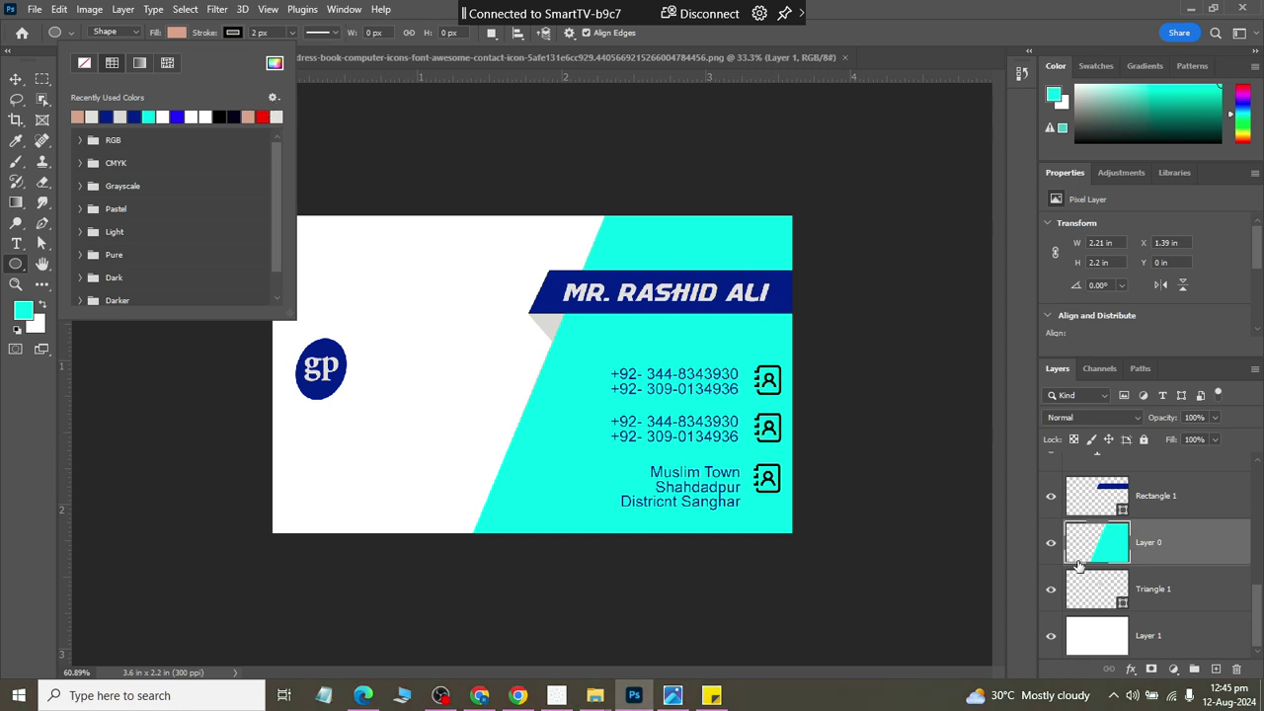
{"action": "key", "text": "Escape"}
Load the cyan panel's outline as a selection and choose the Paint Bucket tool.
{"action": "left_click", "coordinate": [1114, 541], "text": "ctrl"}
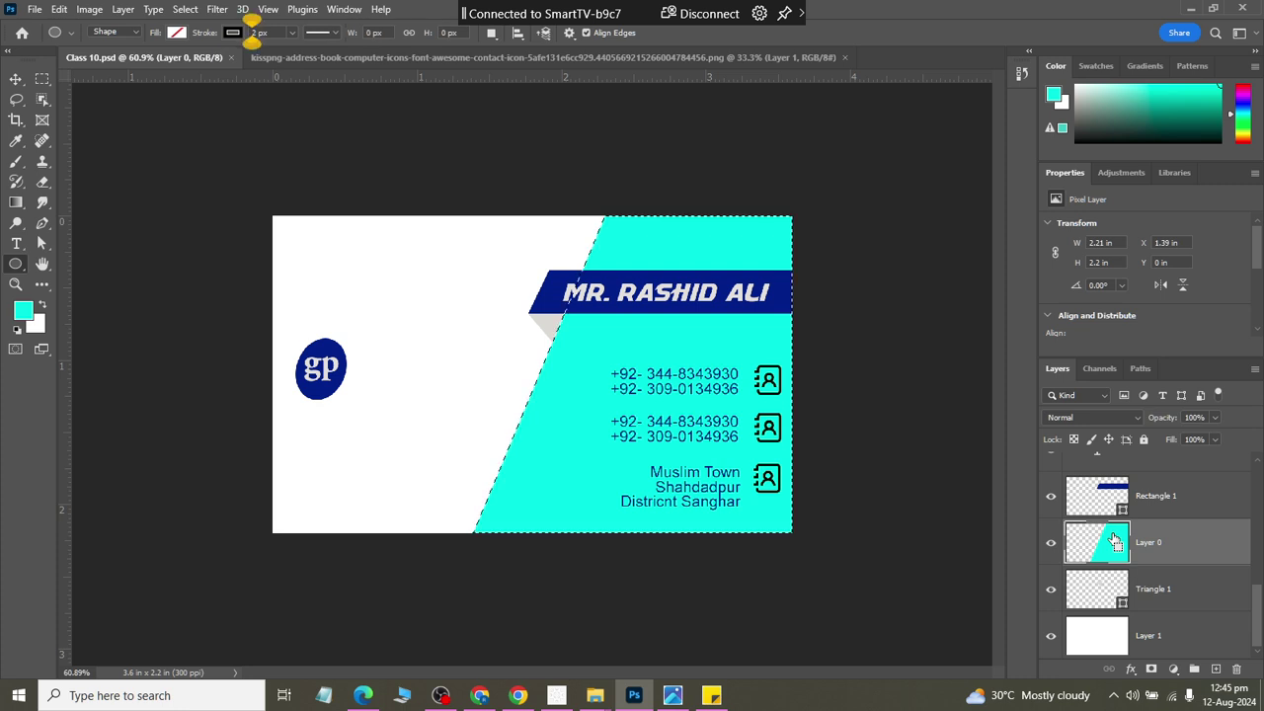
{"action": "left_click", "coordinate": [15, 204]}
{"action": "right_click", "coordinate": [14, 204]}
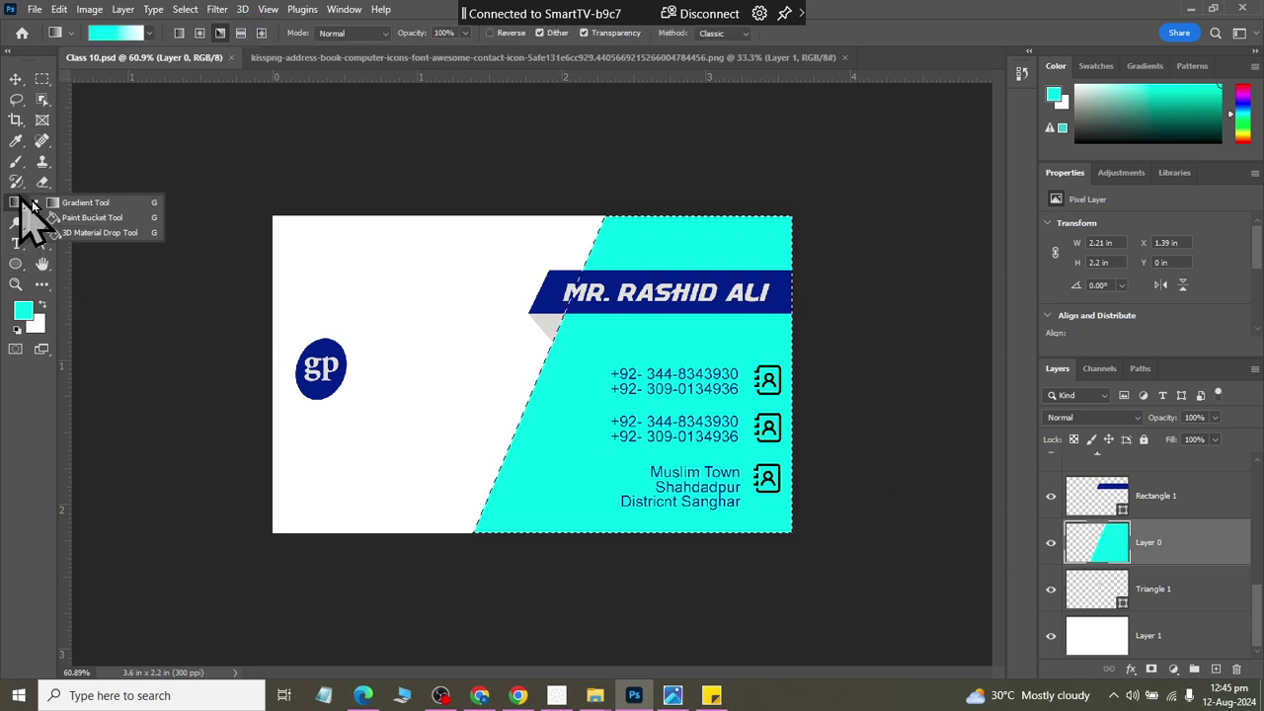
{"action": "left_click", "coordinate": [55, 218]}
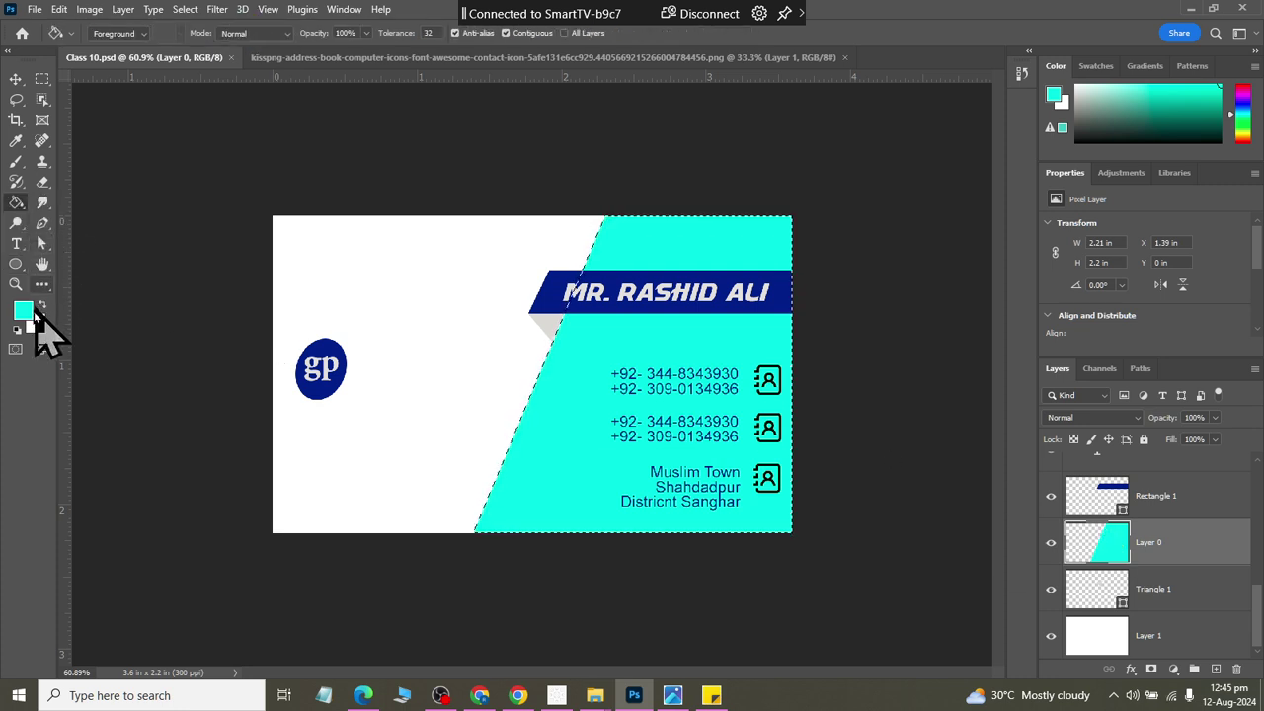
Set the foreground colour to a fully saturated bright green.
{"action": "left_click", "coordinate": [24, 314]}
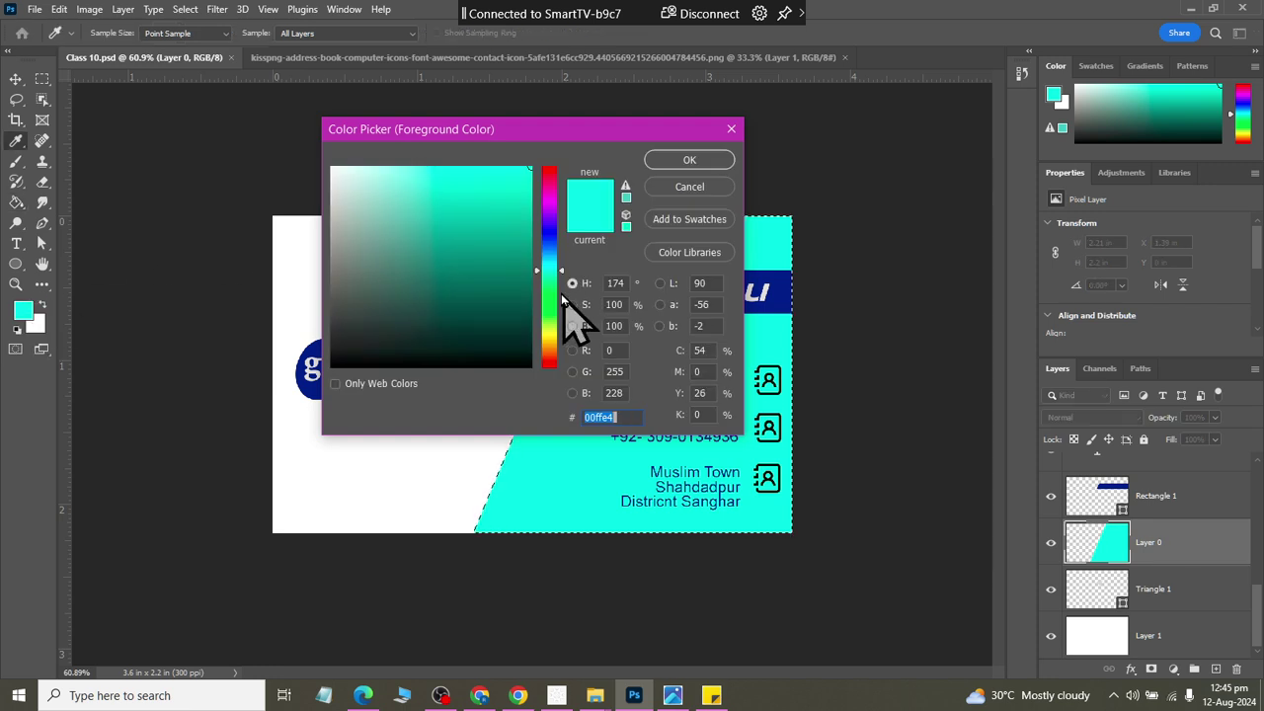
{"action": "left_click_drag", "start_coordinate": [570, 276], "coordinate": [558, 306]}
{"action": "type", "text": "32ff1d"}
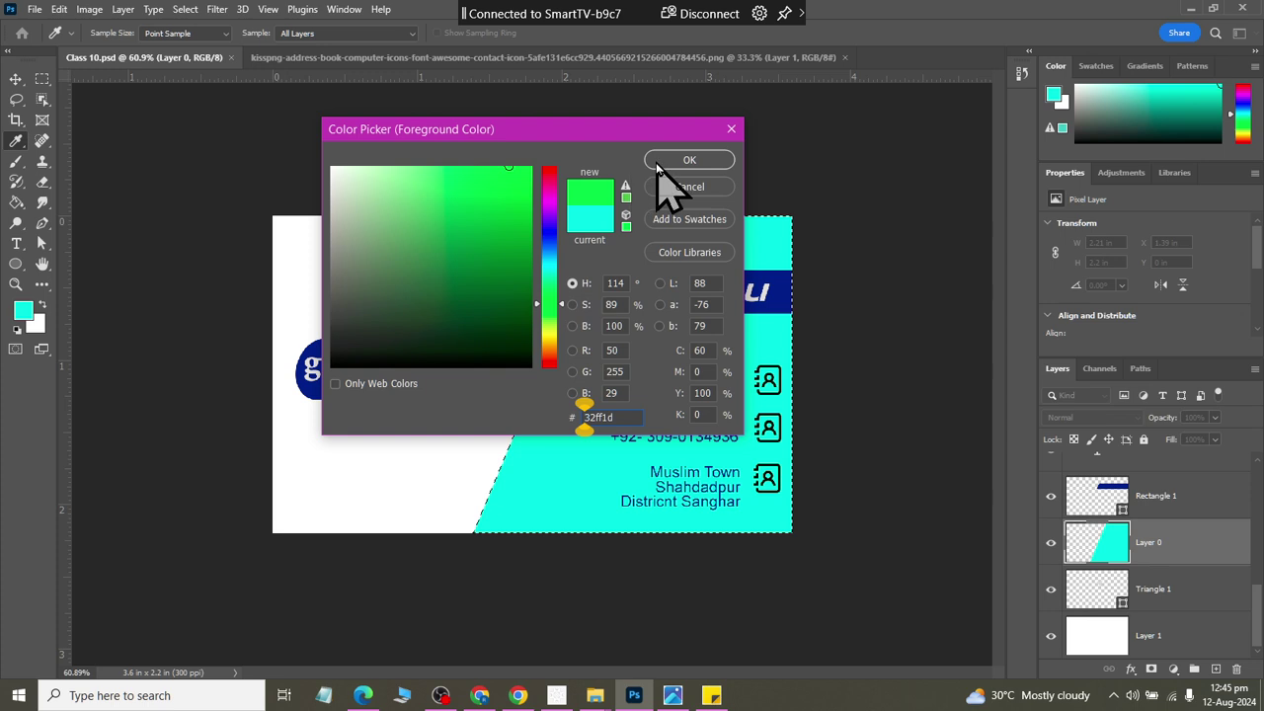
{"action": "left_click_drag", "start_coordinate": [490, 189], "coordinate": [547, 174]}
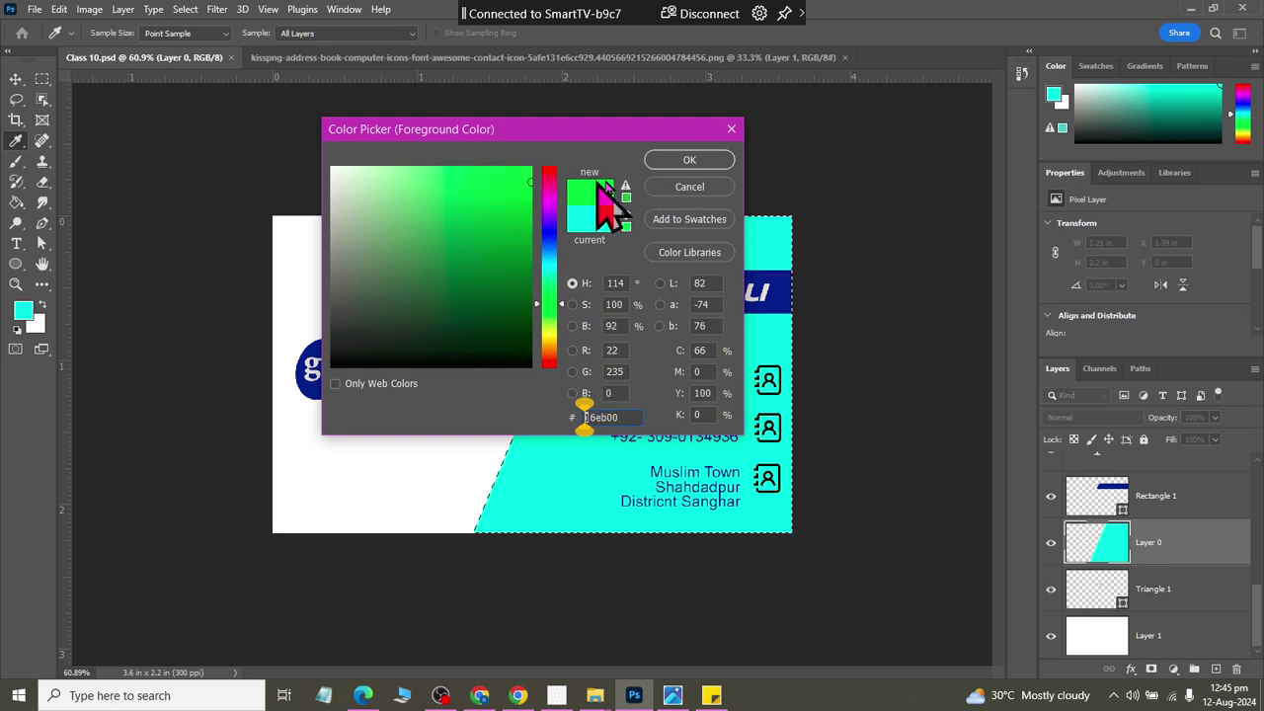
{"action": "left_click", "coordinate": [690, 160]}
Fill the selected slanted panel with green, deselect, zoom out and save Class 10.psd.
{"action": "key", "text": "g"}
{"action": "left_click", "coordinate": [581, 447]}
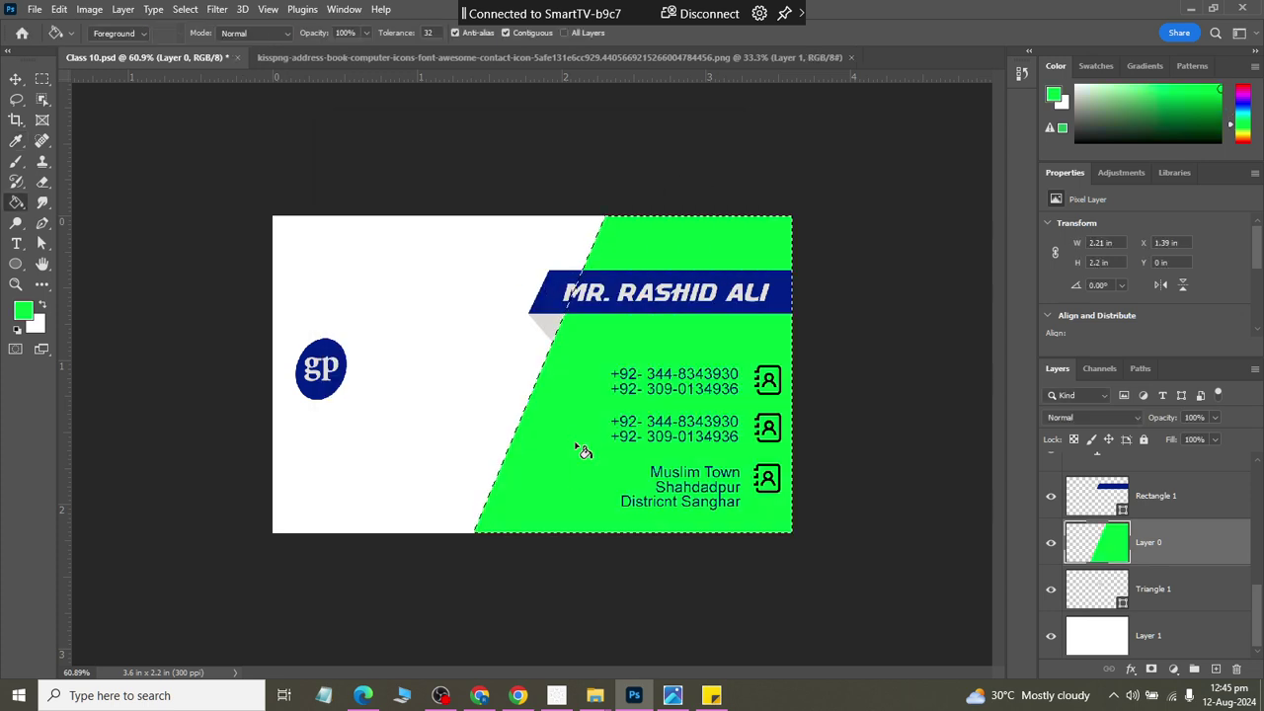
{"action": "key", "text": "ctrl+d"}
{"action": "key", "text": "ctrl+minus"}
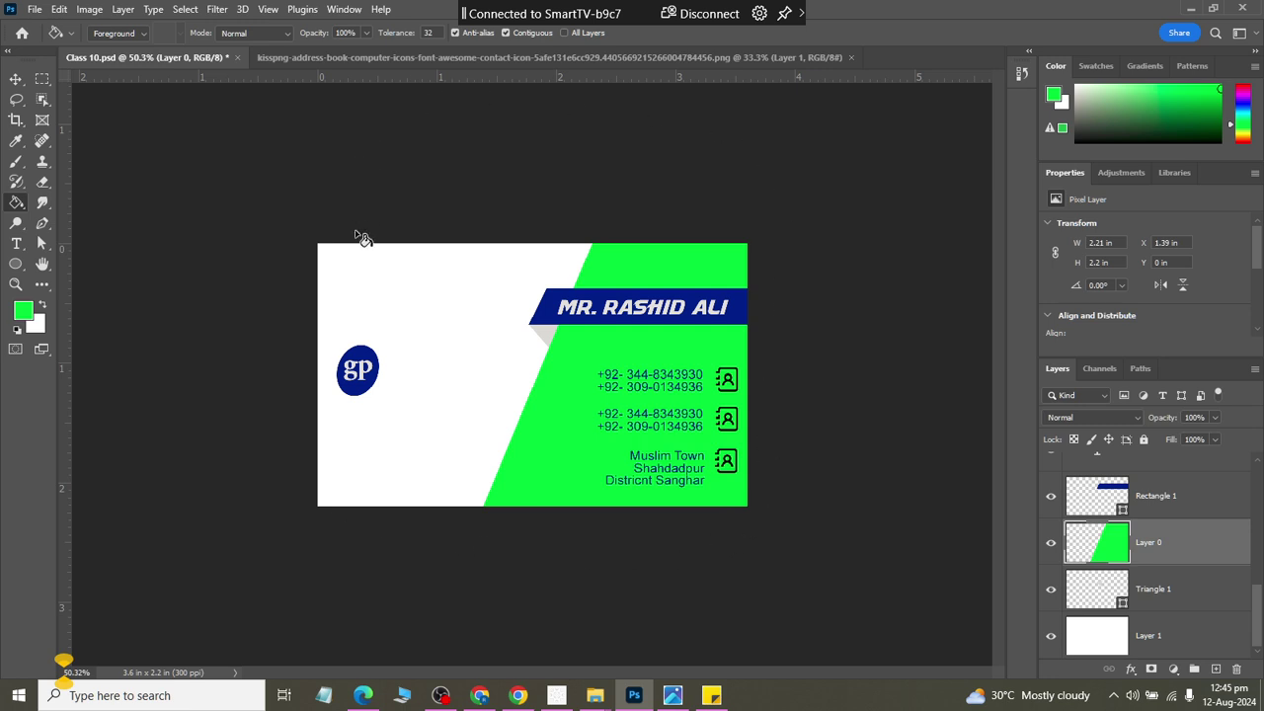
{"action": "key", "text": "ctrl+s"}
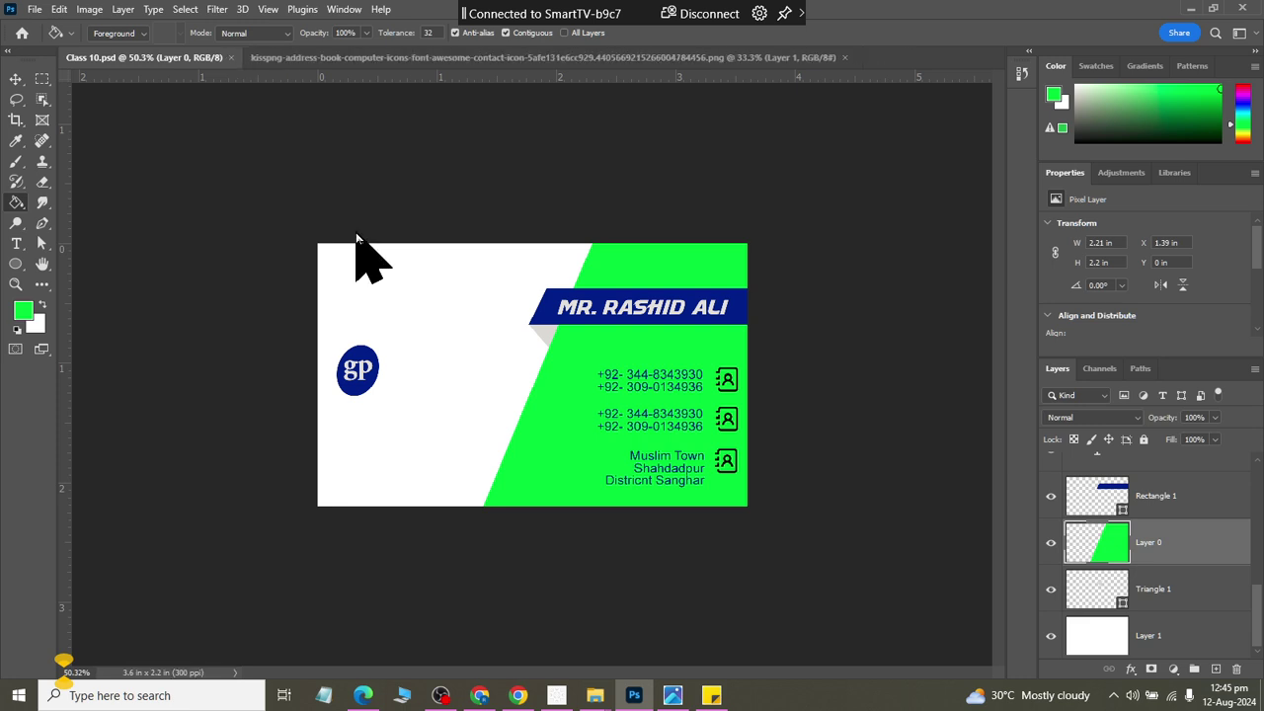